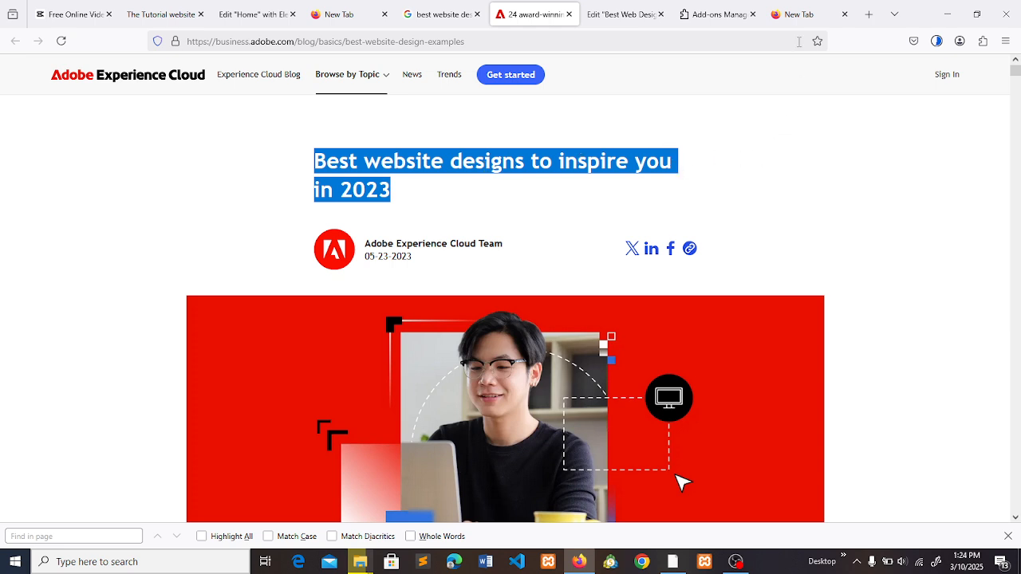
- Search the web for "font finder" in the blank tab
click(793, 8)
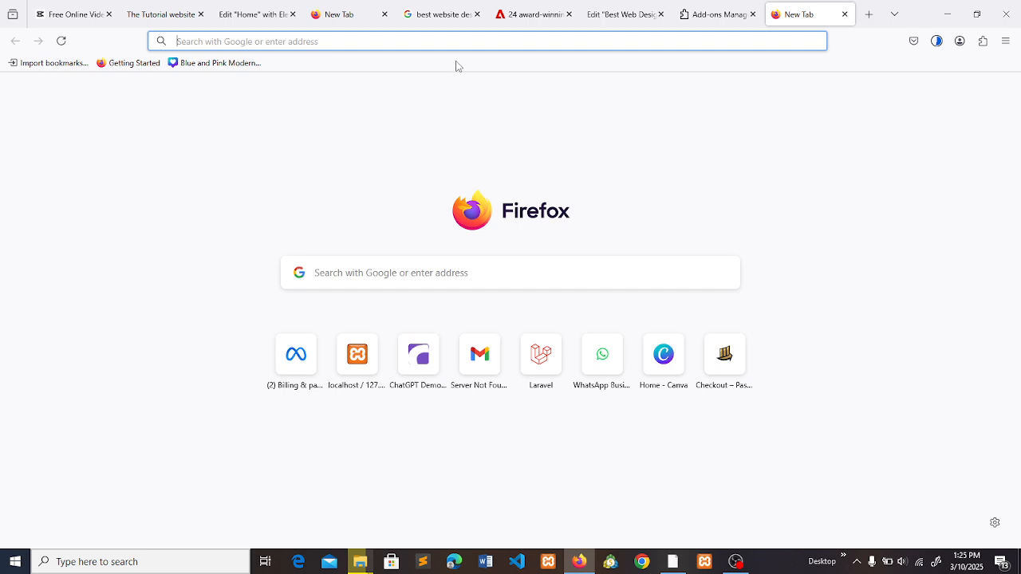
text(font)
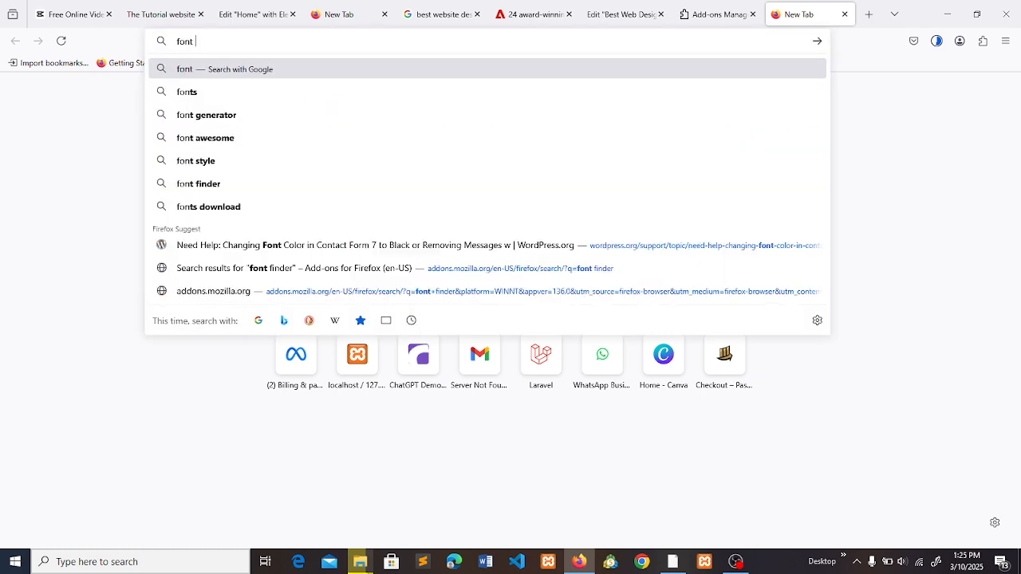
text( finder)
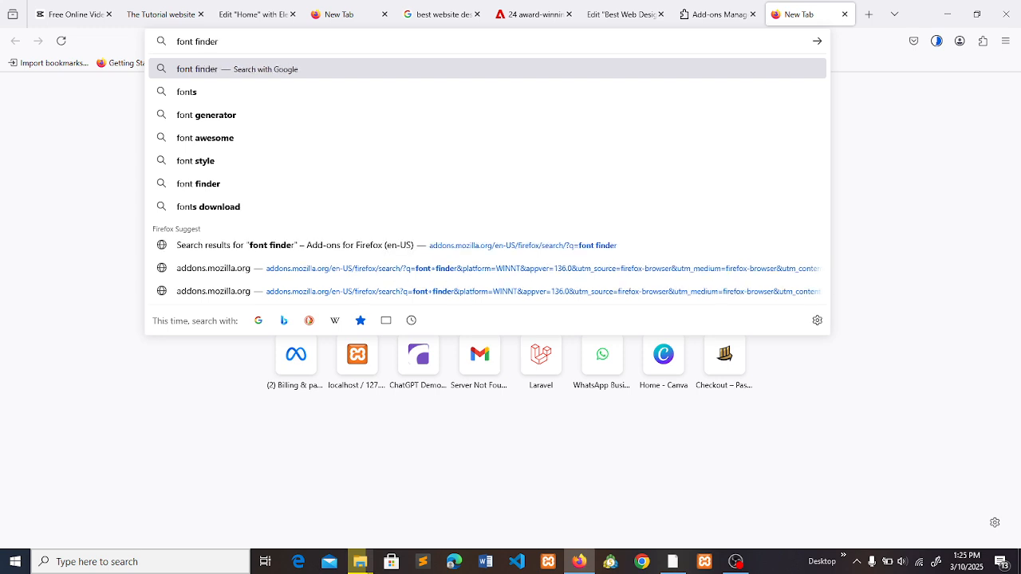
key(Return)
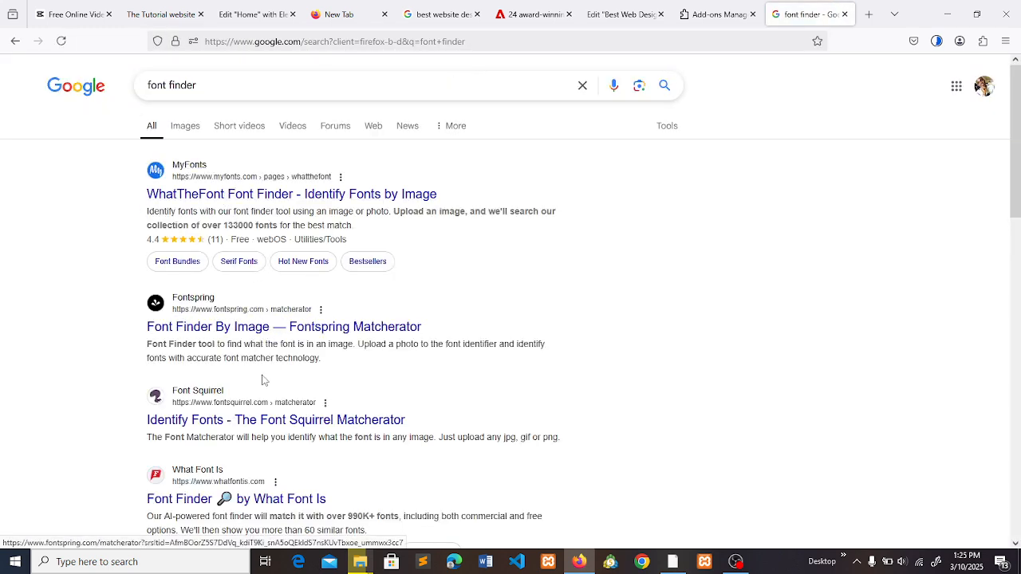
- Open the Font Squirrel Matcherator result in a separate tab and the What Font Is result in the current one, and check both pages
right_click(250, 413)
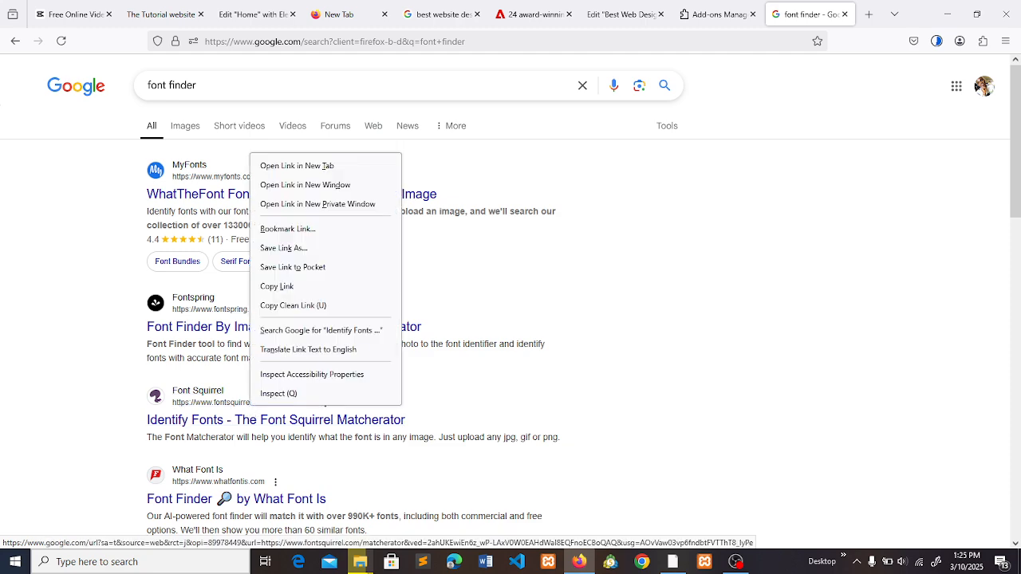
click(345, 177)
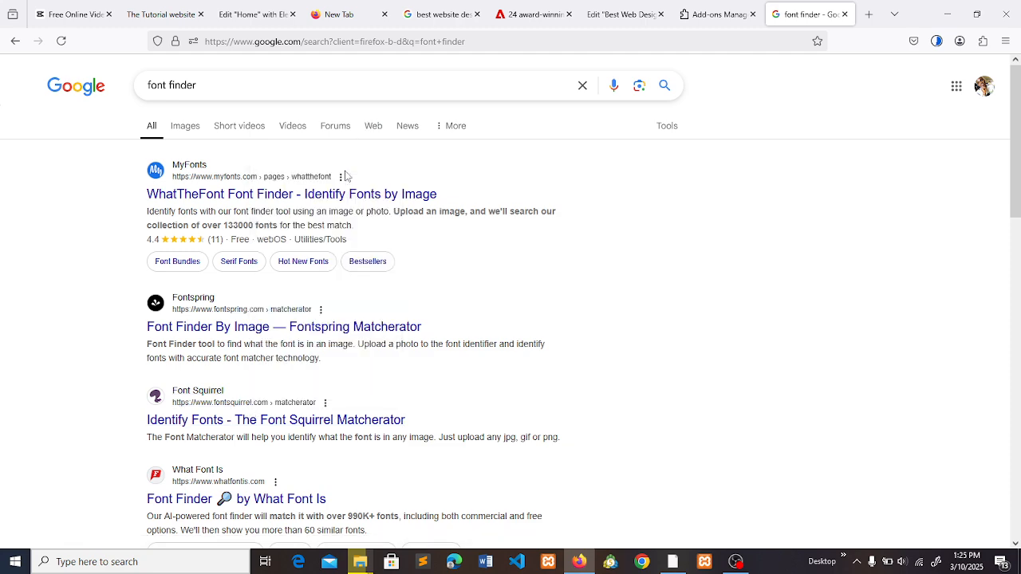
click(269, 501)
click(815, 11)
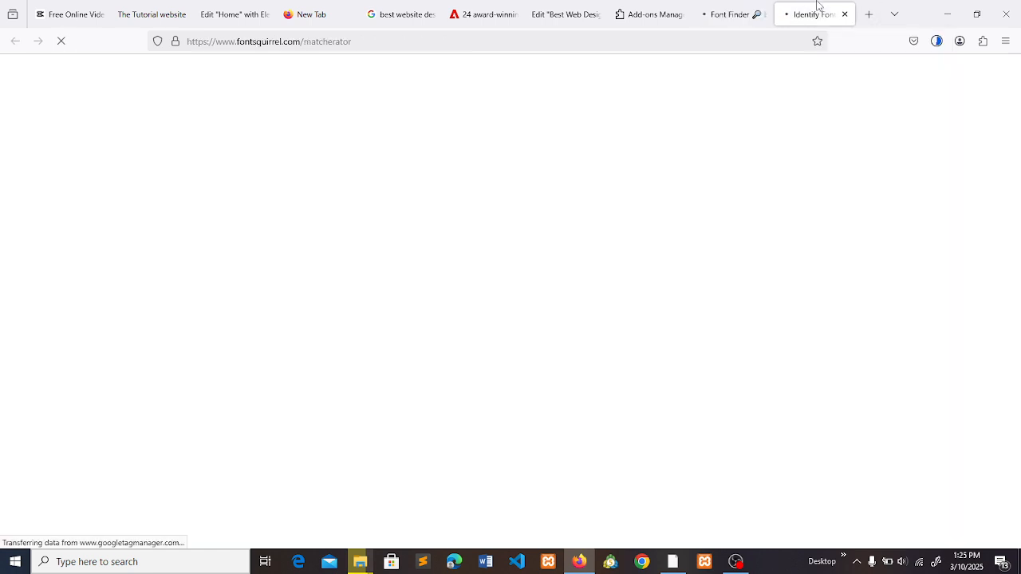
click(756, 7)
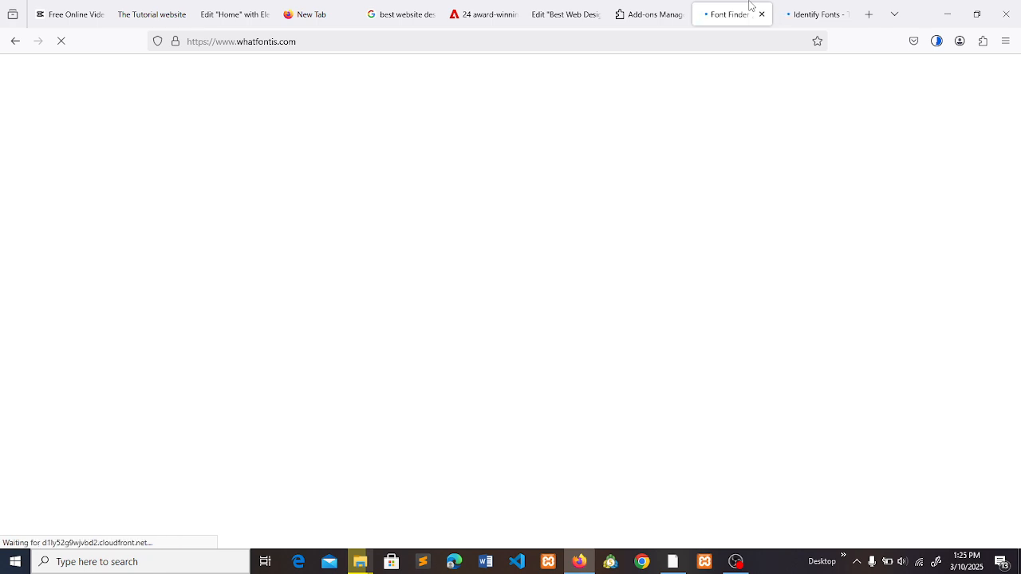
click(814, 11)
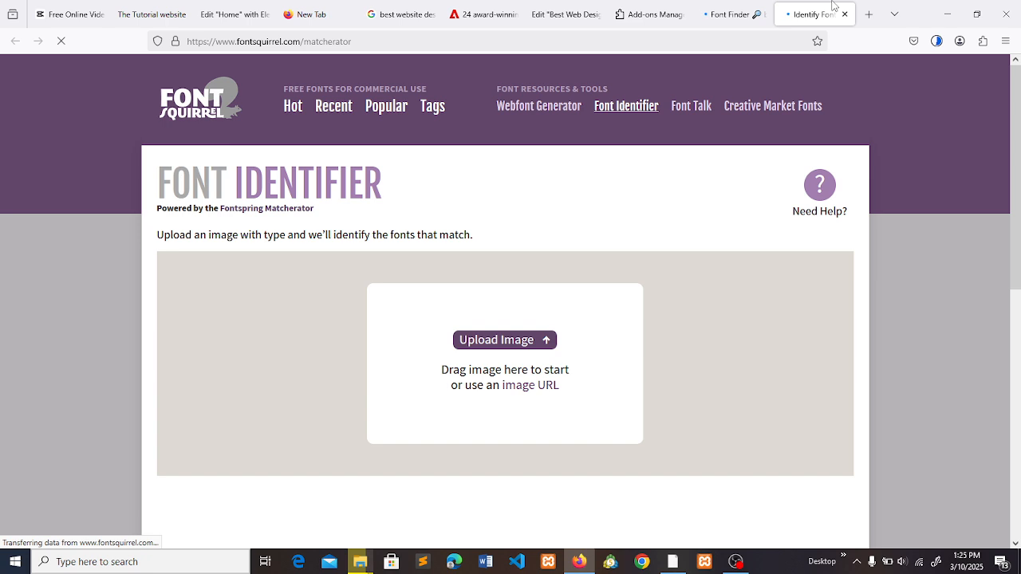
- Close the Font Squirrel page and return to the What Font Is page
key(ctrl+w)
click(720, 8)
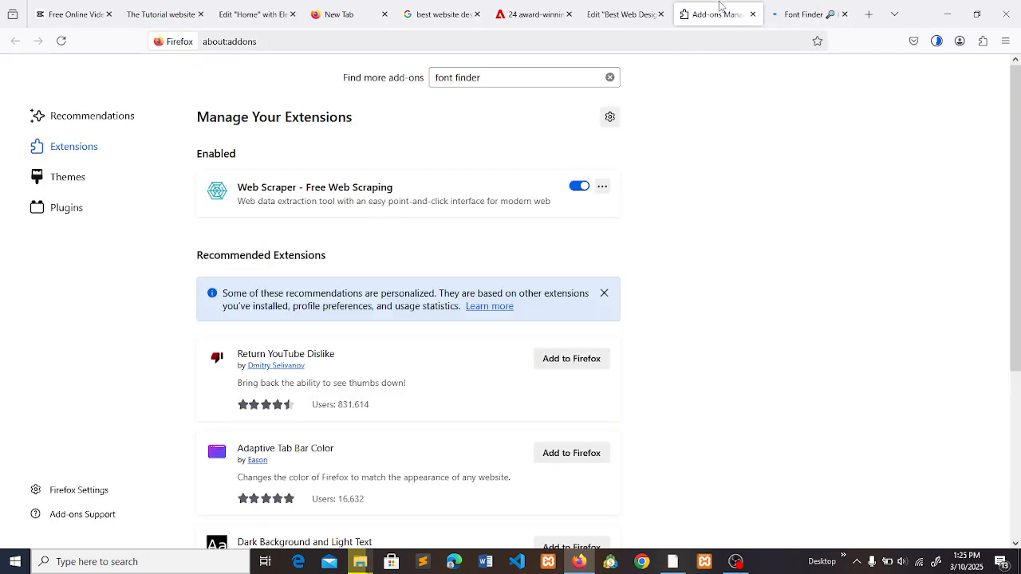
click(786, 10)
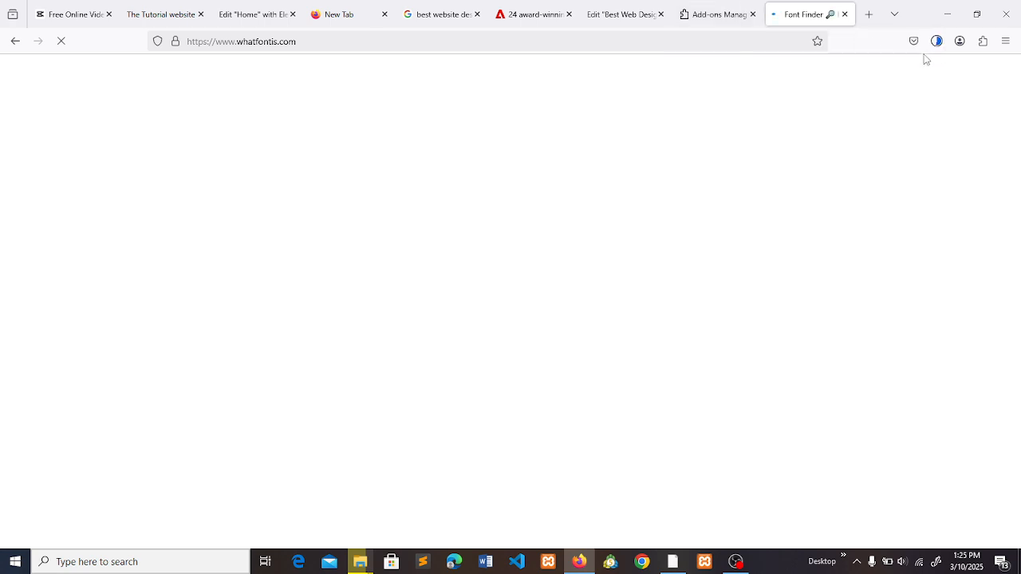
- Open the browser's page for managing extensions
click(868, 14)
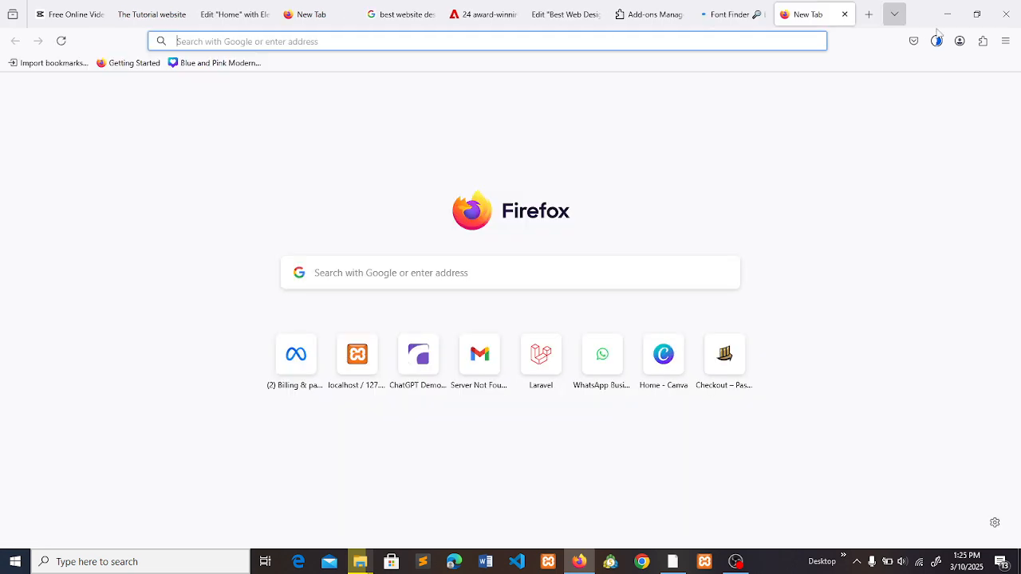
click(982, 42)
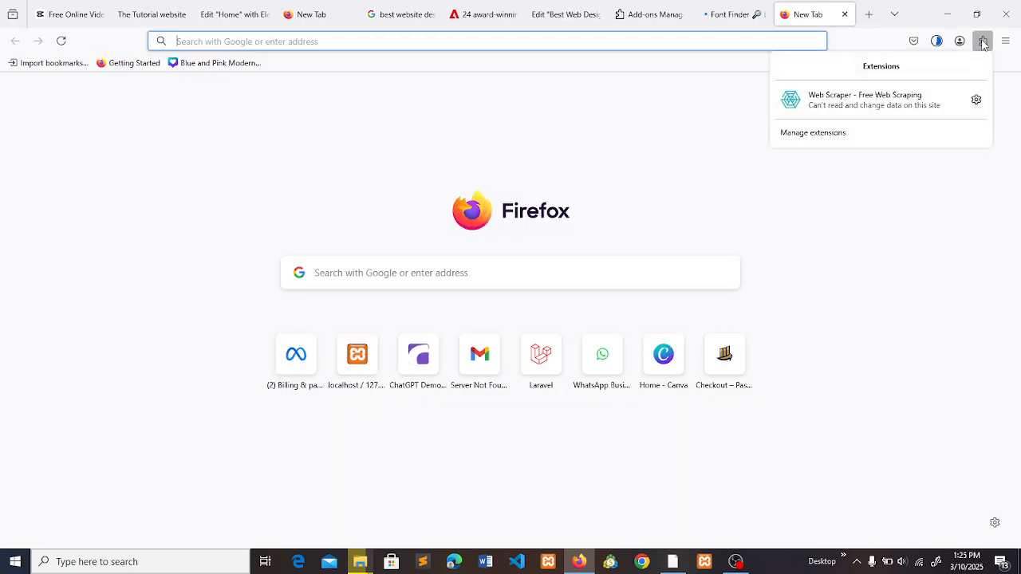
click(836, 136)
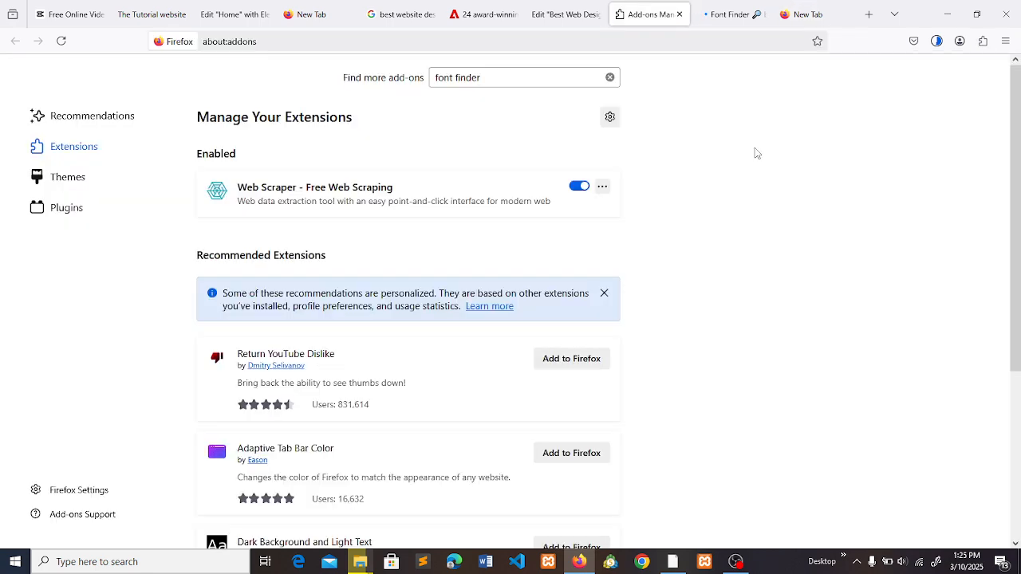
- Search the Firefox add-ons for "font" and close the spare blank tab
click(548, 77)
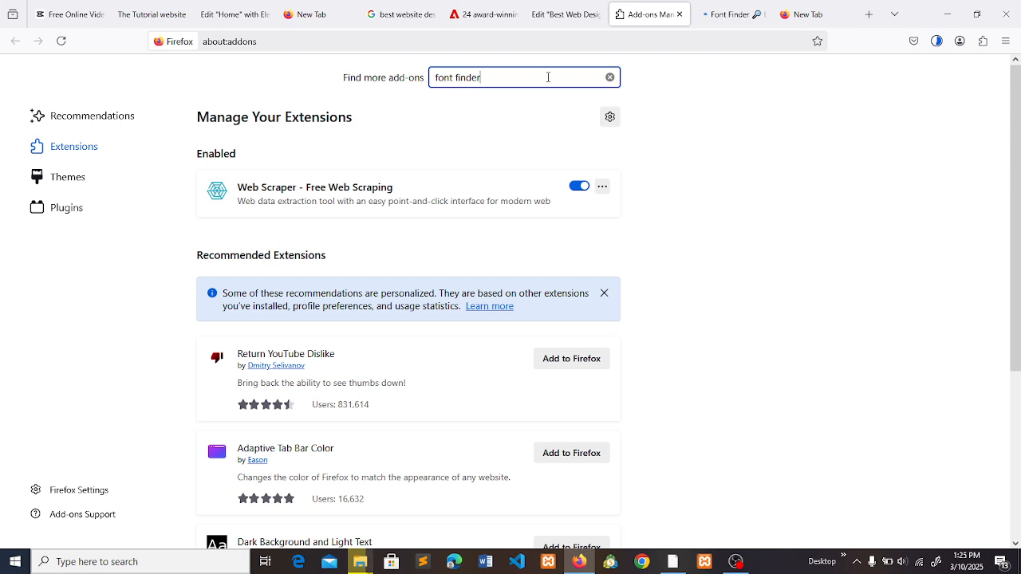
text(font)
key(BackSpace)
key(BackSpace)
key(BackSpace)
key(BackSpace)
key(BackSpace)
key(BackSpace)
key(BackSpace)
key(BackSpace)
key(BackSpace)
key(BackSpace)
key(BackSpace)
key(Return)
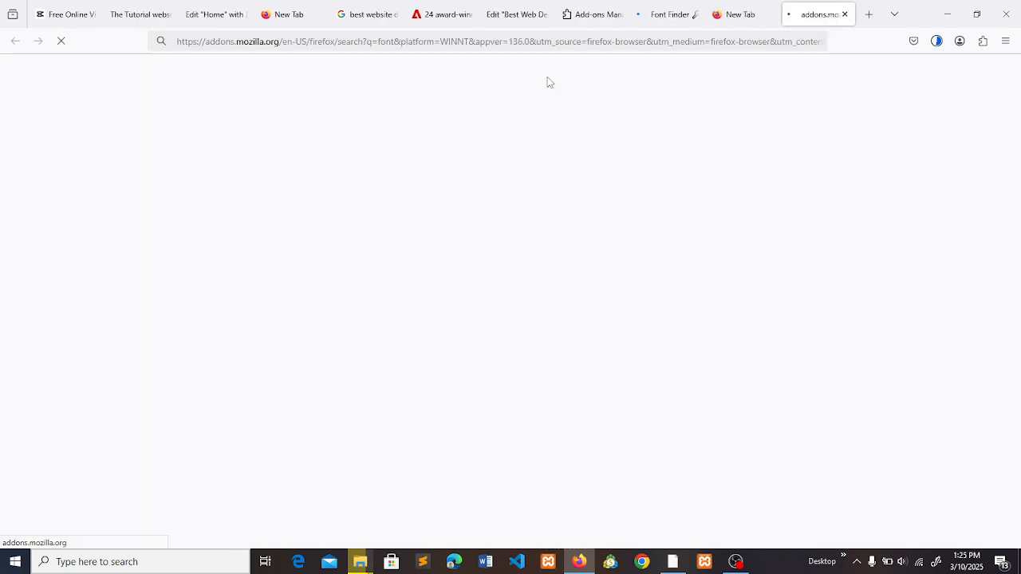
click(742, 15)
click(767, 15)
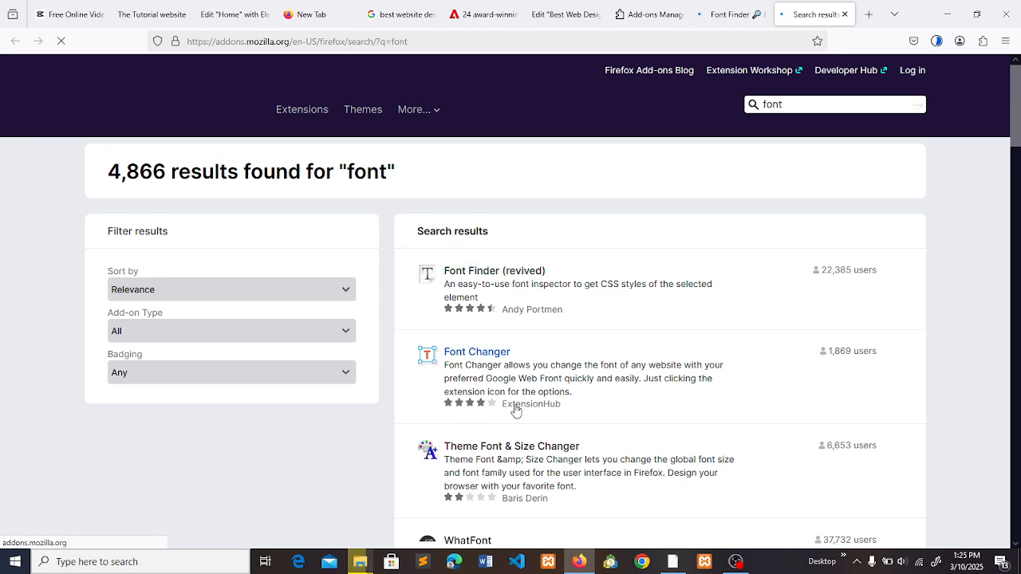
- Look through the add-on search results and open the WhatFont page
scroll(515, 410, down, 2)
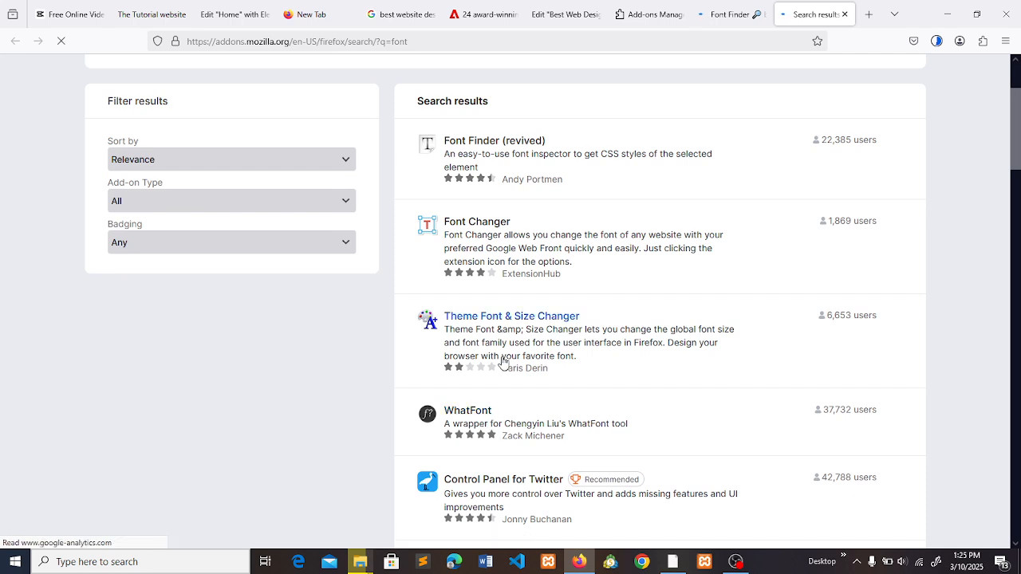
scroll(509, 391, down, 3)
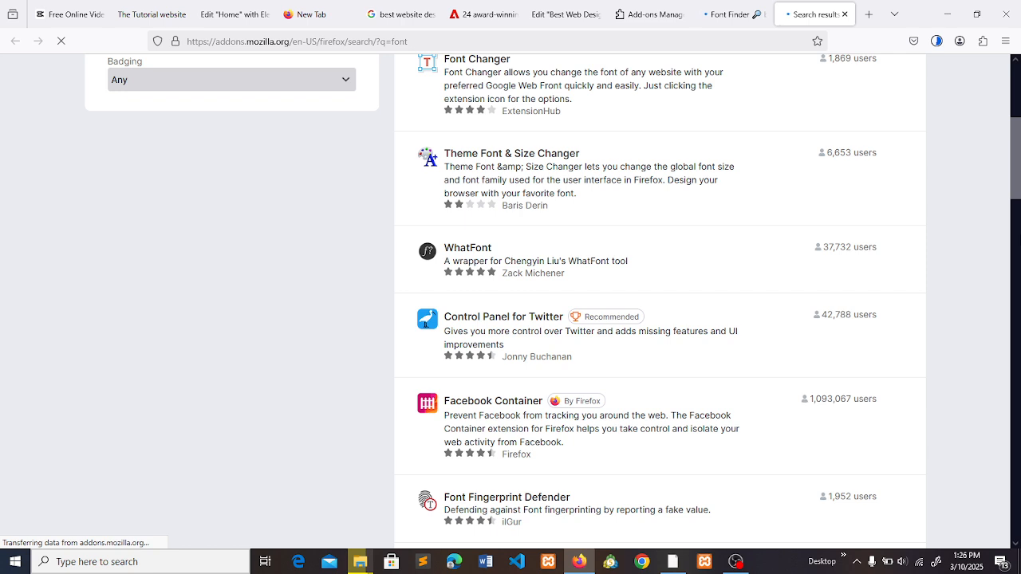
key(ctrl+f)
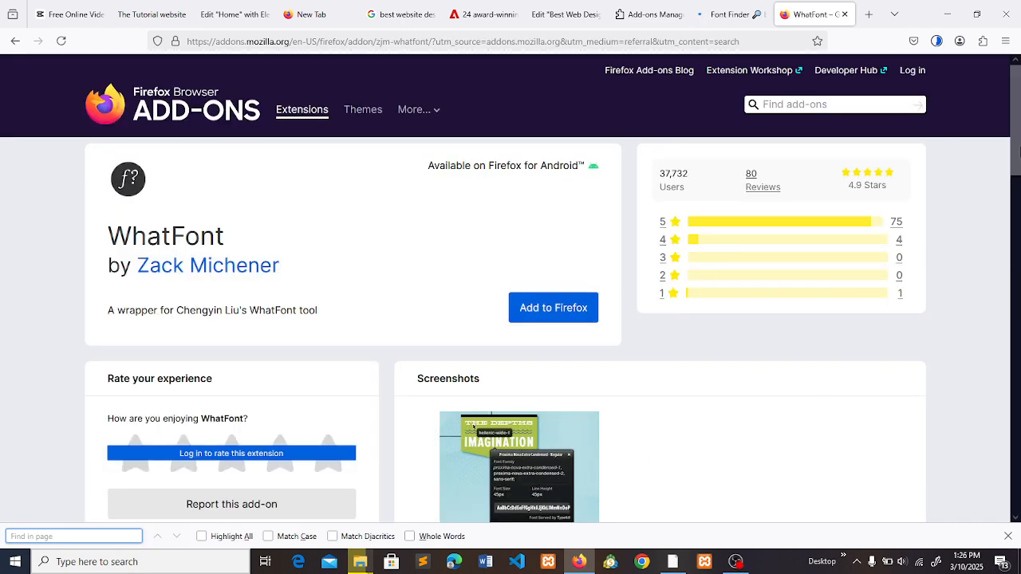
click(1019, 152)
drag(1020, 151, 587, 237)
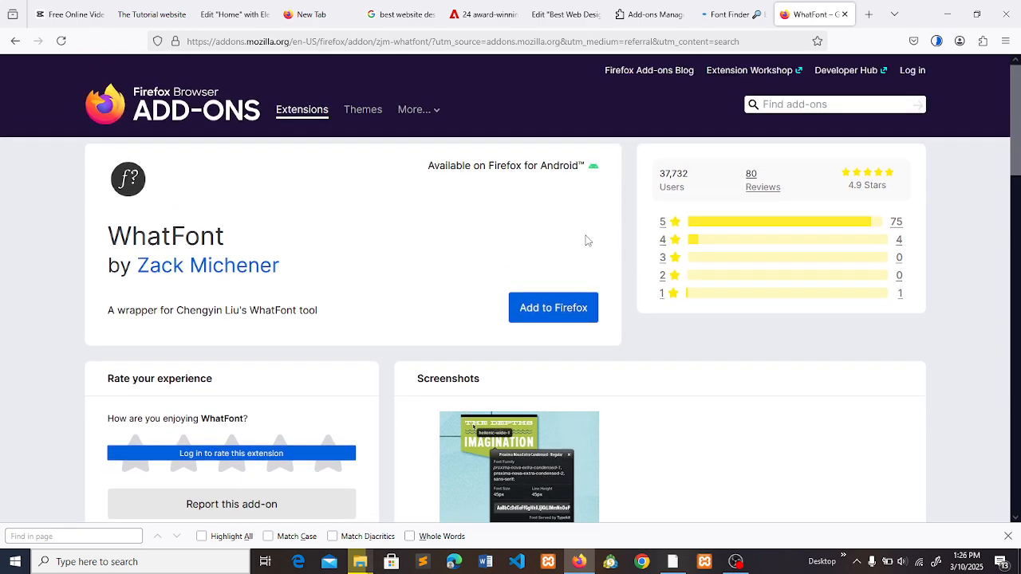
- Install the WhatFont extension, accepting its access to data for all websites
click(551, 308)
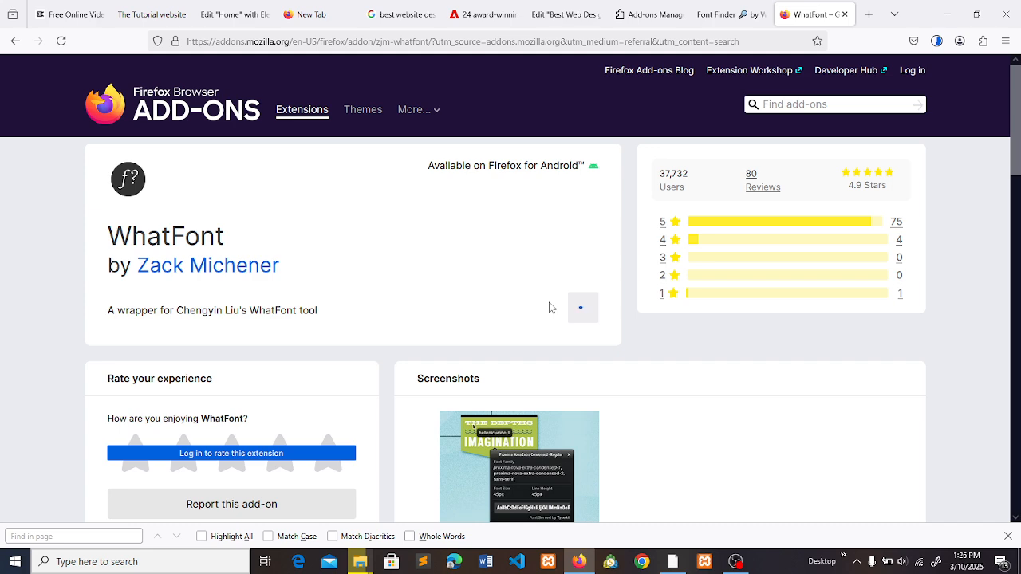
click(748, 8)
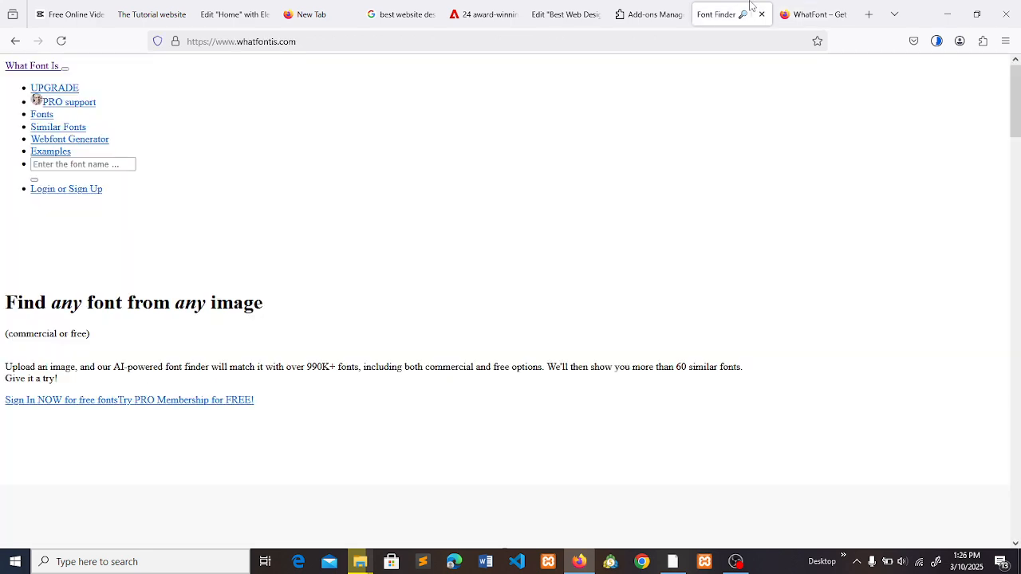
click(813, 14)
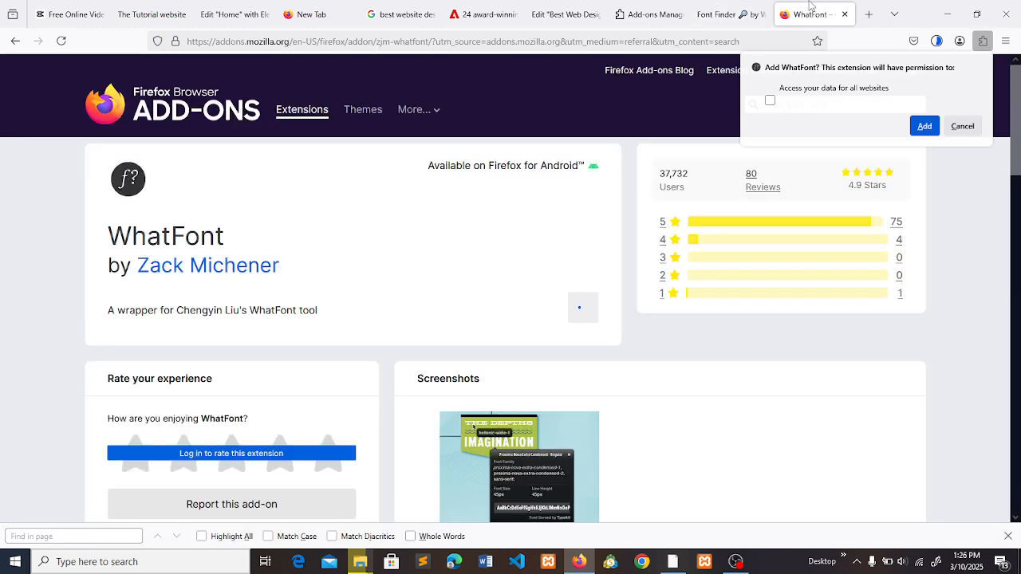
click(924, 139)
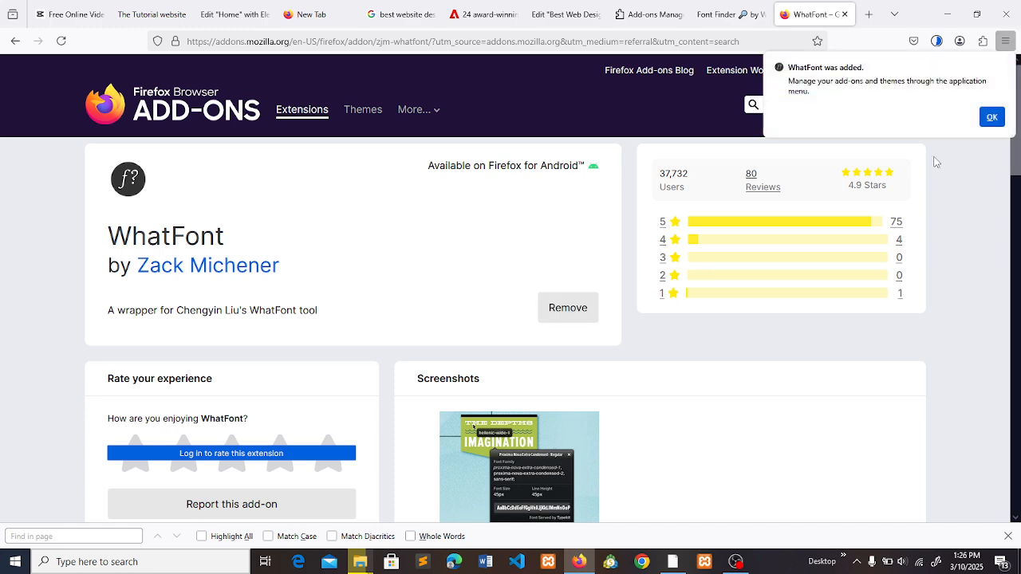
click(991, 118)
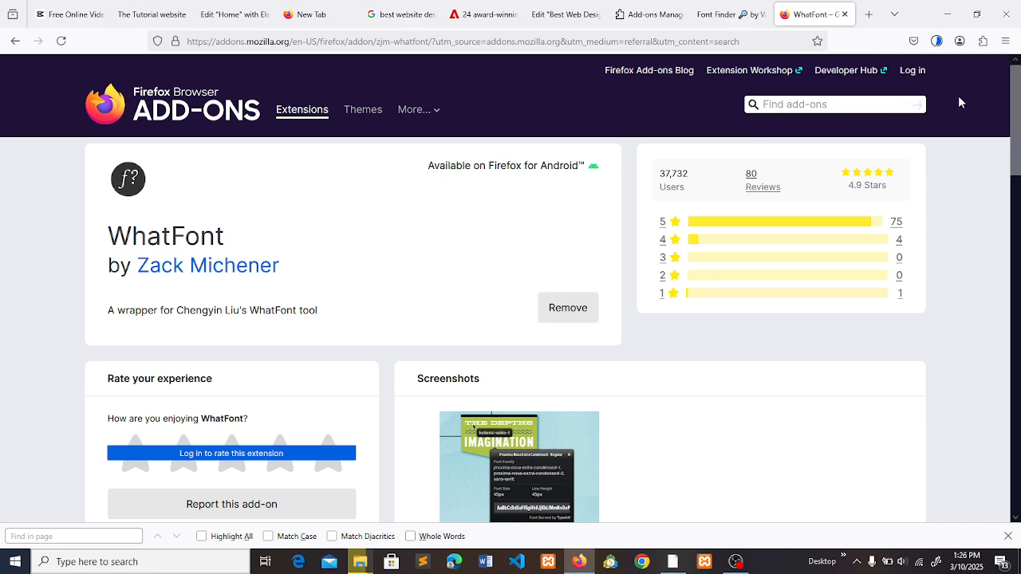
- Return to the Adobe article on best website designs, deselect its heading and activate WhatFont on the page
click(587, 10)
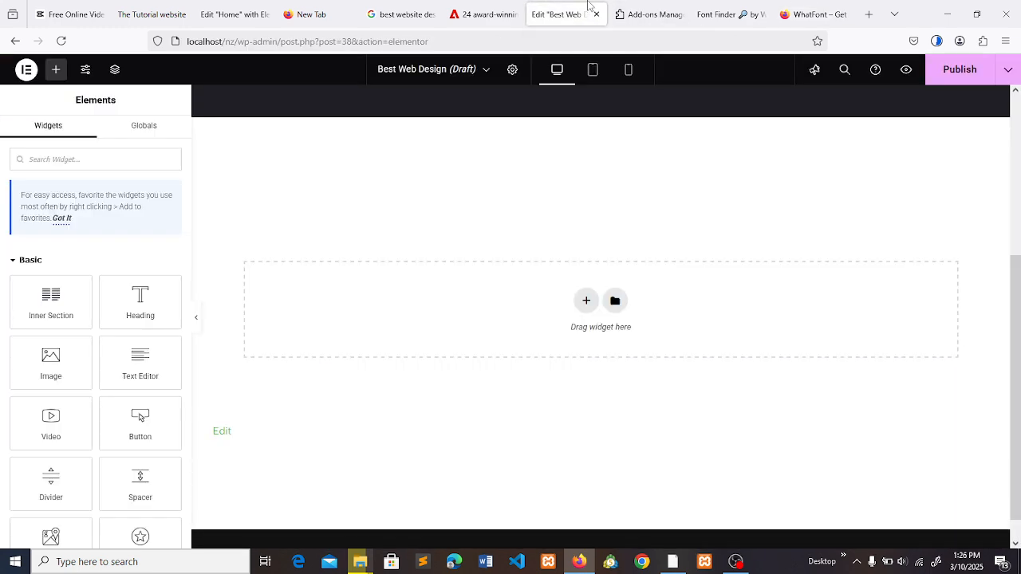
click(483, 14)
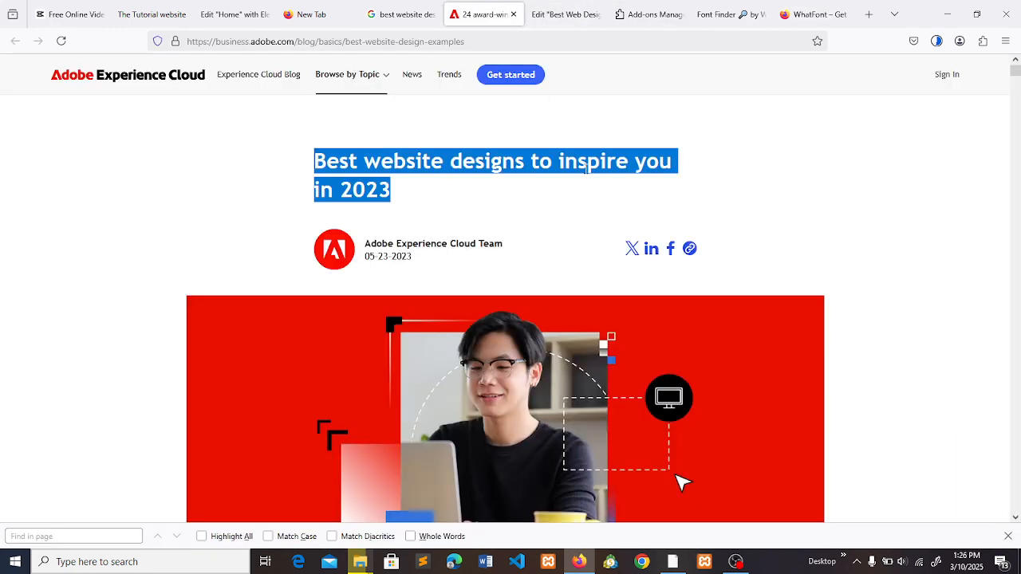
click(694, 153)
click(981, 41)
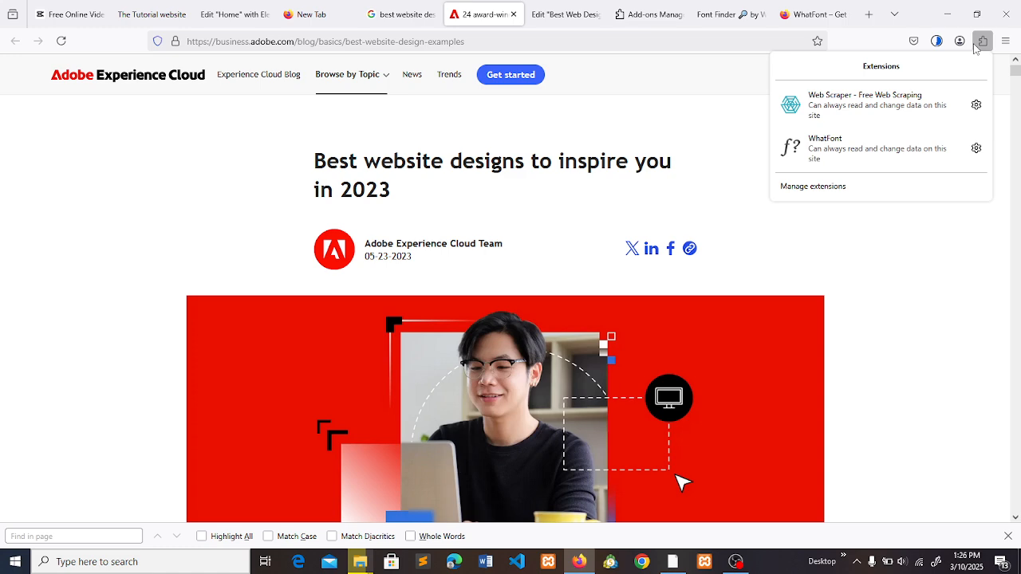
click(883, 157)
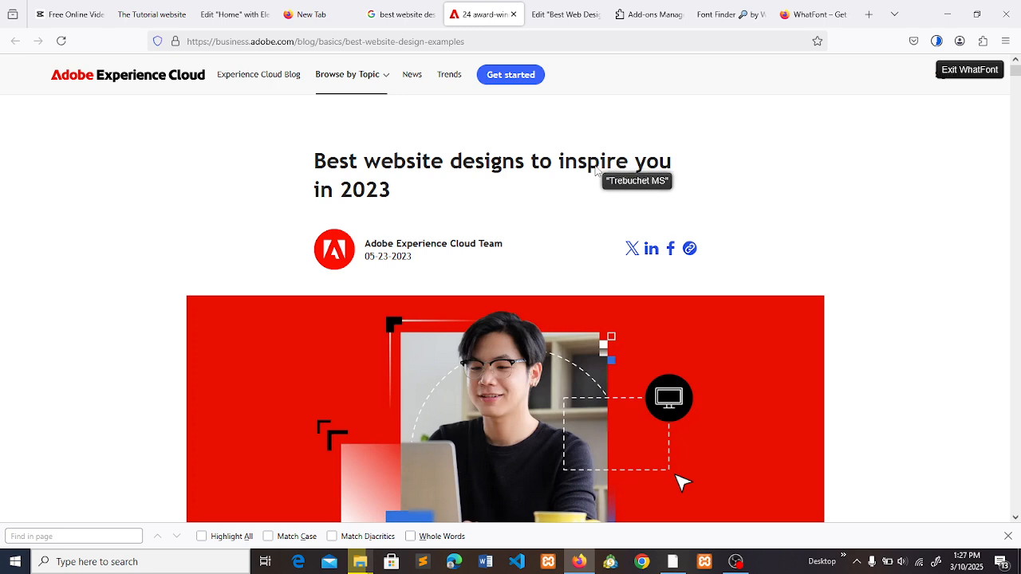
- Inspect the article heading's font details with WhatFont, close both detail cards and exit the tool
click(597, 169)
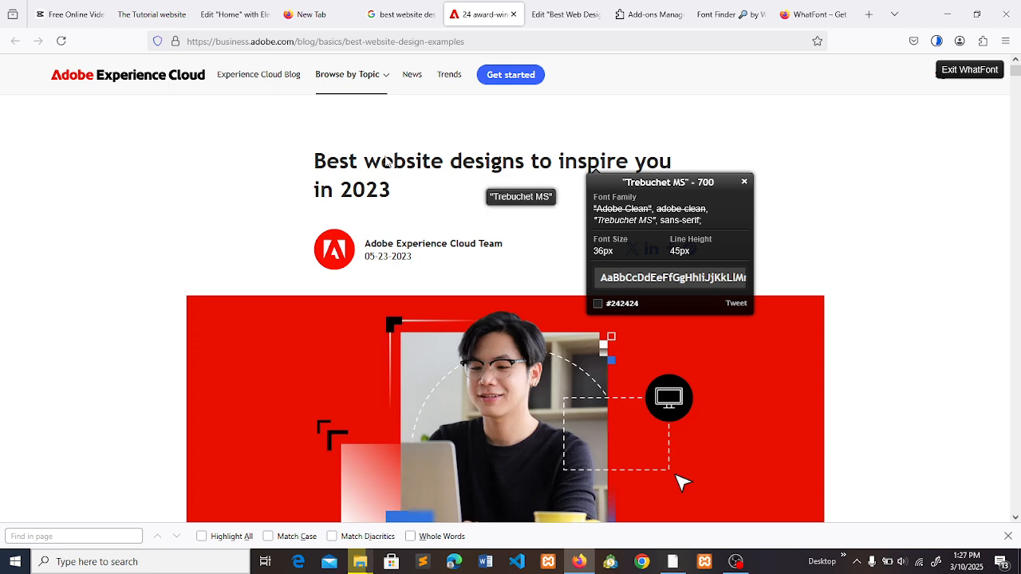
click(427, 195)
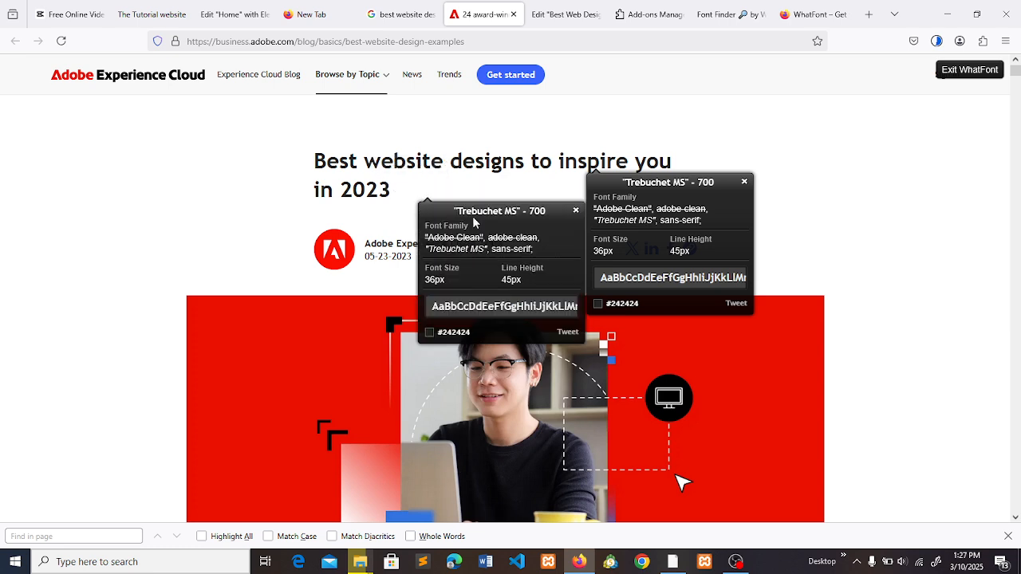
click(576, 211)
click(744, 182)
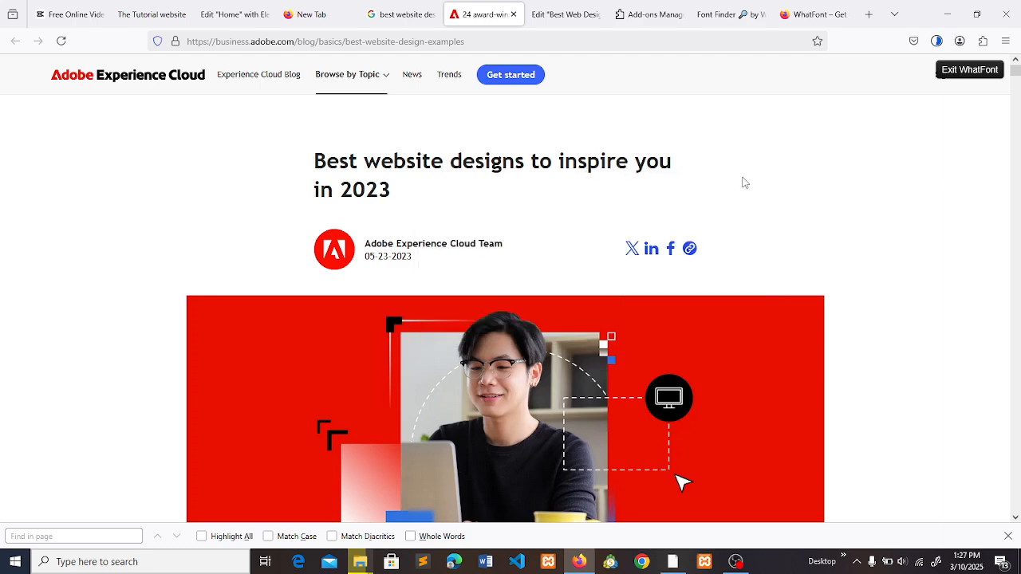
click(967, 71)
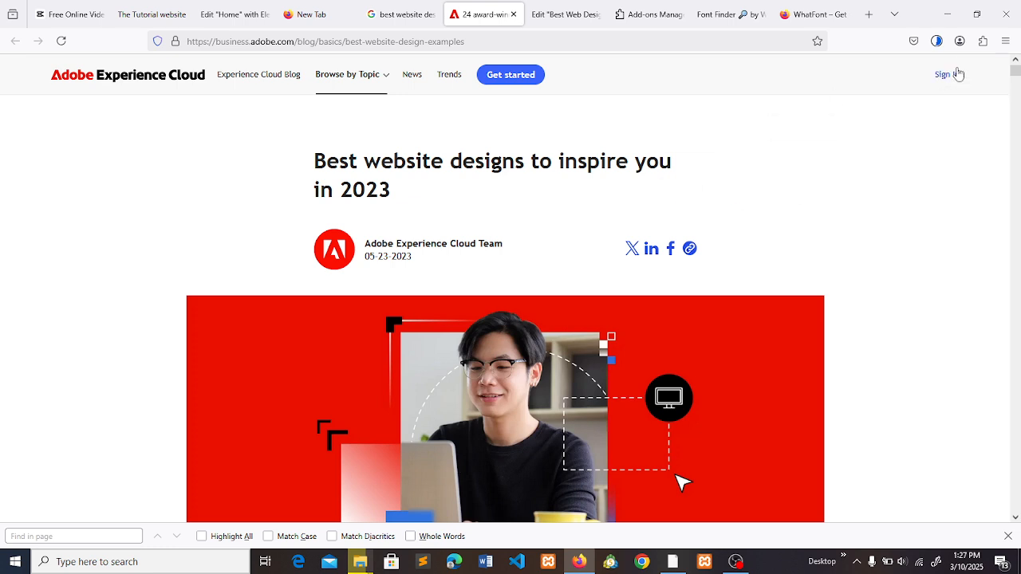
- Copy the Adobe article's heading text and open the heading's font details with WhatFont
drag(398, 196, 318, 163)
key(ctrl+c)
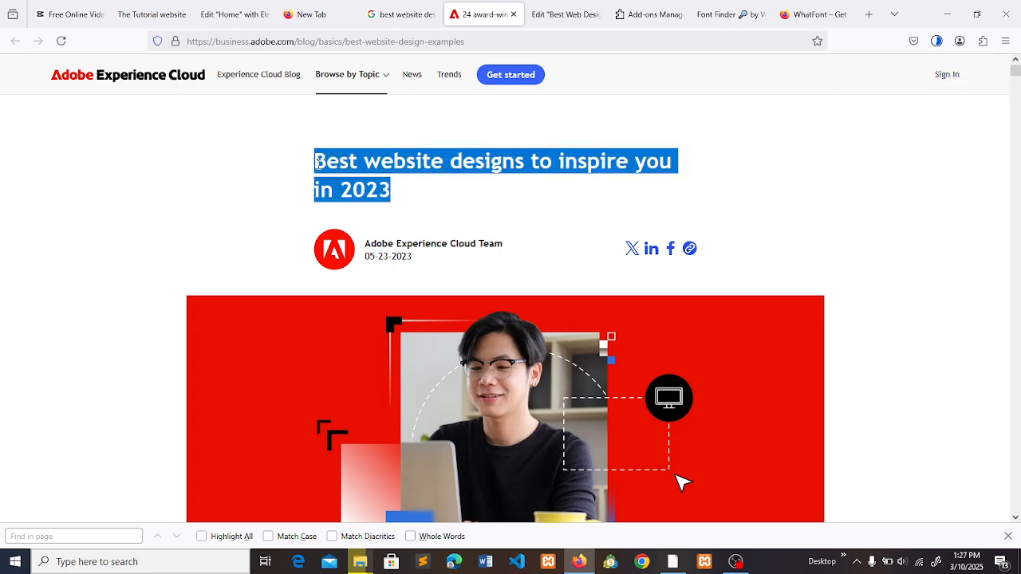
click(472, 192)
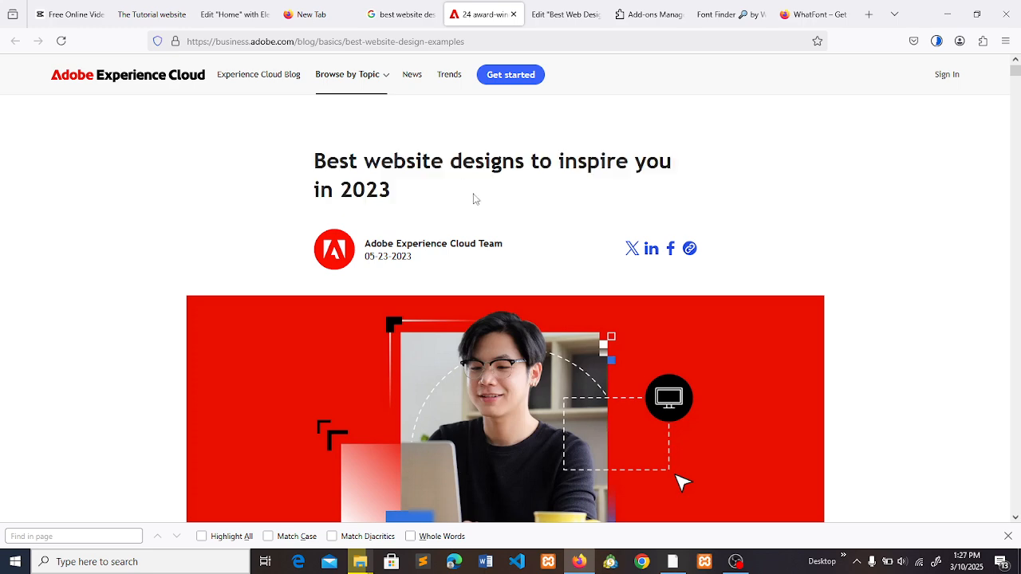
click(982, 44)
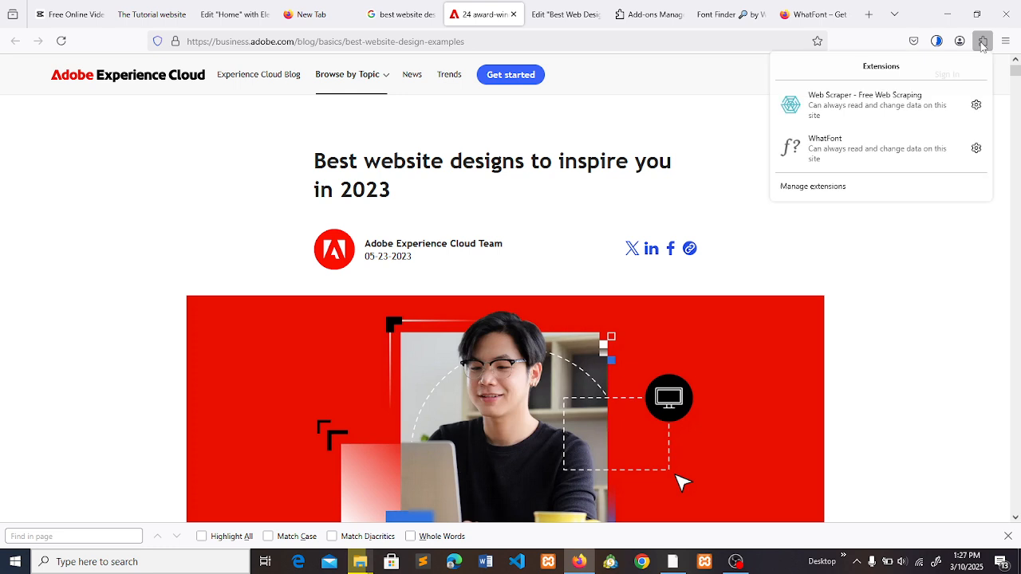
click(824, 157)
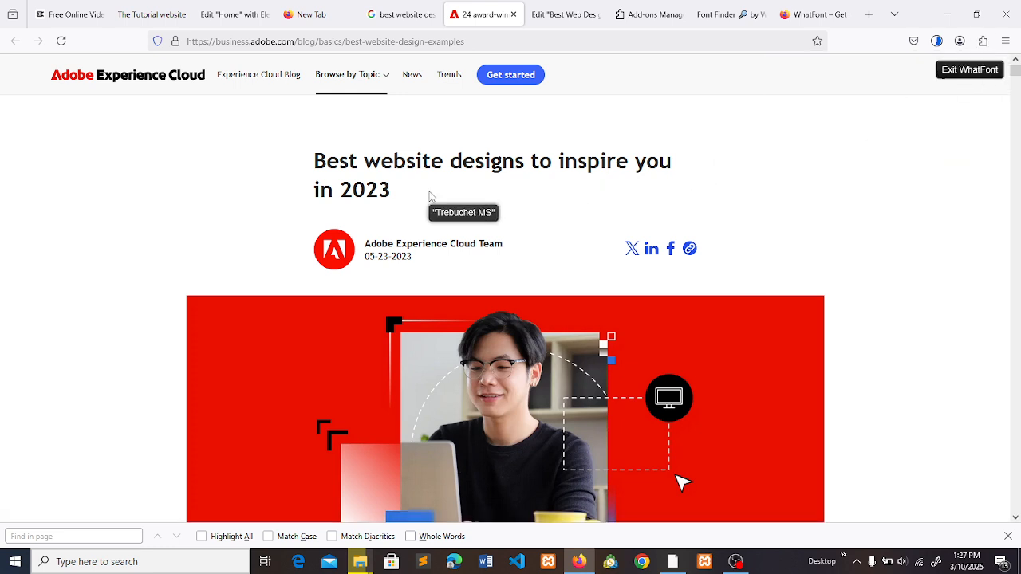
click(456, 163)
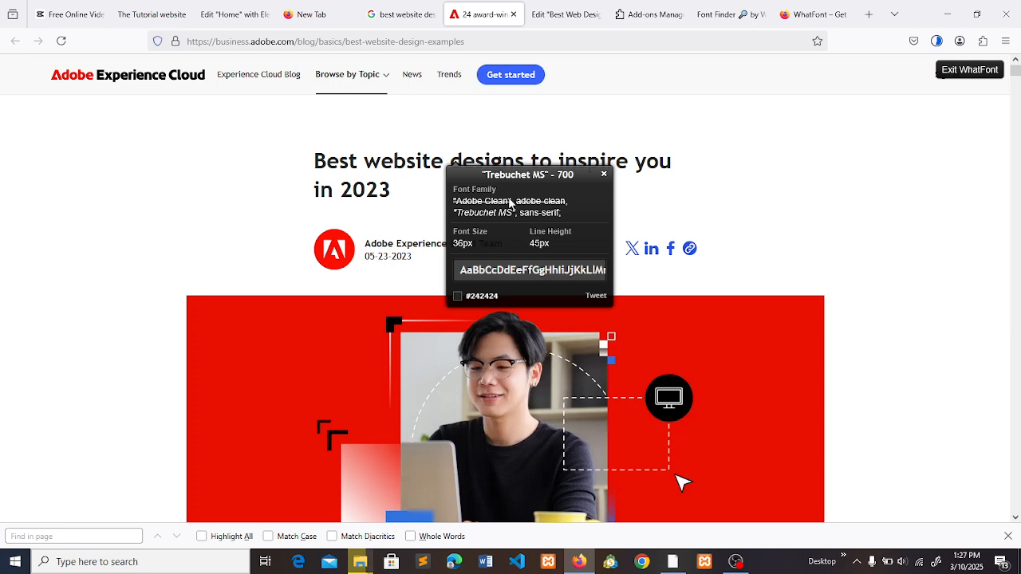
- Close the Add-ons Manager and Font Finder pages and return to the Elementor editor for "Best Web Design"
click(681, 14)
click(680, 14)
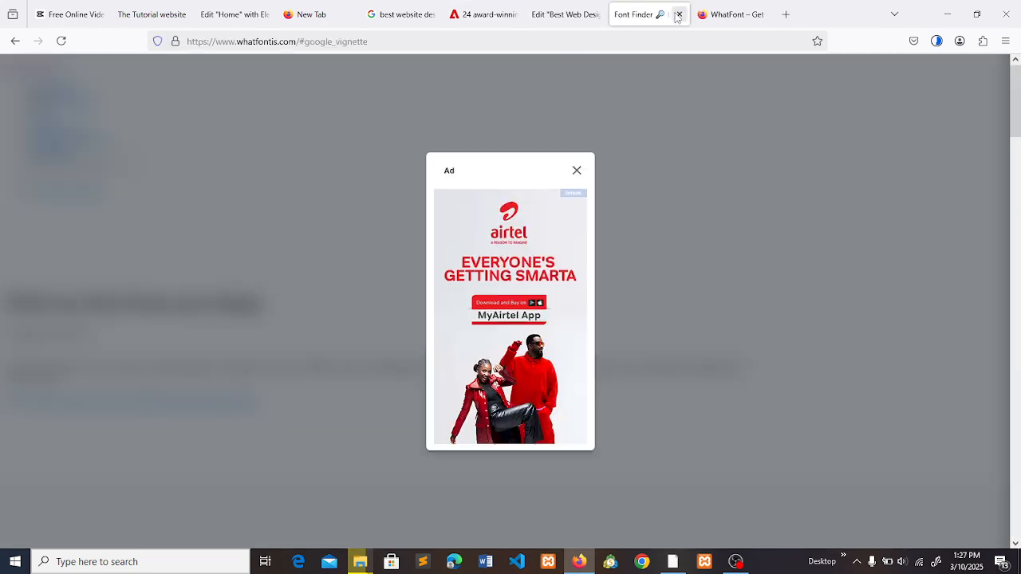
click(679, 15)
click(568, 14)
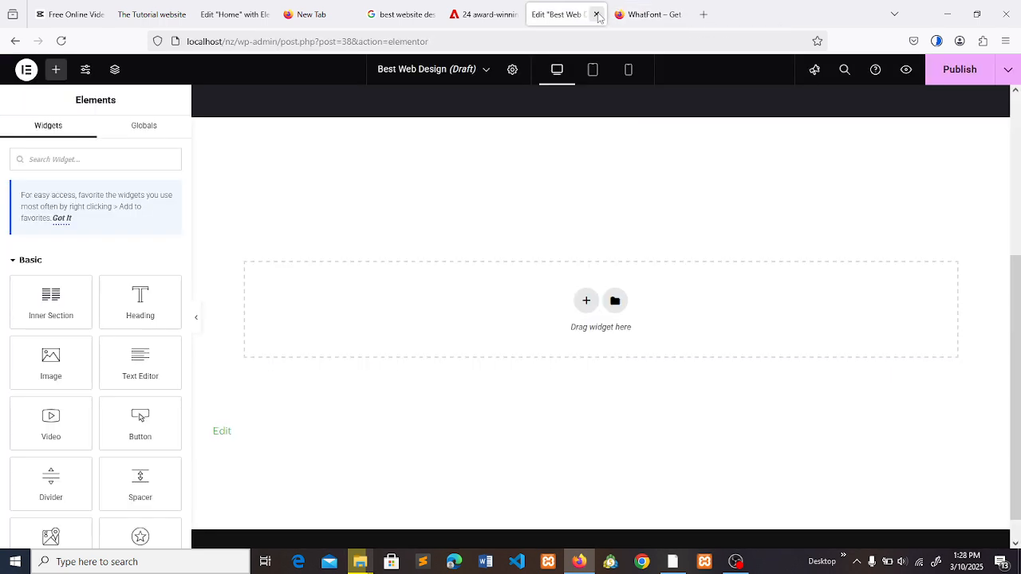
- Add a single-column section to the page and set its boxed content width to 648
click(586, 304)
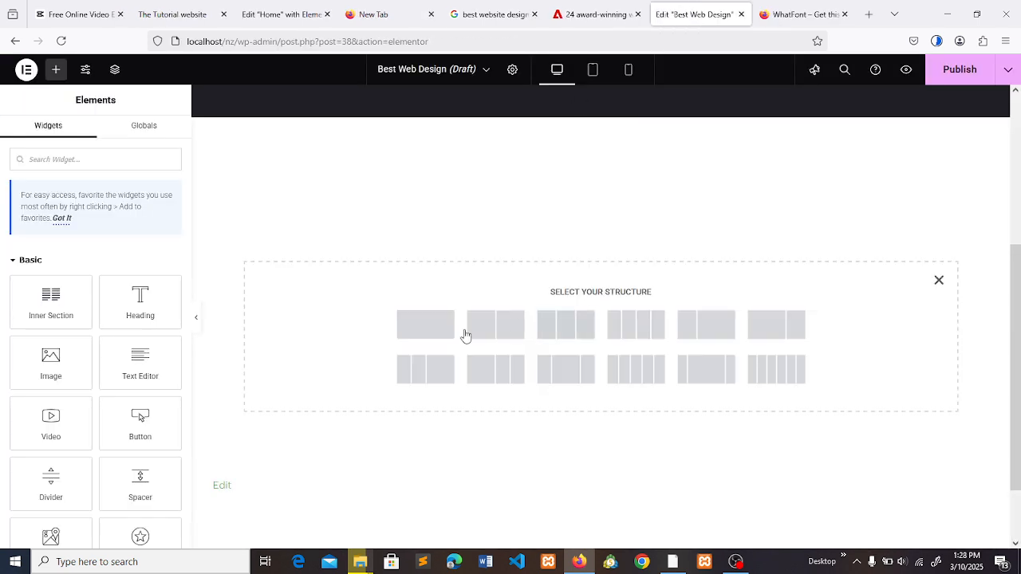
click(411, 336)
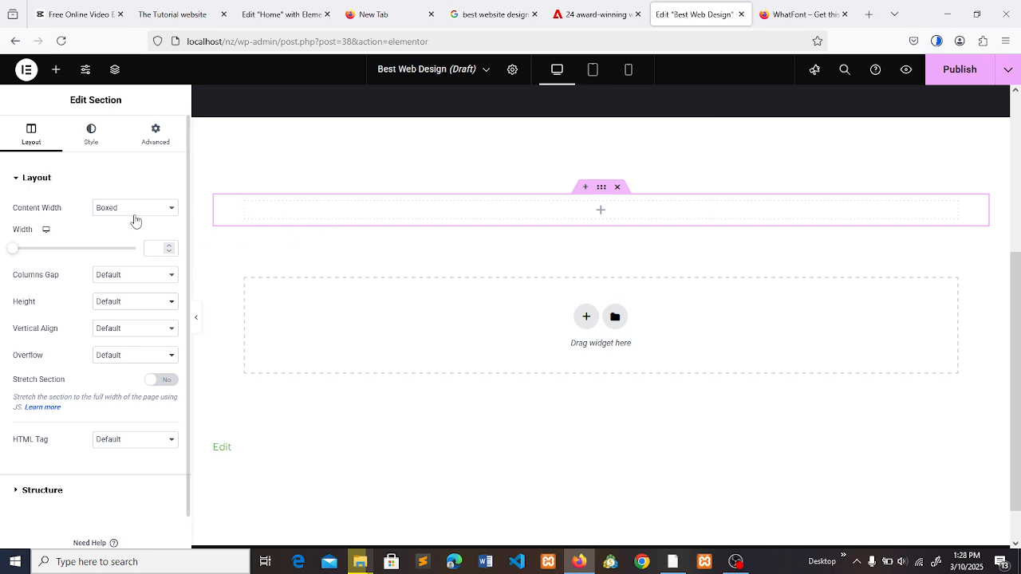
mouse_move(16, 253)
mouse_down()
mouse_move(59, 253)
mouse_move(31, 253)
mouse_up()
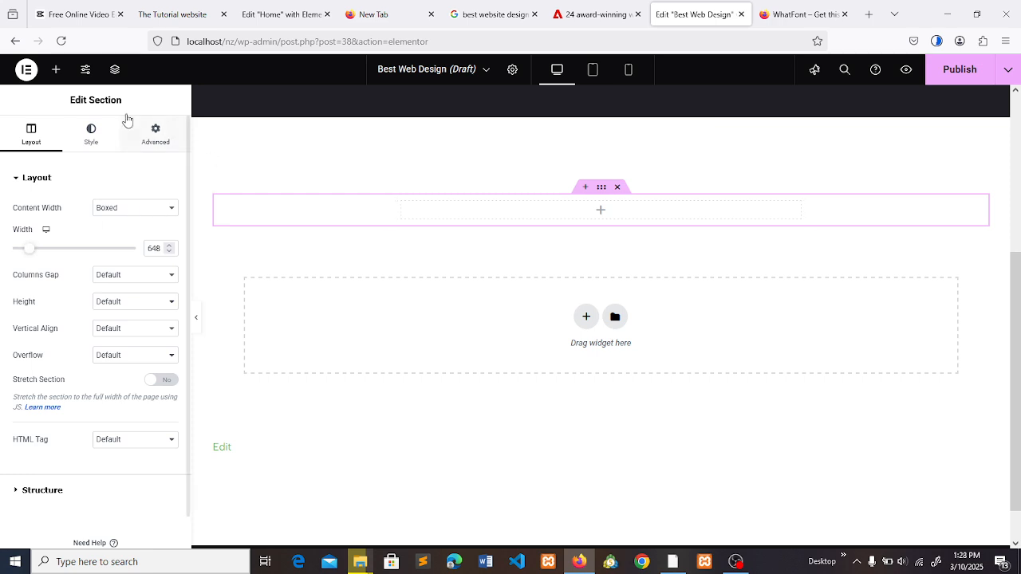
- Add a Heading widget to the new section with the title "Best website designs to inspire you in 2023"
click(57, 74)
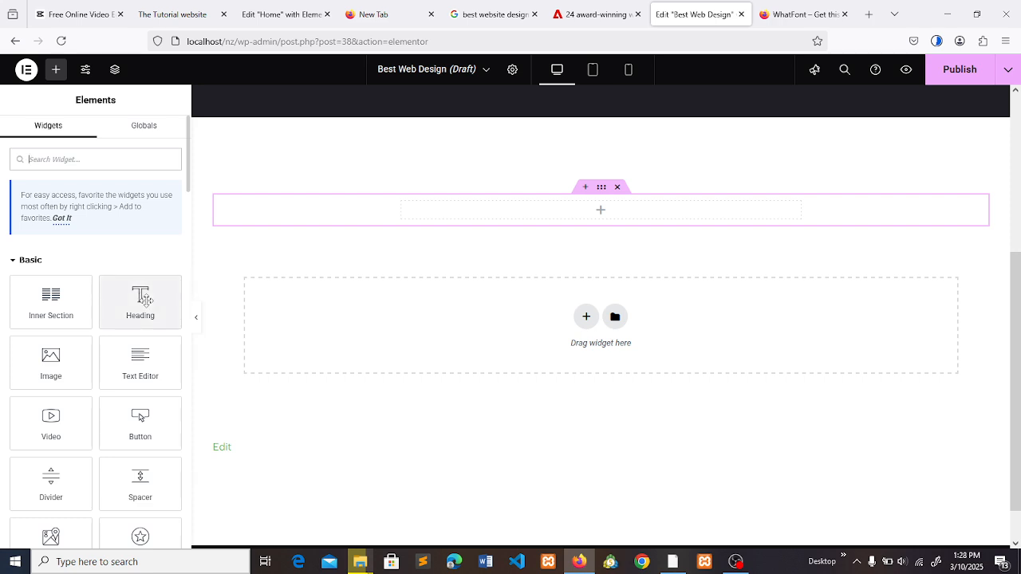
drag(144, 299, 571, 207)
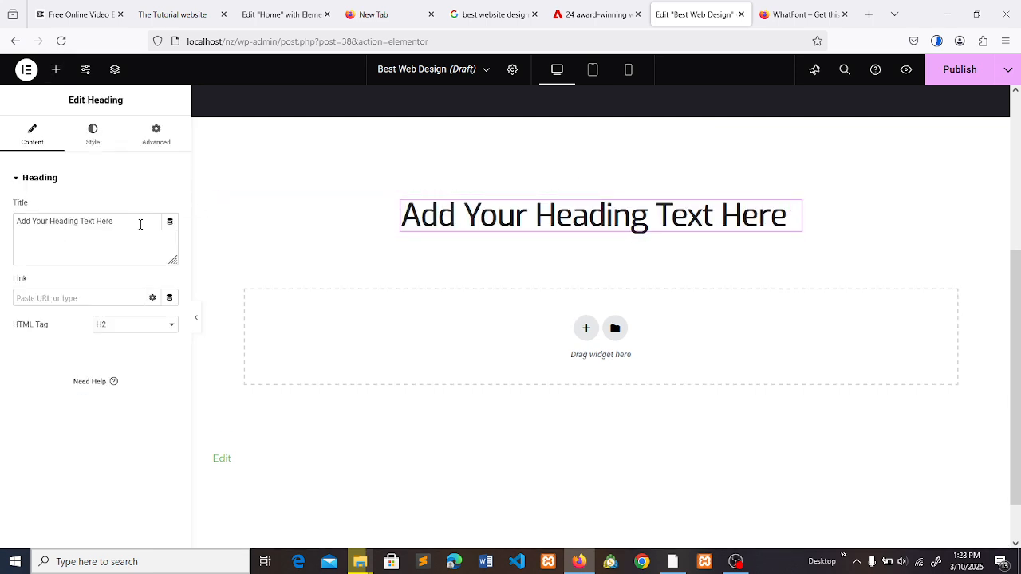
drag(142, 223, 2, 226)
key(ctrl+v)
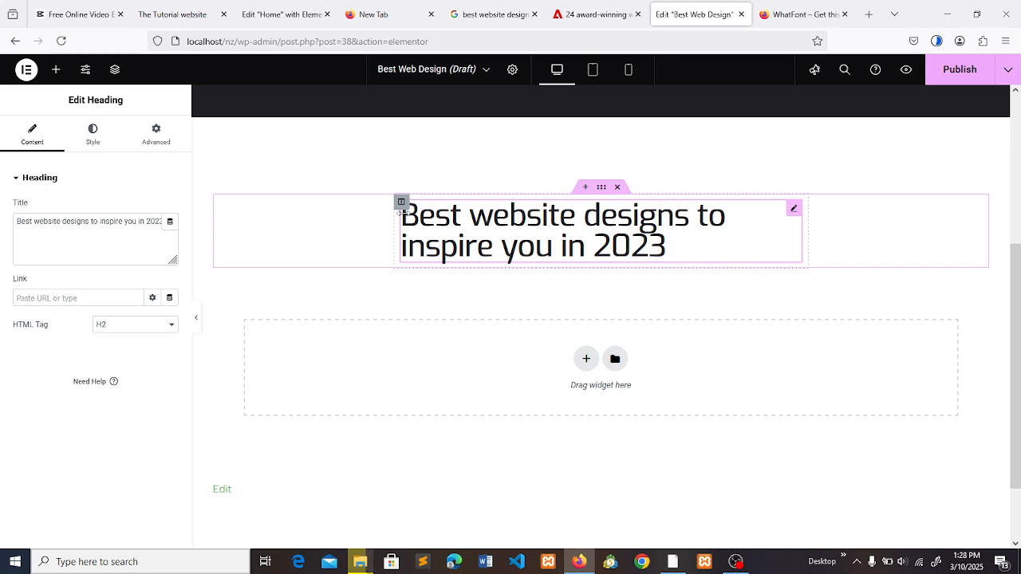
- Widen the heading section's boxed content width to 728
click(401, 203)
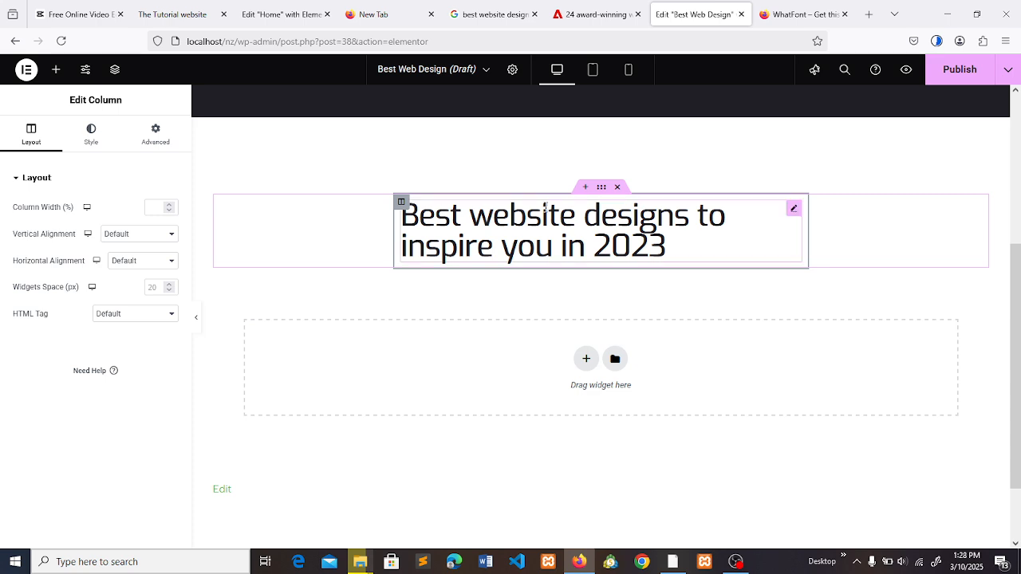
click(603, 188)
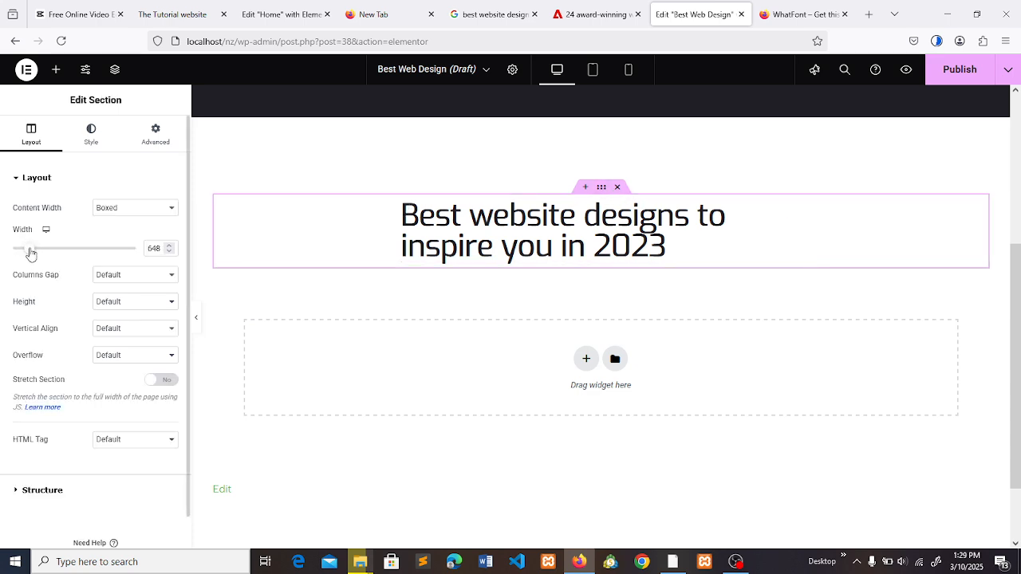
drag(30, 253, 43, 254)
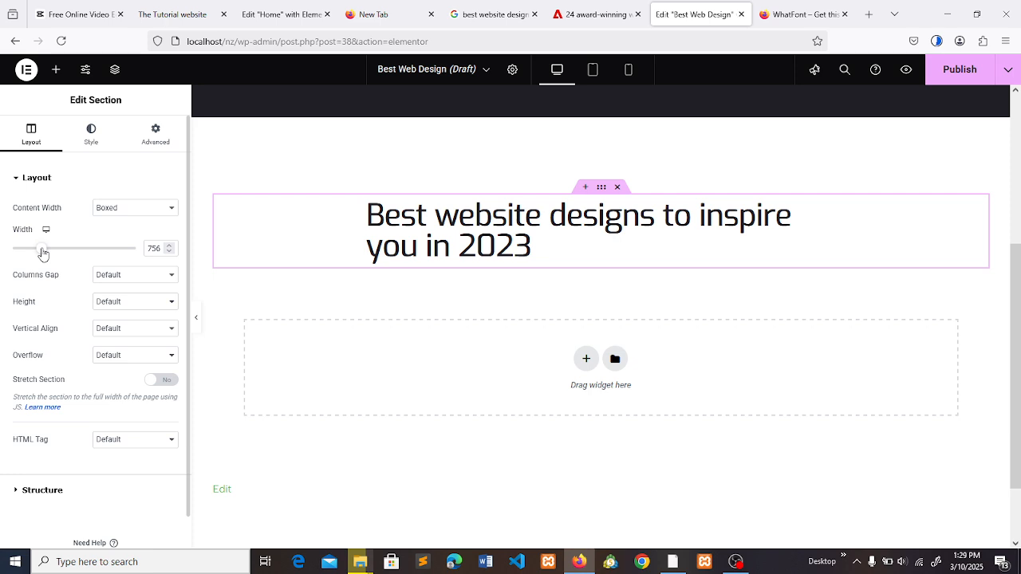
drag(43, 253, 39, 252)
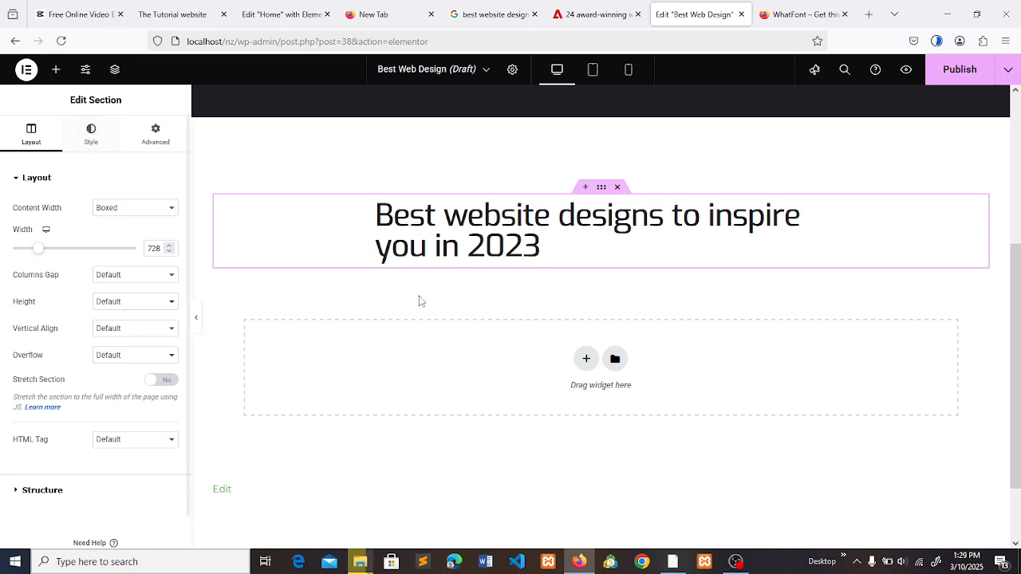
- Check the article heading's font details in WhatFont and set the Elementor heading's font size to 36 px
click(457, 246)
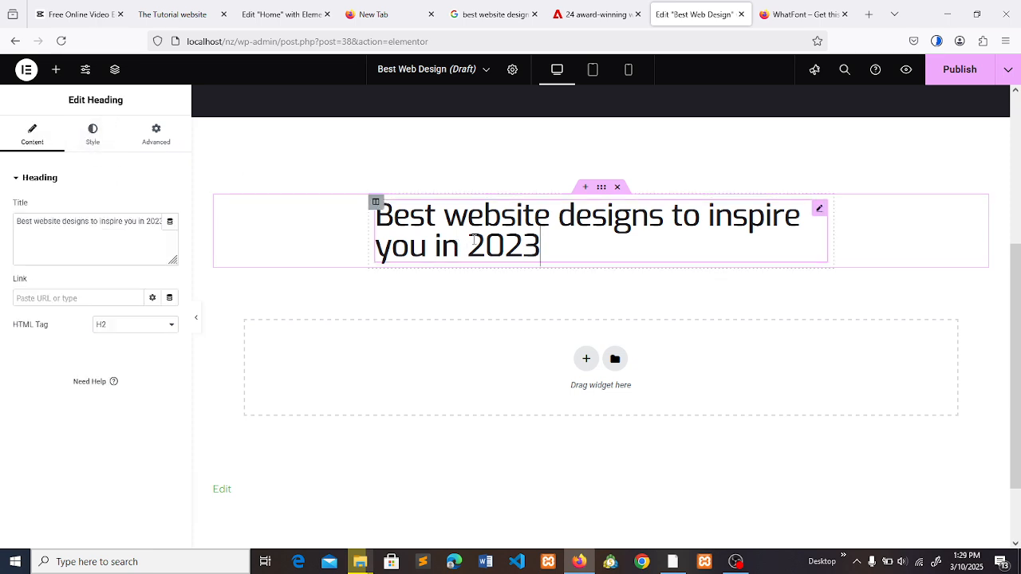
click(474, 240)
click(93, 136)
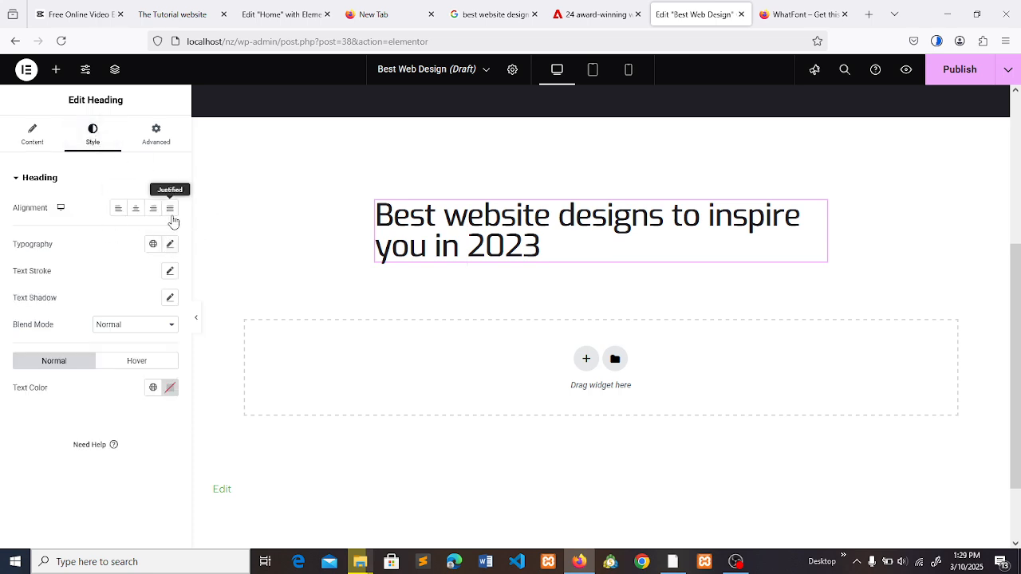
click(169, 245)
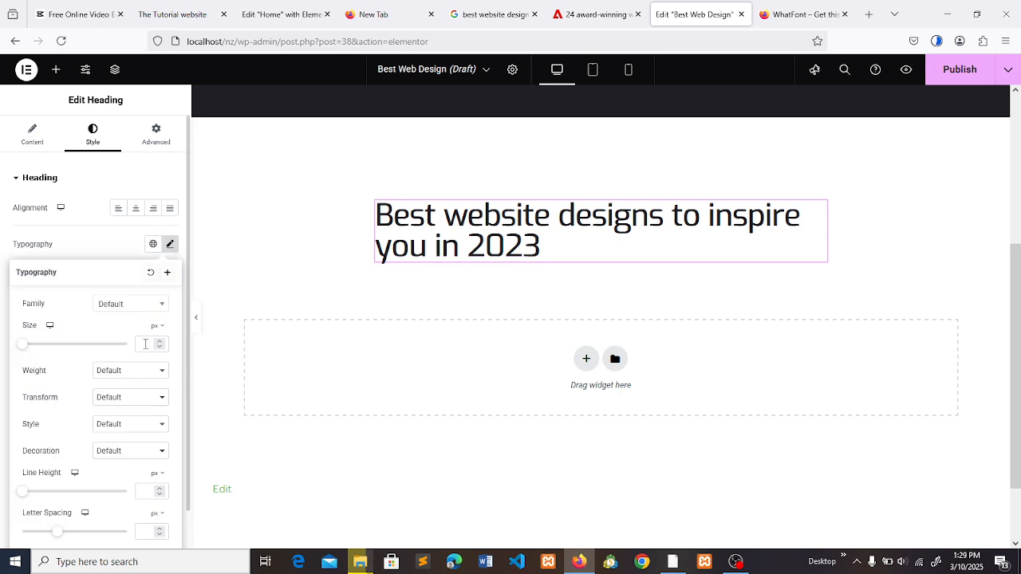
click(568, 16)
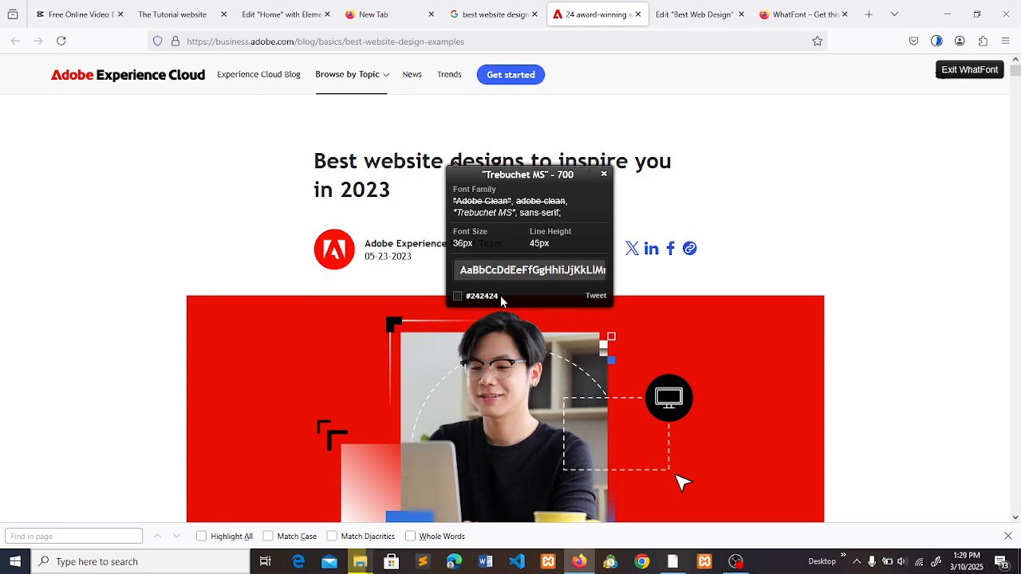
drag(501, 300, 470, 302)
click(694, 15)
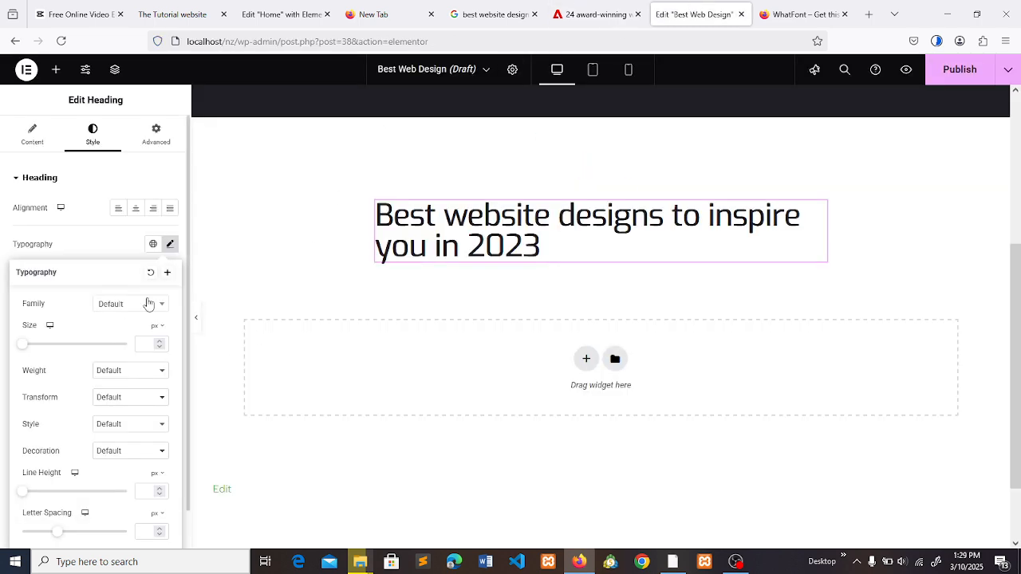
click(143, 344)
text(36)
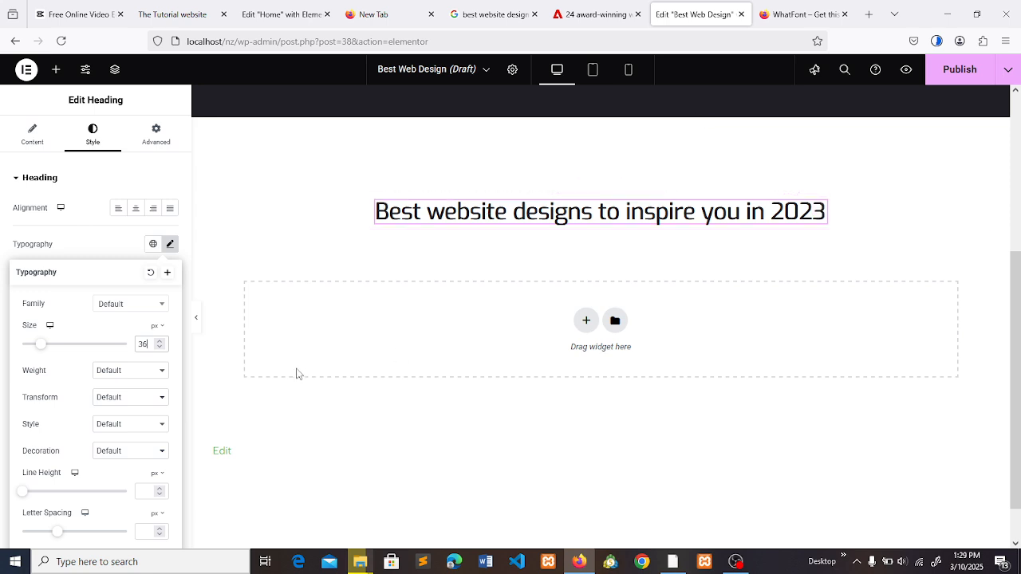
click(161, 158)
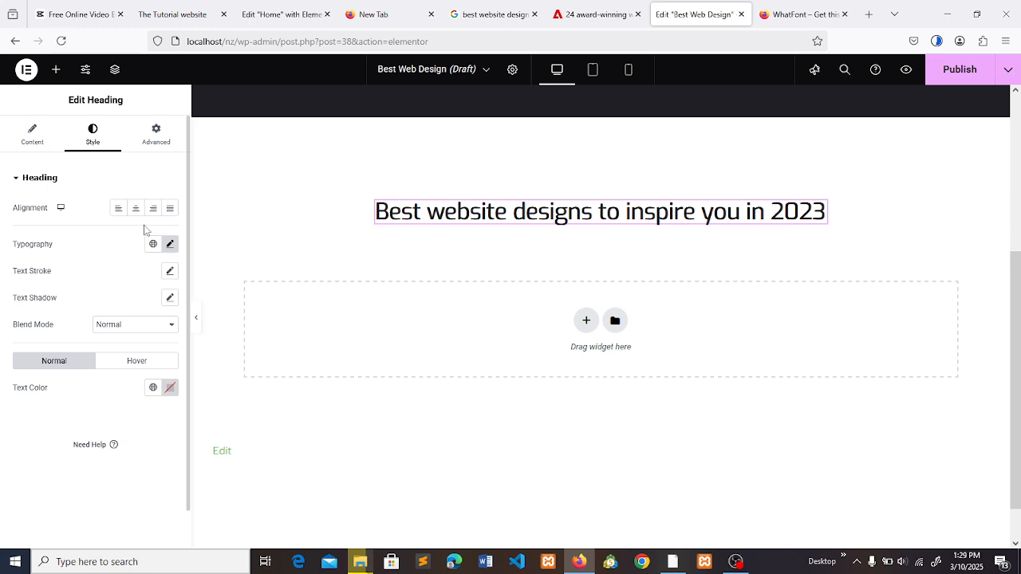
- Set the heading's text color to #242424, matching the color code in the article's WhatFont details
click(170, 391)
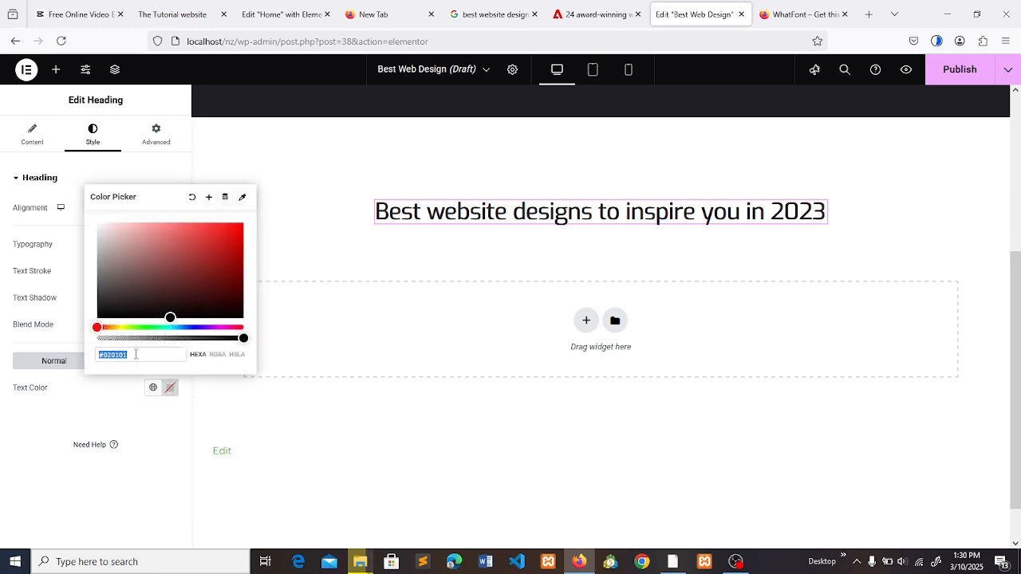
key(ctrl+v)
click(595, 14)
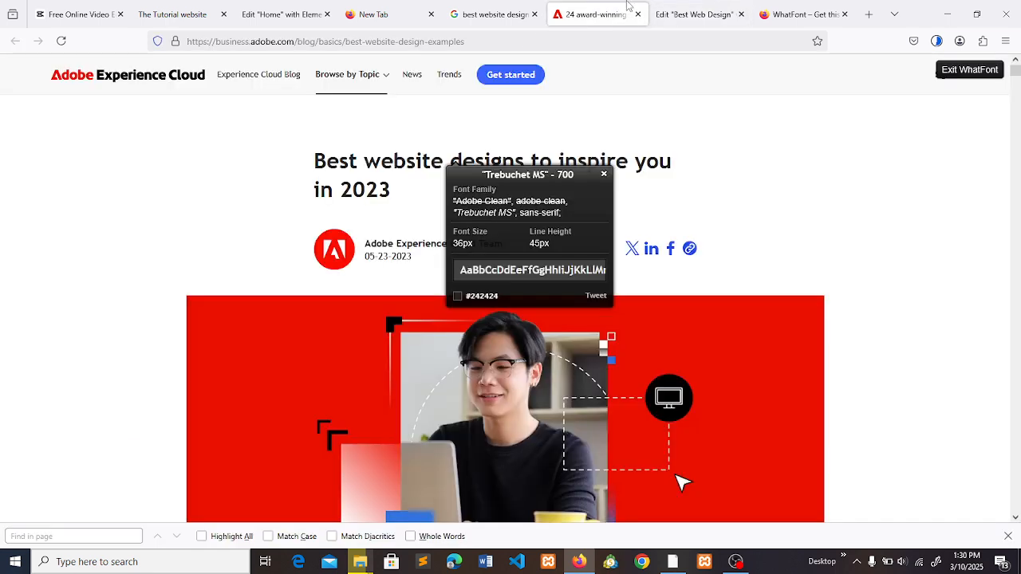
drag(503, 295, 467, 301)
click(467, 301)
mouse_move(467, 301)
mouse_down()
mouse_move(498, 301)
mouse_move(469, 302)
mouse_up()
click(498, 301)
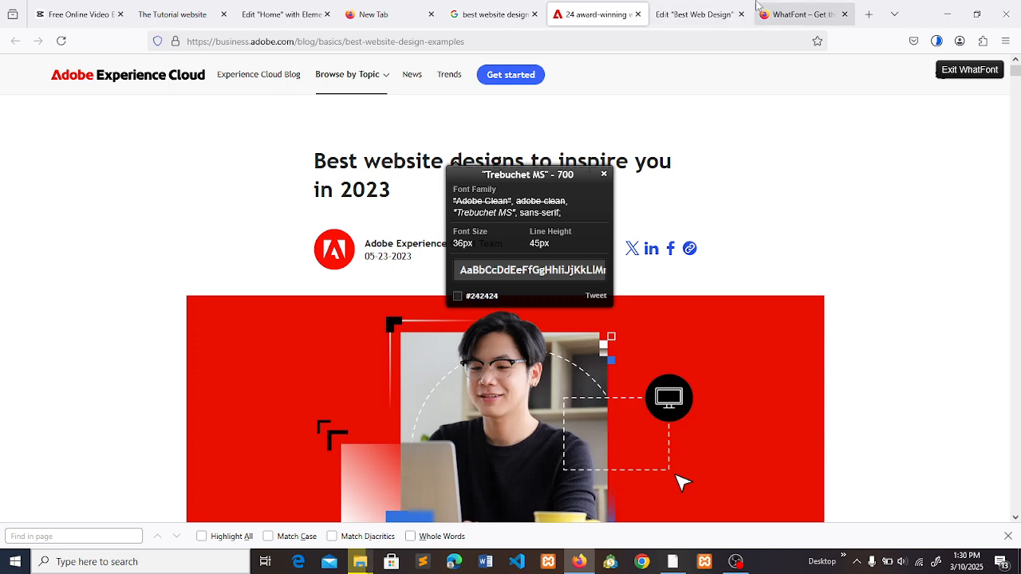
click(707, 11)
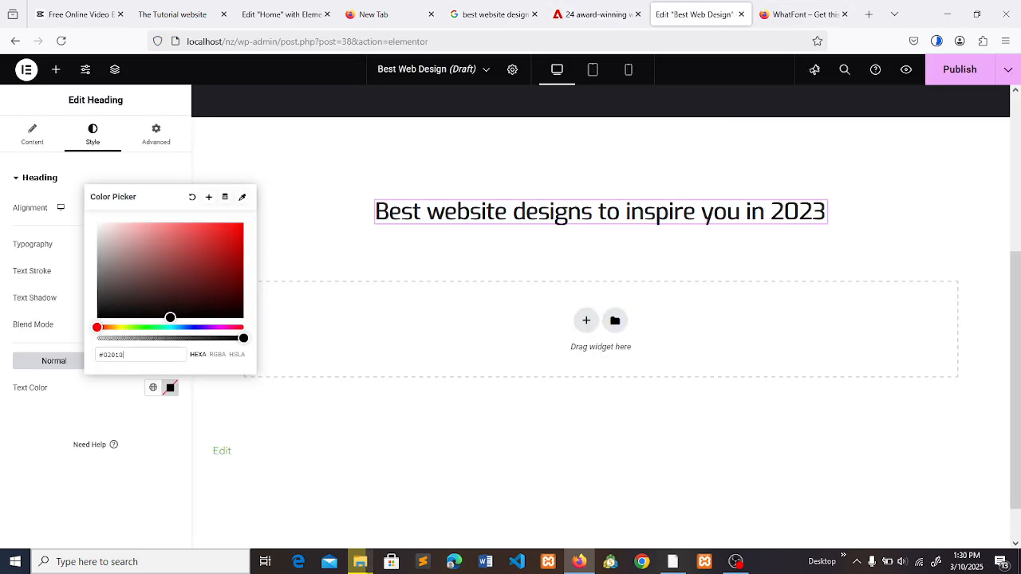
key(BackSpace)
key(BackSpace)
key(BackSpace)
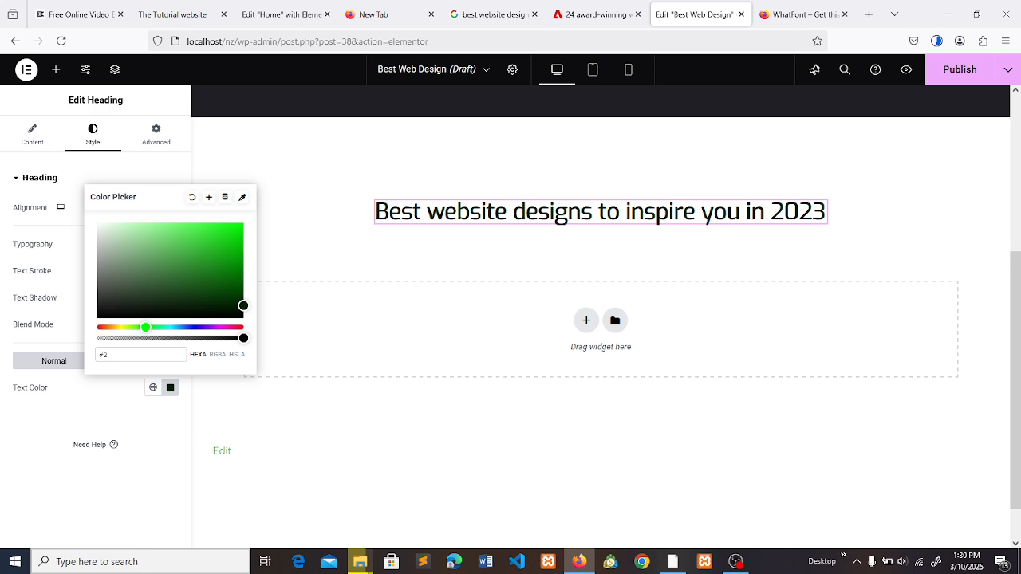
text(42424)
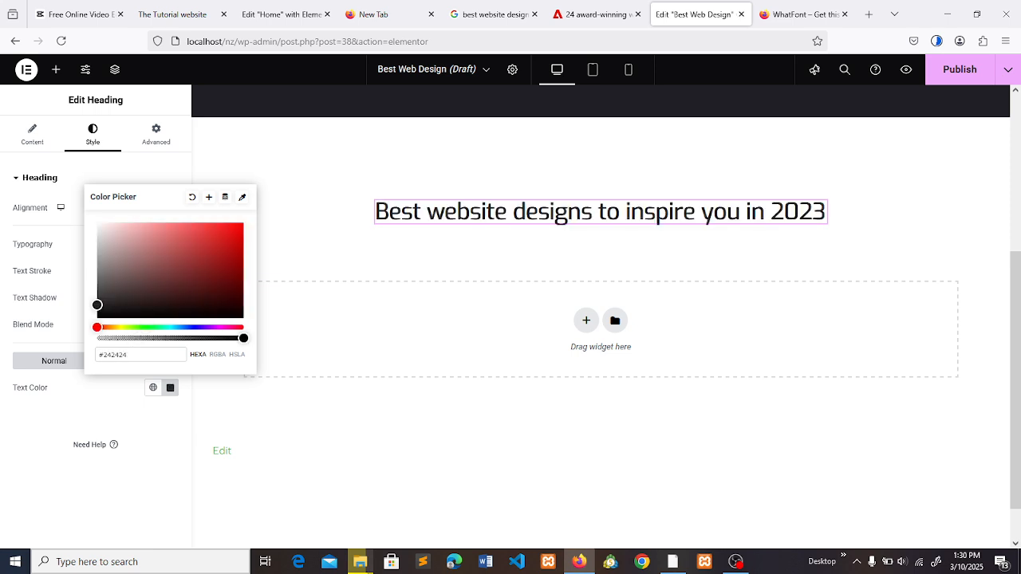
click(412, 248)
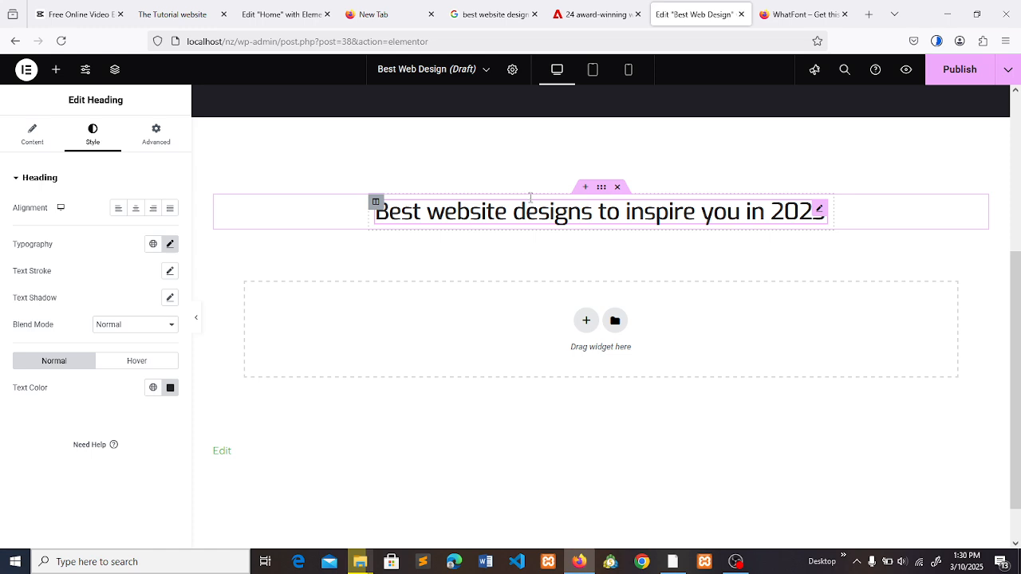
- Narrow the heading section's boxed content width to 546 and return to the Adobe article for comparison
click(600, 192)
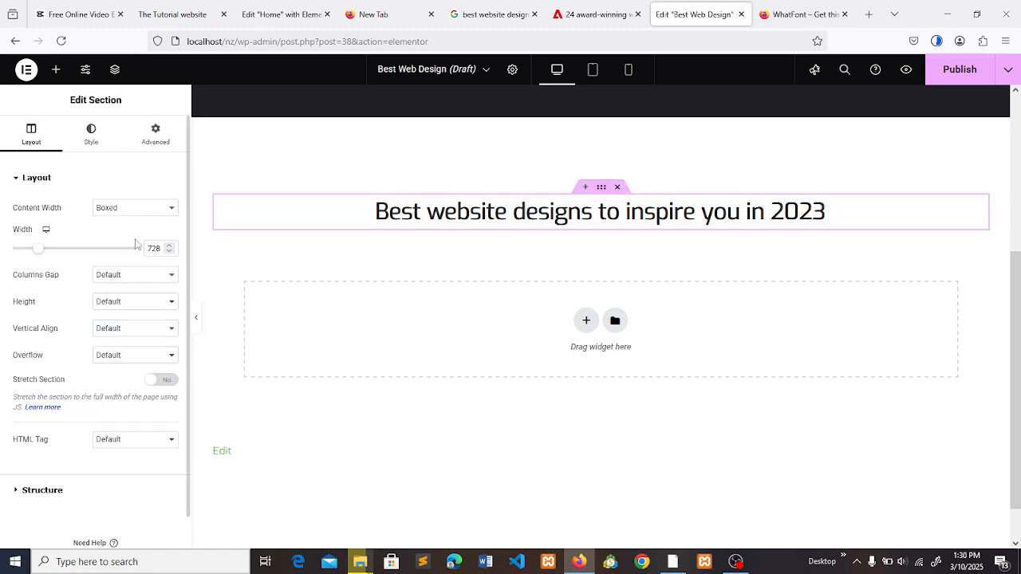
click(37, 251)
drag(37, 250, 19, 250)
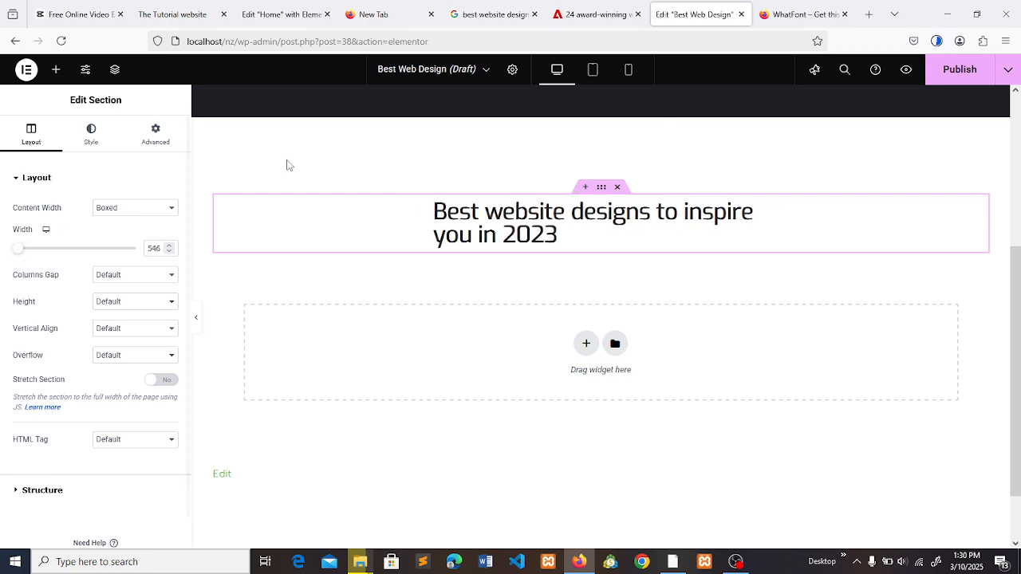
click(367, 157)
click(640, 6)
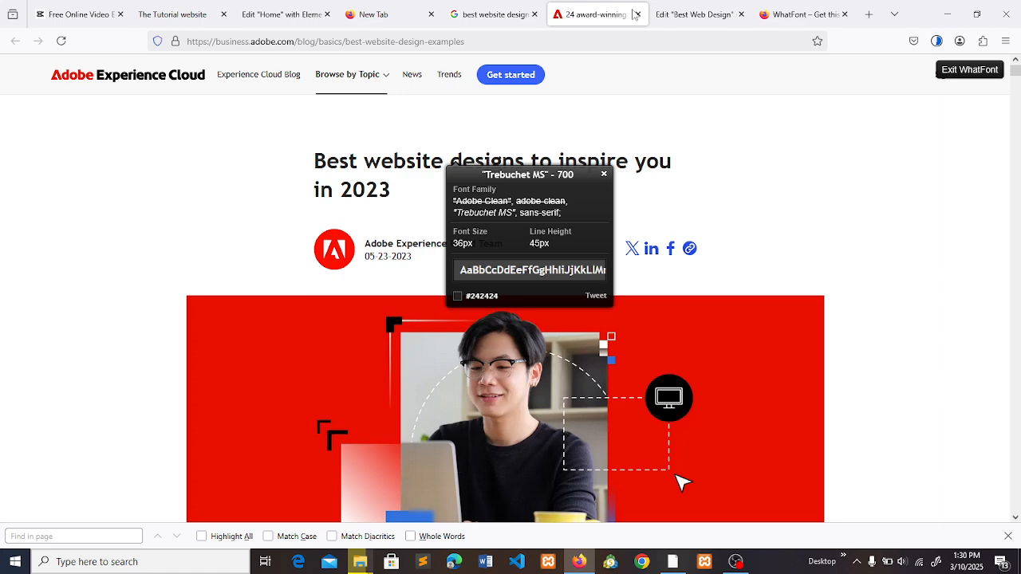
- Compare the Elementor heading with the Adobe article's heading, and close the font details and exit WhatFont on the article
click(666, 6)
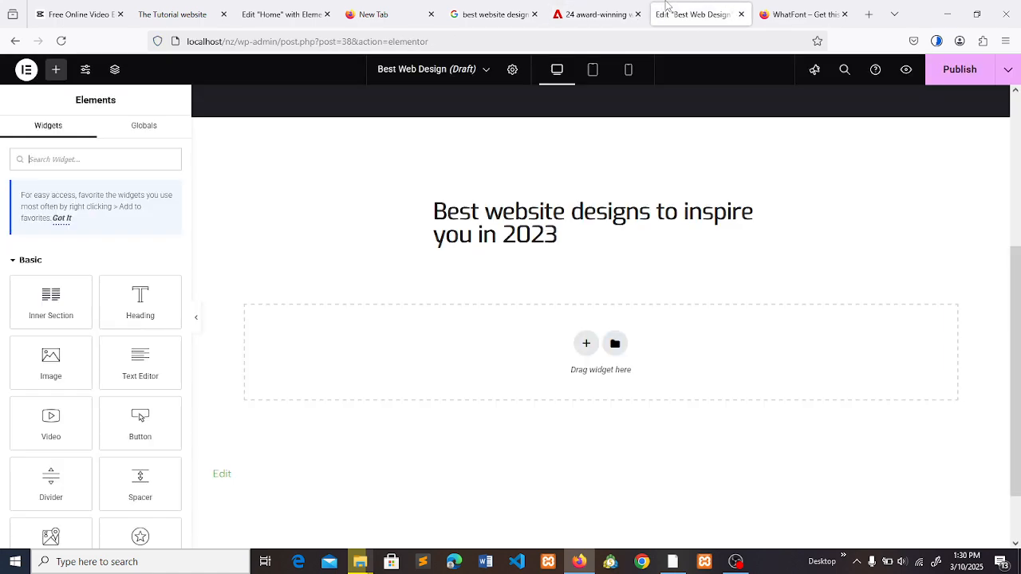
click(600, 10)
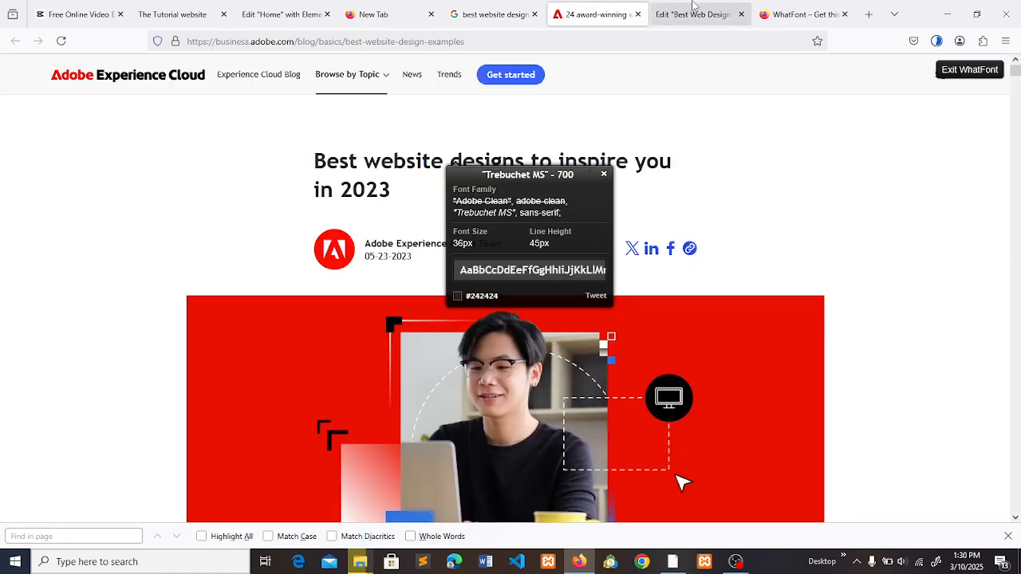
click(658, 7)
click(600, 10)
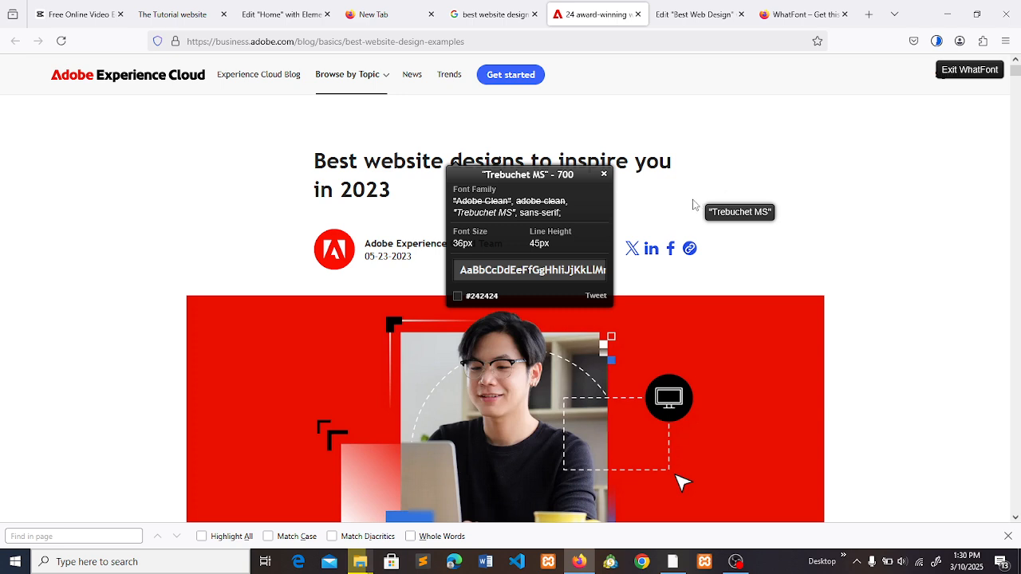
click(603, 174)
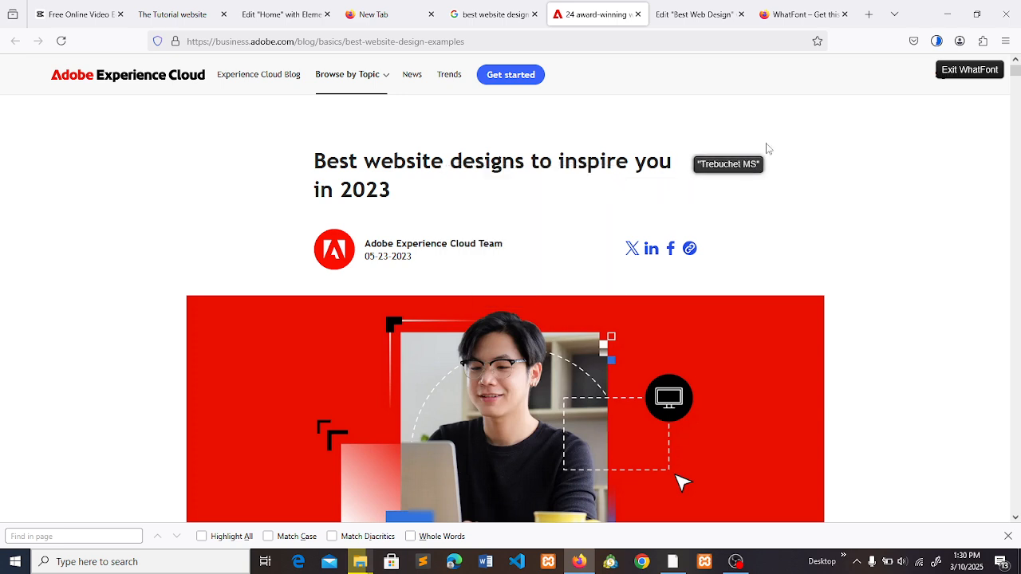
click(991, 72)
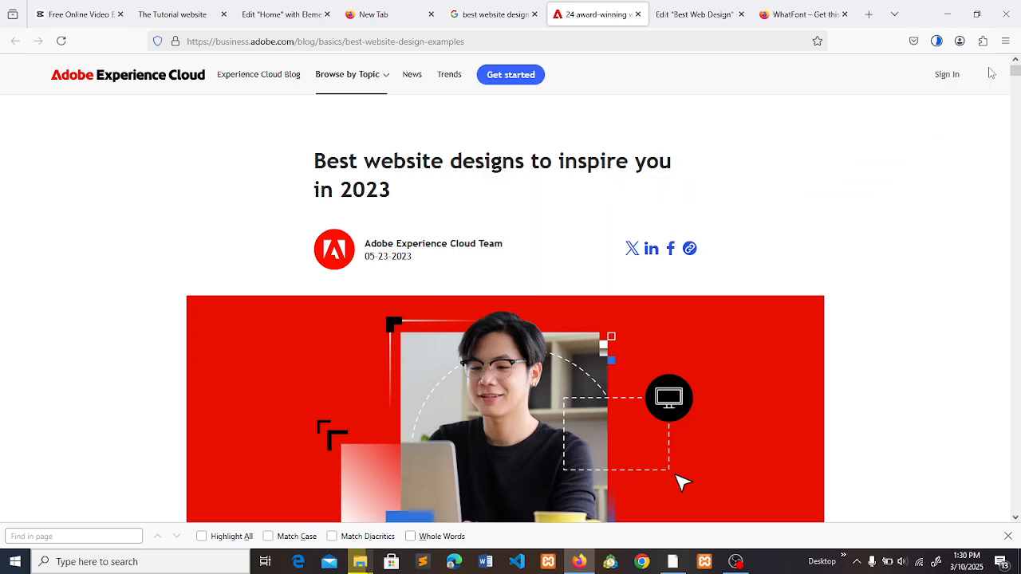
- Save the Adobe icon beside the article's author line as a JPEG image in the "best web outlook" documents folder
right_click(341, 252)
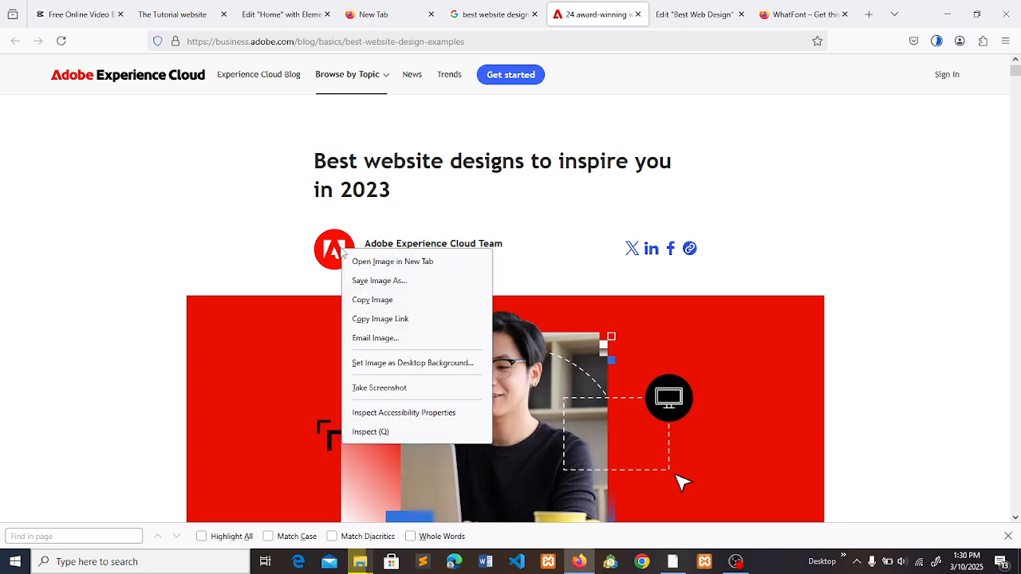
click(368, 280)
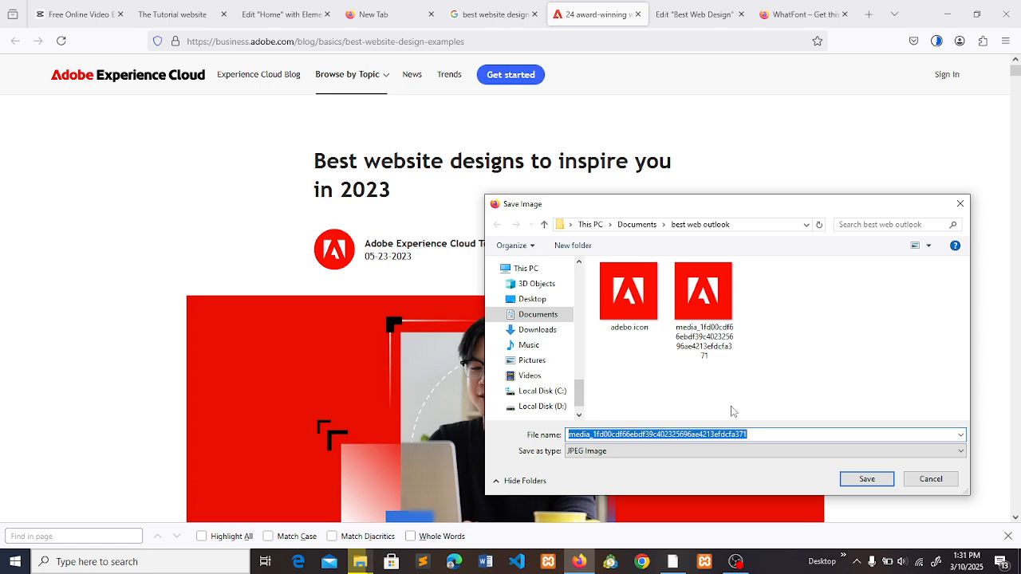
click(866, 479)
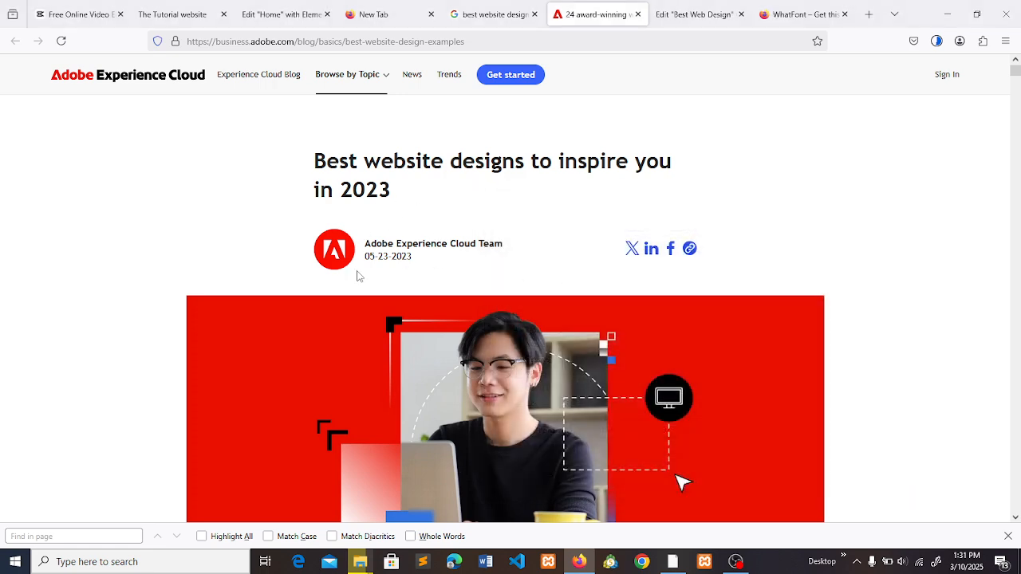
- Add a Spacer widget below the heading on the "Best Web Design" page and set its space to 40 px
click(664, 11)
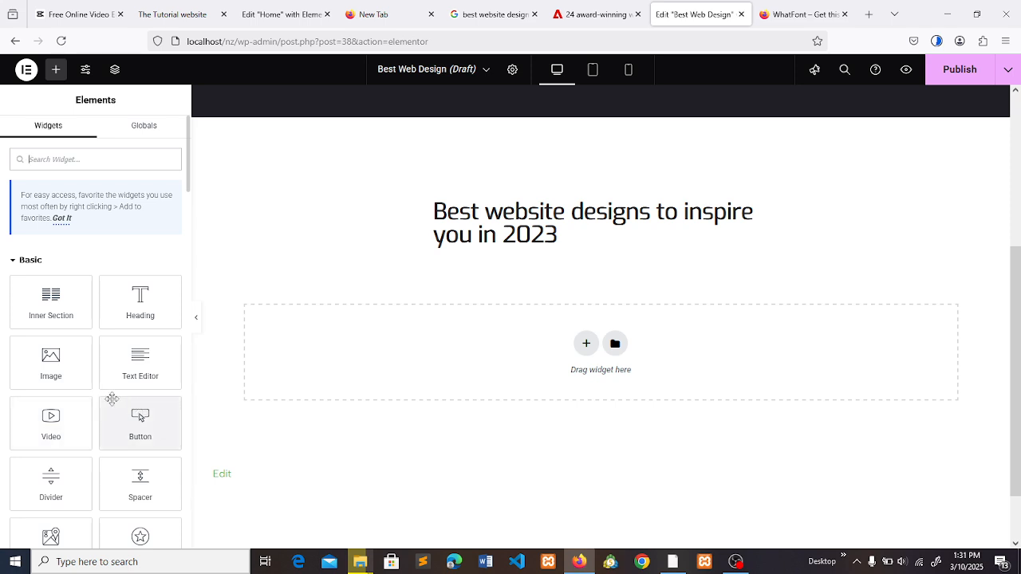
mouse_move(71, 378)
mouse_down()
mouse_move(392, 340)
mouse_move(474, 256)
mouse_move(357, 281)
mouse_move(89, 371)
mouse_up()
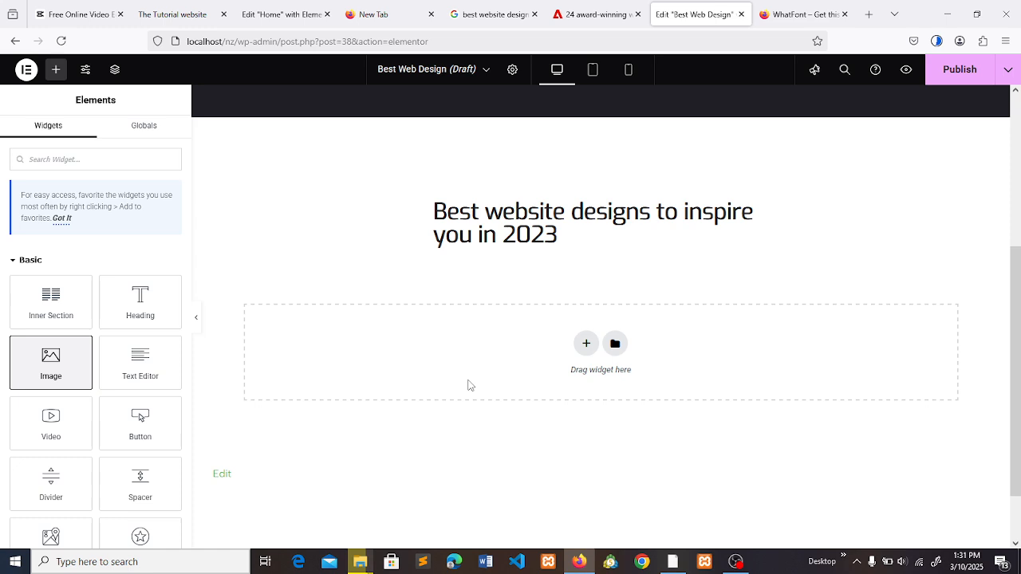
drag(139, 481, 520, 245)
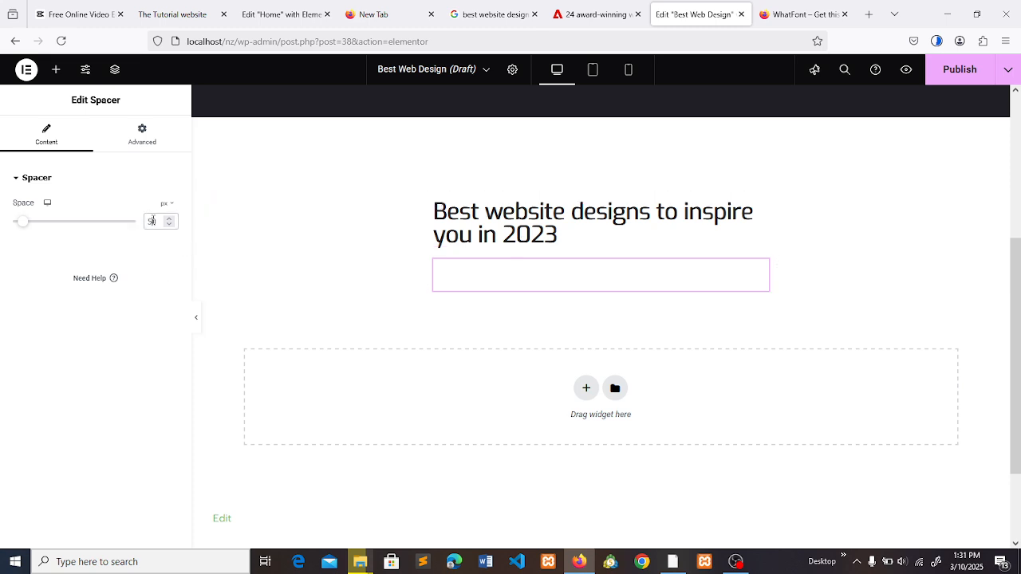
drag(22, 222, 20, 222)
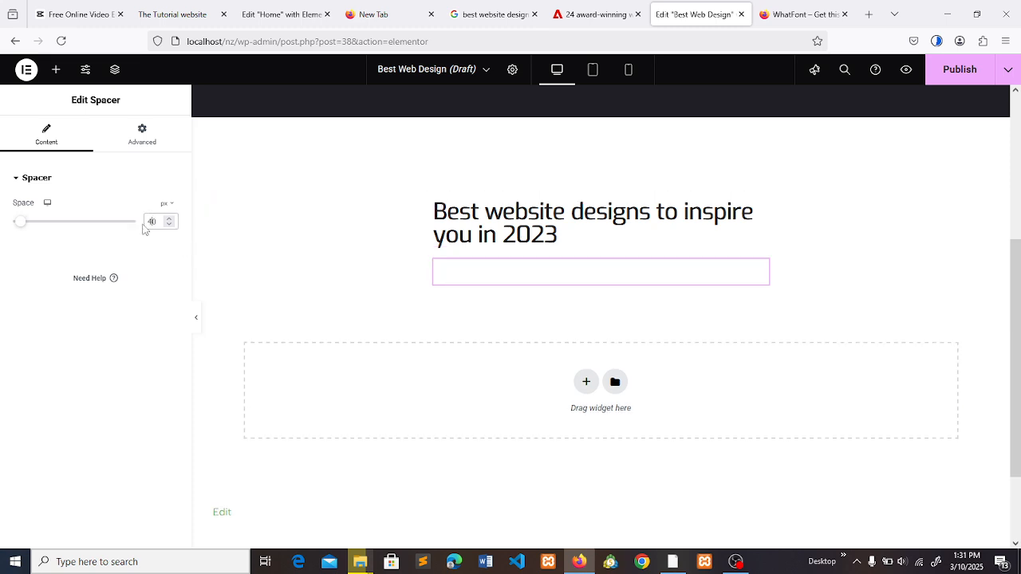
click(56, 70)
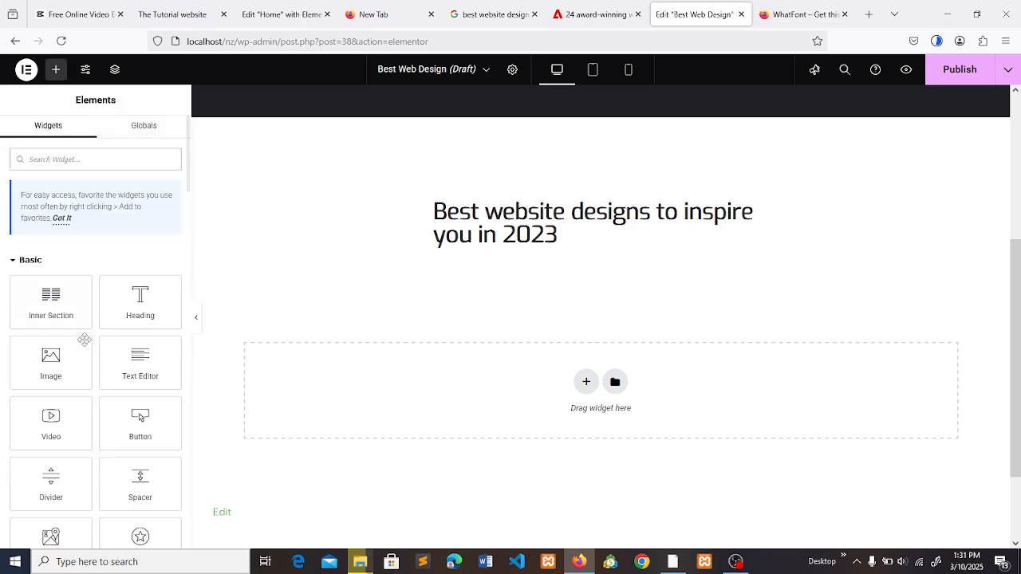
drag(63, 343, 541, 284)
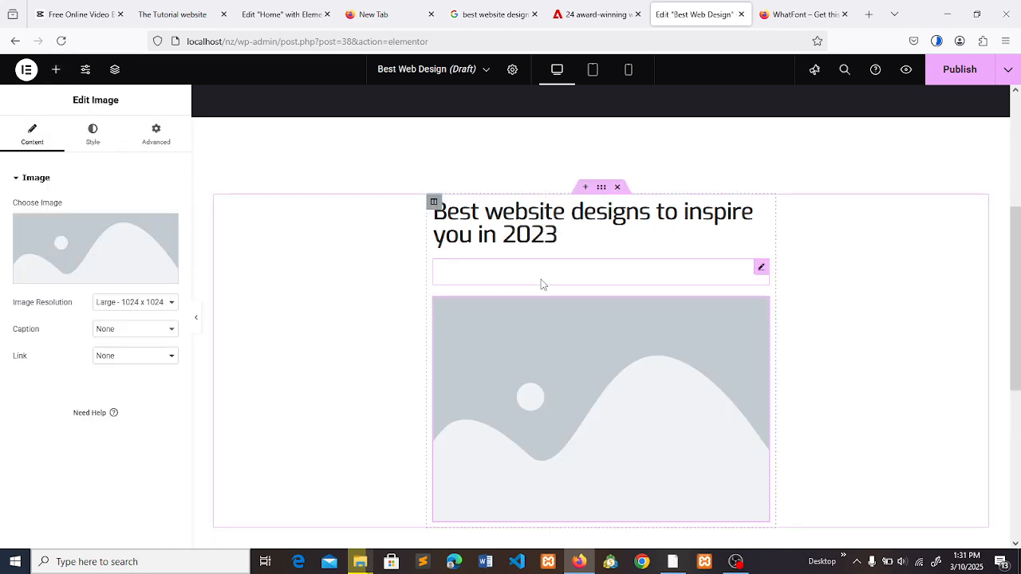
key(ctrl+z)
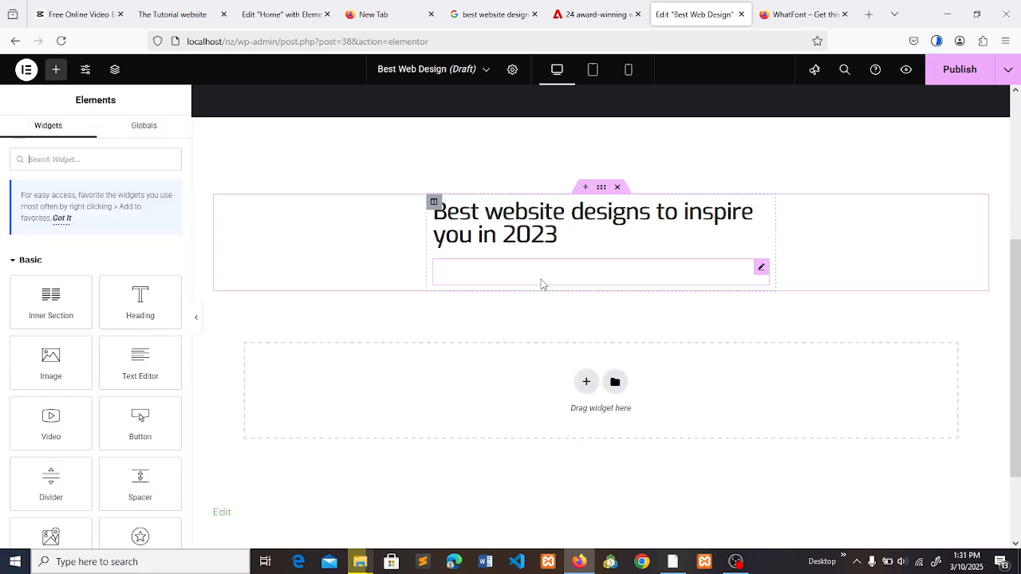
- Check the article's author row and add an inner section below the spacer, duplicating its columns to make four
click(602, 9)
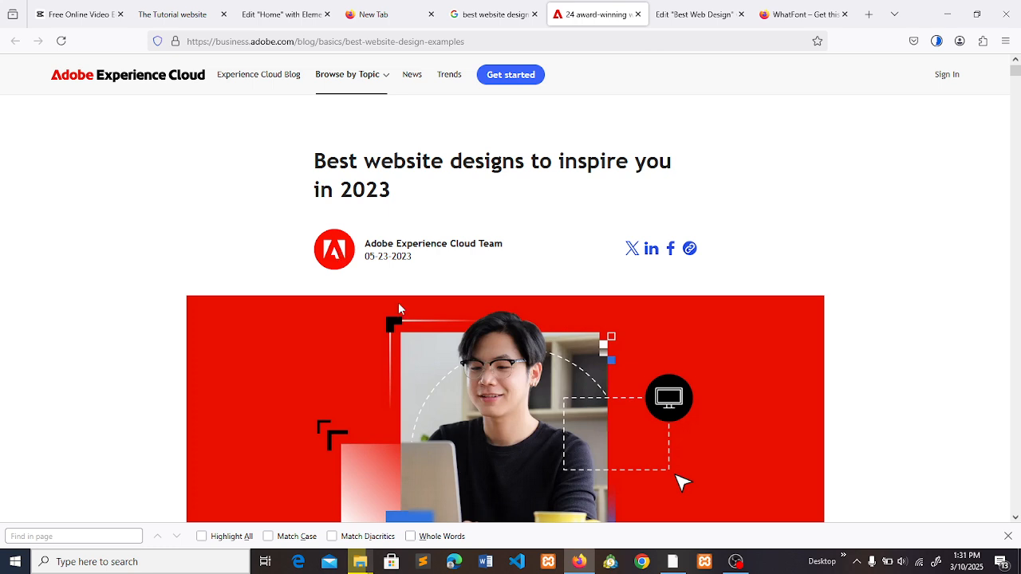
drag(508, 172, 503, 257)
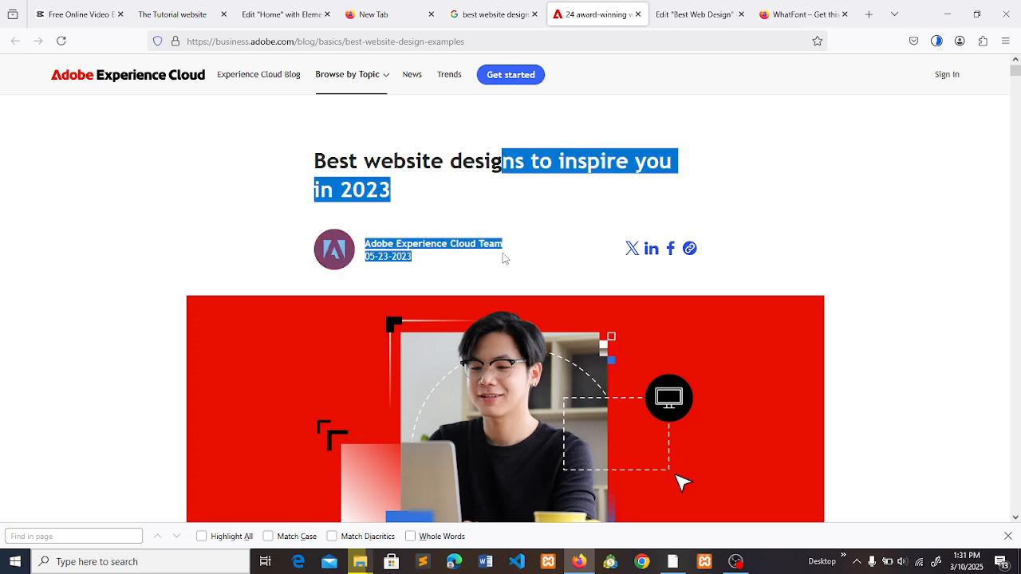
click(504, 271)
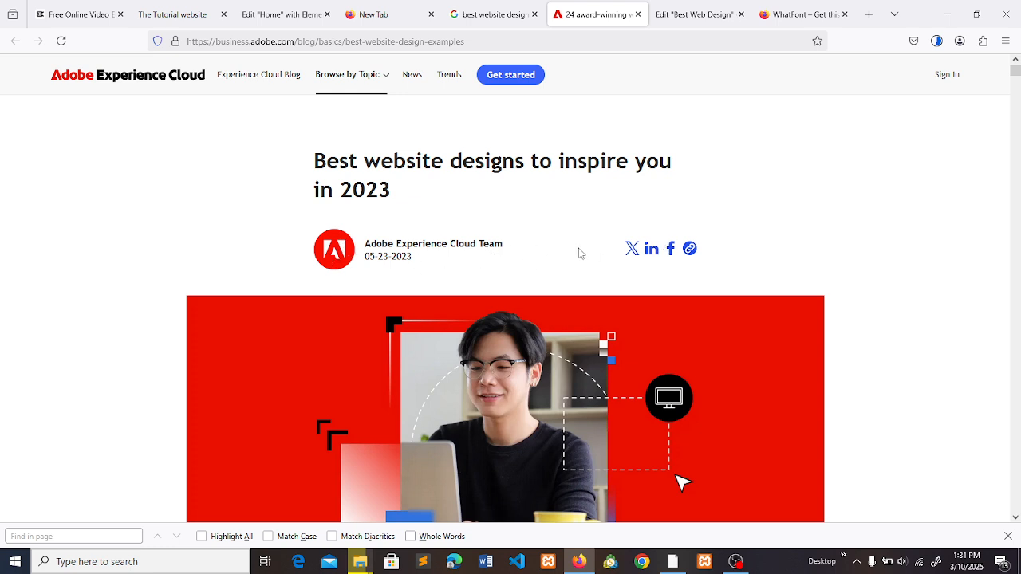
click(664, 19)
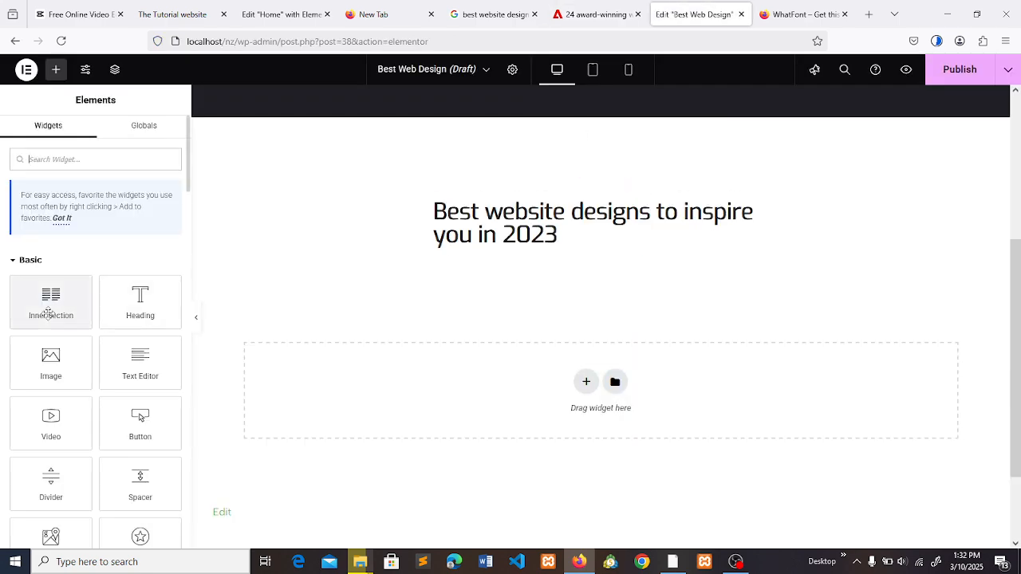
drag(49, 313, 559, 295)
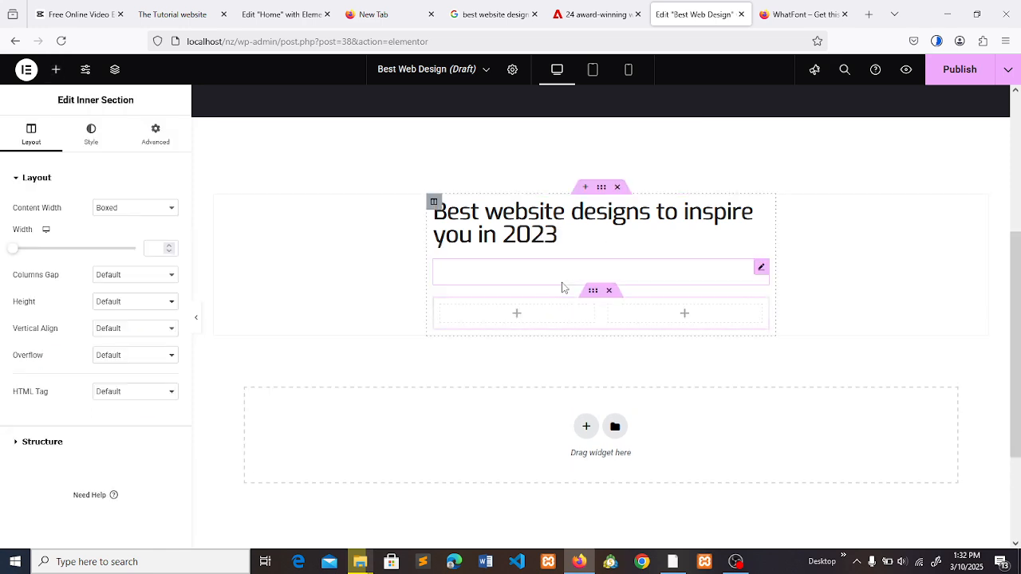
right_click(568, 322)
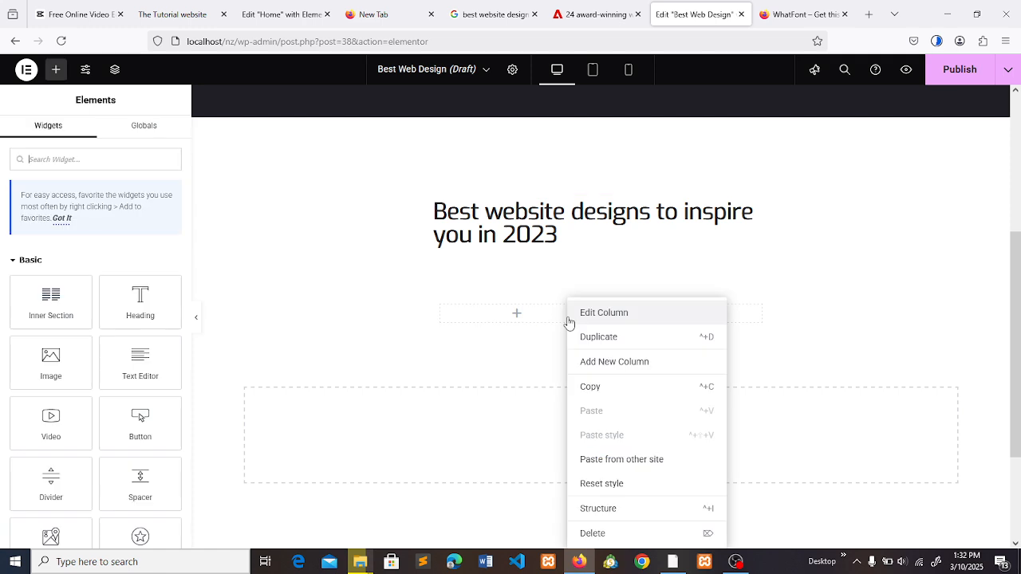
click(596, 342)
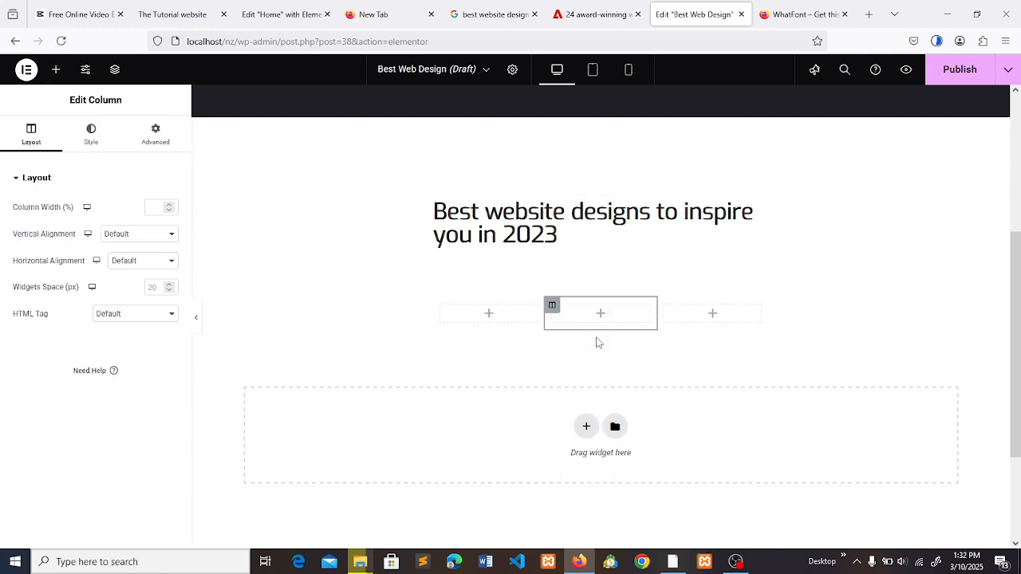
right_click(639, 316)
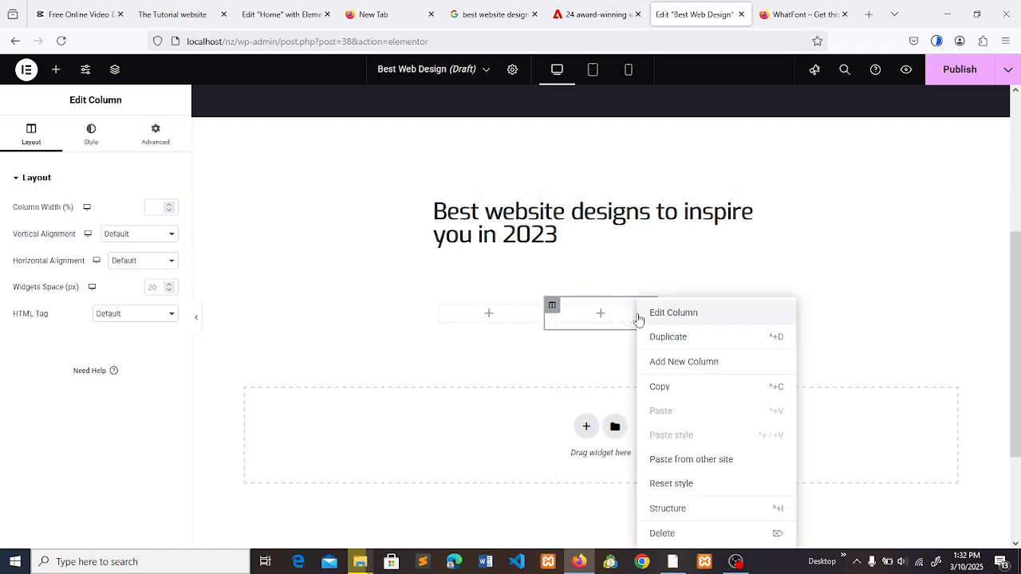
click(673, 349)
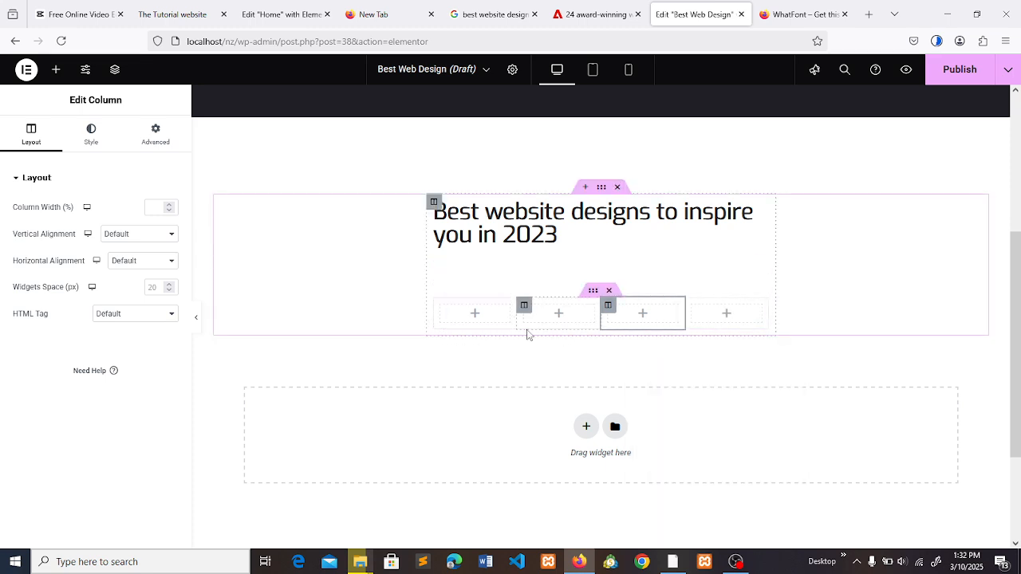
- Resize the inner section's columns after the article's author row, narrowing the first column and widening the second at the third's expense
click(593, 7)
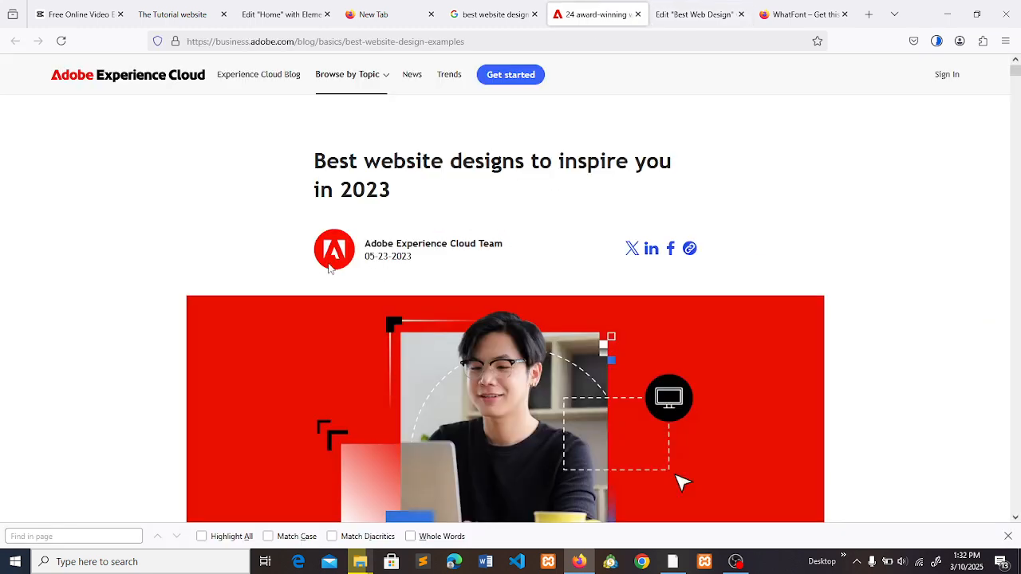
click(692, 14)
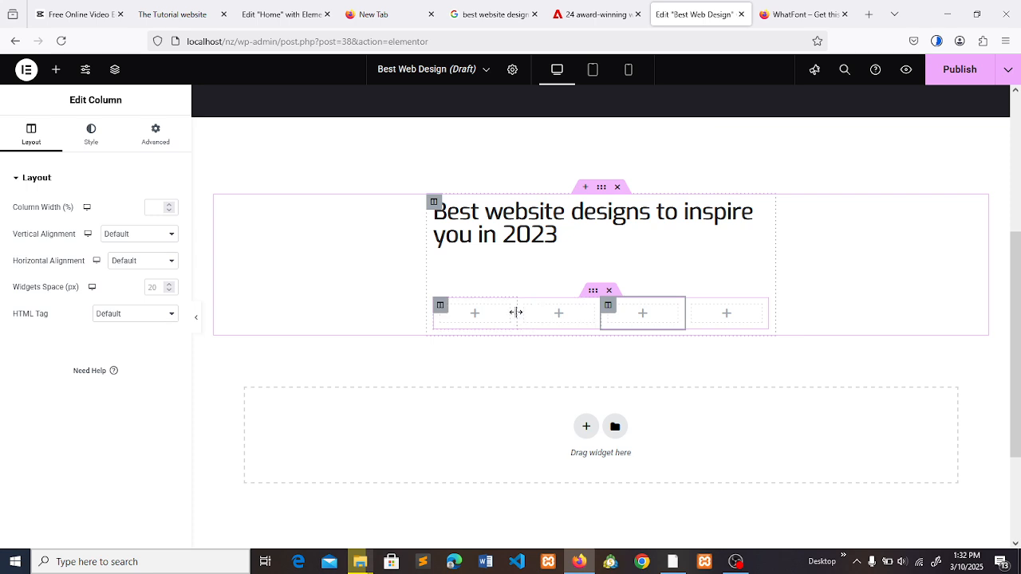
drag(512, 312, 491, 312)
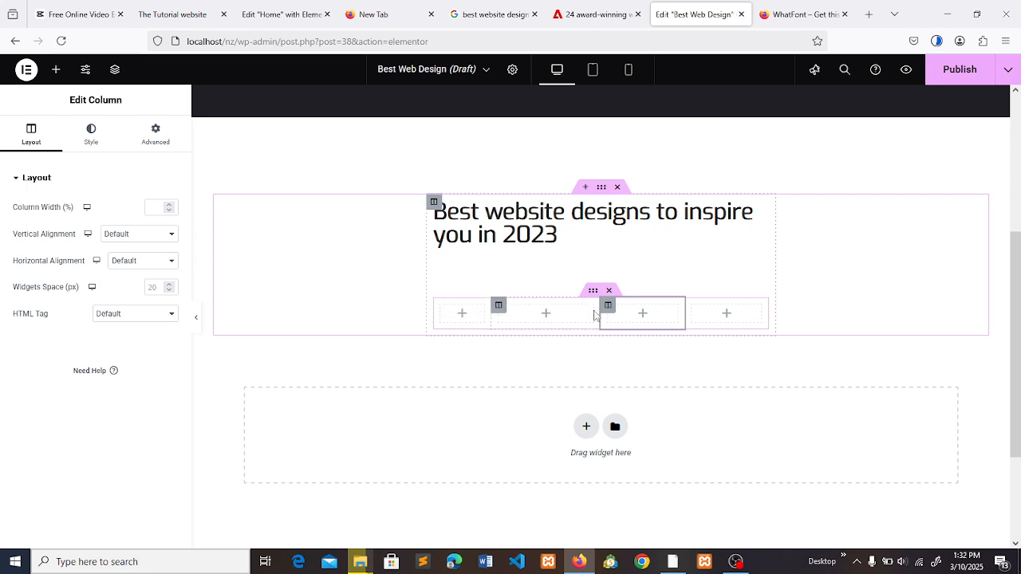
drag(596, 313, 614, 313)
- Add an Image widget to the inner section's first column and set its image to adebo-icon.jpeg from the media library
click(460, 315)
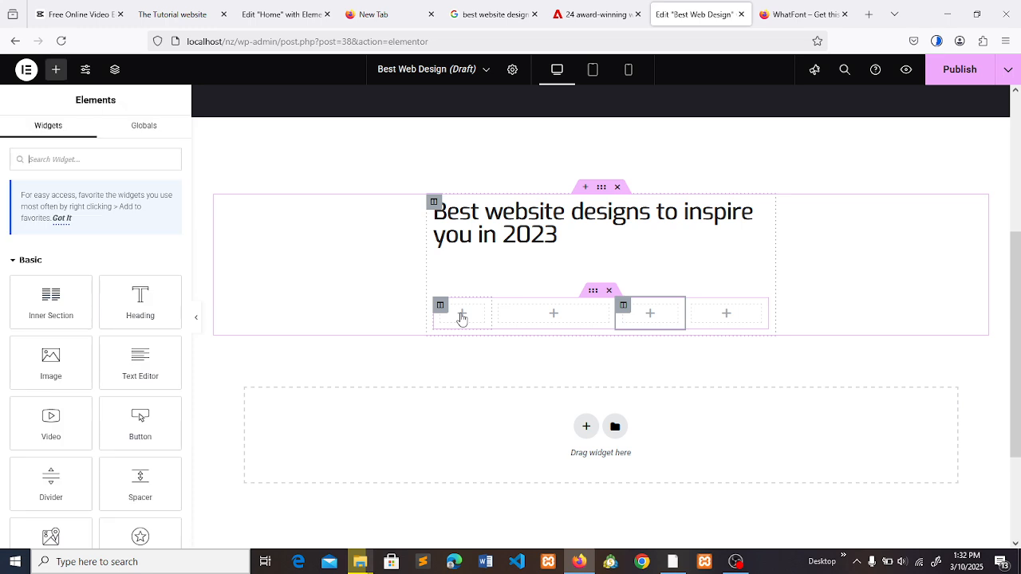
drag(74, 375, 465, 312)
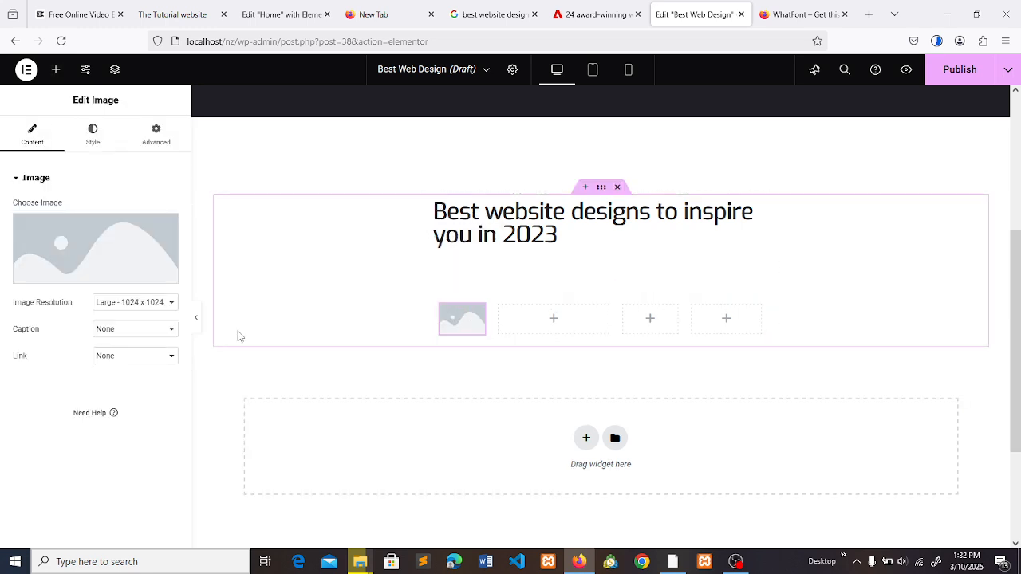
click(129, 272)
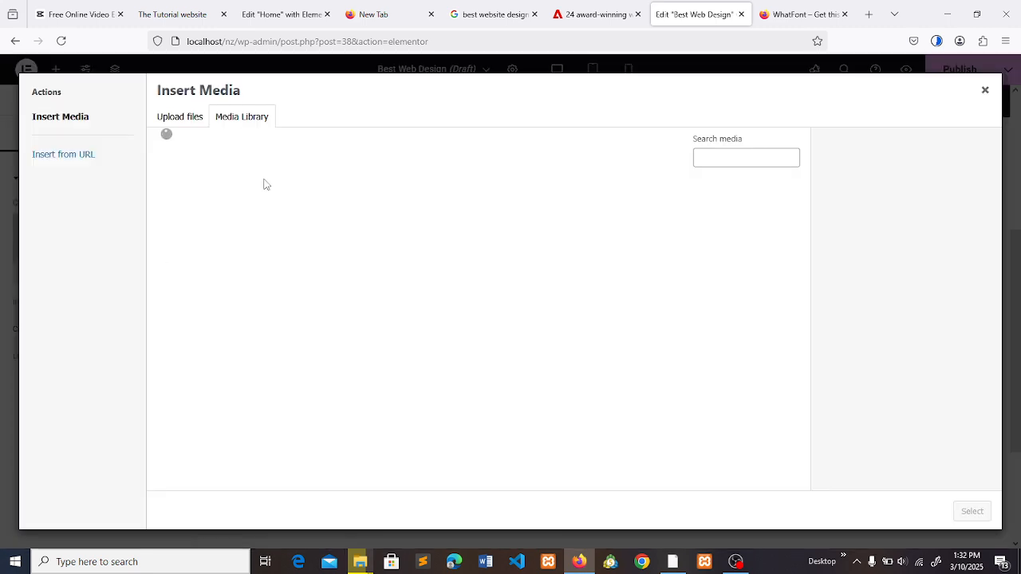
click(185, 119)
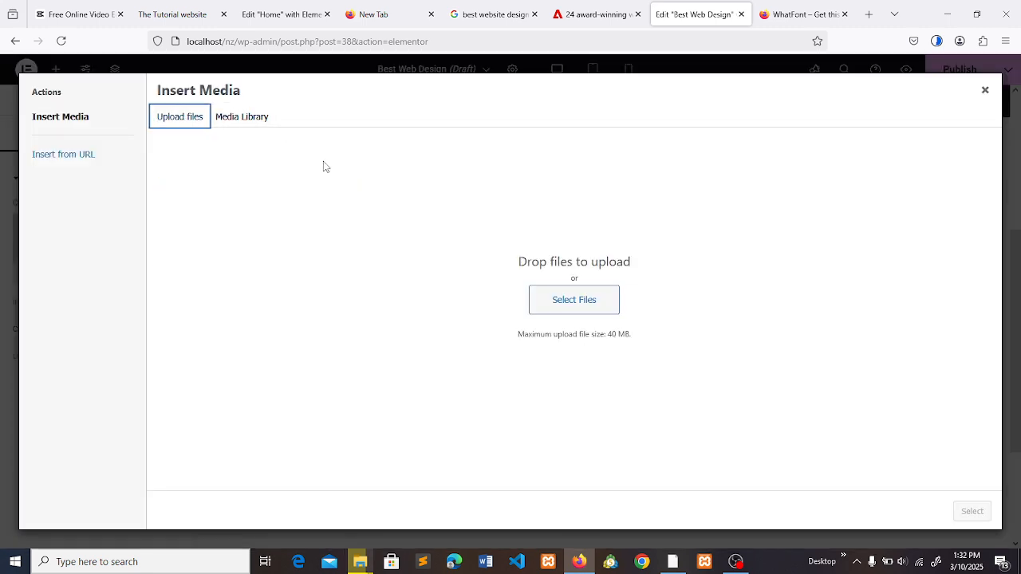
click(247, 118)
click(185, 215)
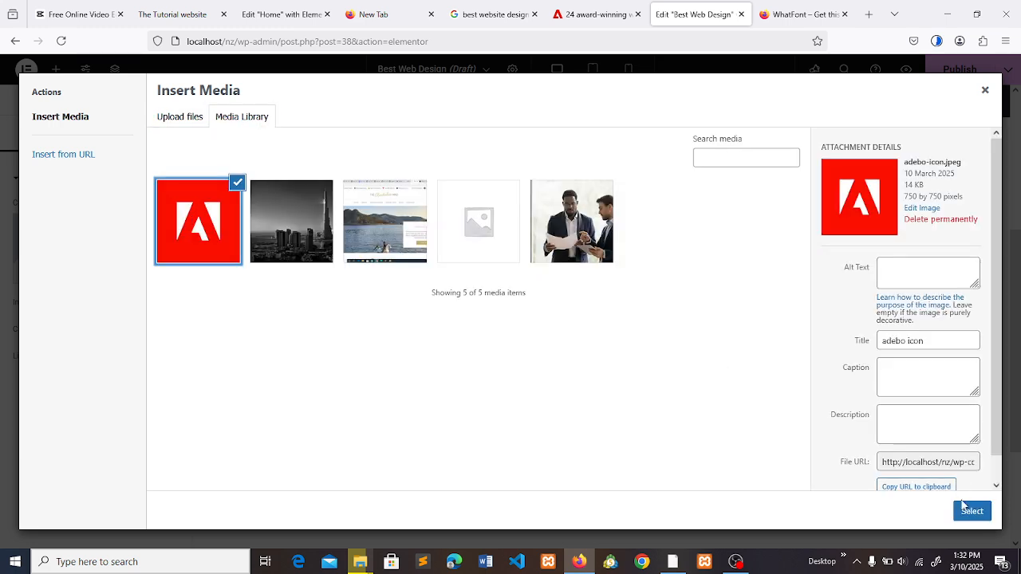
click(970, 510)
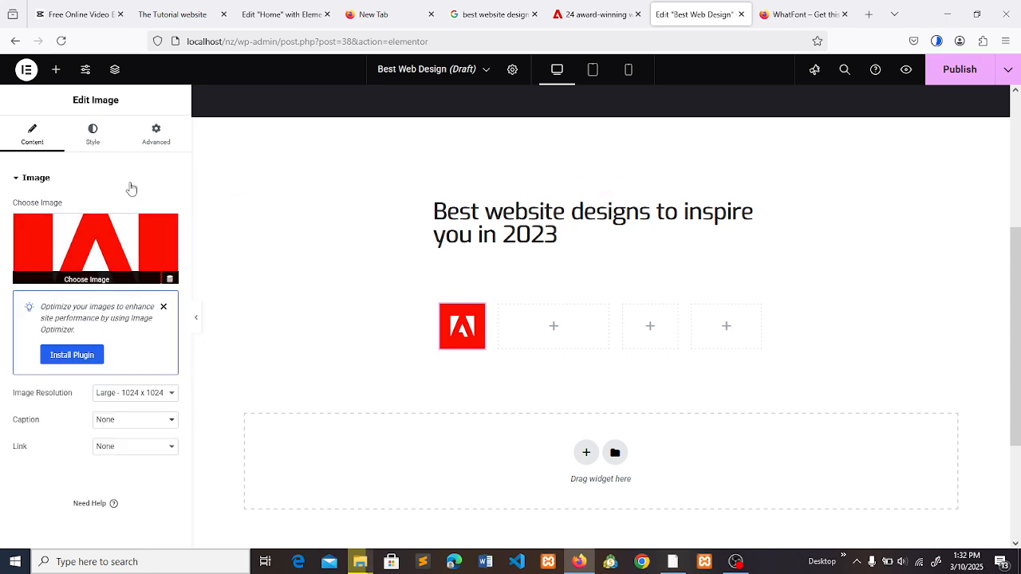
- Set the Adobe icon image's border radius to 30 px on all corners and compare it with the article's icon
click(101, 144)
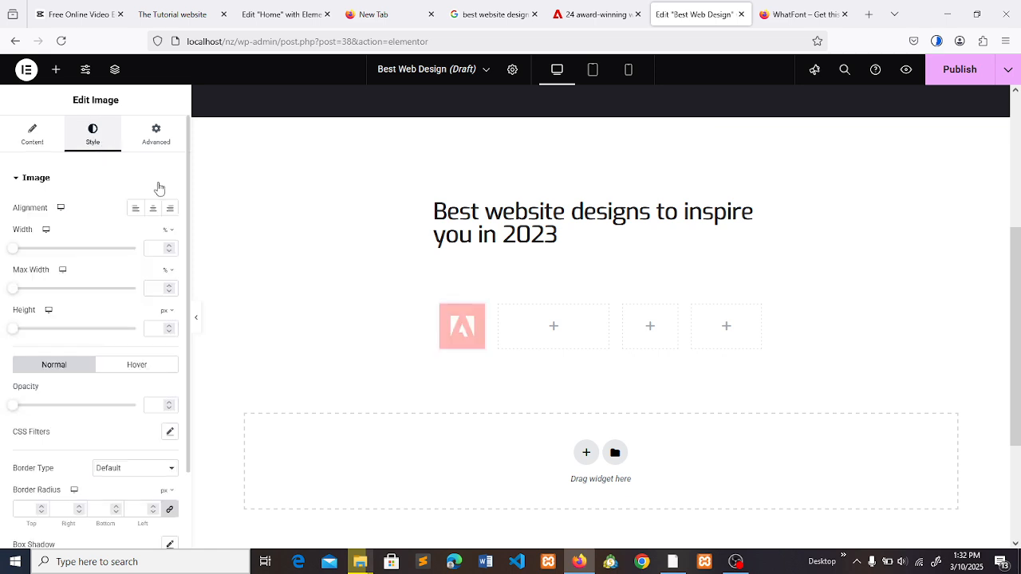
click(593, 11)
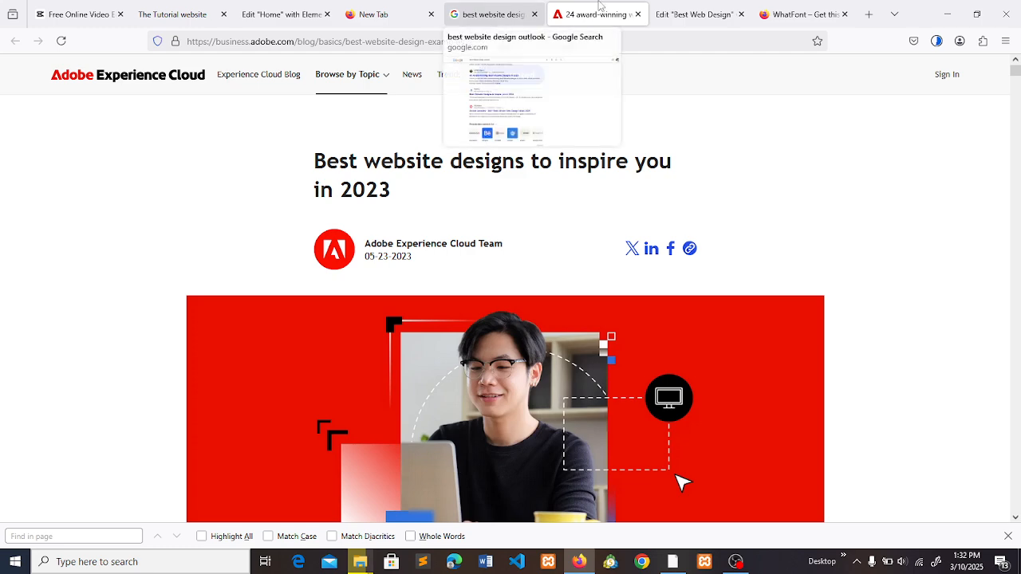
click(692, 13)
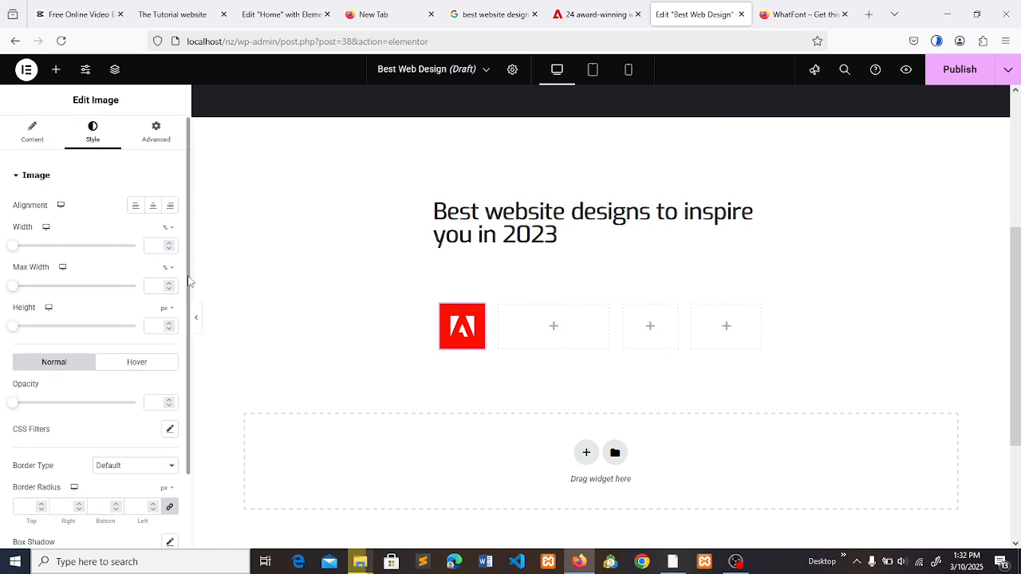
scroll(188, 271, down, 2)
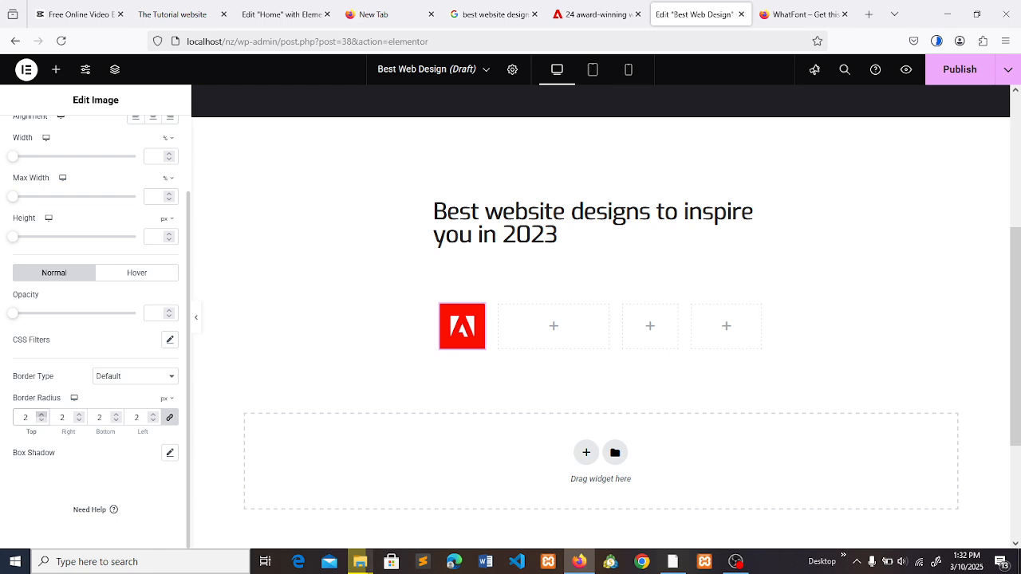
text(0)
key(BackSpace)
text(30)
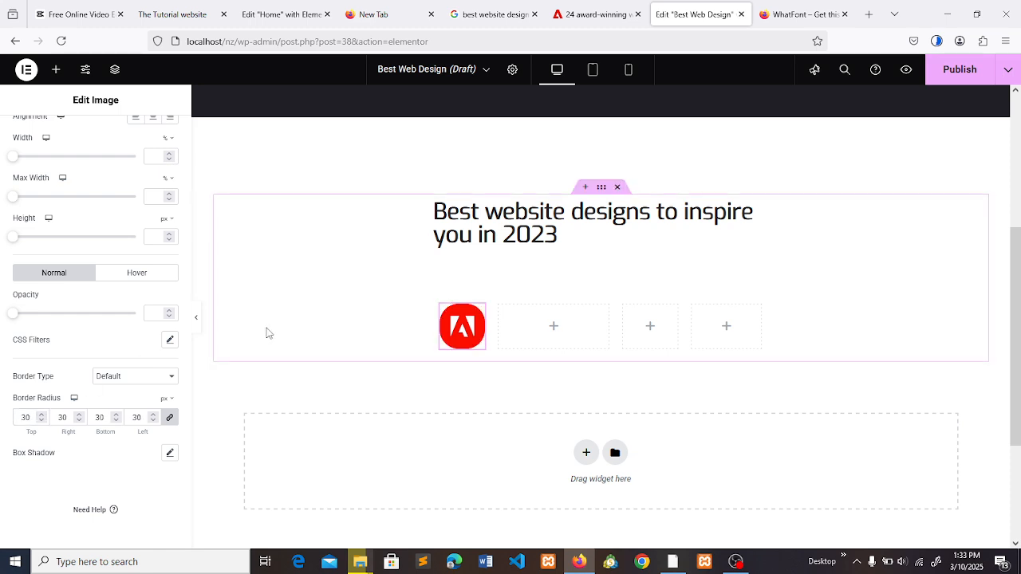
click(322, 156)
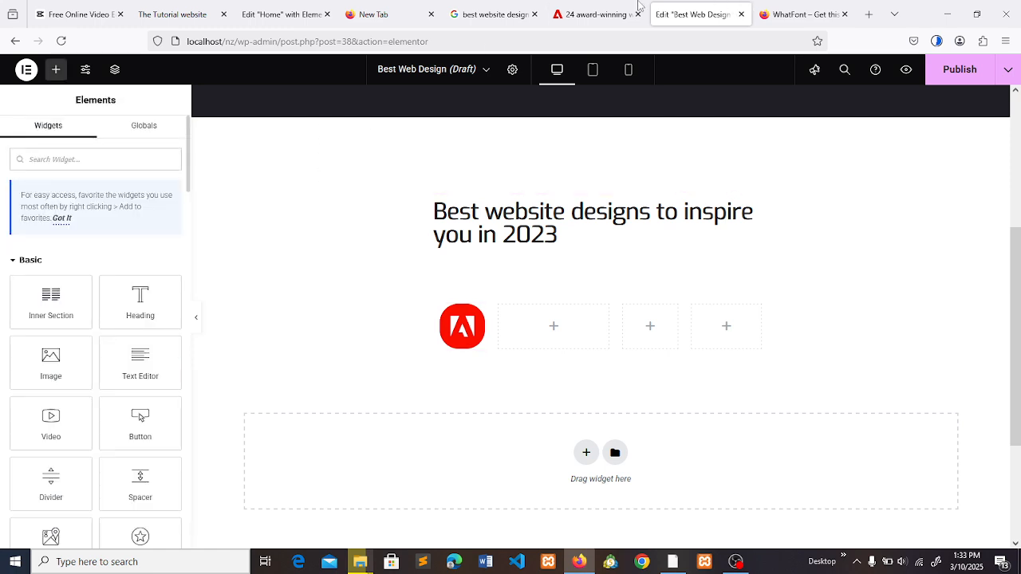
click(612, 6)
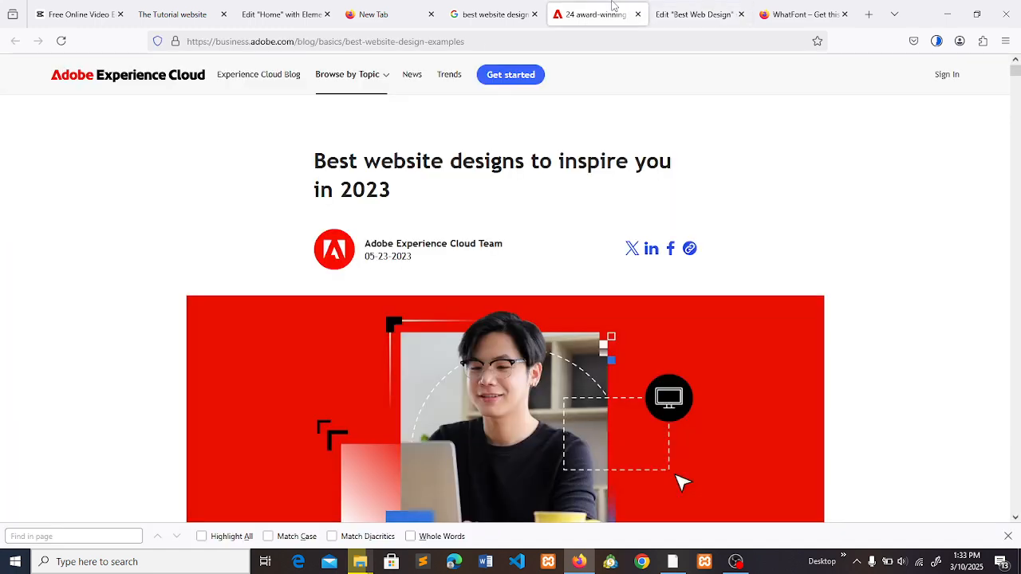
click(672, 8)
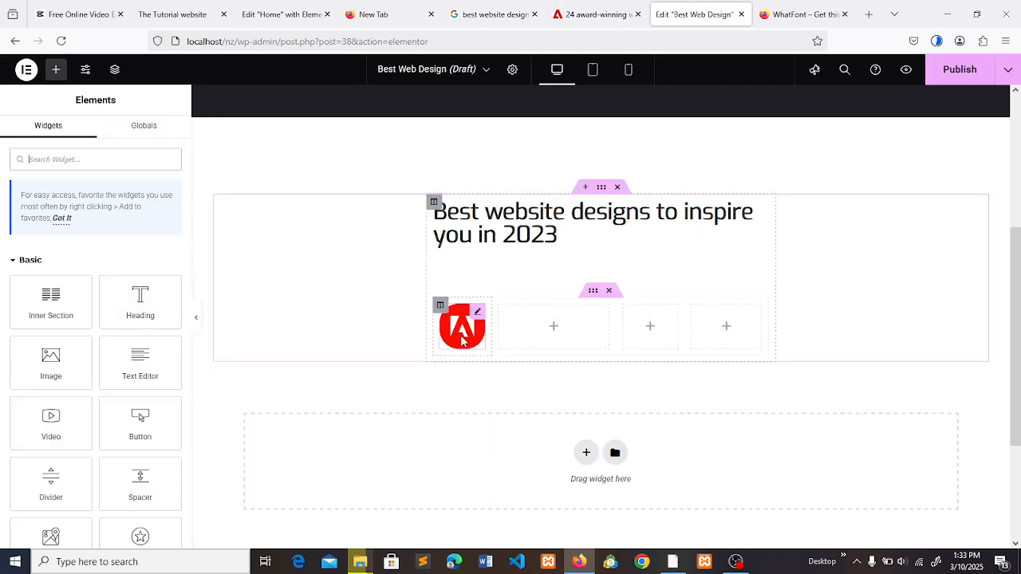
- Set the Adobe icon image's border radius to 36 px on all corners
click(480, 315)
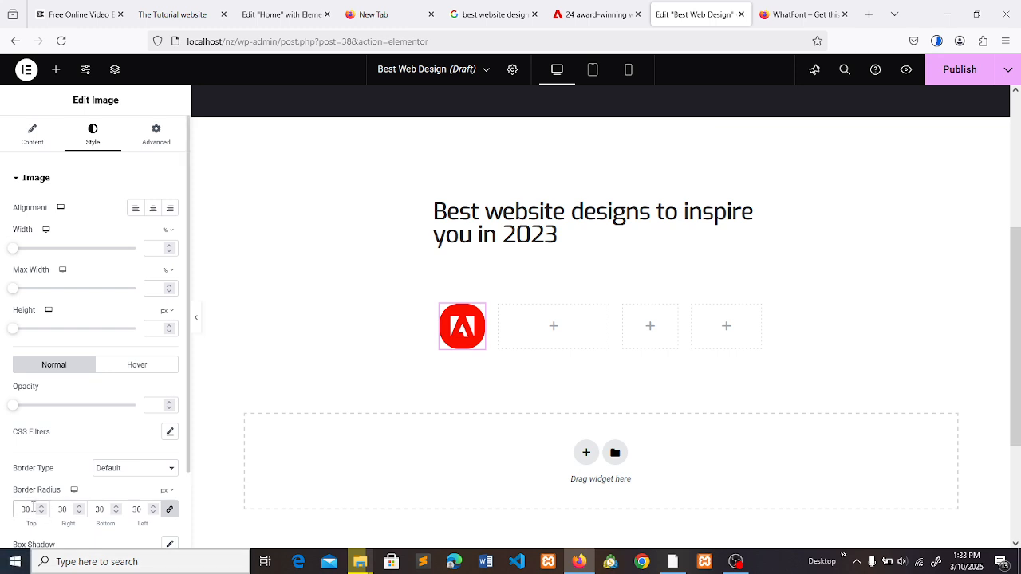
key(BackSpace)
text(2)
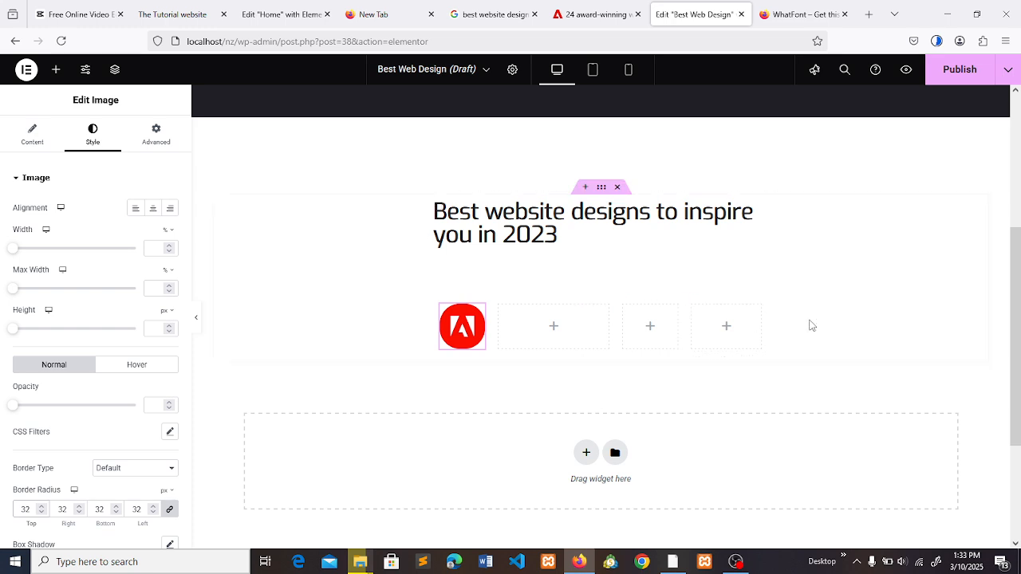
key(BackSpace)
text(6)
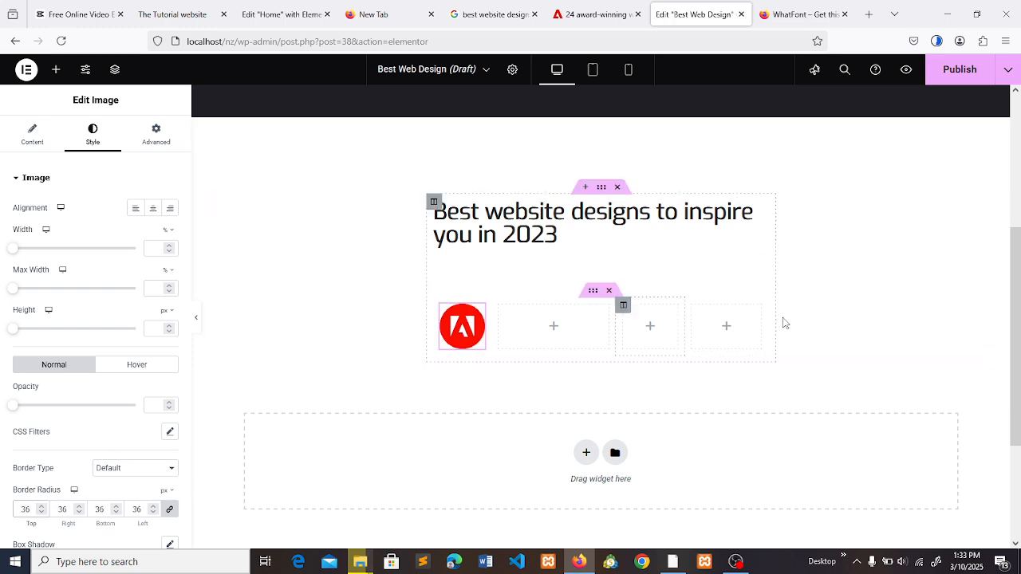
- Copy the author line "Adobe Experience Cloud Team" from the Adobe article and return to the "Best Web Design" page
click(594, 14)
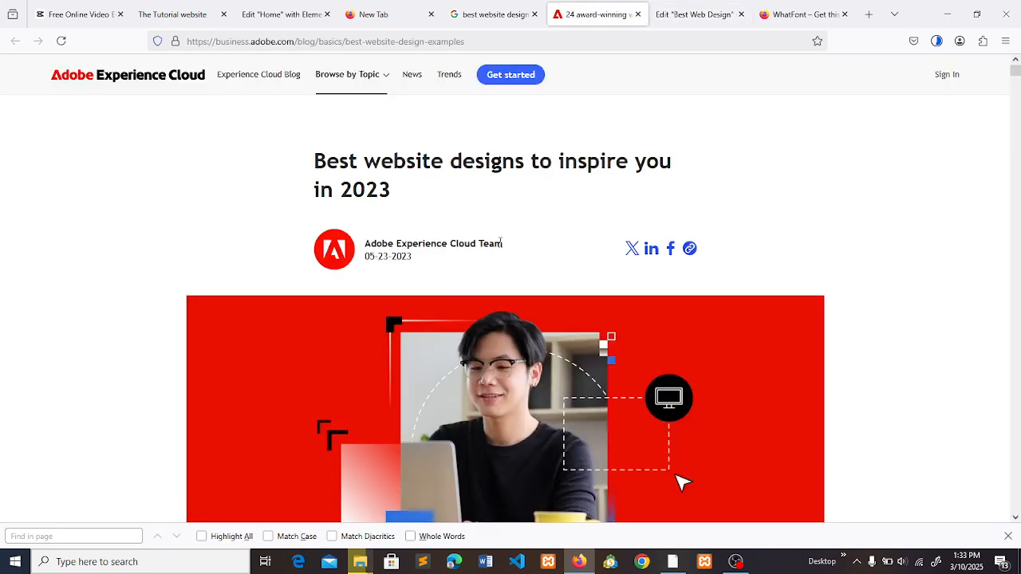
drag(503, 244, 366, 243)
key(ctrl+c)
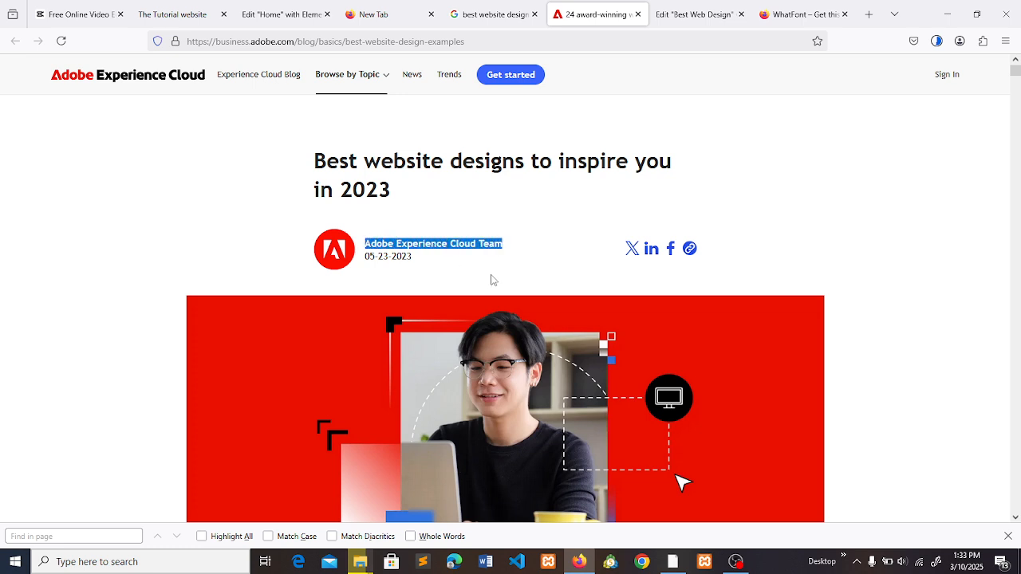
click(694, 14)
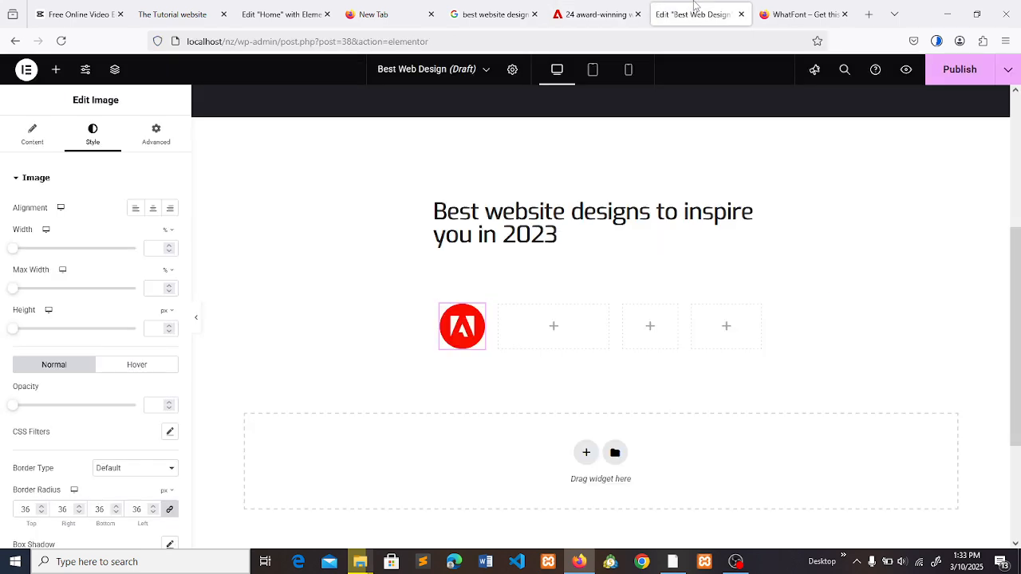
click(614, 9)
click(499, 218)
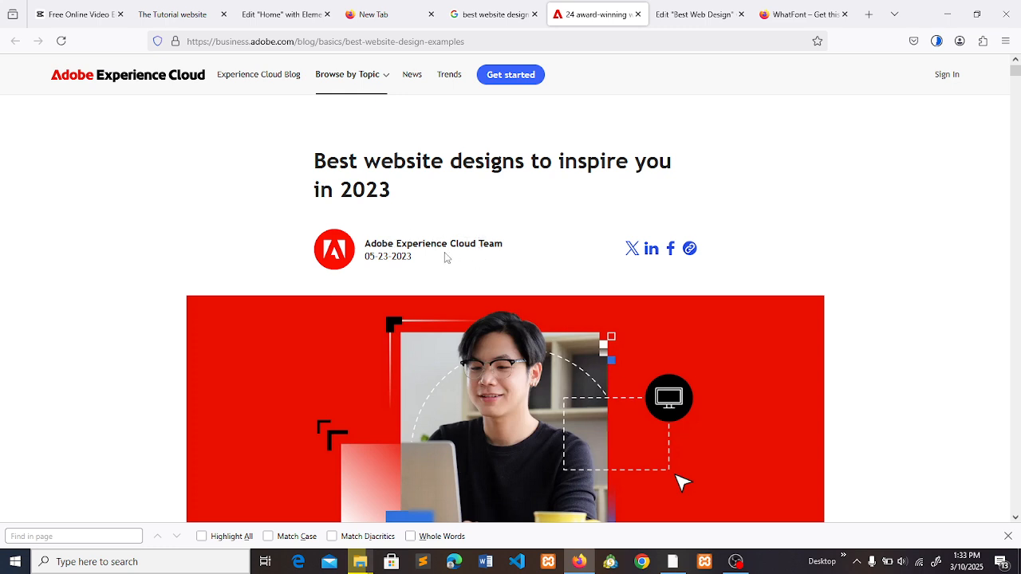
key(ctrl+Tab)
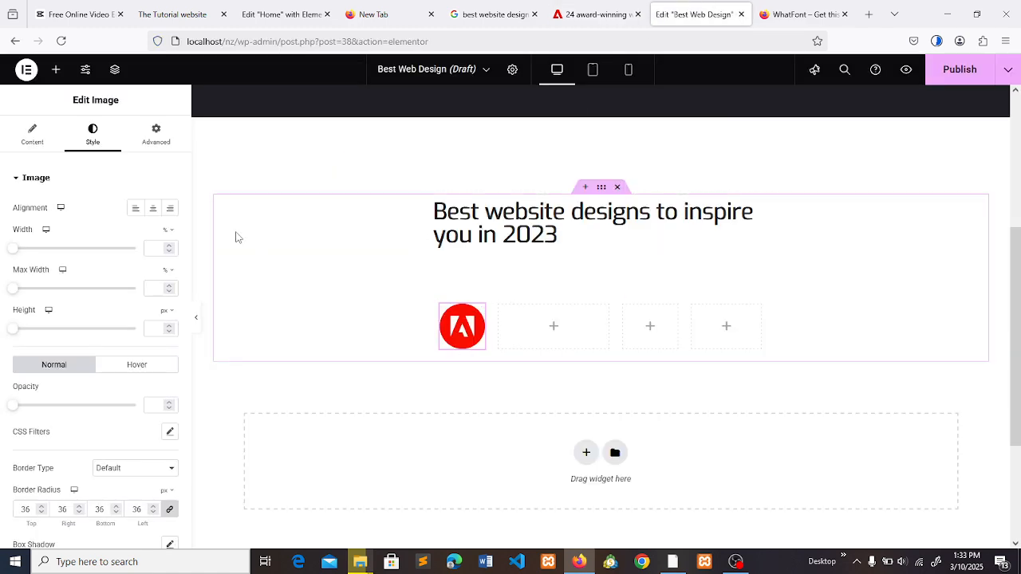
- Add a Heading widget titled "Adobe Experience Cloud Team" to the inner section's second column and set its HTML tag to p
click(56, 70)
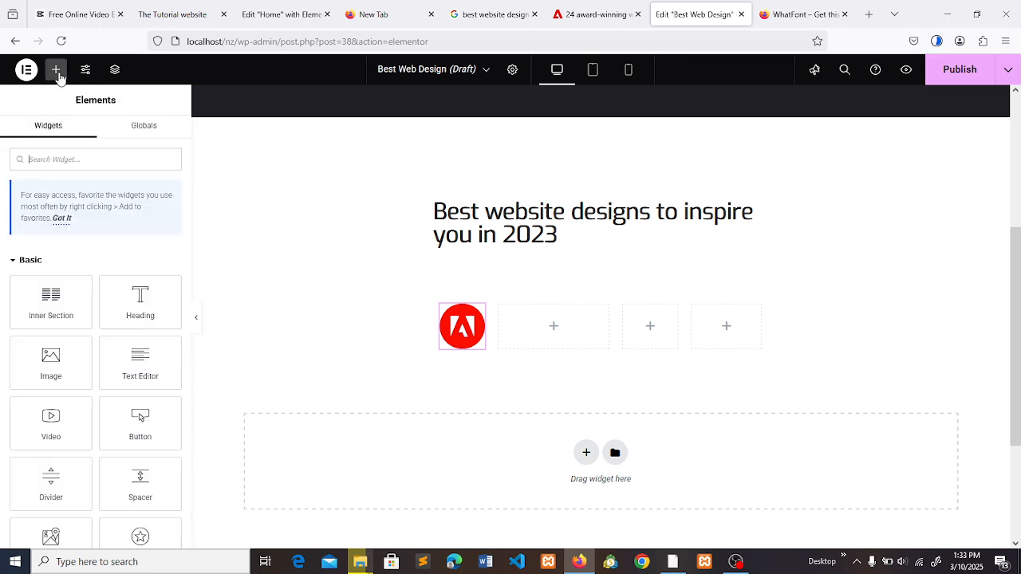
drag(144, 303, 548, 331)
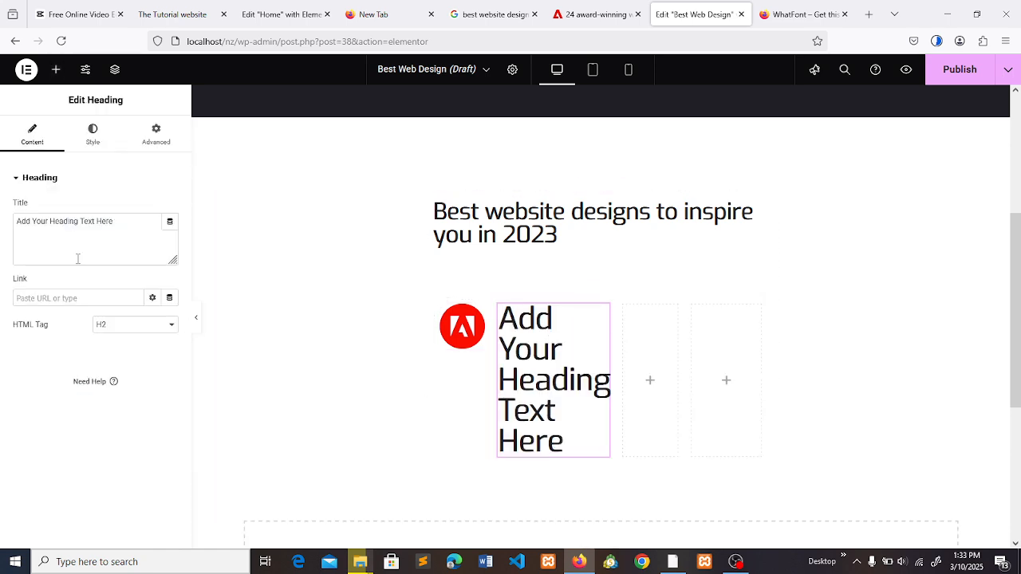
triple_click(125, 227)
key(ctrl+v)
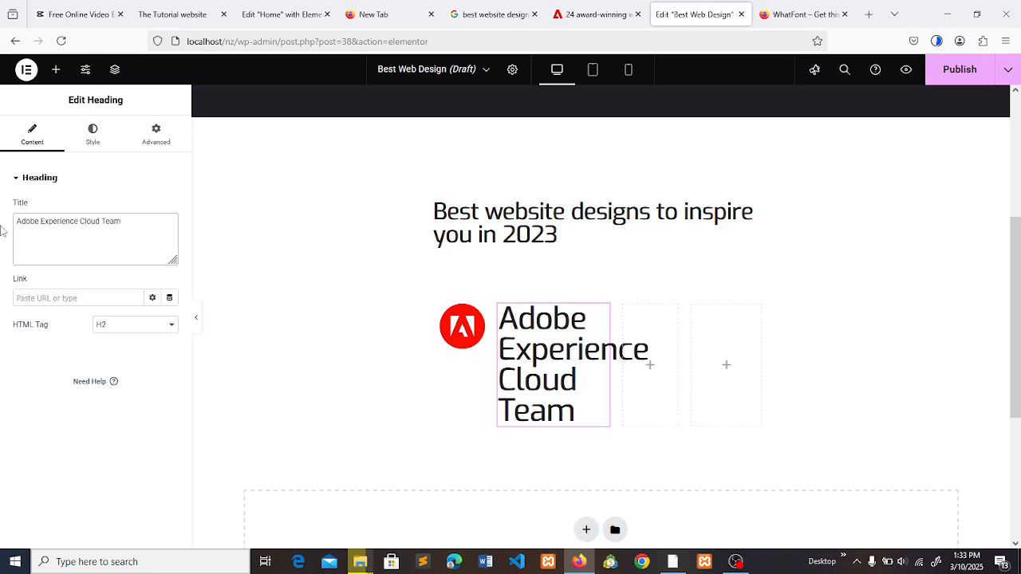
click(128, 325)
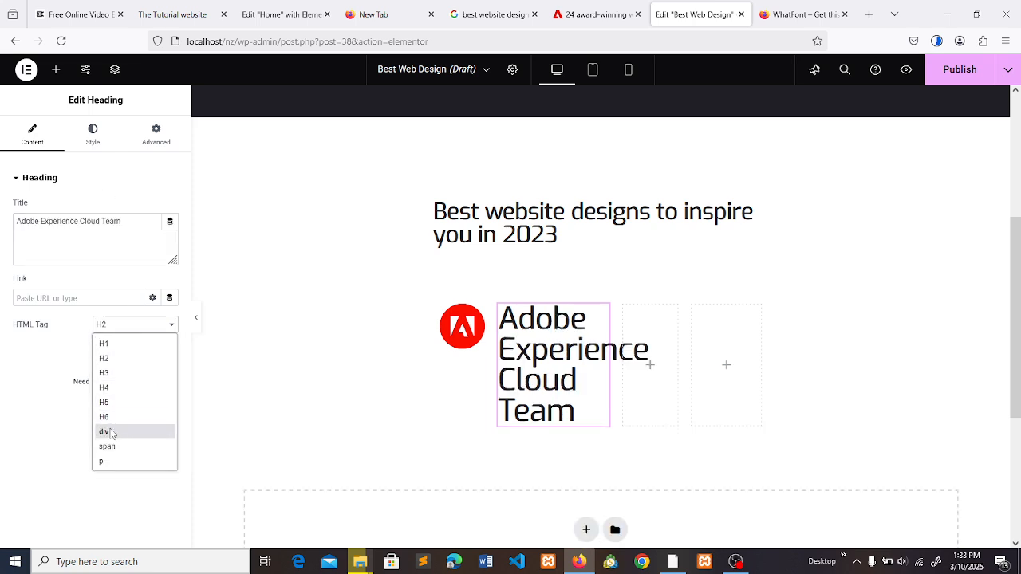
click(105, 461)
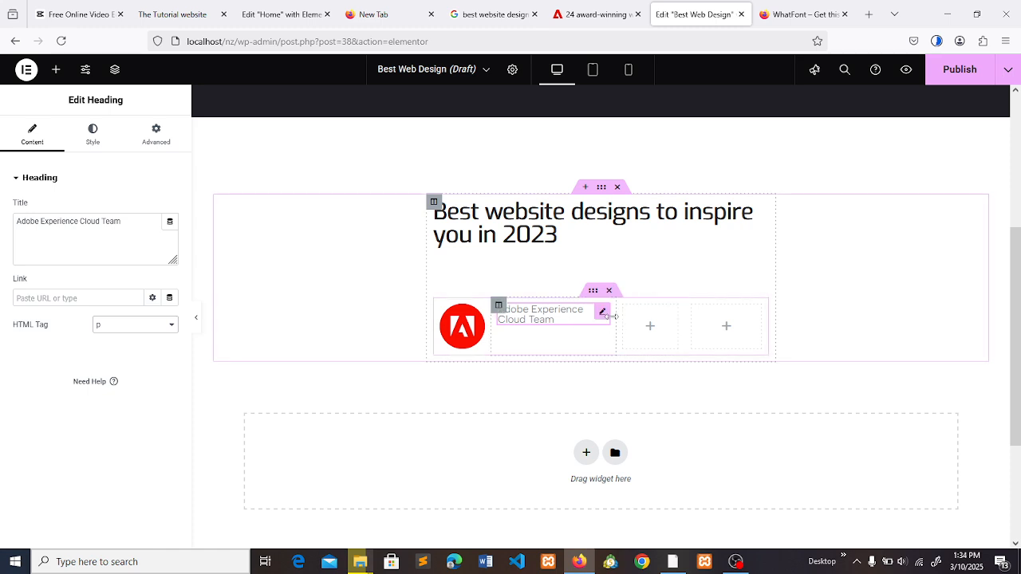
- Widen the inner section's second column to fit the author text on one line, checking it against the article
drag(621, 317, 655, 317)
click(593, 8)
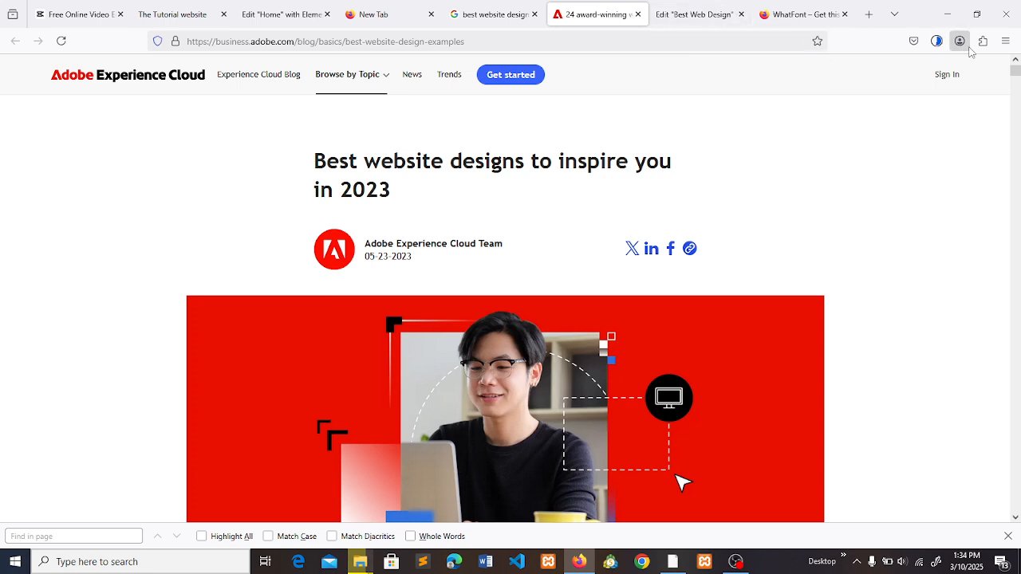
click(683, 6)
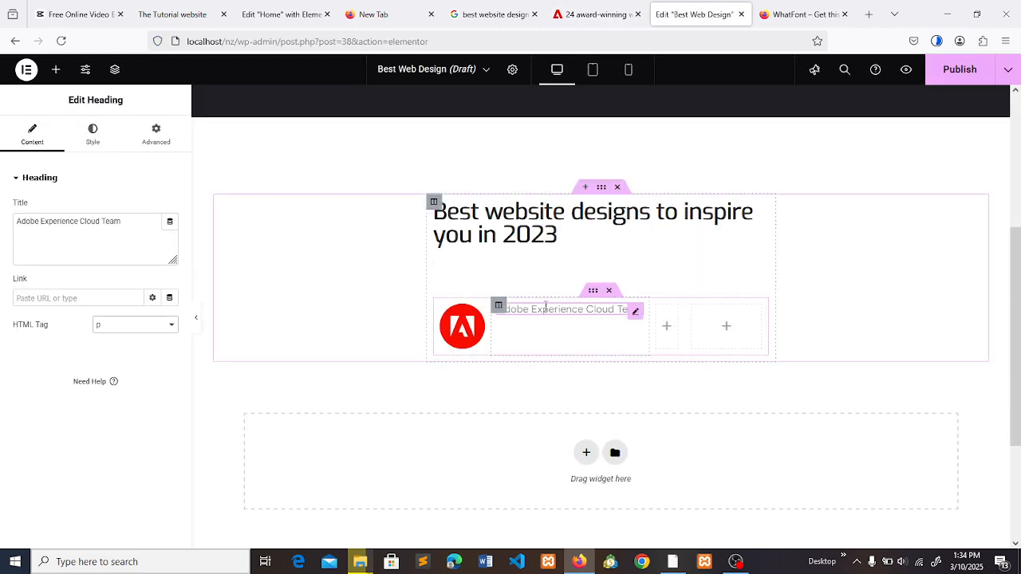
- Duplicate the author heading and replace the copy's title with the article's date, 05-23-2023
right_click(546, 309)
click(572, 319)
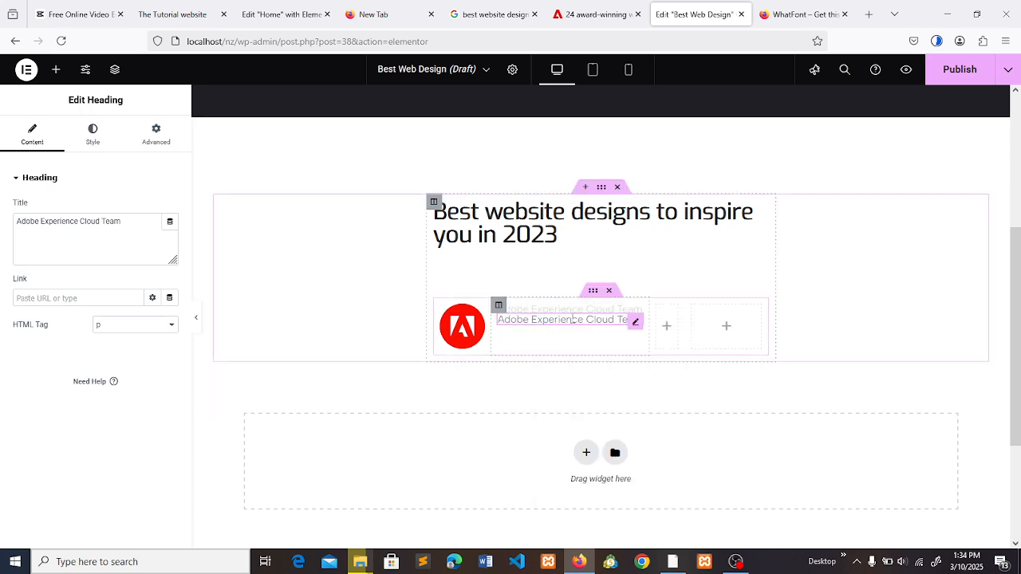
click(597, 5)
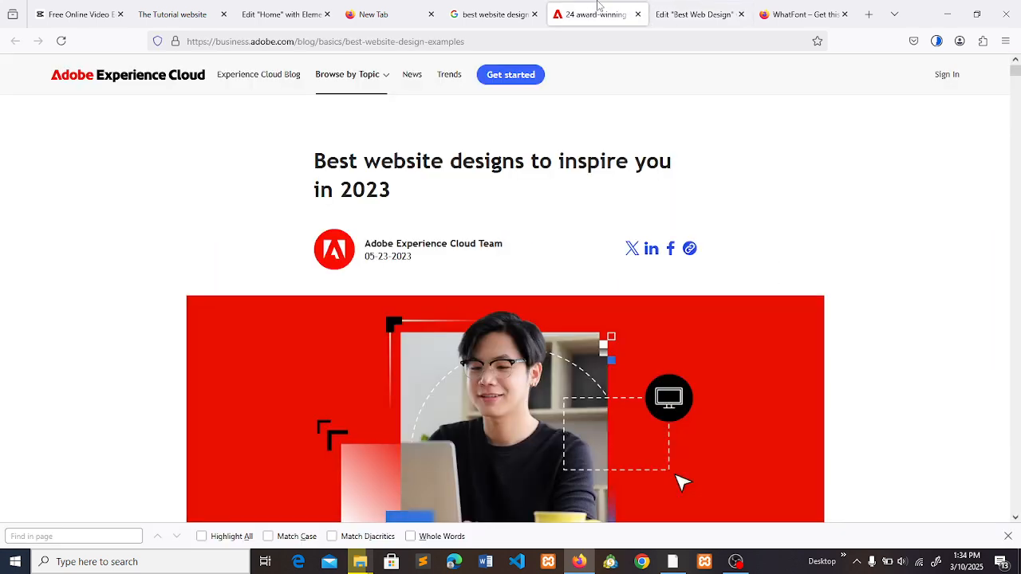
click(675, 9)
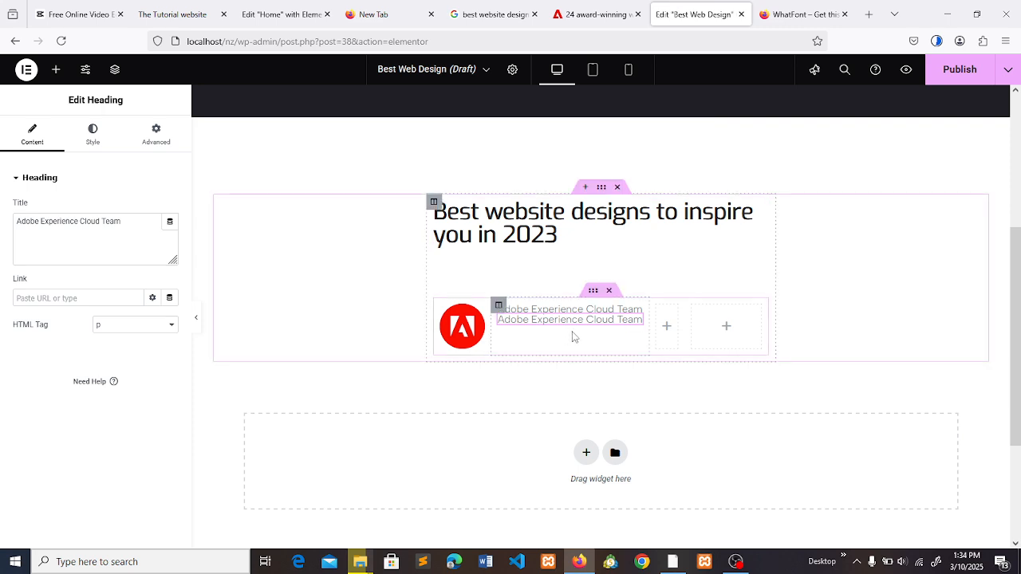
double_click(110, 221)
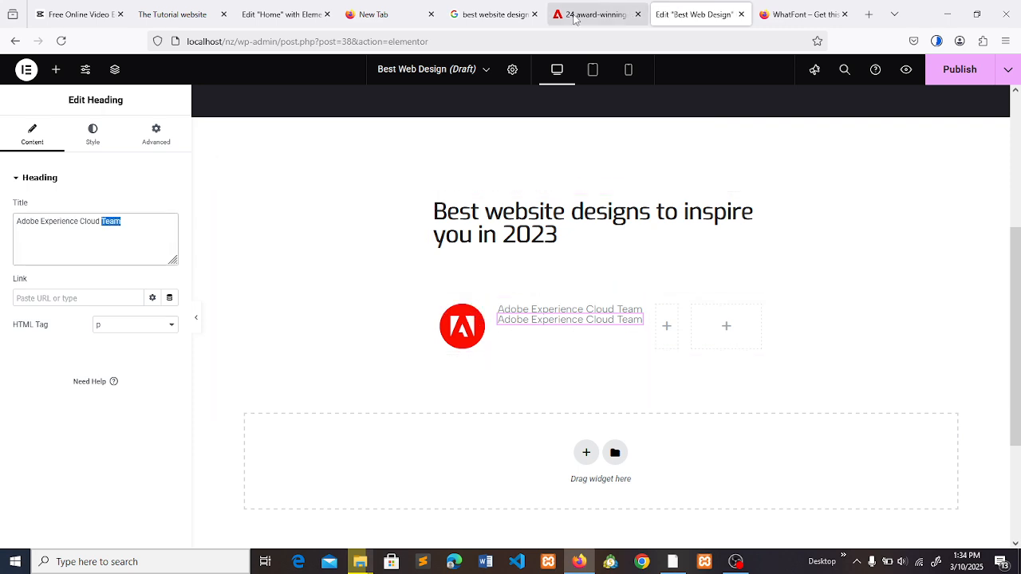
click(598, 14)
drag(415, 271, 362, 258)
key(ctrl+c)
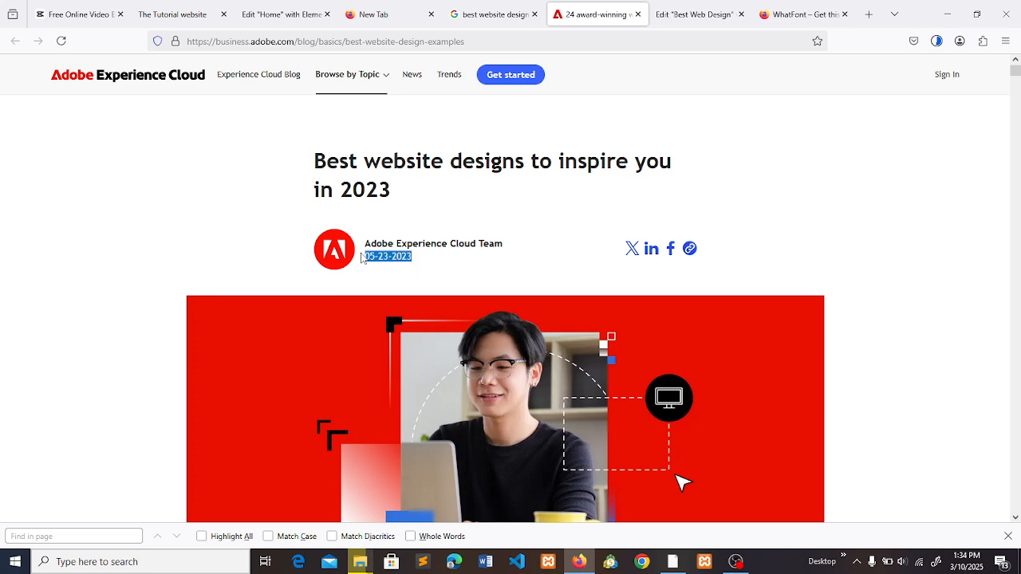
key(ctrl+Tab)
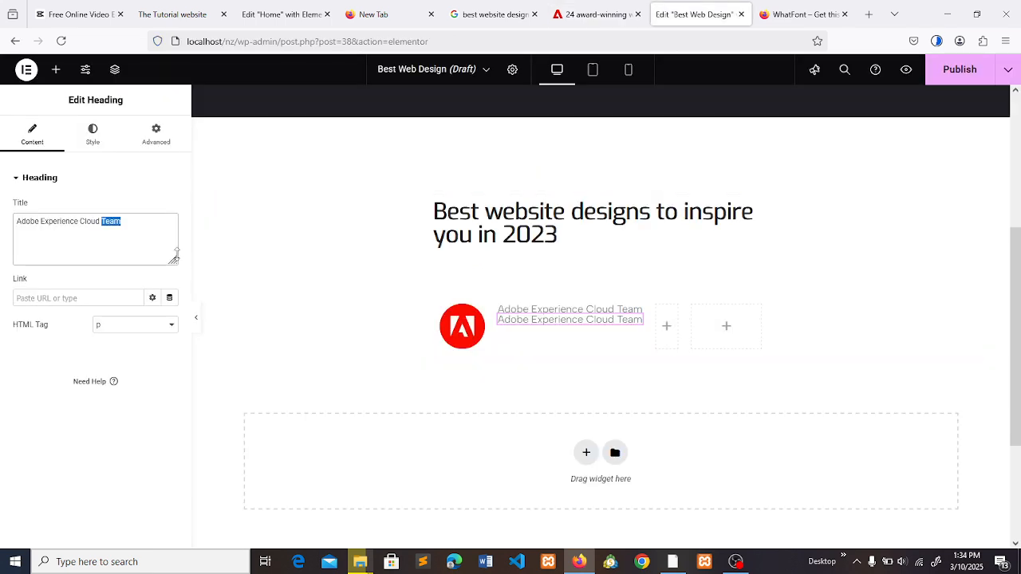
key(ctrl+a)
key(ctrl+v)
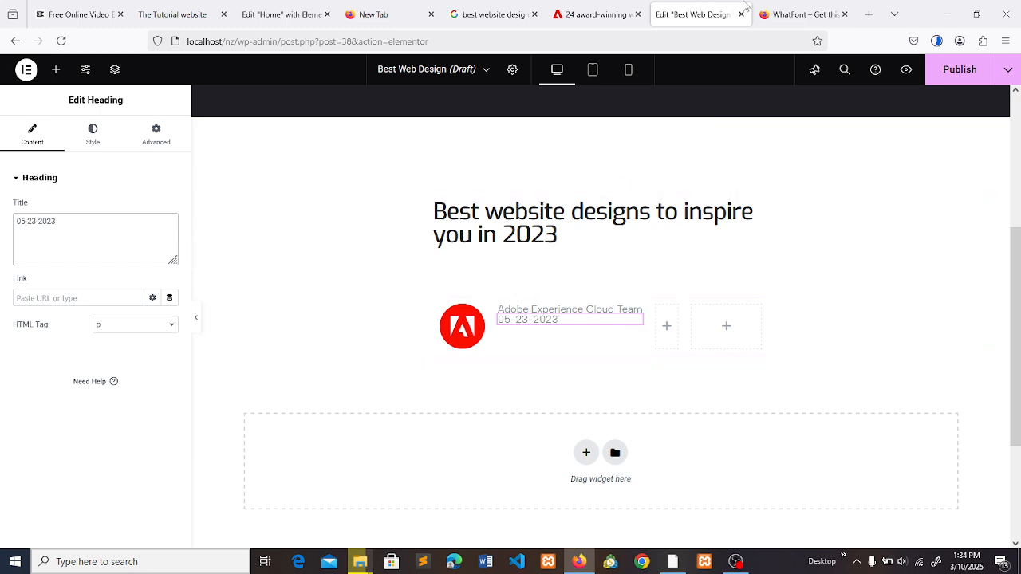
- Inspect the font, size, weight and colour of the article's author name with WhatFont, then return to the "Best Web Design" page
click(599, 8)
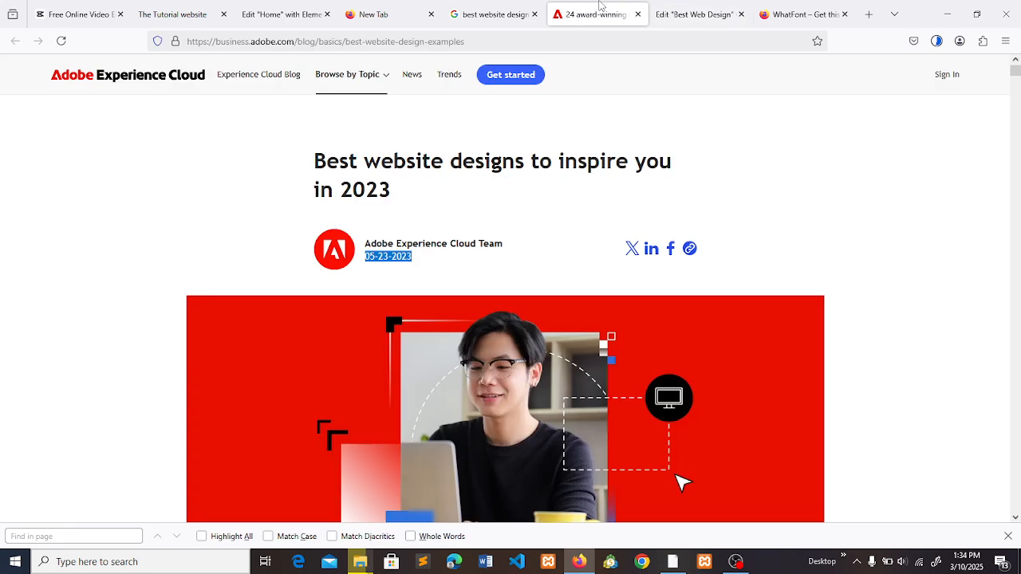
click(489, 285)
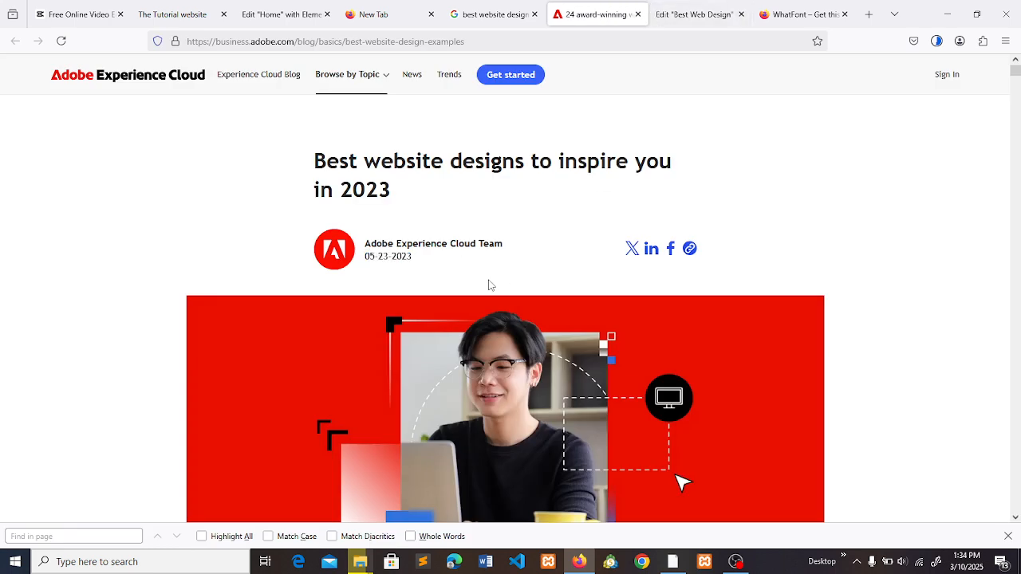
click(982, 41)
click(877, 148)
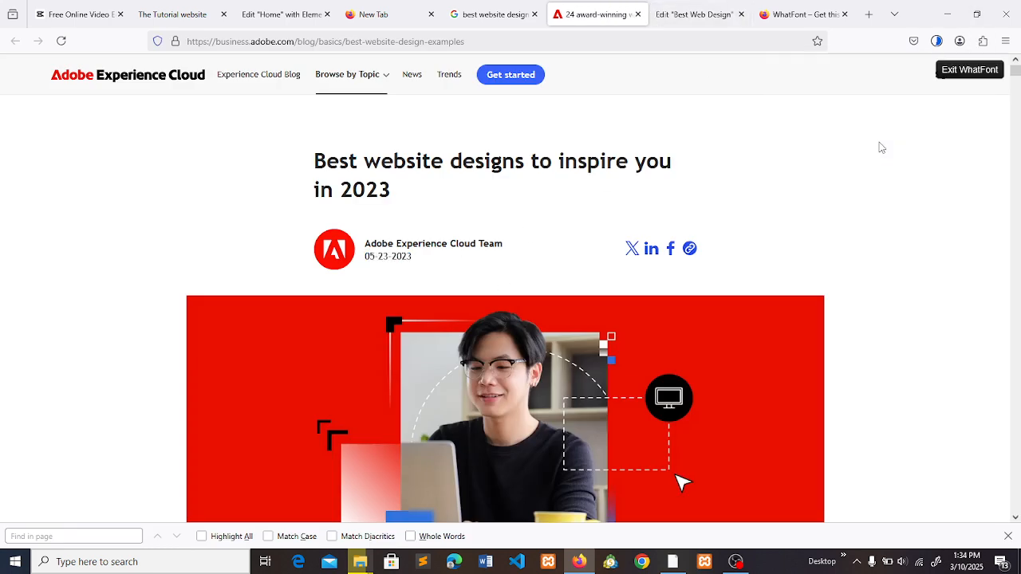
click(455, 251)
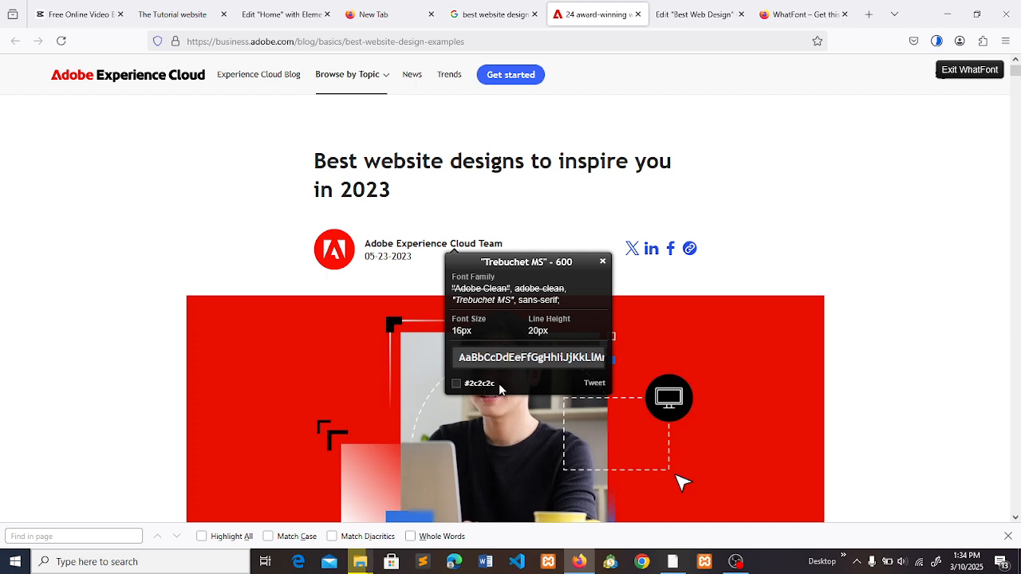
click(692, 14)
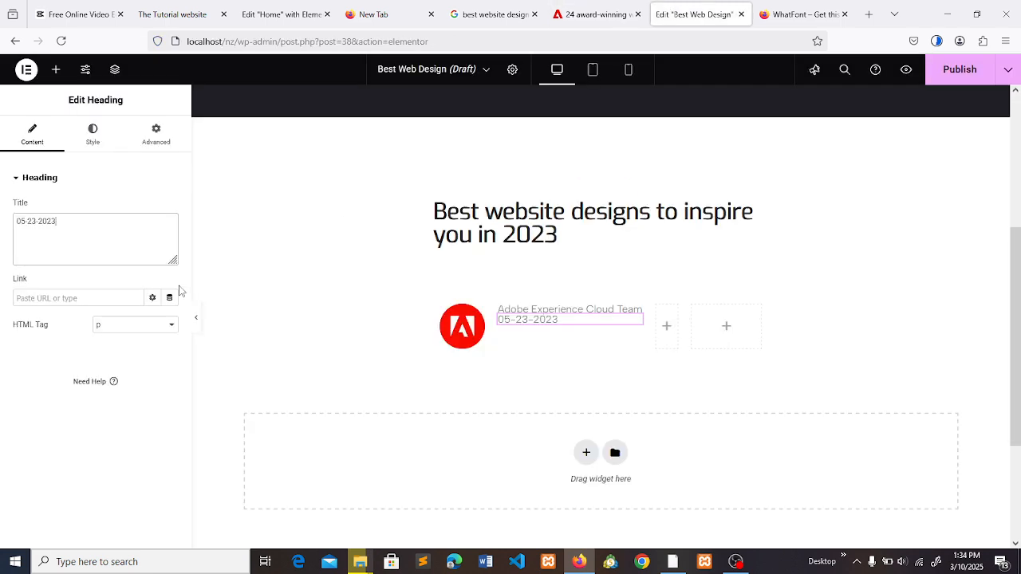
- Set the author heading's font size to 16 px and line height to 20 px, checking the article's WhatFont details
click(520, 311)
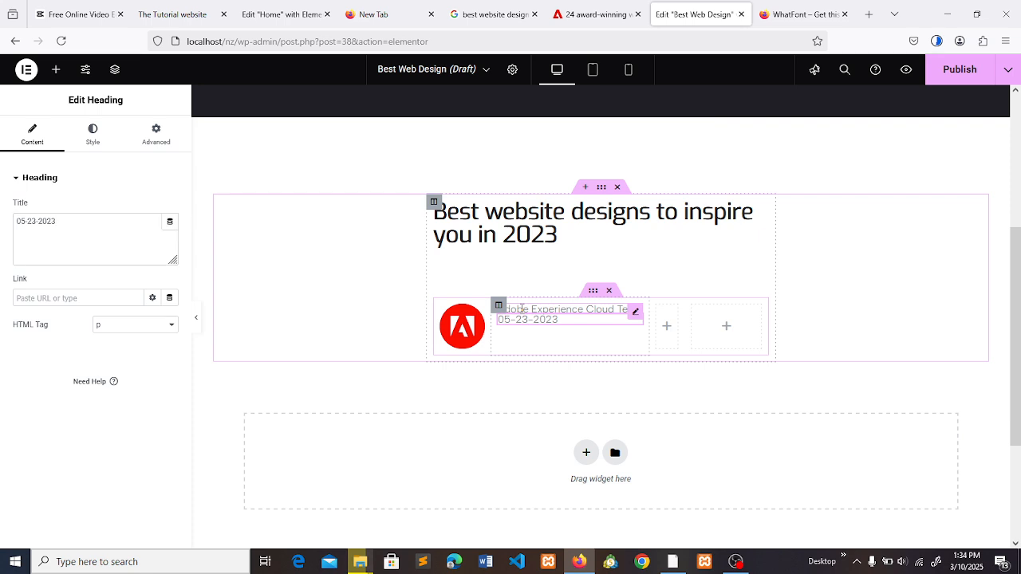
click(94, 135)
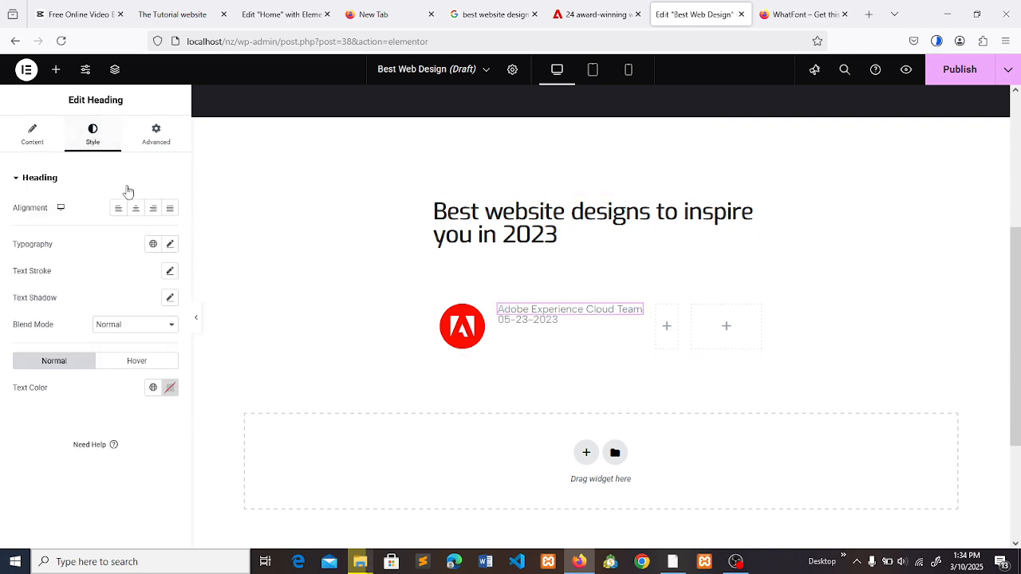
click(171, 246)
click(146, 344)
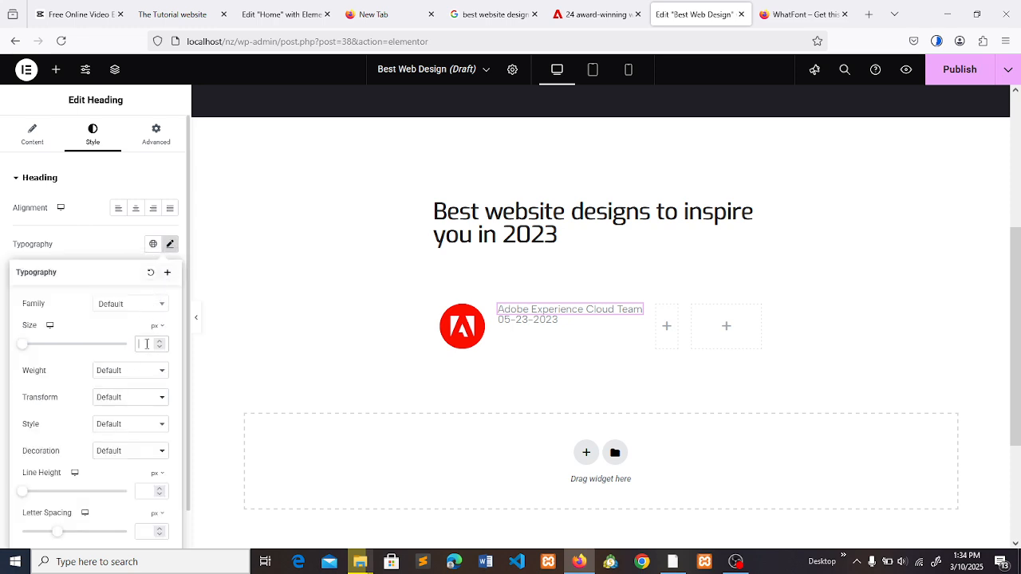
text(16)
click(628, 8)
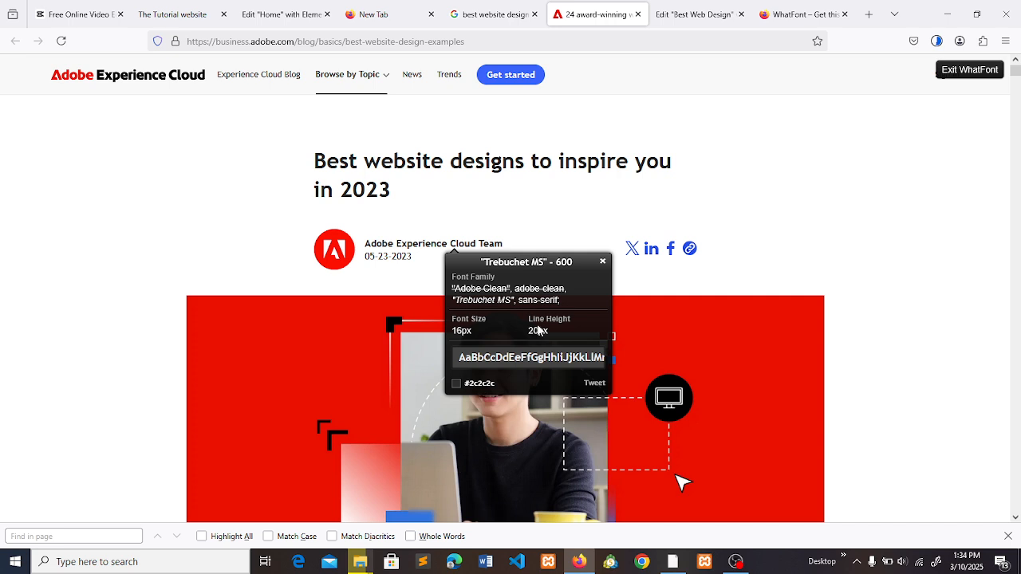
click(692, 13)
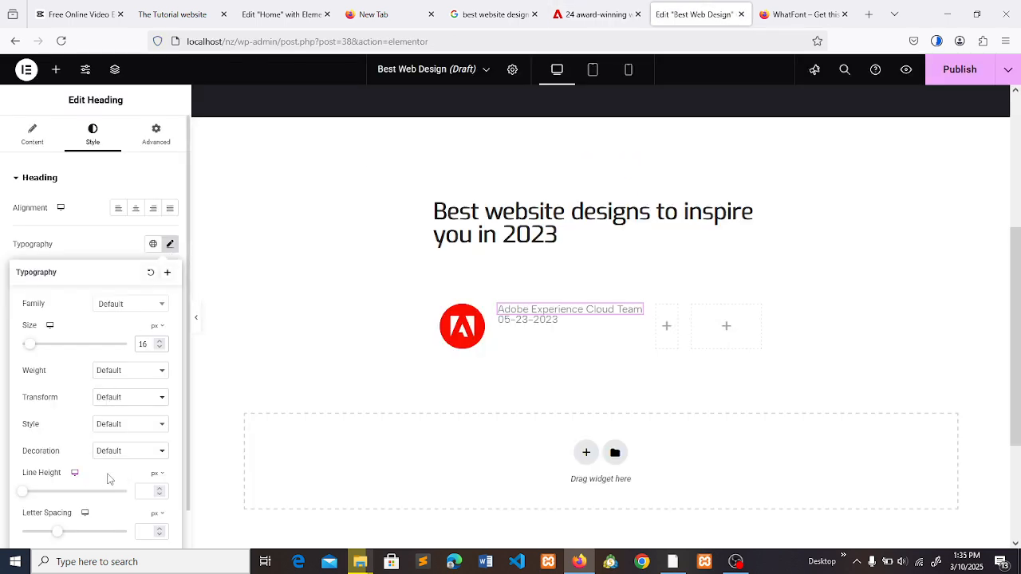
text(20)
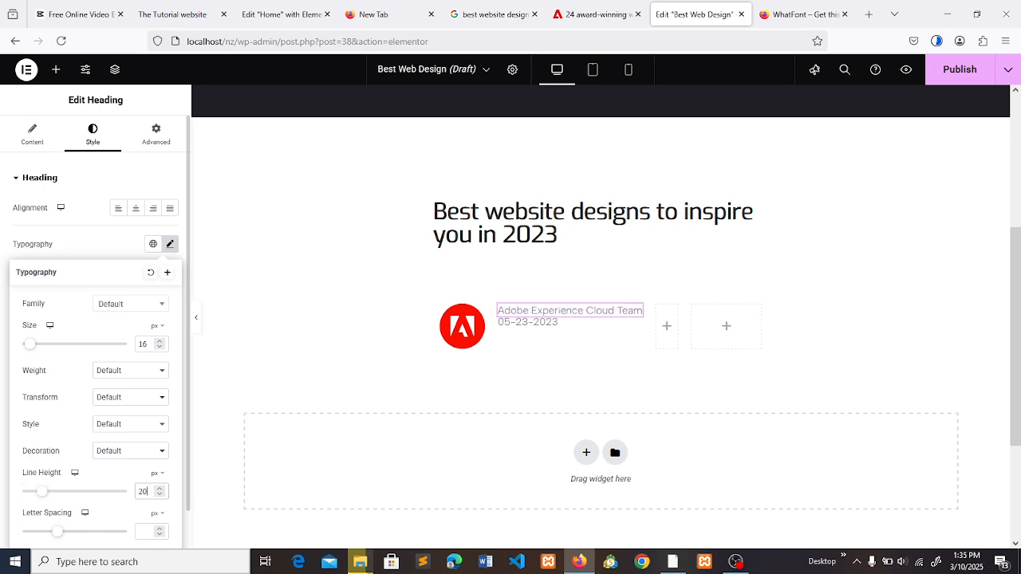
click(89, 187)
click(71, 183)
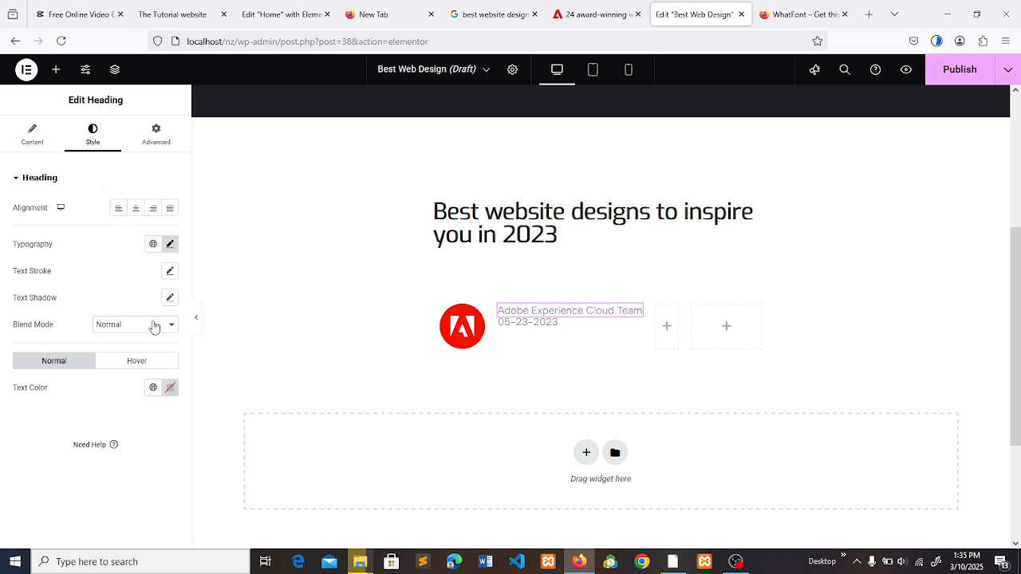
- Set the text colour of the "Adobe Experience Cloud Team" heading to #2c2c2c
click(170, 389)
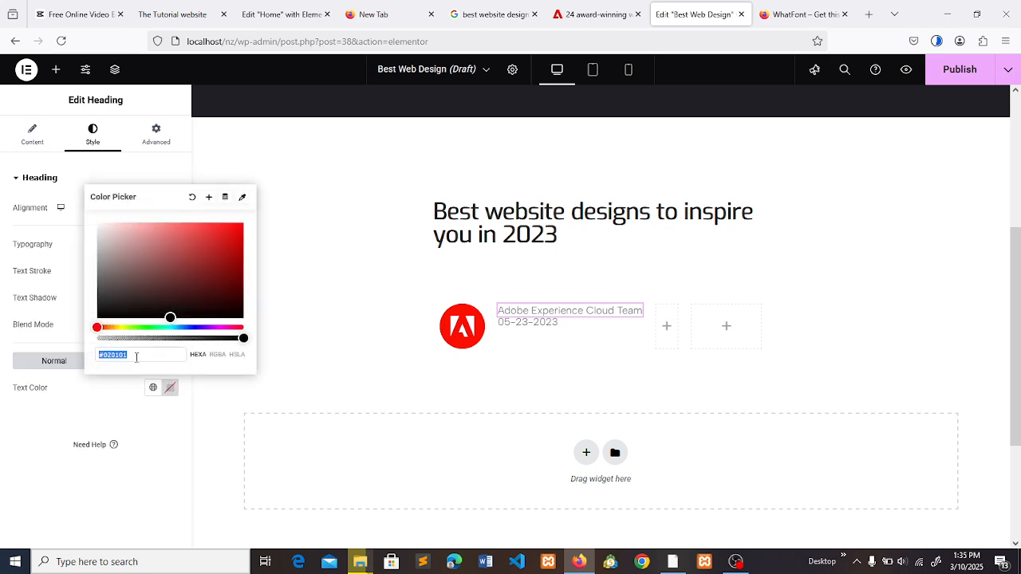
text(2c2c2c)
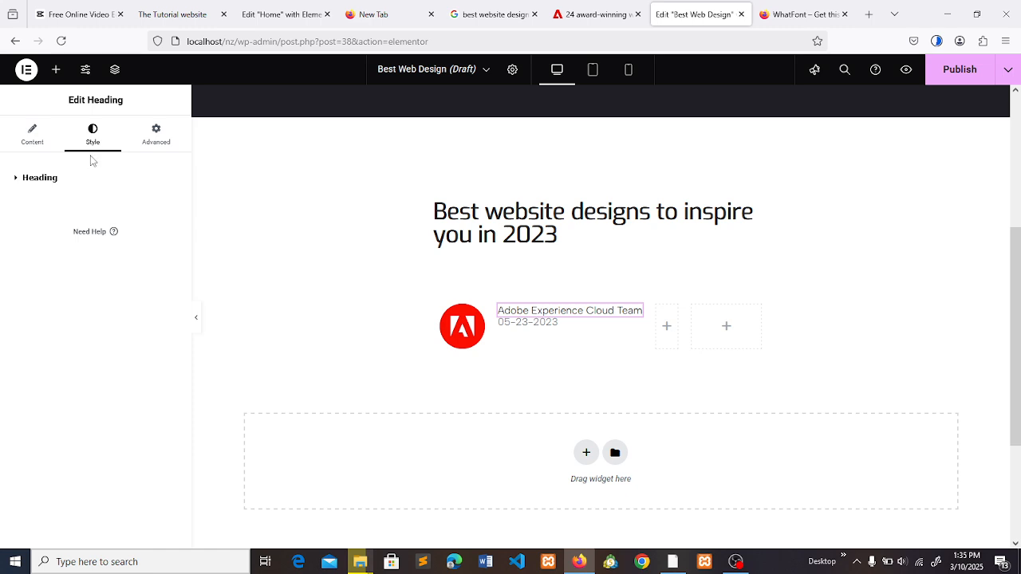
click(46, 178)
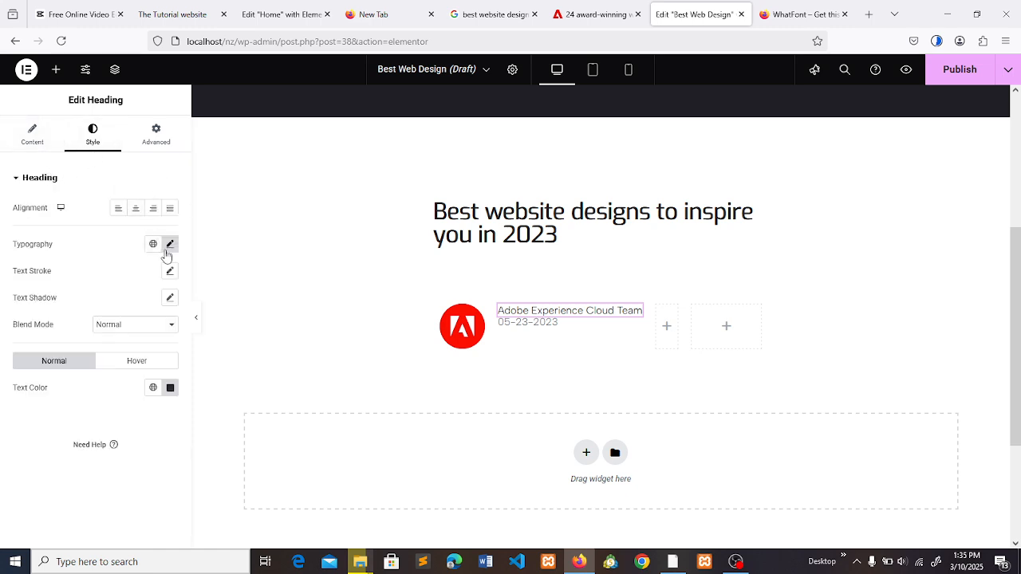
- Set the font weight of the "Adobe Experience Cloud Team" heading to Bold
click(170, 271)
click(119, 259)
click(169, 244)
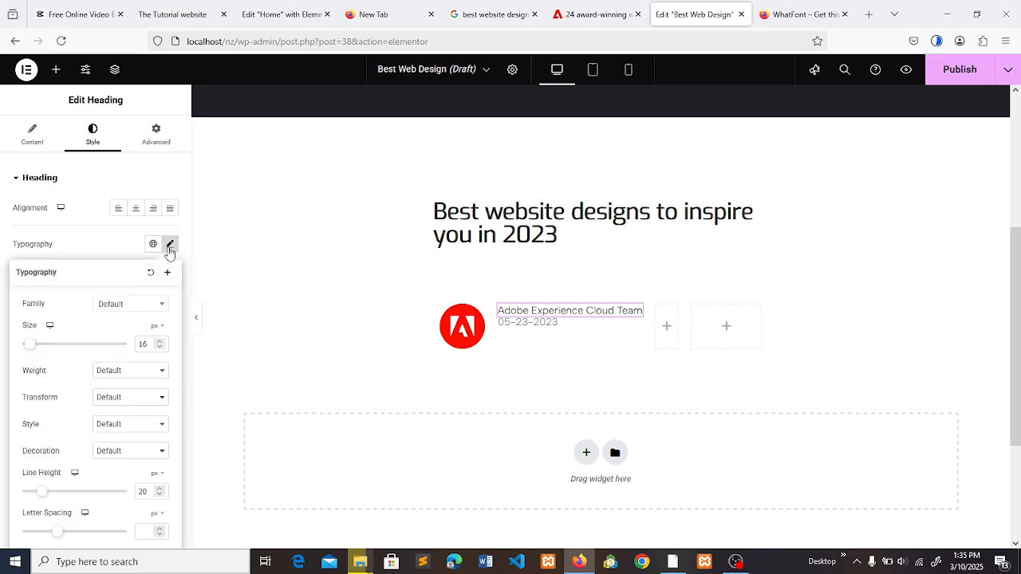
click(123, 373)
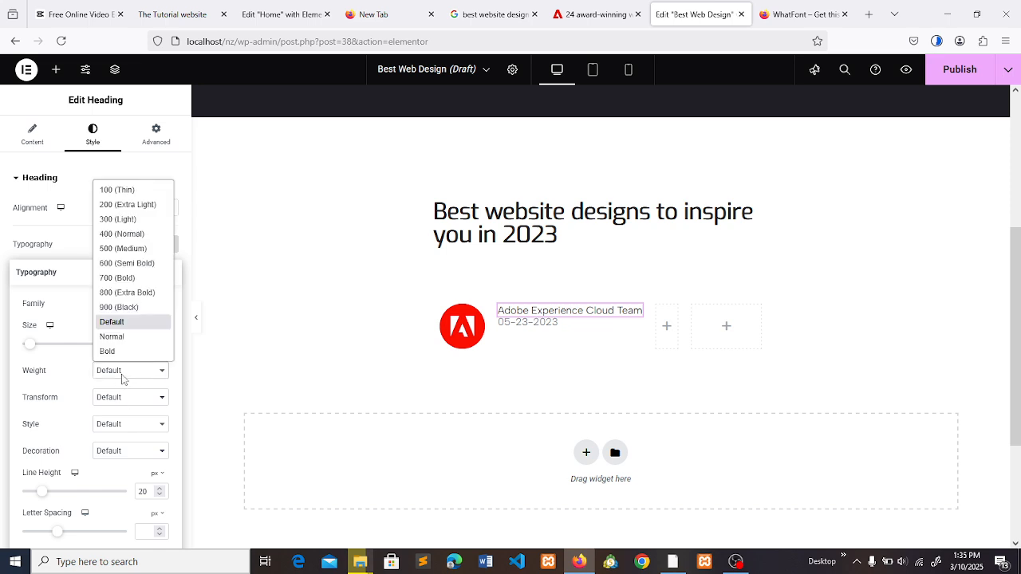
click(108, 351)
click(359, 287)
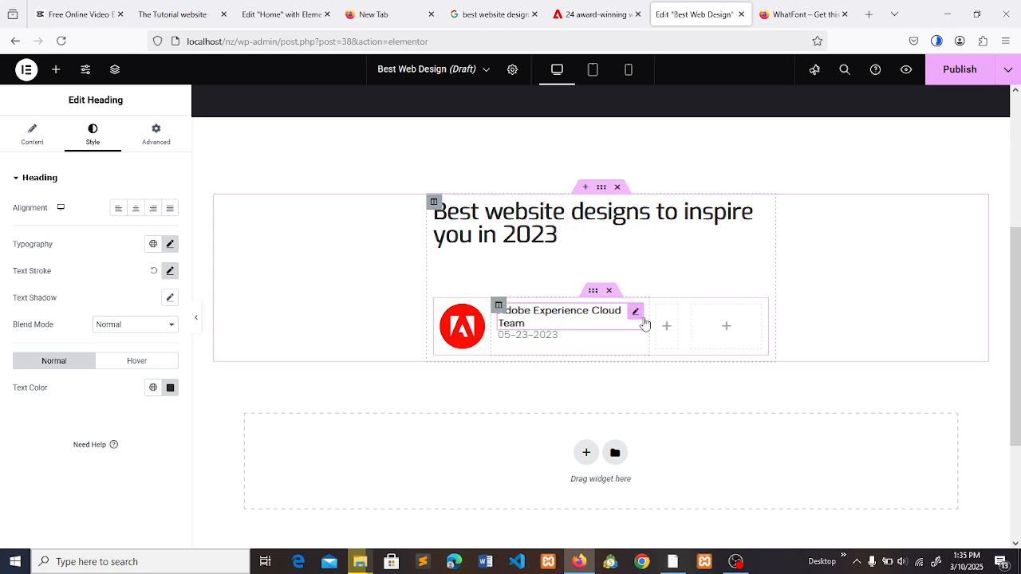
- Widen the author column so the bold author name fits on one line, and compare the row with the article
drag(648, 317, 661, 316)
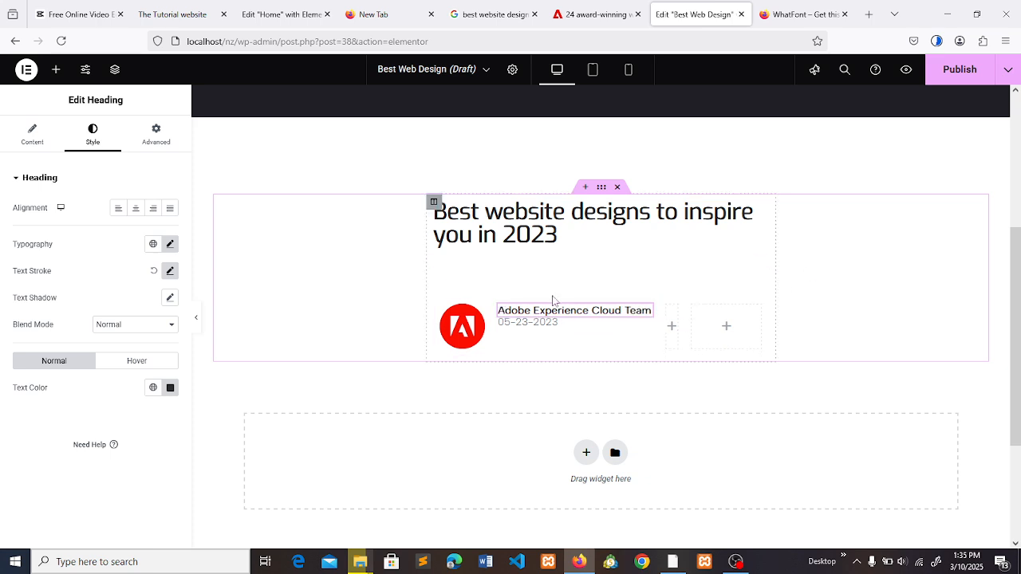
click(600, 8)
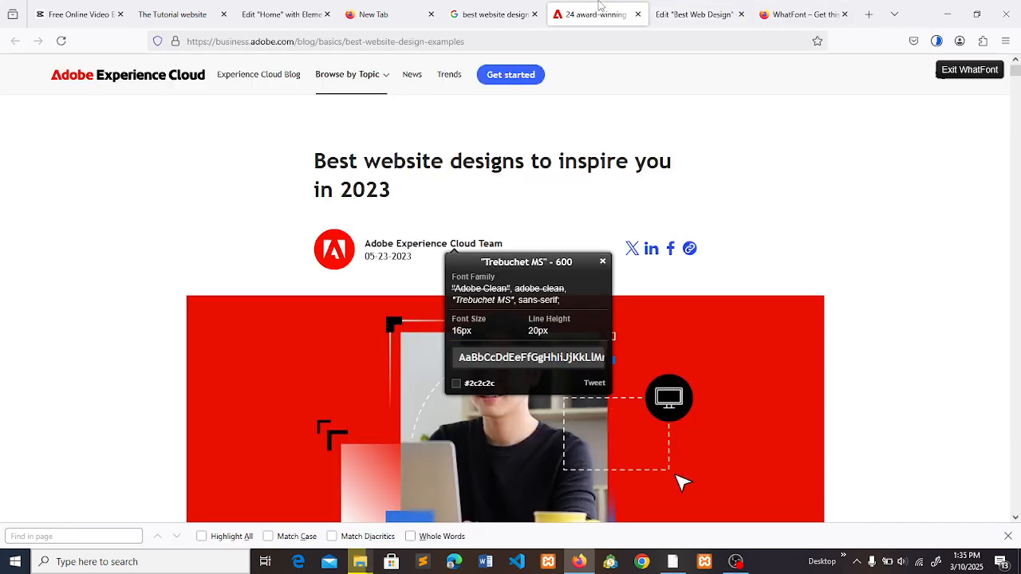
click(694, 14)
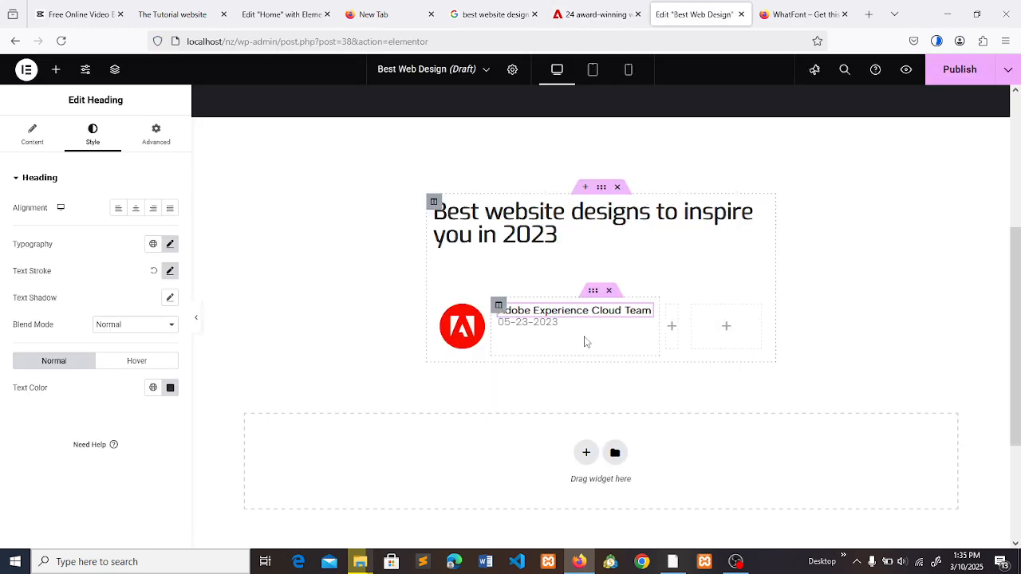
- Shrink the round Adobe icon slightly, then try to narrow its column and undo that attempt
click(476, 346)
drag(488, 331, 479, 338)
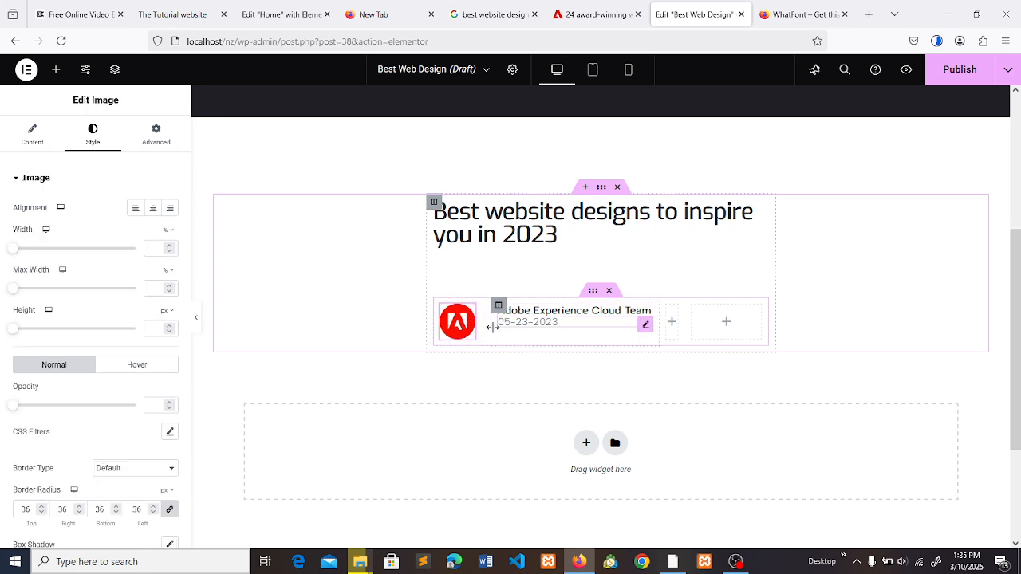
drag(494, 326, 479, 326)
key(ctrl+z)
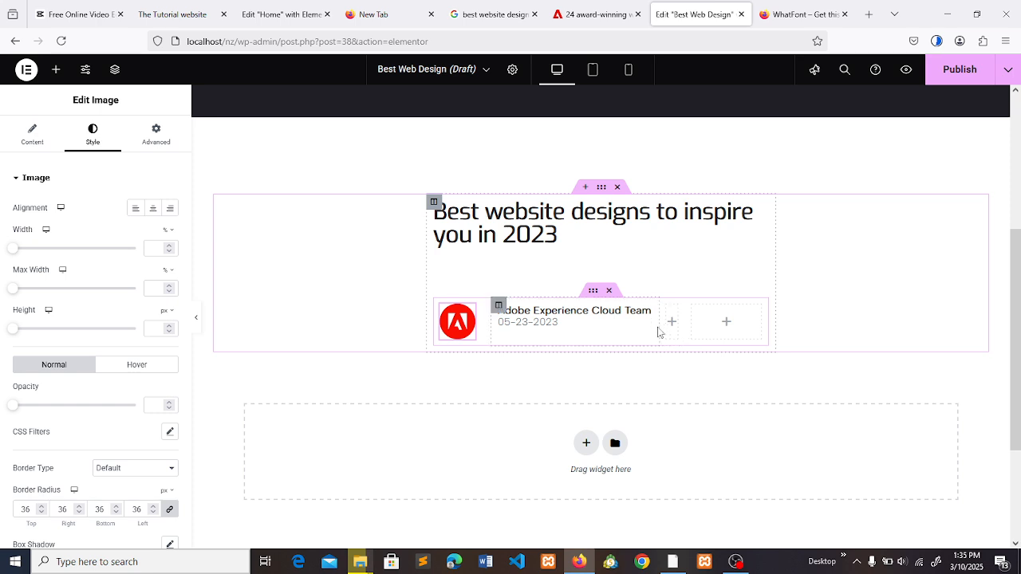
- Narrow the inner section's author column and icon column to bring the author text closer to the icon
drag(658, 330, 643, 332)
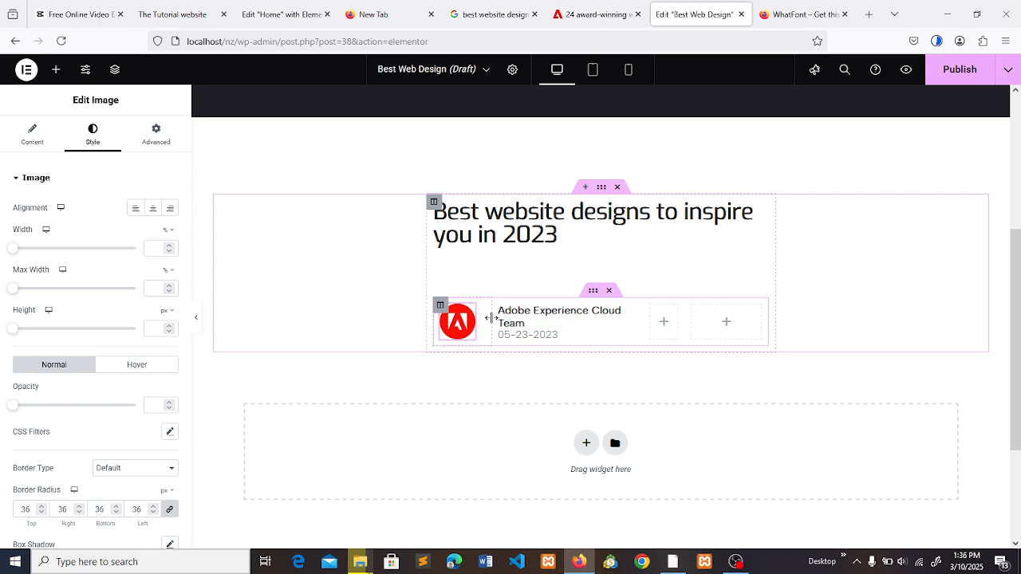
drag(491, 319, 474, 318)
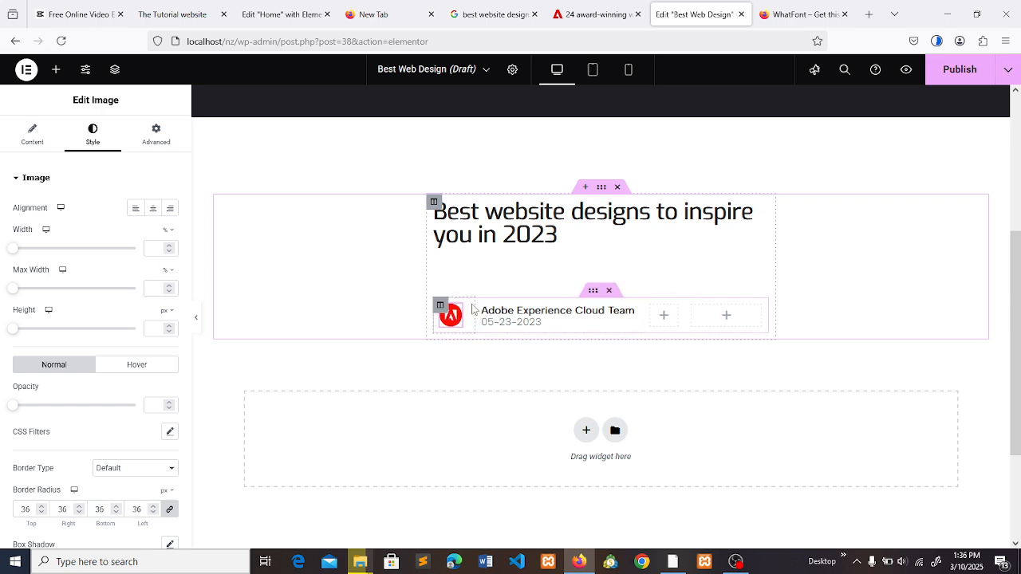
drag(476, 315, 491, 315)
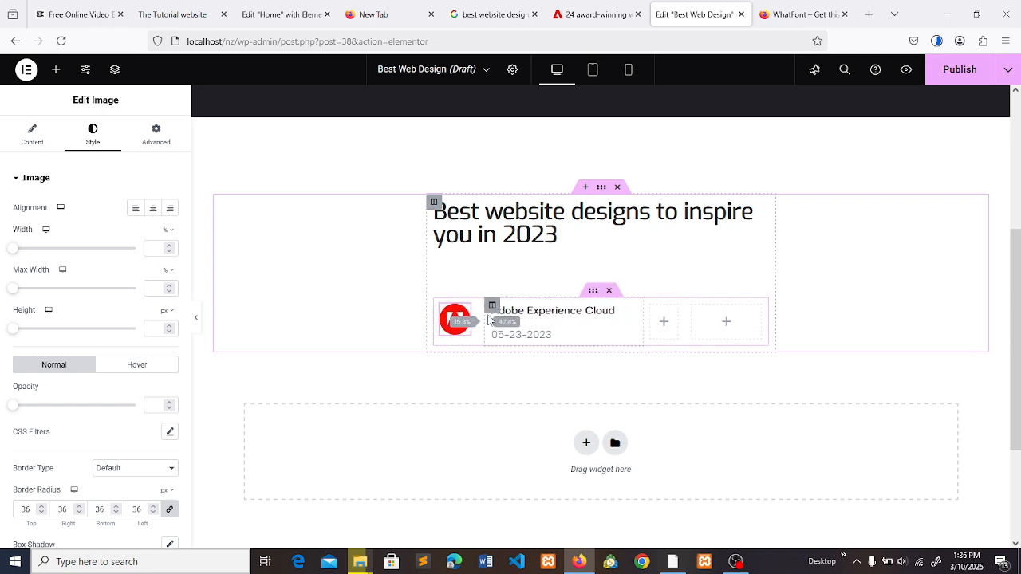
- Enlarge the round Adobe icon to nearly fill its column, comparing its size with the article's icon
click(584, 11)
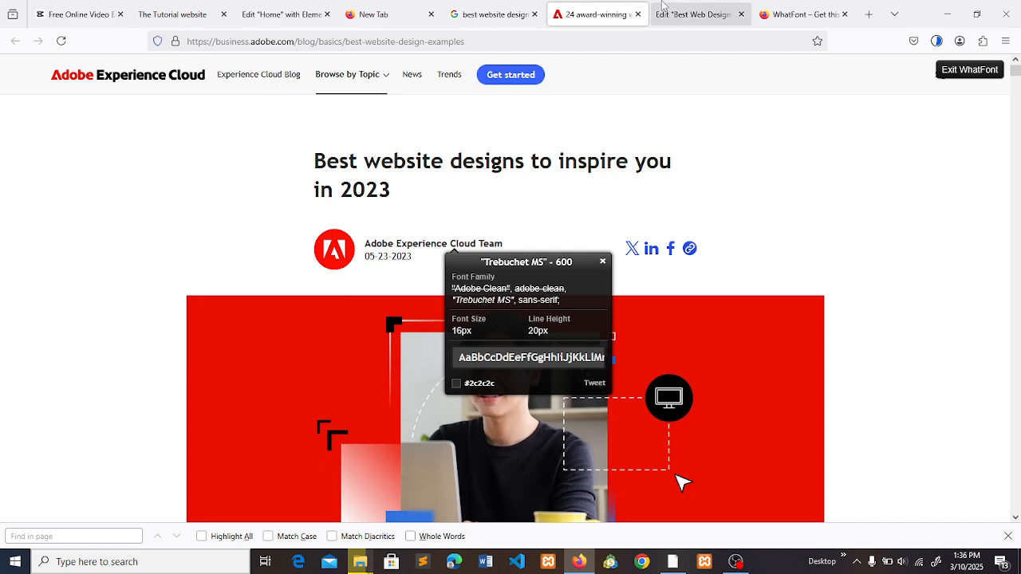
click(694, 13)
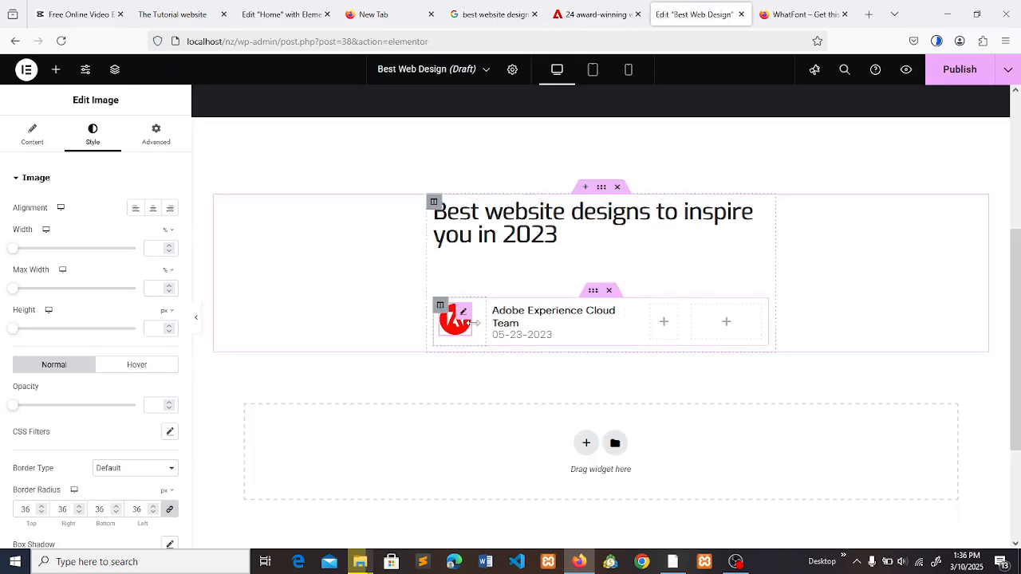
drag(473, 321, 483, 327)
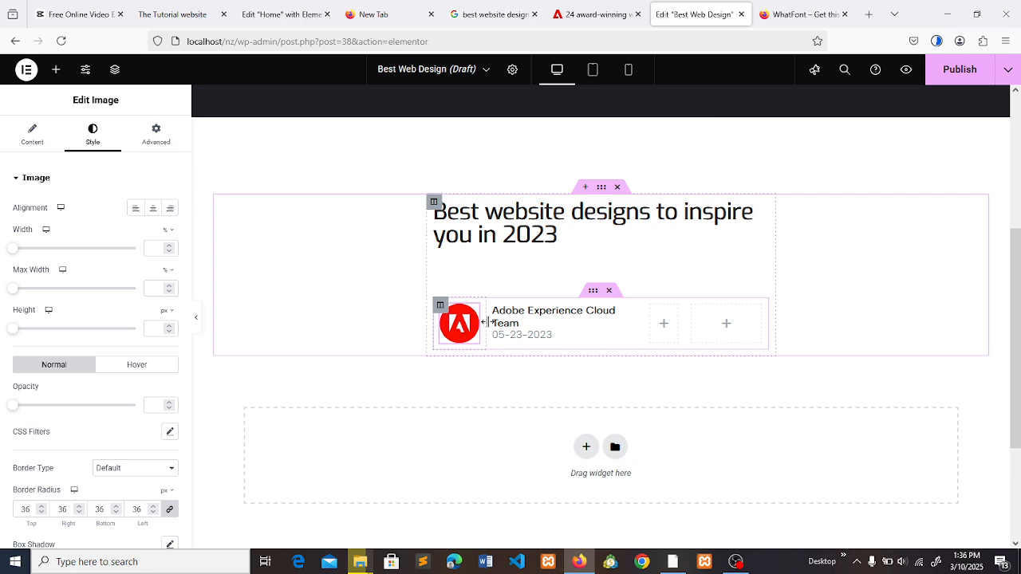
click(577, 6)
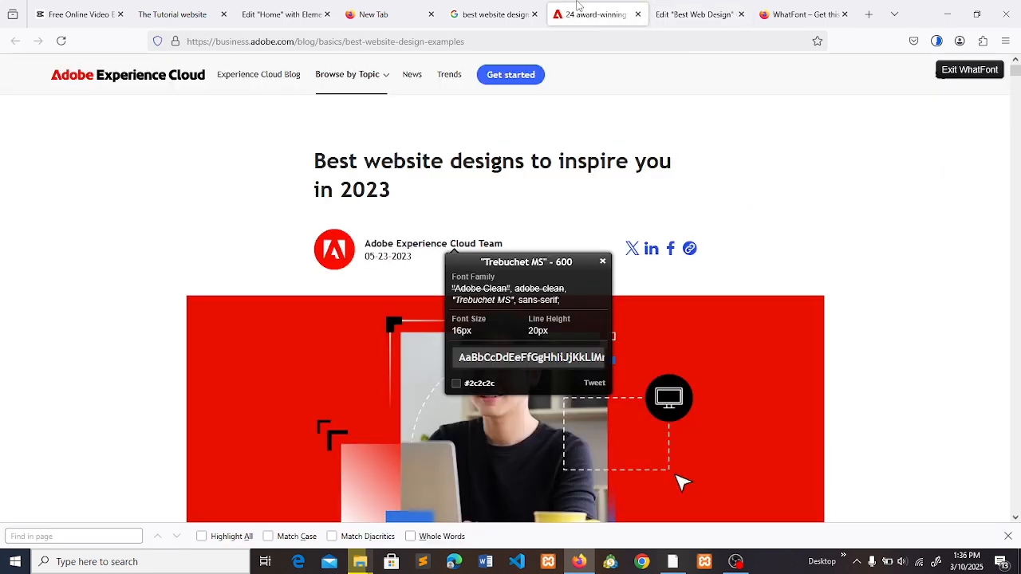
click(690, 14)
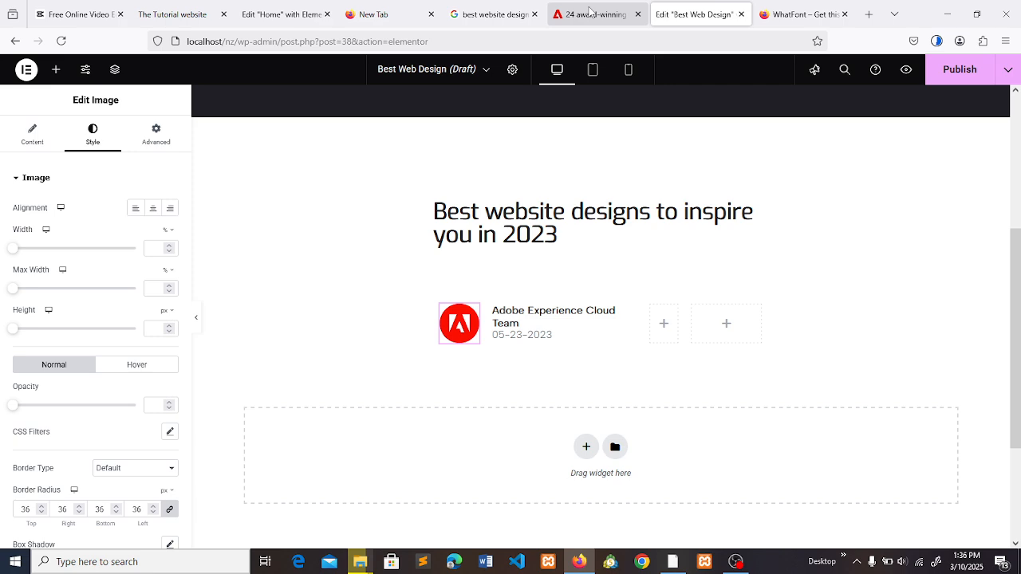
- Check the article's author row again and extend the author column's far edge to bring the name back onto one line
click(590, 14)
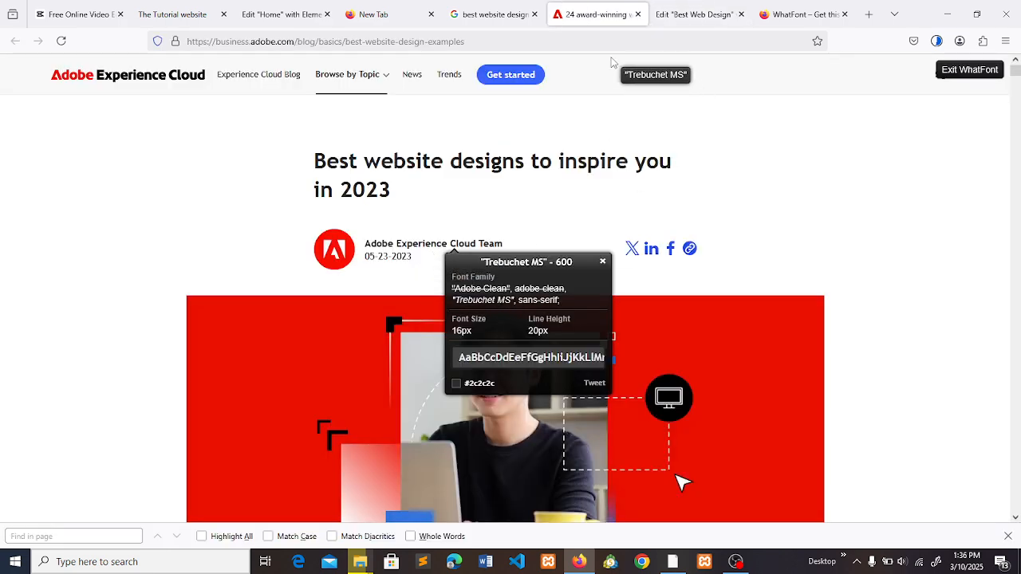
click(689, 10)
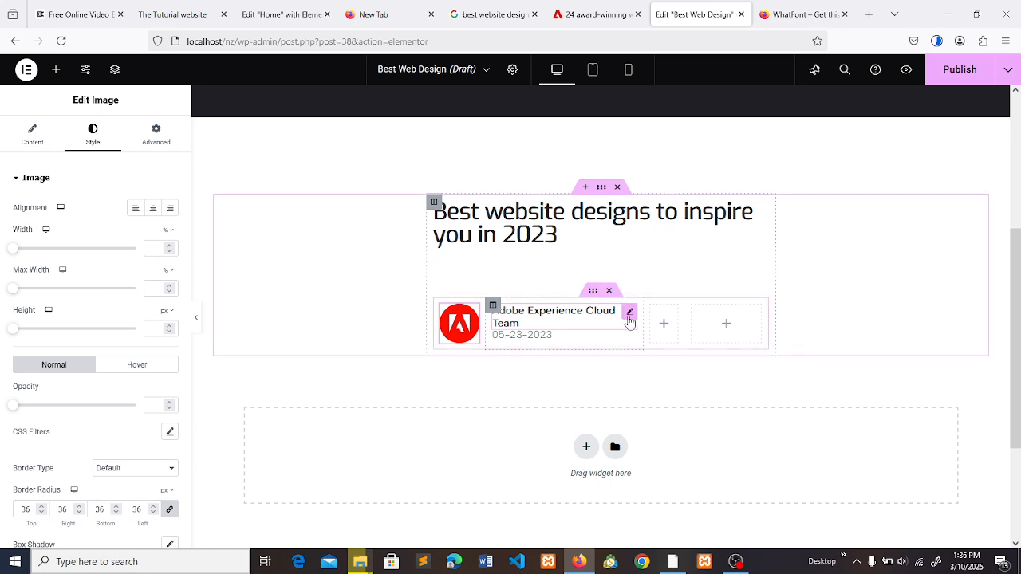
drag(643, 323, 655, 323)
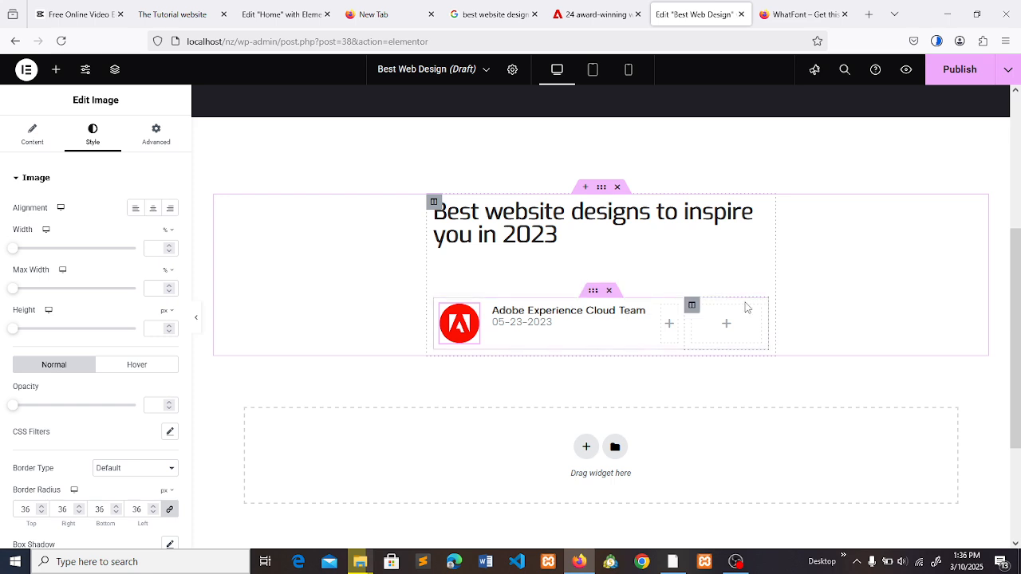
- Check the article's author row and share icons, and set the boxed content width of the heading's outer section to 566
click(591, 294)
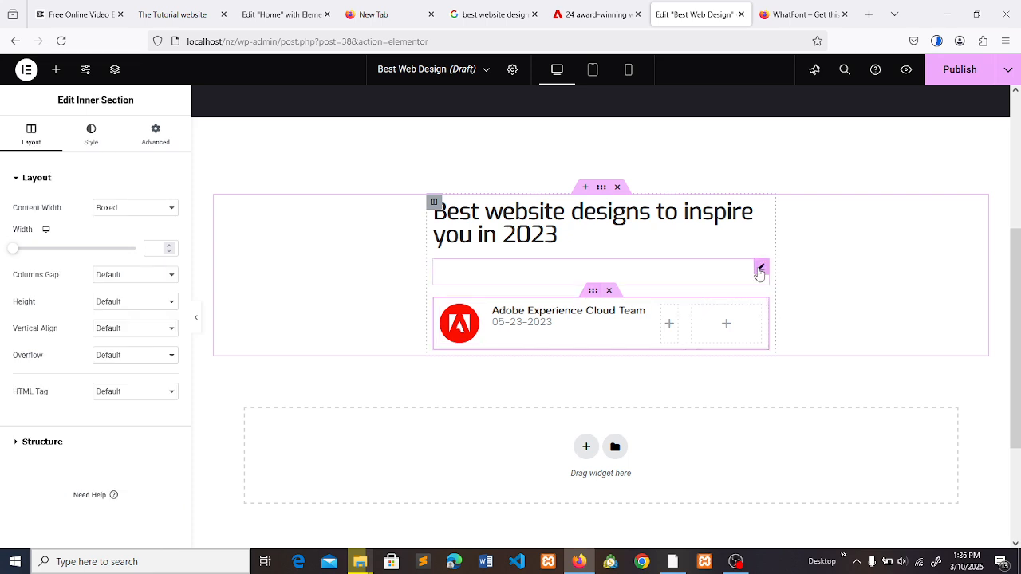
click(800, 15)
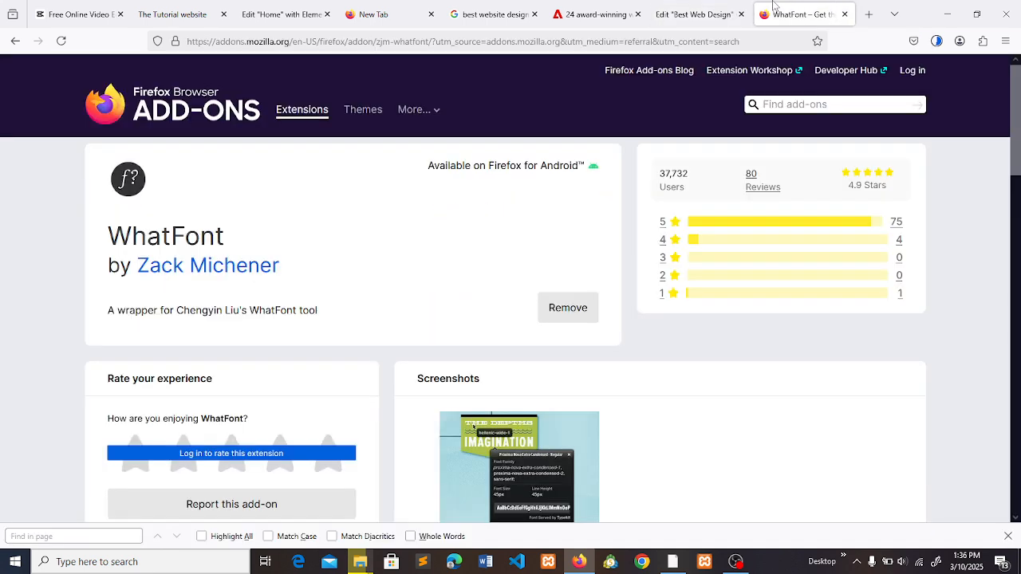
click(594, 14)
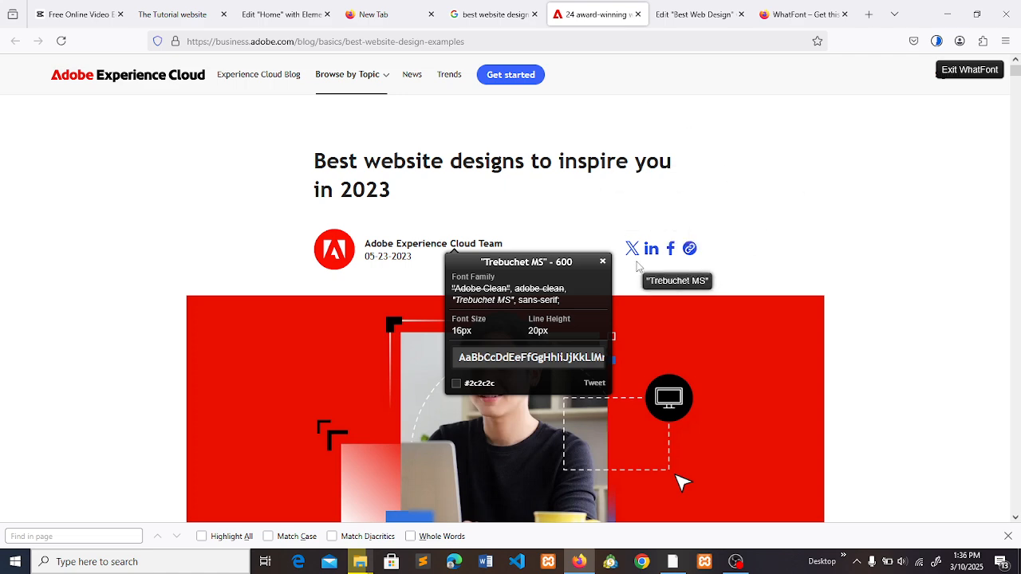
click(662, 7)
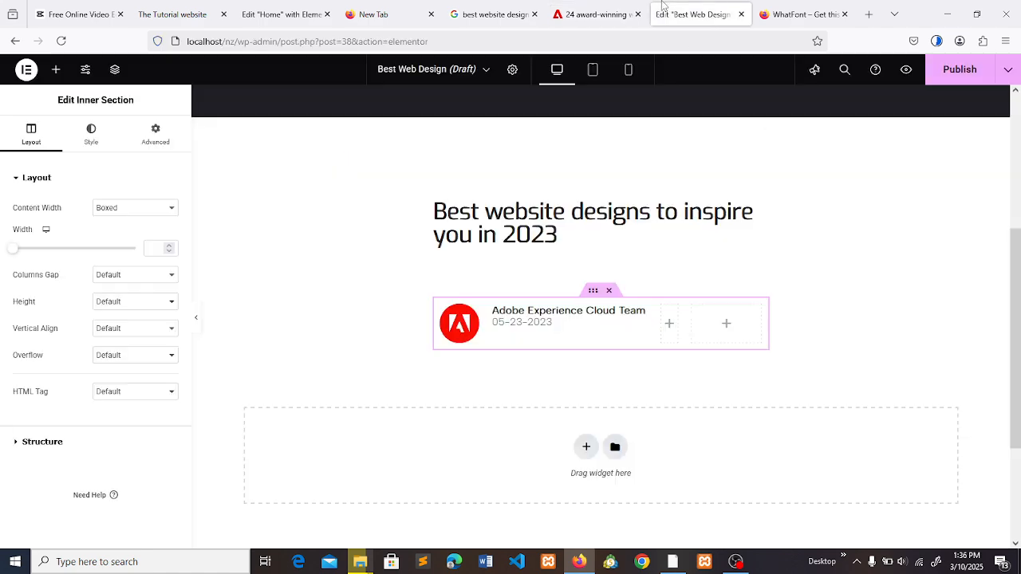
click(430, 209)
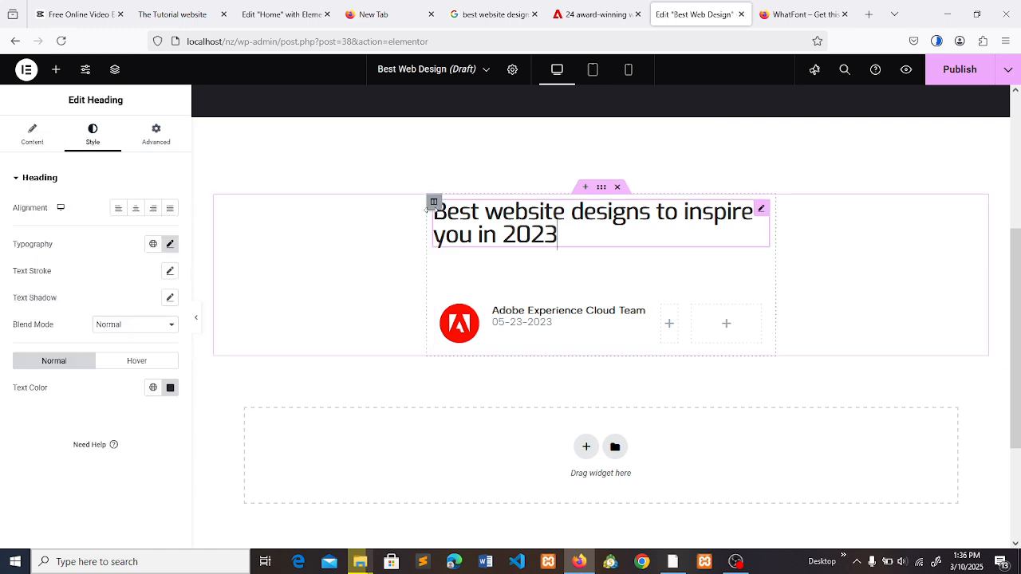
click(601, 189)
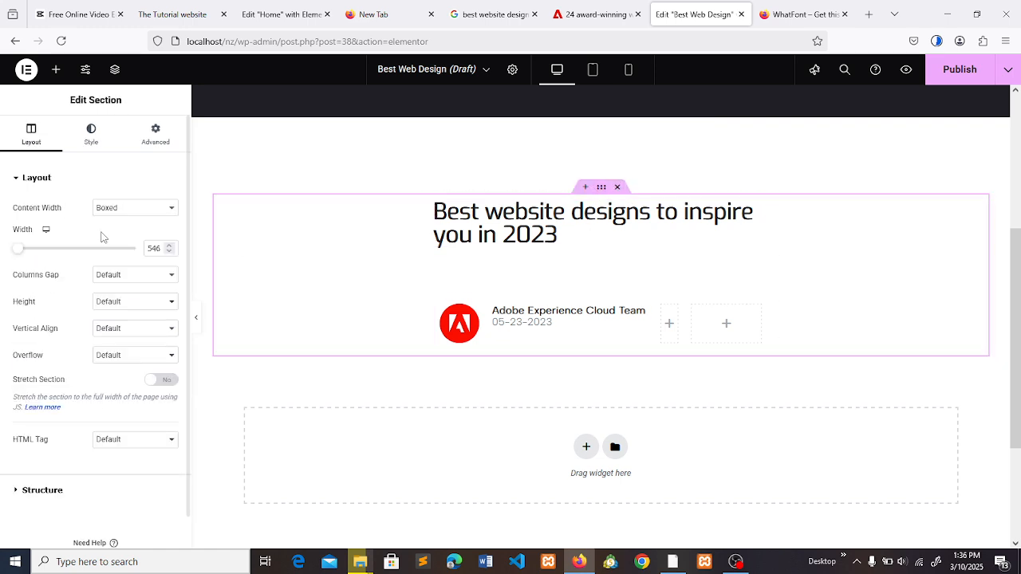
click(157, 248)
key(BackSpace)
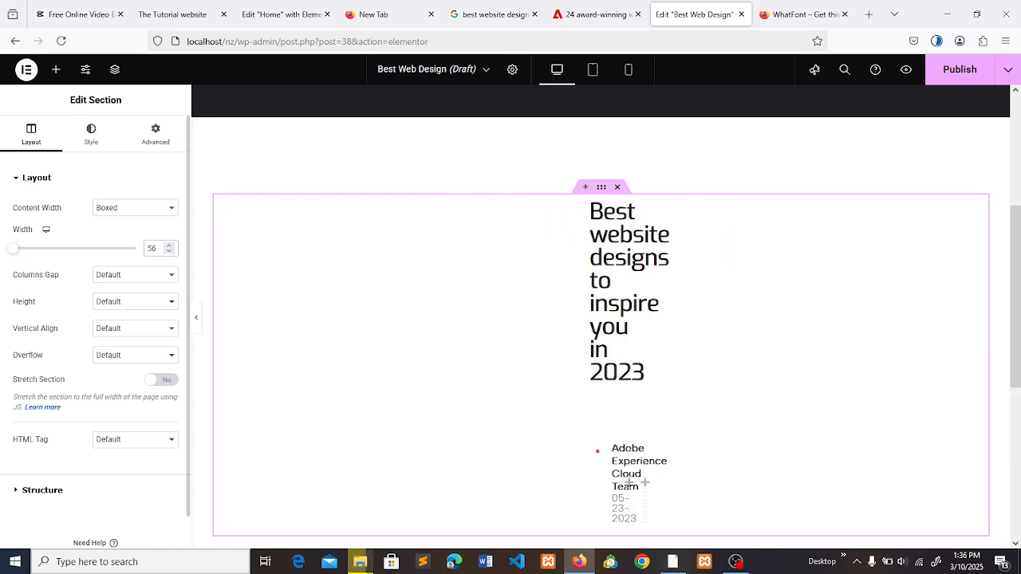
text(6)
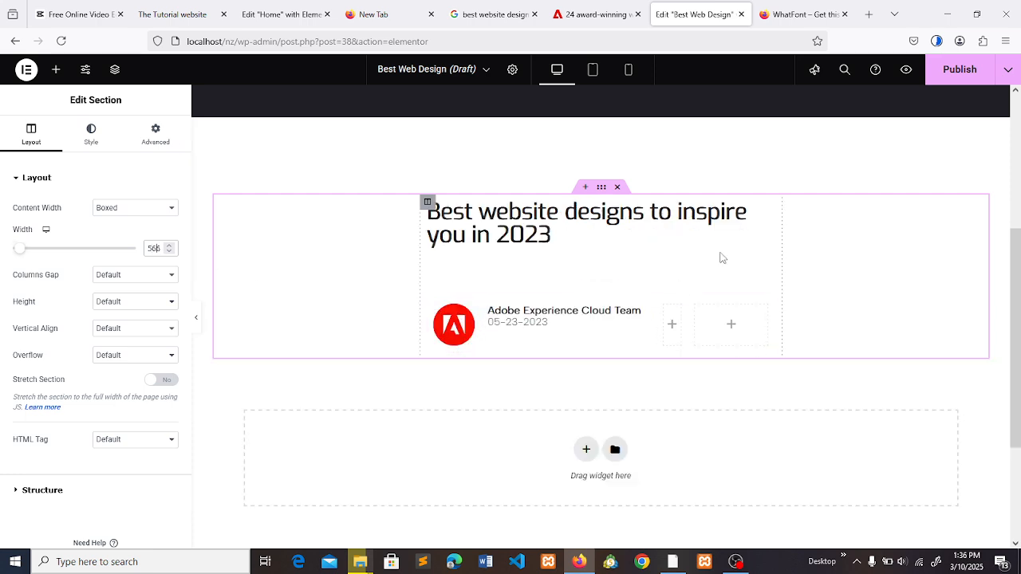
- Return to the Adobe article and exit the WhatFont inspector to clear its overlays from the page
click(731, 328)
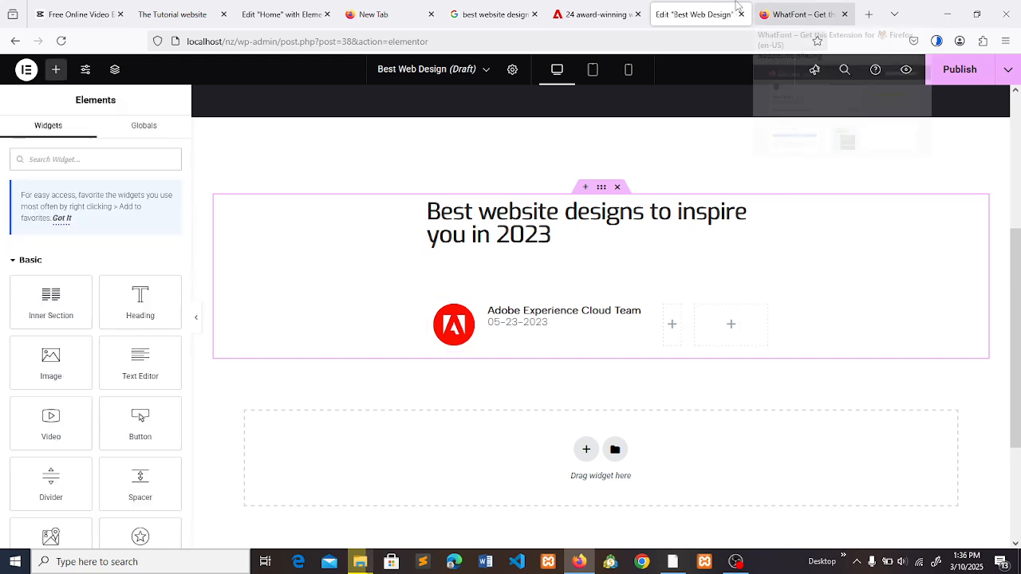
click(636, 6)
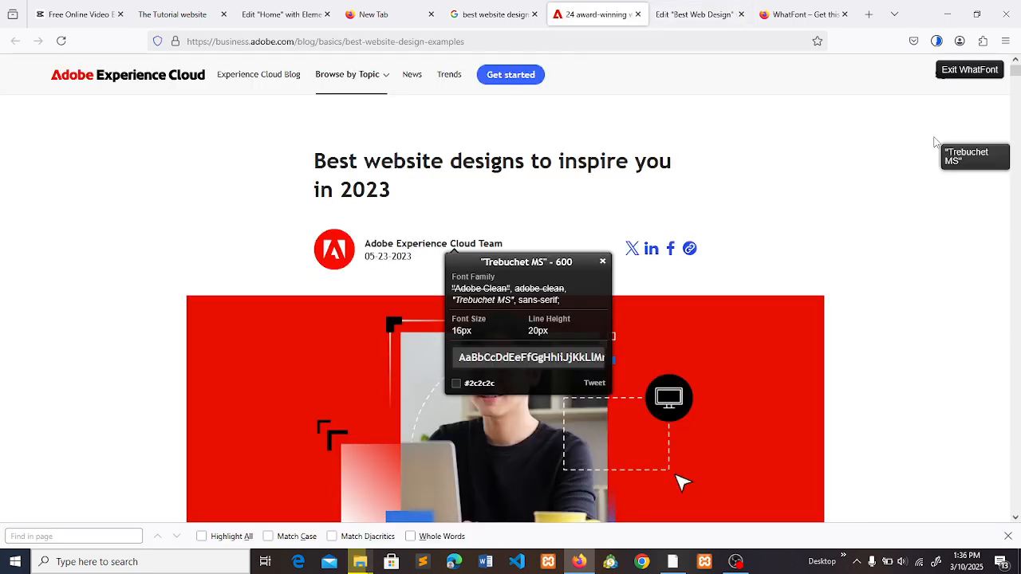
click(996, 72)
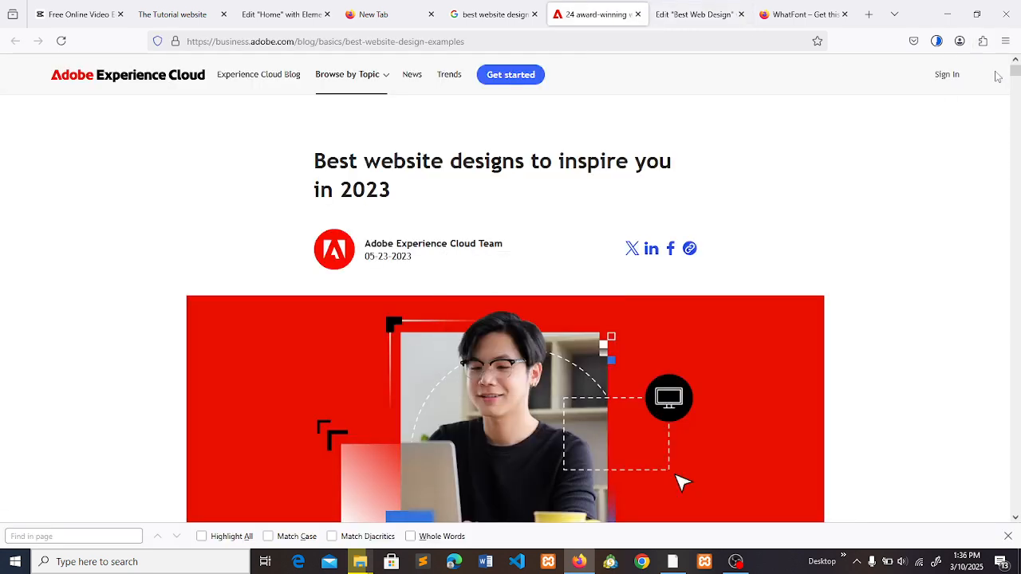
- Try to select and save the article's X, LinkedIn, Facebook and link share icons directly from the page
right_click(659, 263)
drag(617, 241, 703, 232)
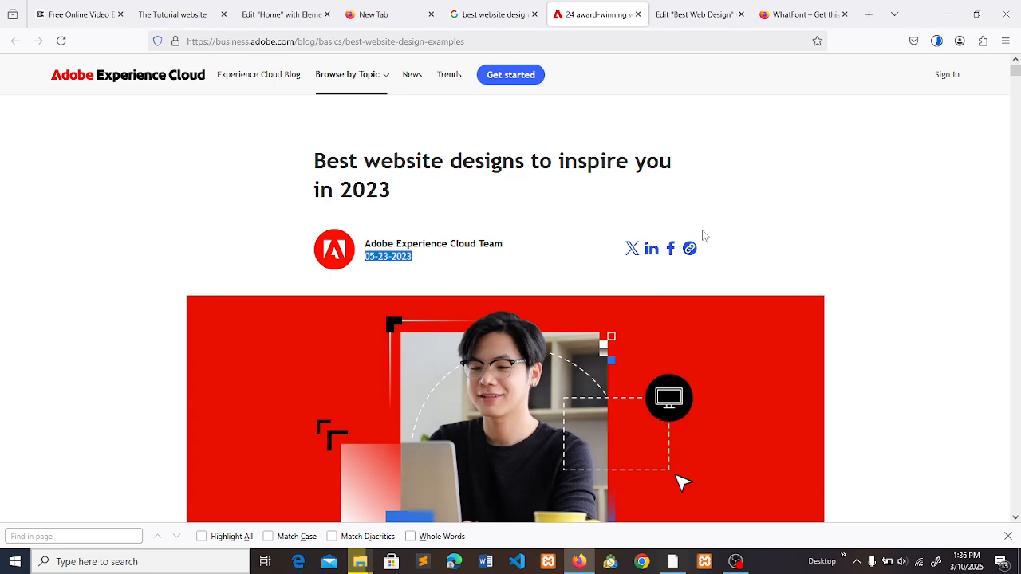
click(712, 260)
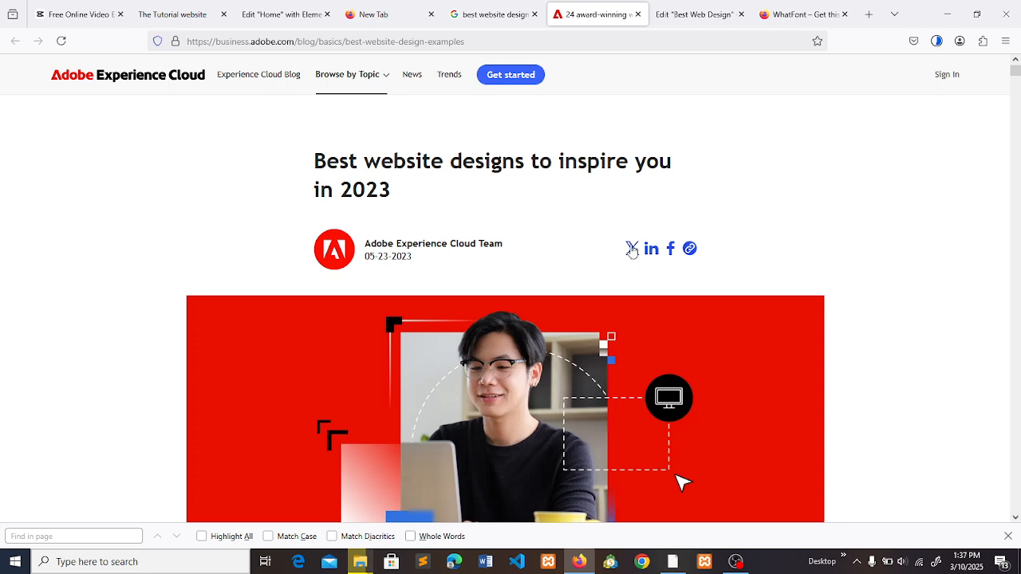
drag(624, 233, 704, 246)
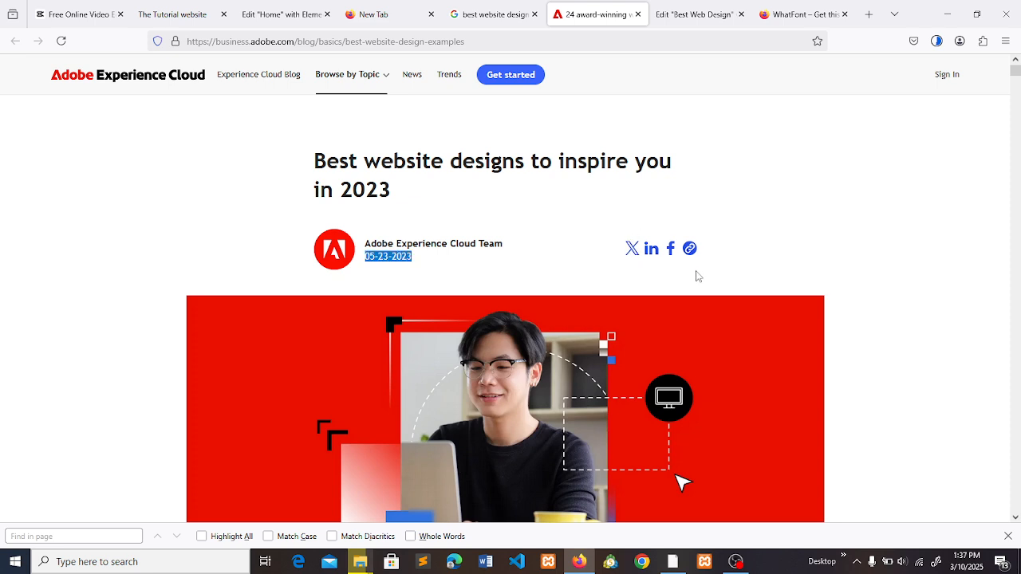
click(693, 279)
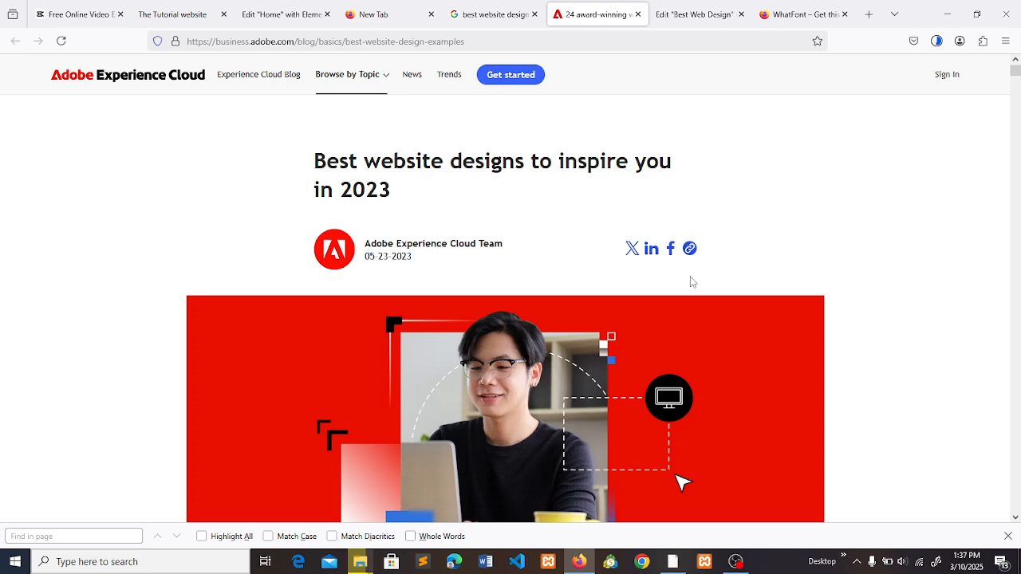
right_click(632, 252)
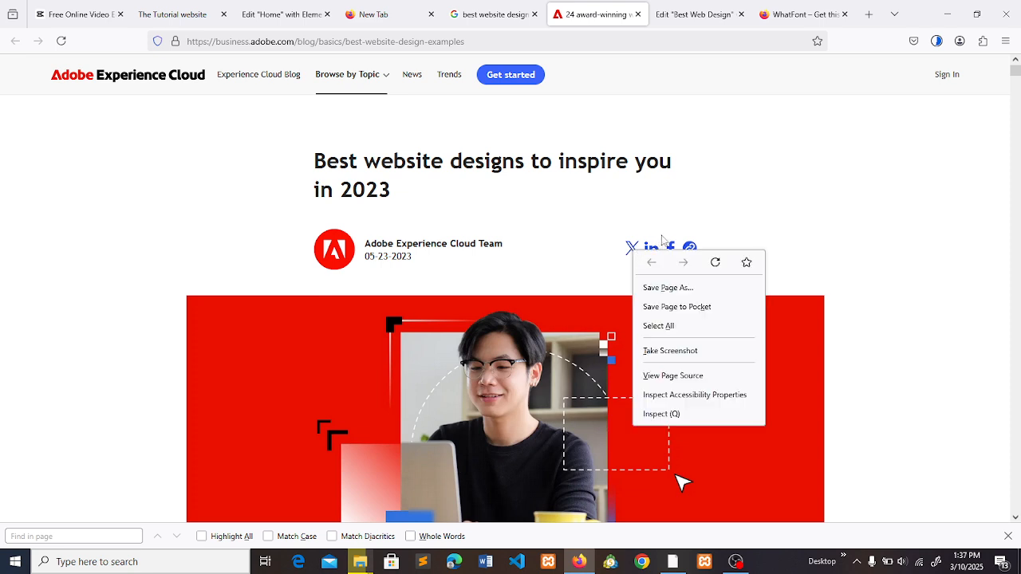
click(650, 226)
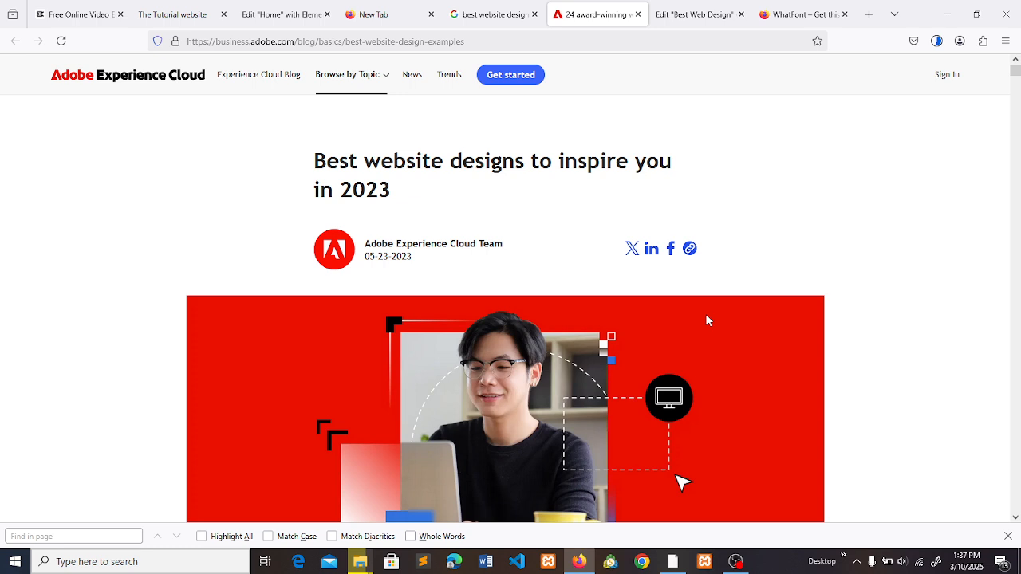
right_click(632, 252)
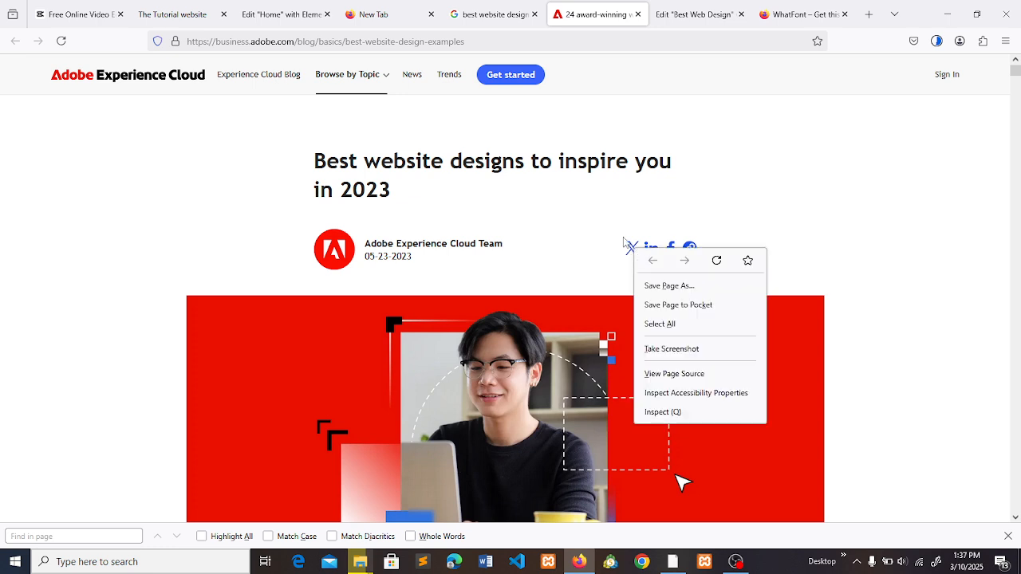
key(Escape)
click(633, 252)
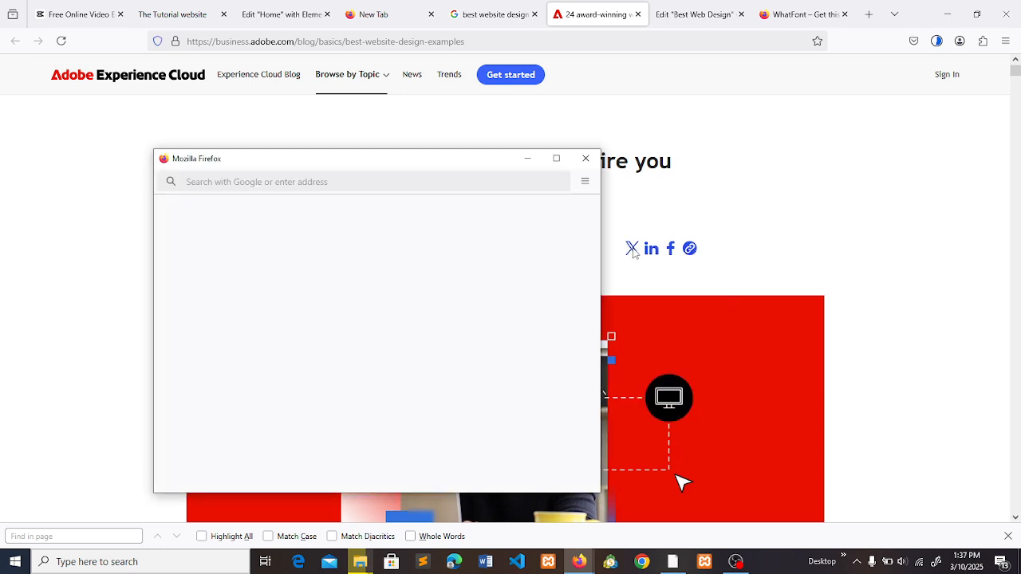
click(583, 158)
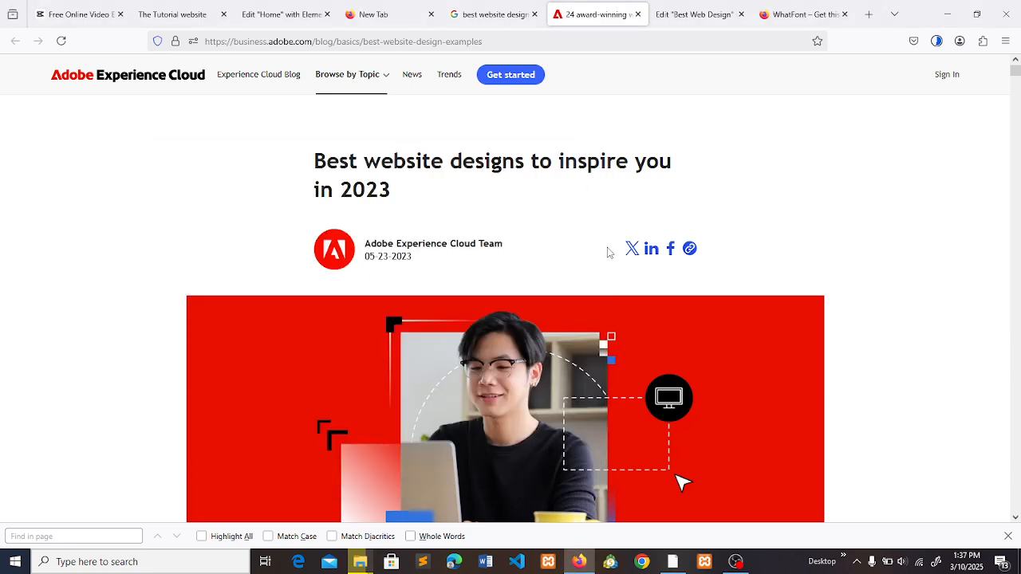
right_click(632, 252)
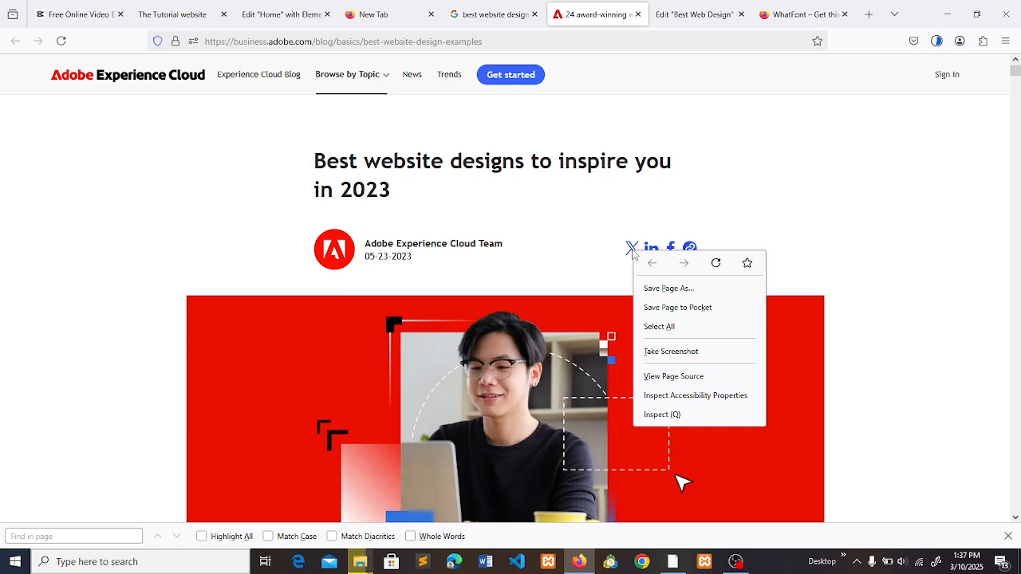
click(675, 209)
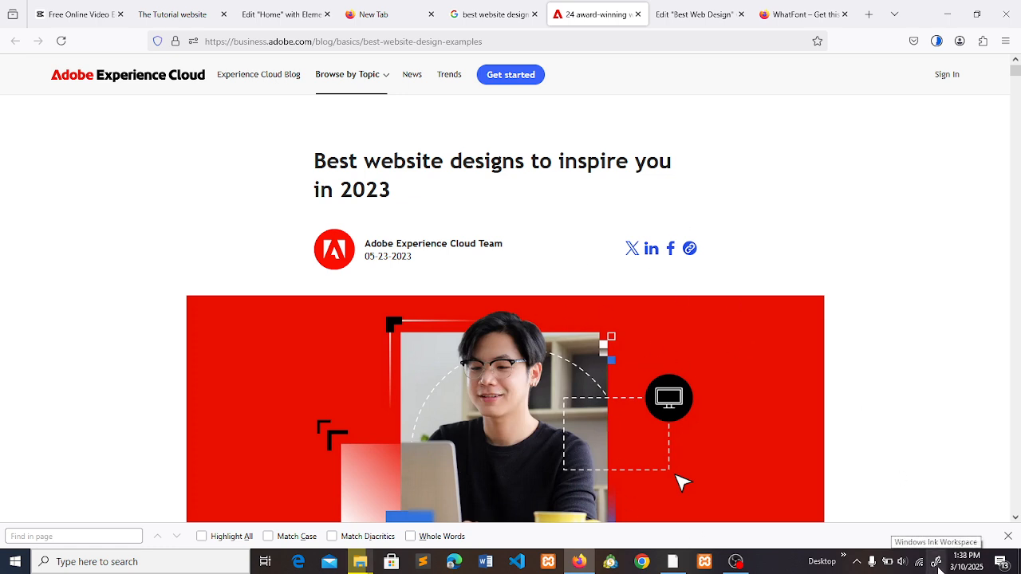
- Switch to Paint and paste the full-screen screenshot of the Adobe article onto the blank canvas
click(147, 562)
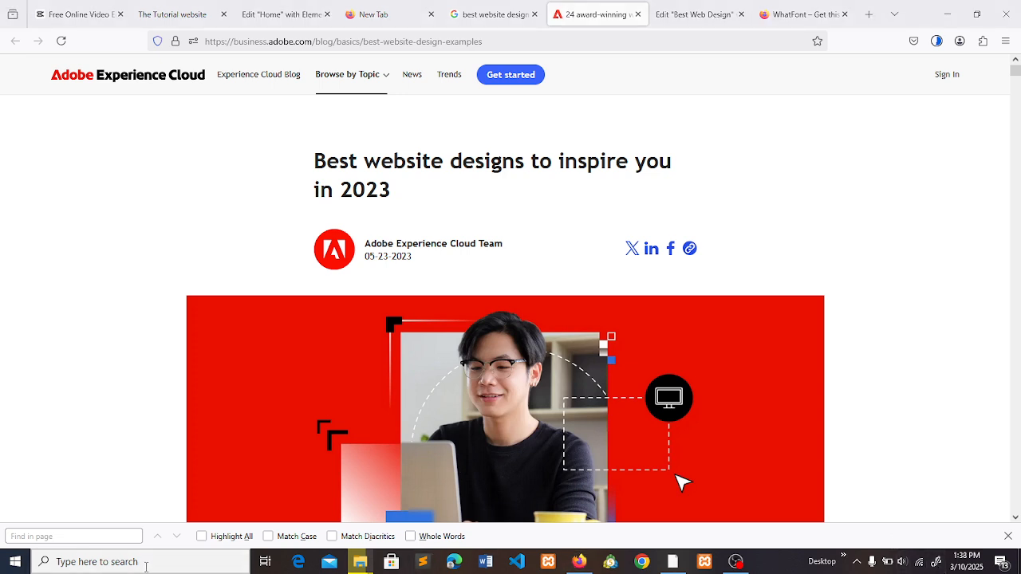
text(paint)
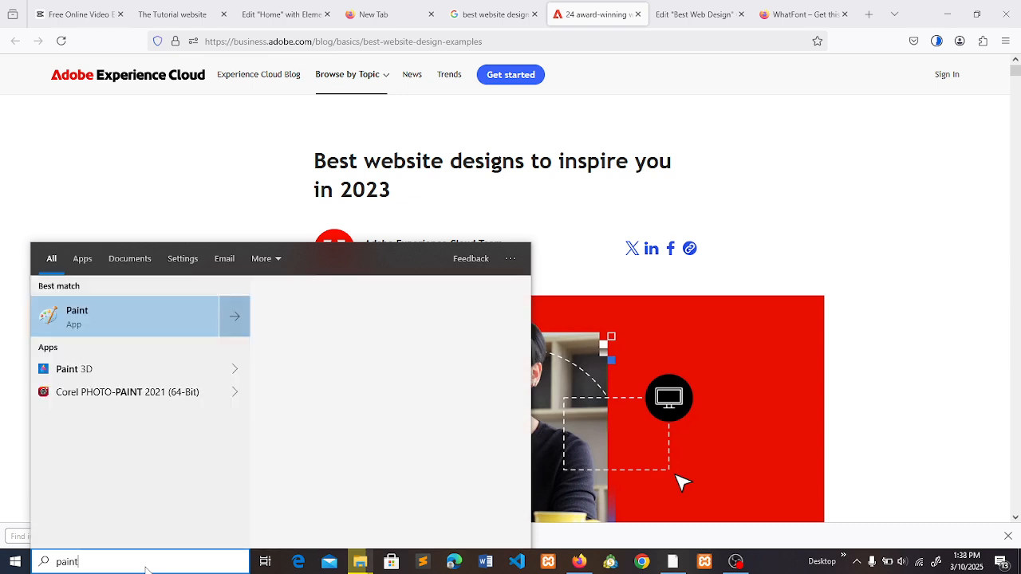
key(Return)
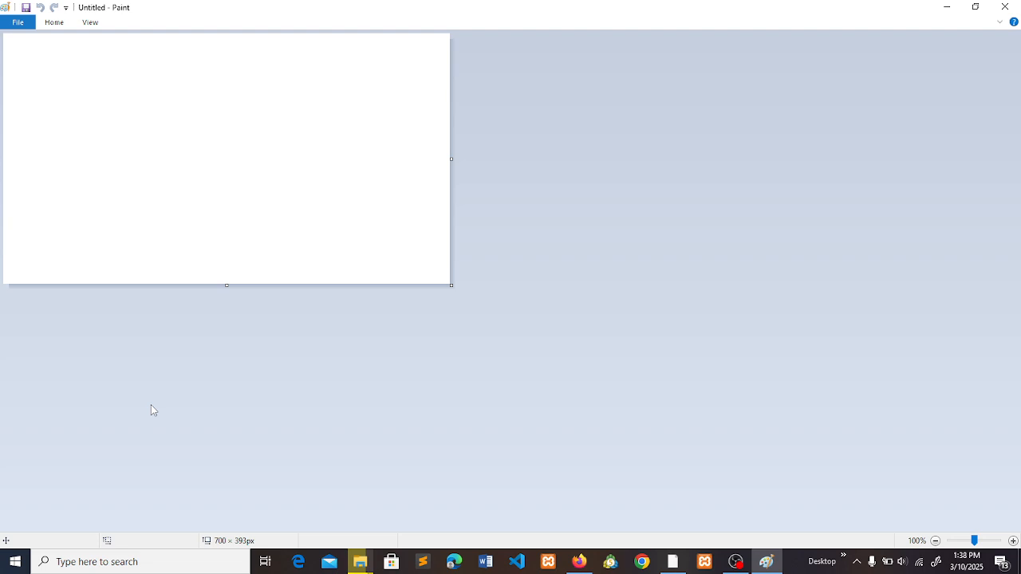
key(ctrl+v)
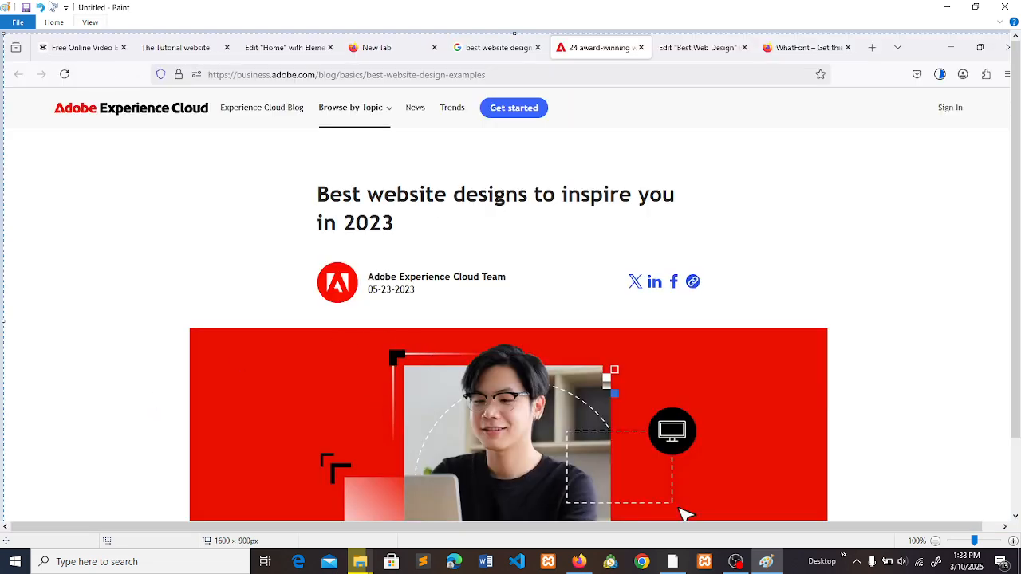
- Crop the pasted screenshot to the four share icons beside the author row, an area of about 134 × 46 px
click(51, 23)
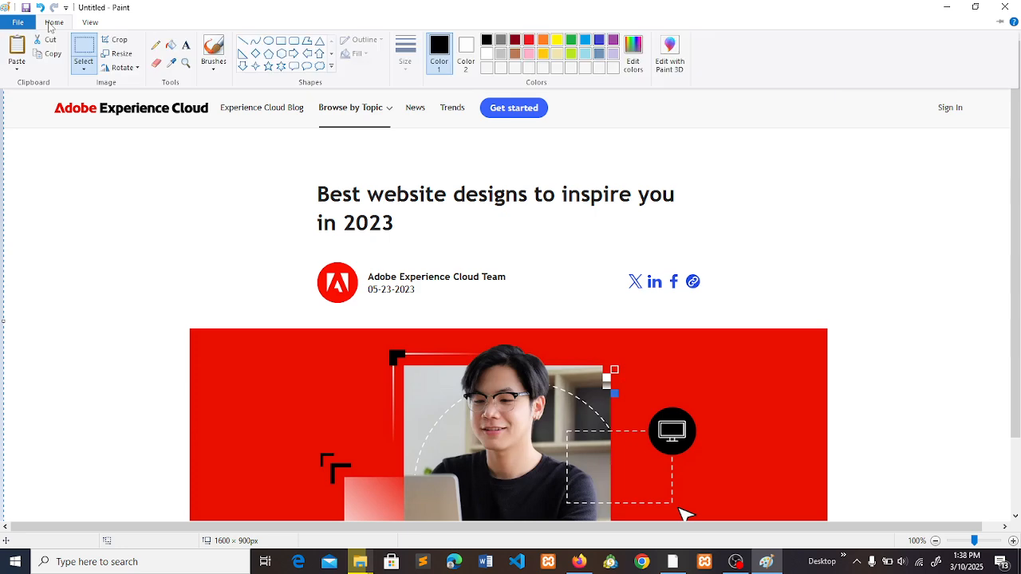
click(84, 49)
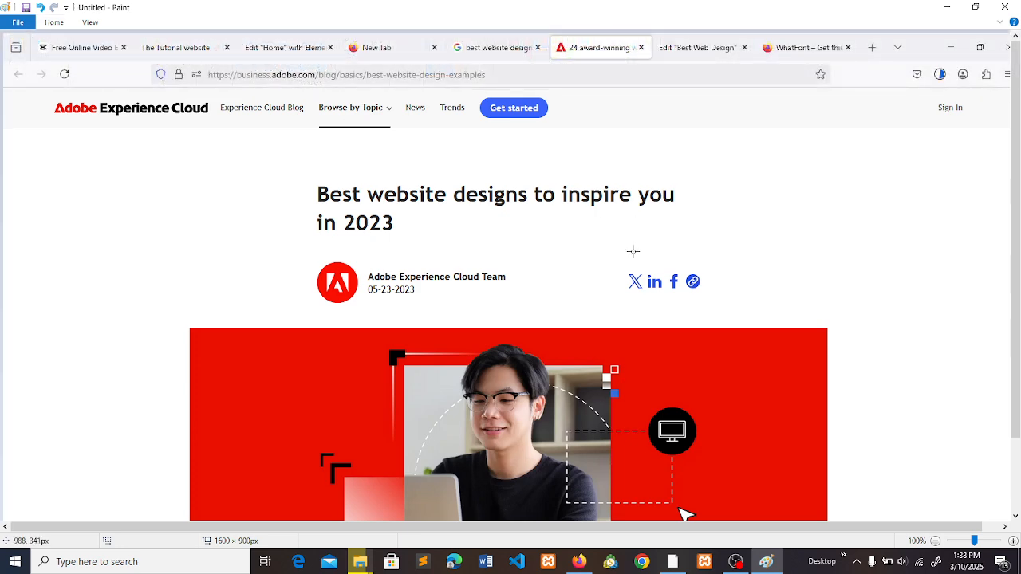
mouse_move(620, 263)
mouse_down()
mouse_move(698, 279)
mouse_move(716, 294)
mouse_move(710, 299)
mouse_up()
click(55, 23)
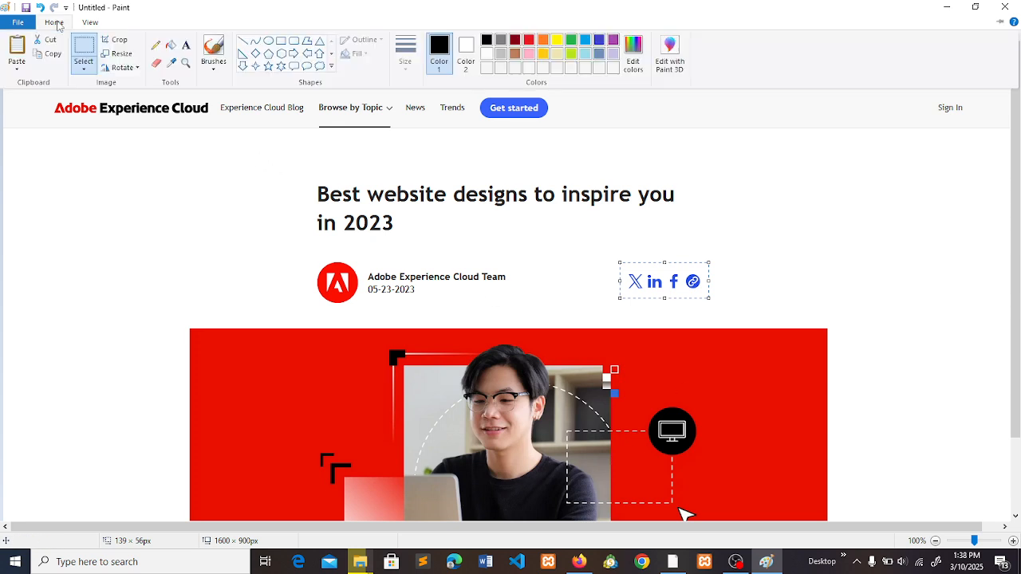
click(84, 54)
drag(616, 266, 707, 291)
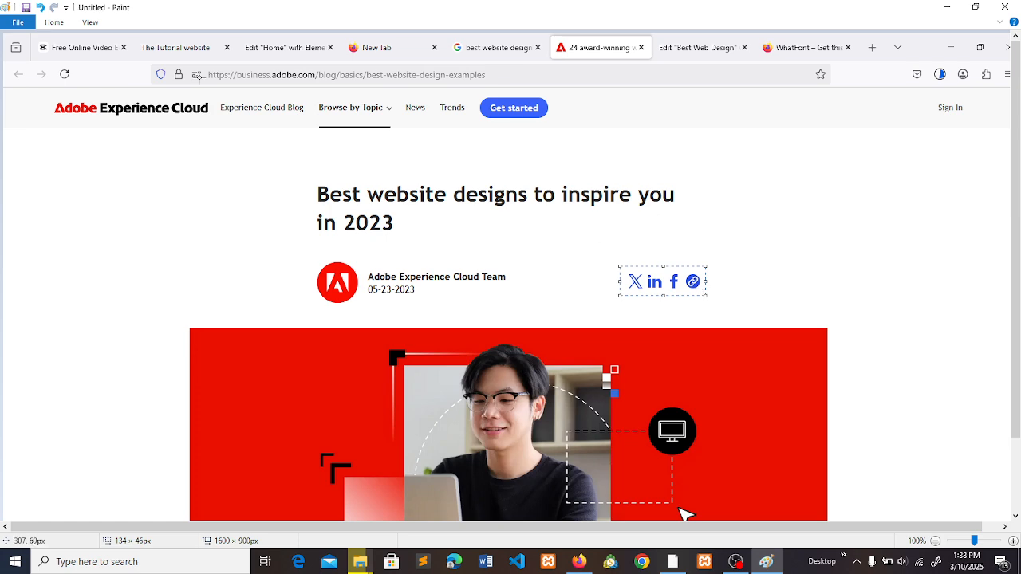
click(54, 22)
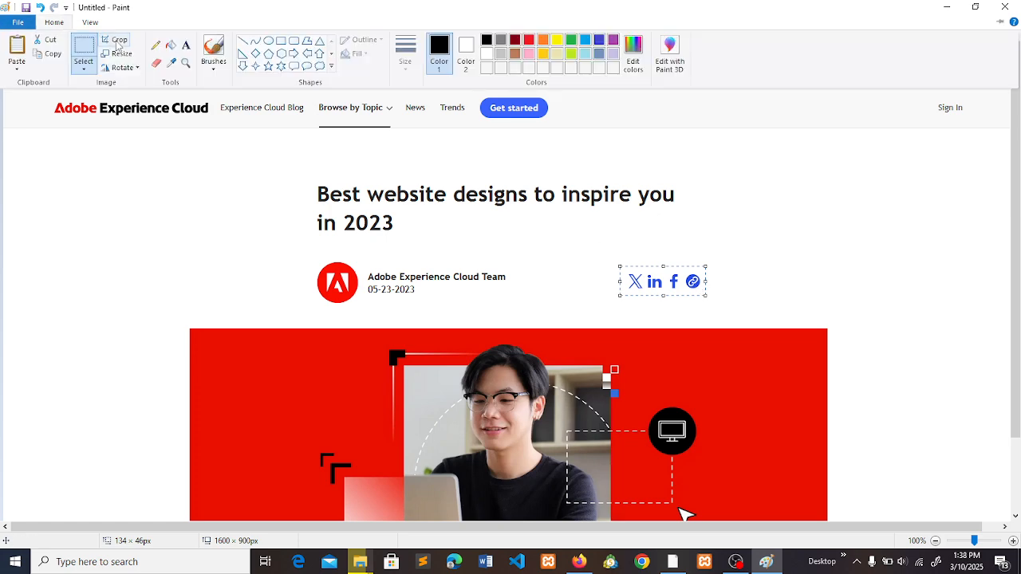
click(116, 40)
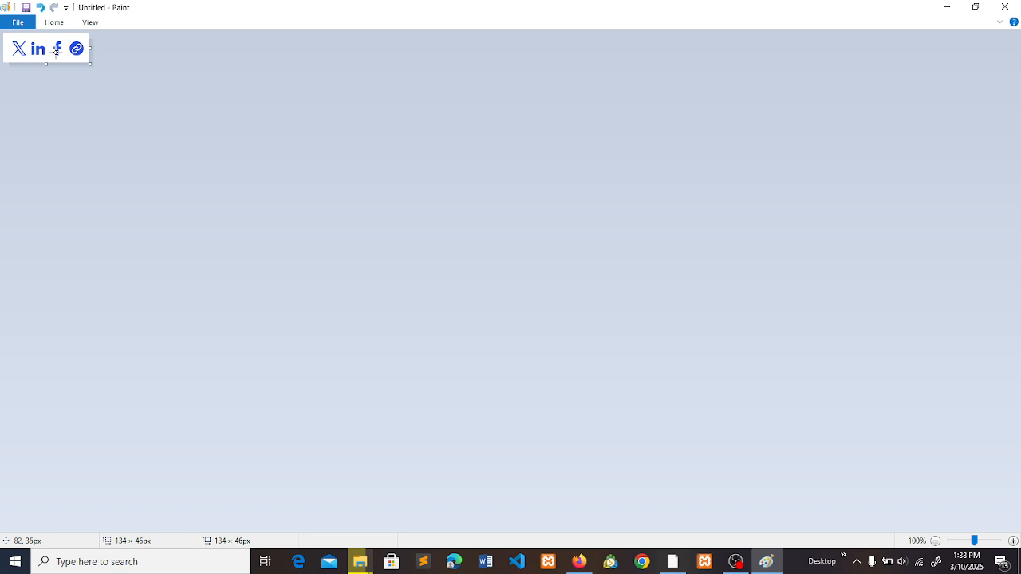
- Save the cropped share icons as a PNG named "social icons" in the Documents folder "best web outlook"
click(27, 8)
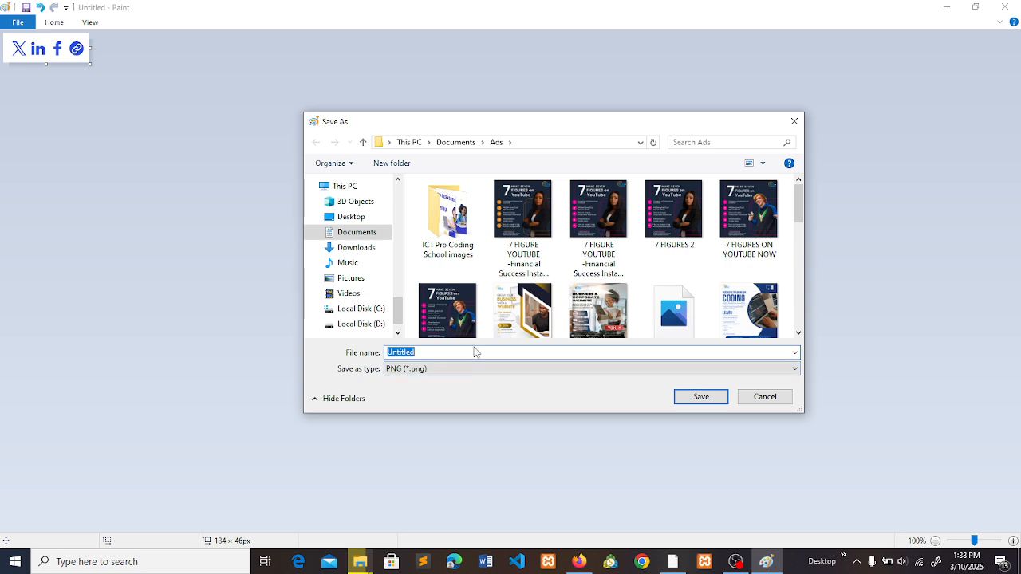
click(359, 236)
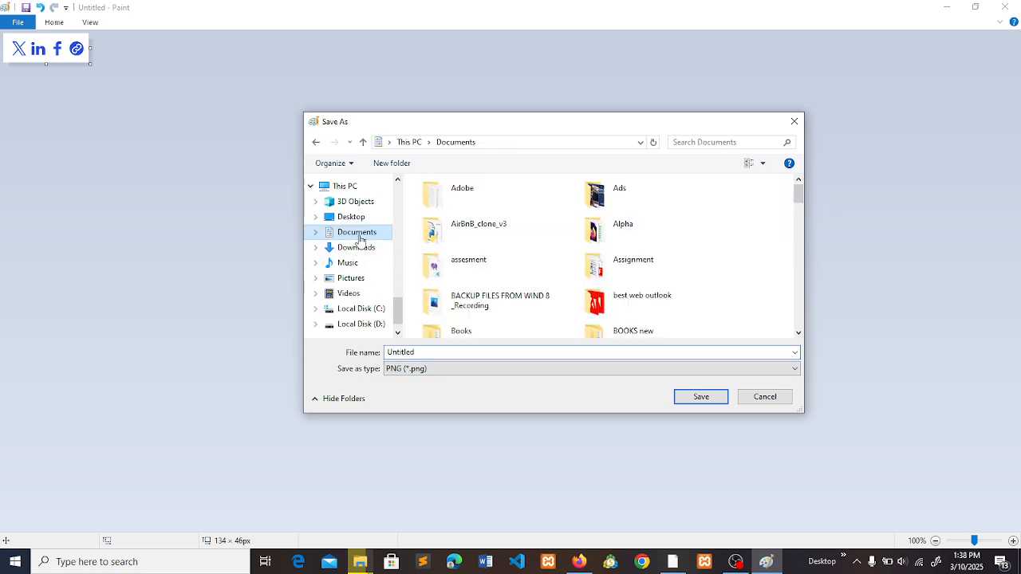
double_click(588, 298)
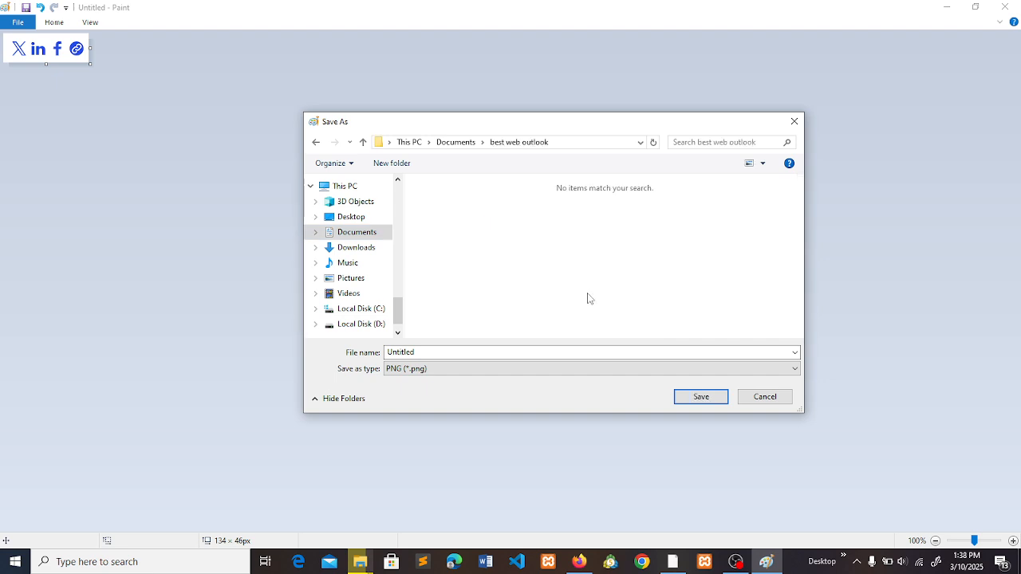
double_click(478, 349)
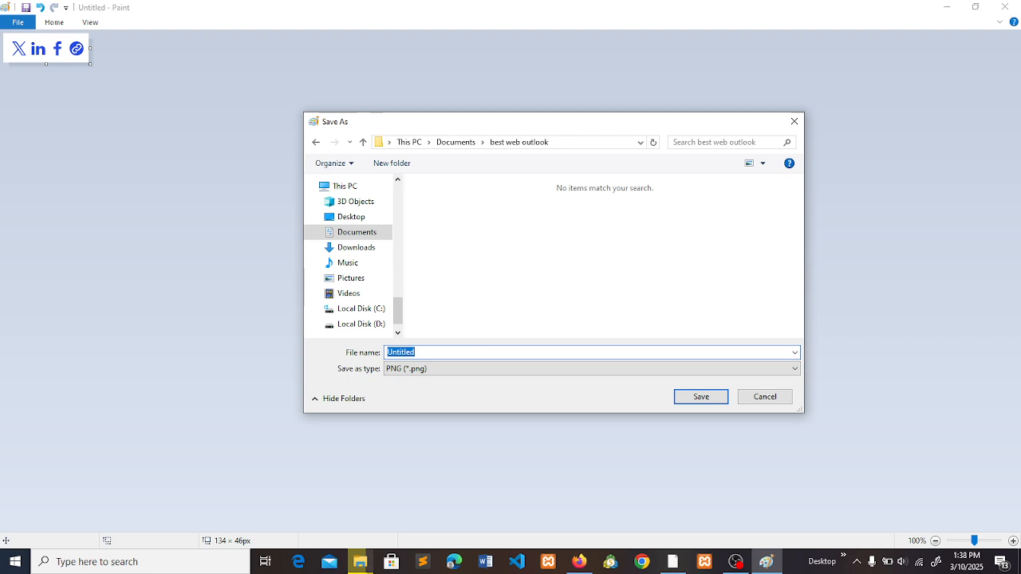
text(social icons)
key(Return)
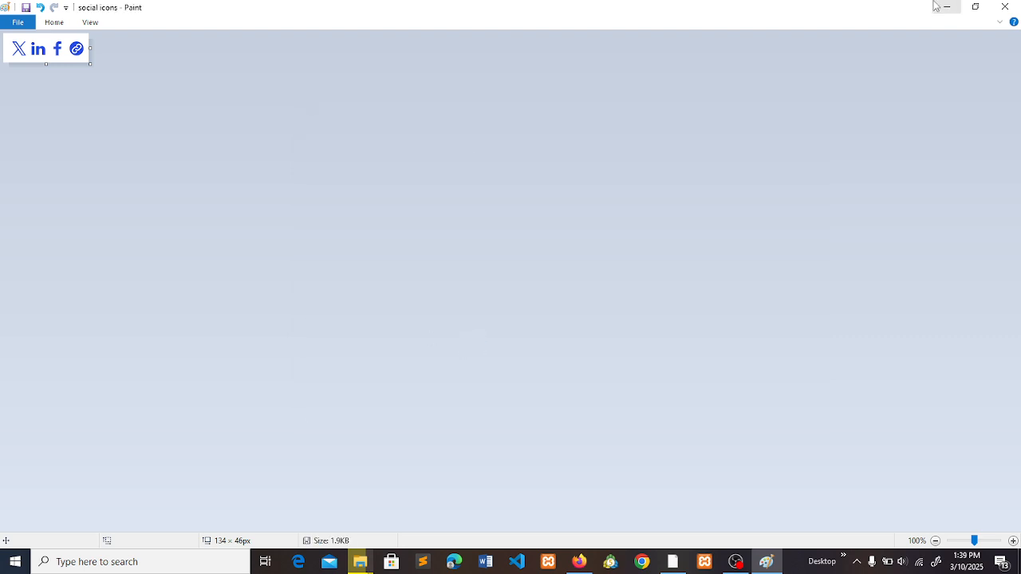
- Return to the "Best Web Design" page in Firefox, add an Image widget, and upload the "social icons" file as its image
click(941, 7)
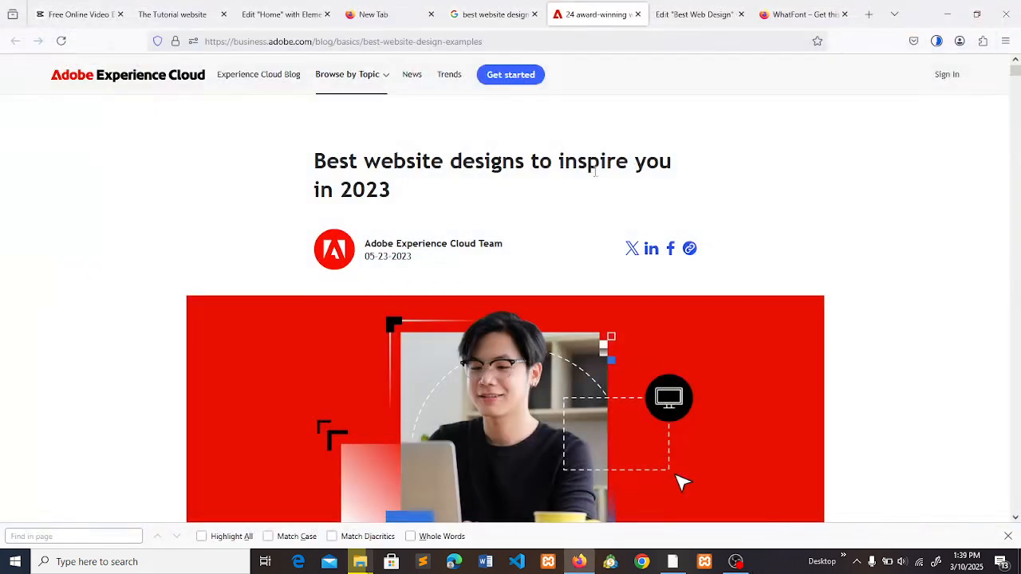
click(667, 22)
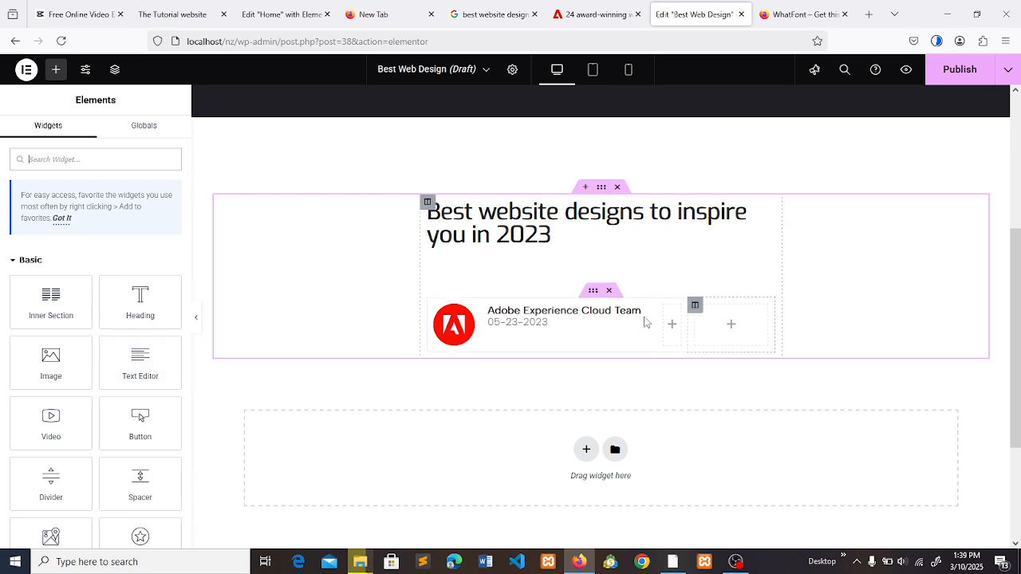
click(50, 363)
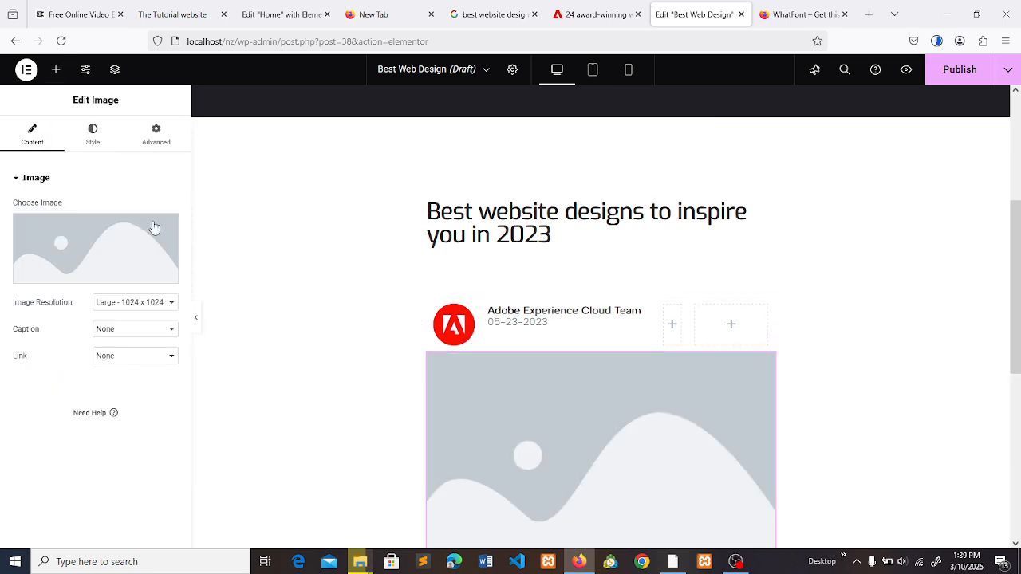
click(78, 256)
click(201, 119)
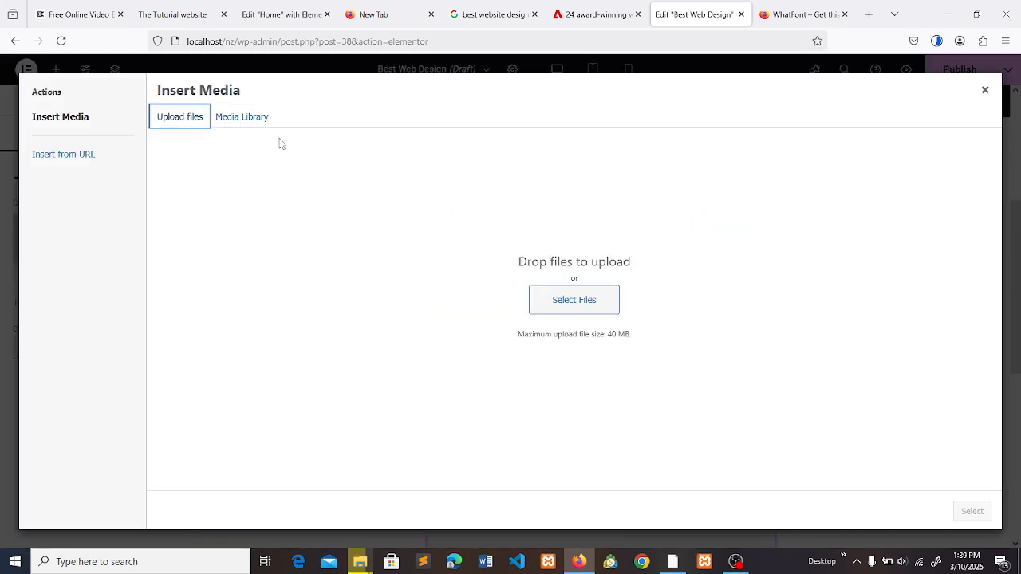
click(555, 312)
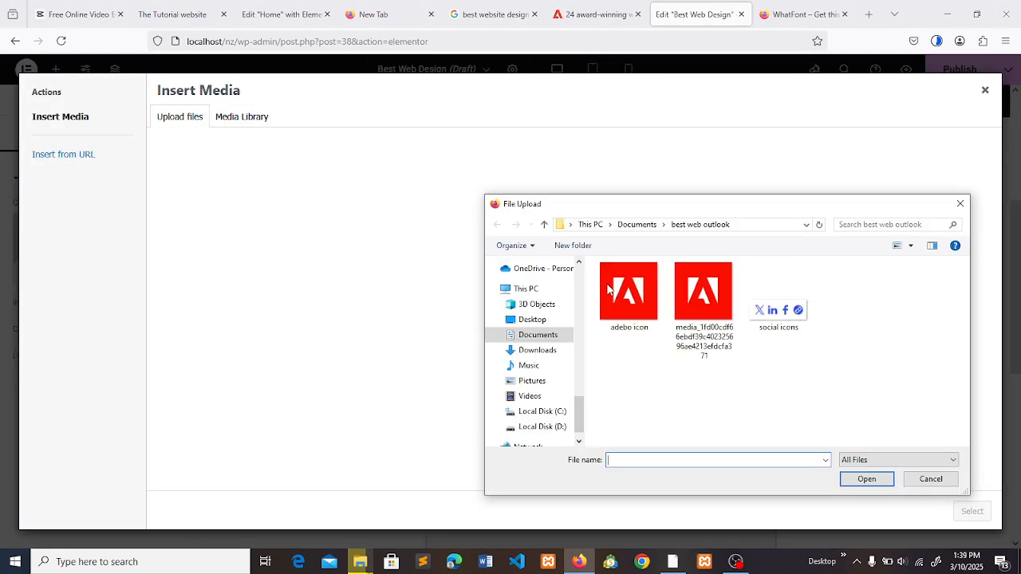
click(795, 309)
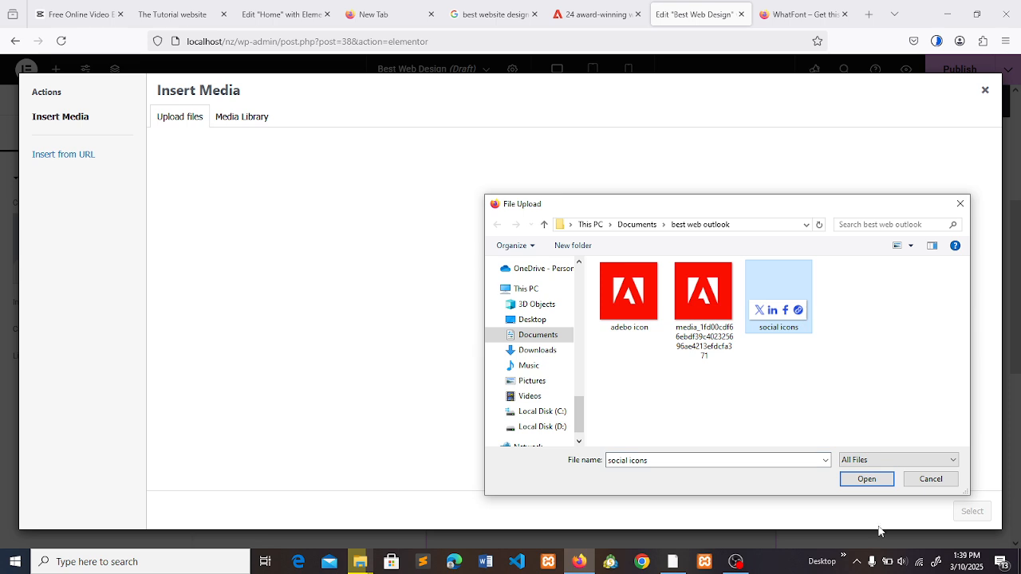
click(866, 479)
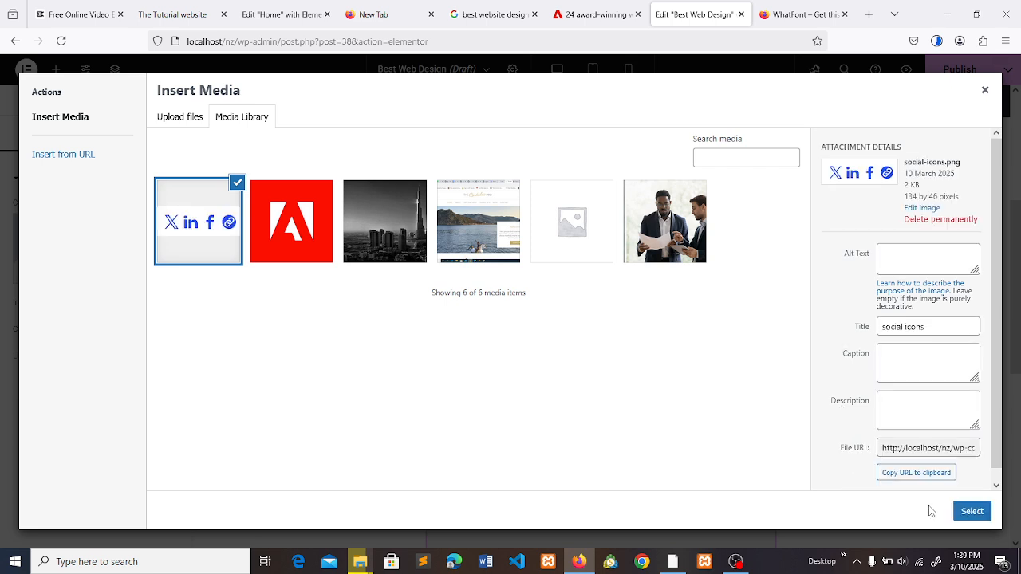
click(971, 511)
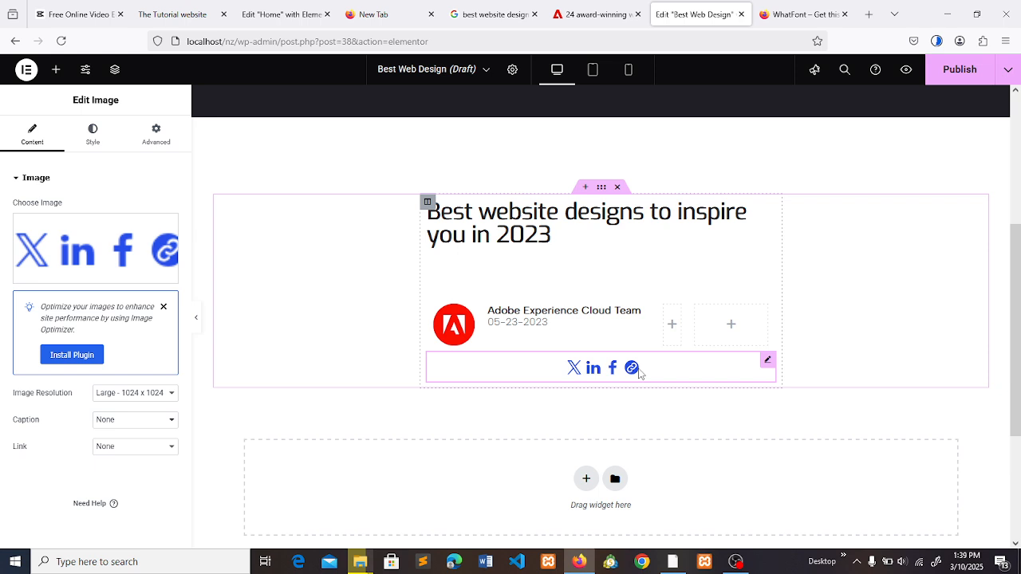
- Move the social icons image into the empty last column of the author row and compare the row with the Adobe article
drag(638, 372, 715, 320)
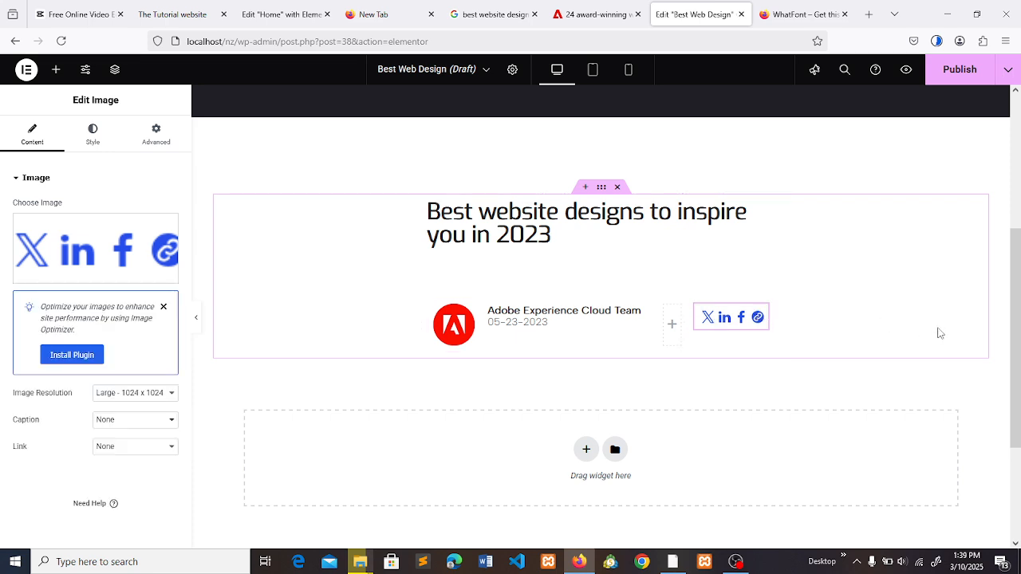
click(581, 10)
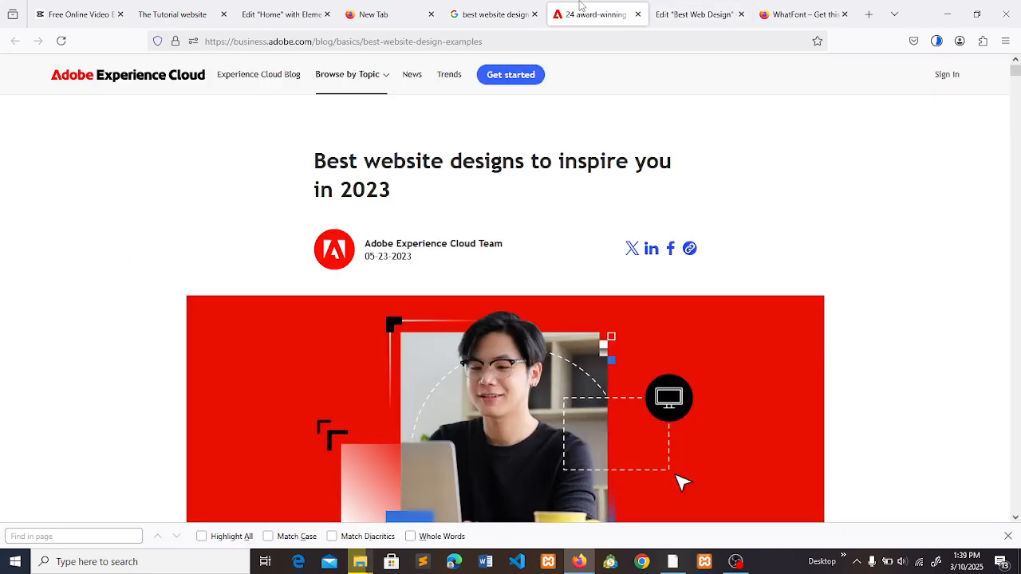
click(692, 10)
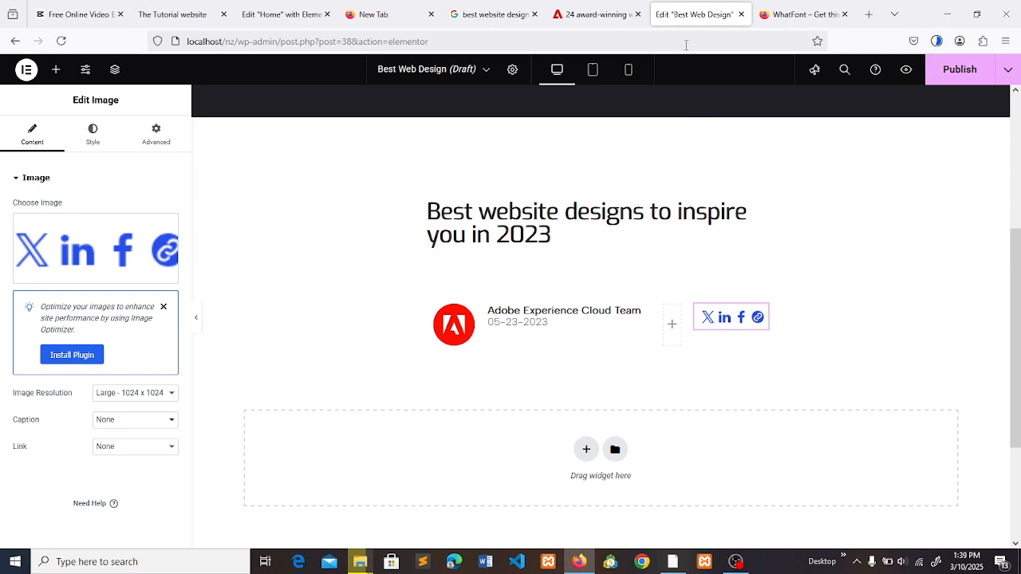
click(587, 8)
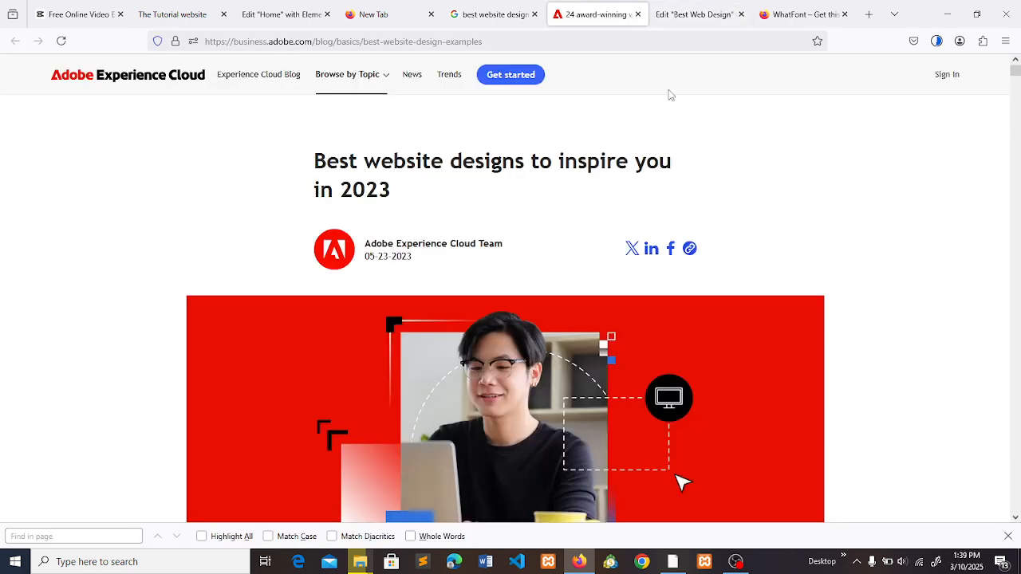
- Set the boxed content width of the section holding the heading and author row to 725
click(660, 8)
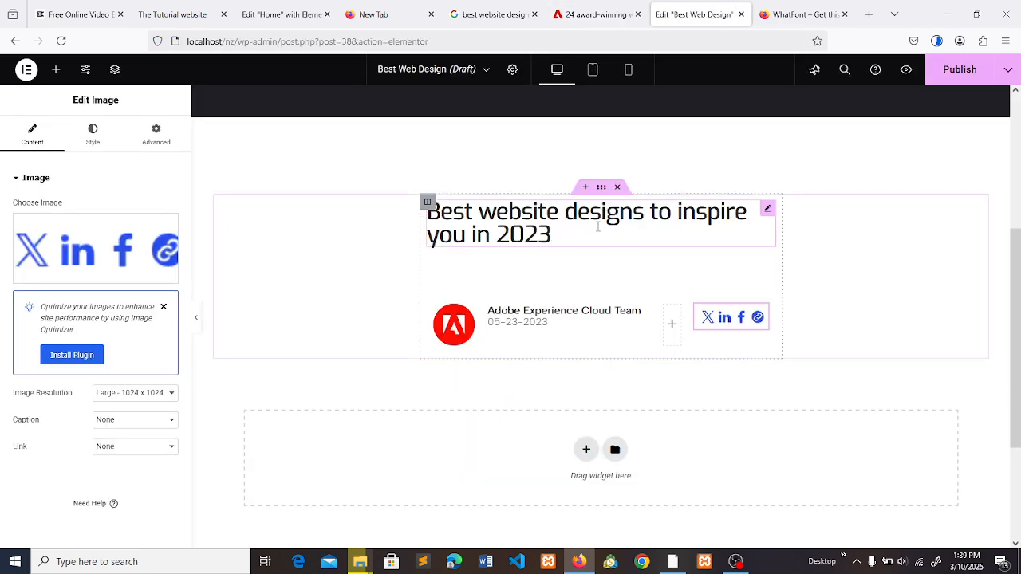
click(599, 190)
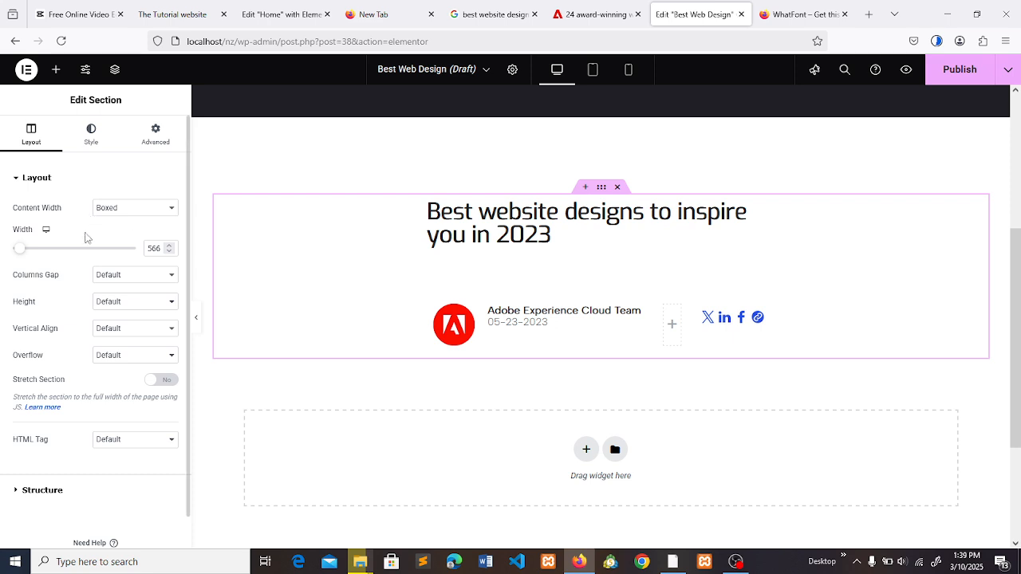
drag(28, 249, 42, 252)
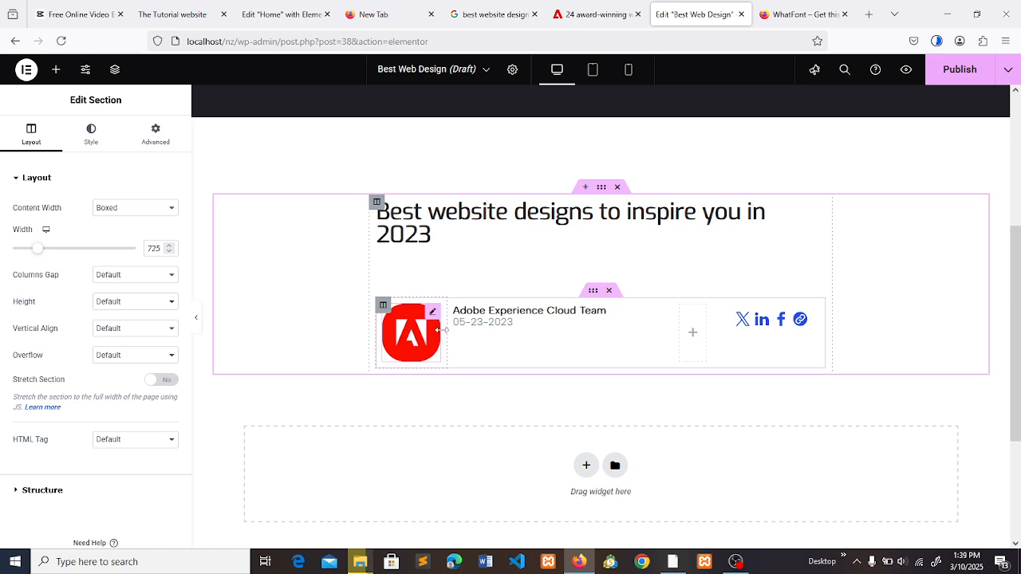
- Narrow the logo and author text columns slightly, widening the empty column before the share icons, and check the row against the Adobe article
mouse_move(439, 330)
mouse_down()
mouse_move(429, 338)
mouse_move(456, 327)
mouse_up()
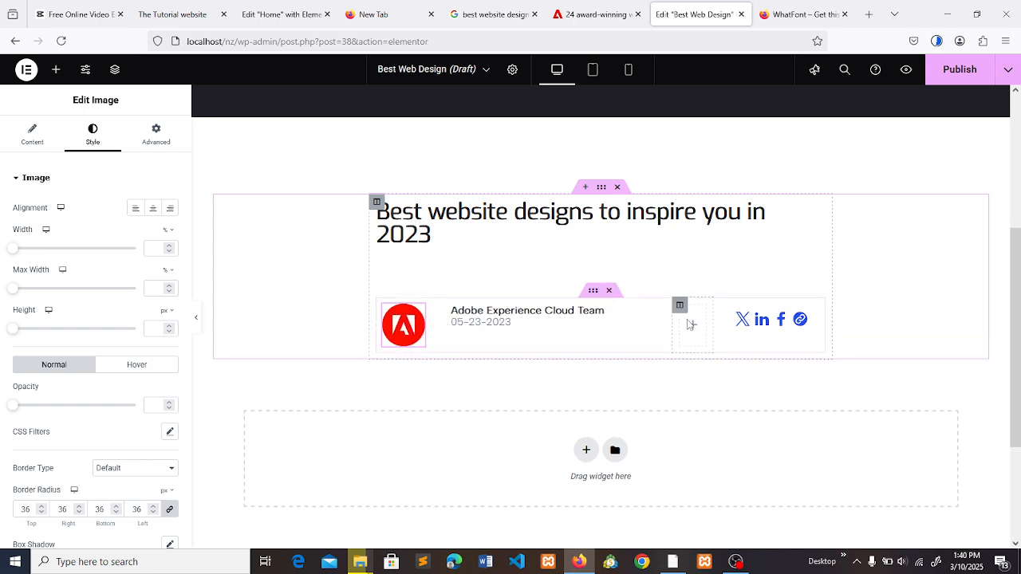
drag(668, 319, 661, 320)
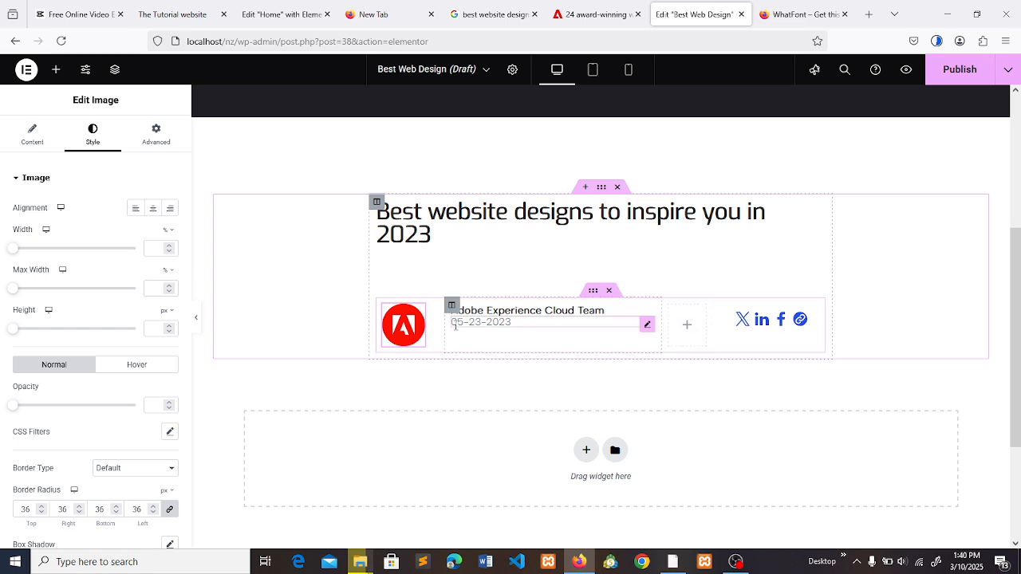
click(449, 324)
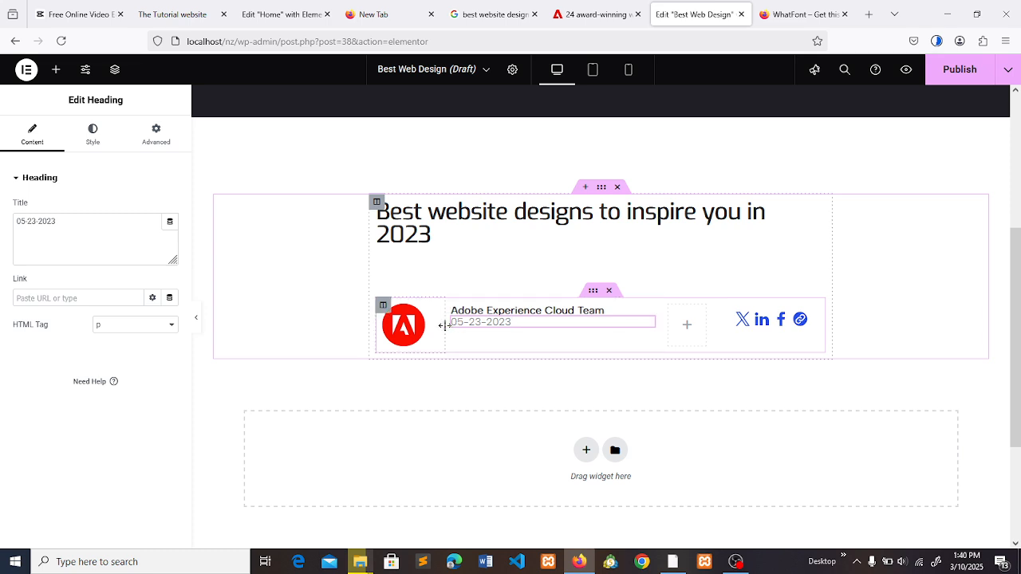
mouse_move(444, 325)
mouse_down()
mouse_move(434, 323)
mouse_move(445, 324)
mouse_up()
click(418, 324)
click(597, 14)
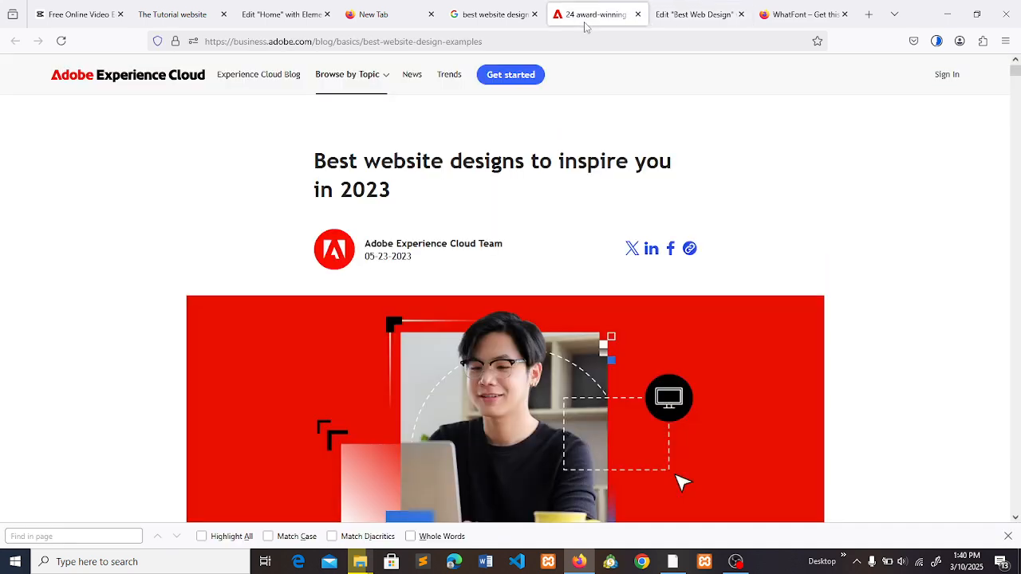
click(694, 12)
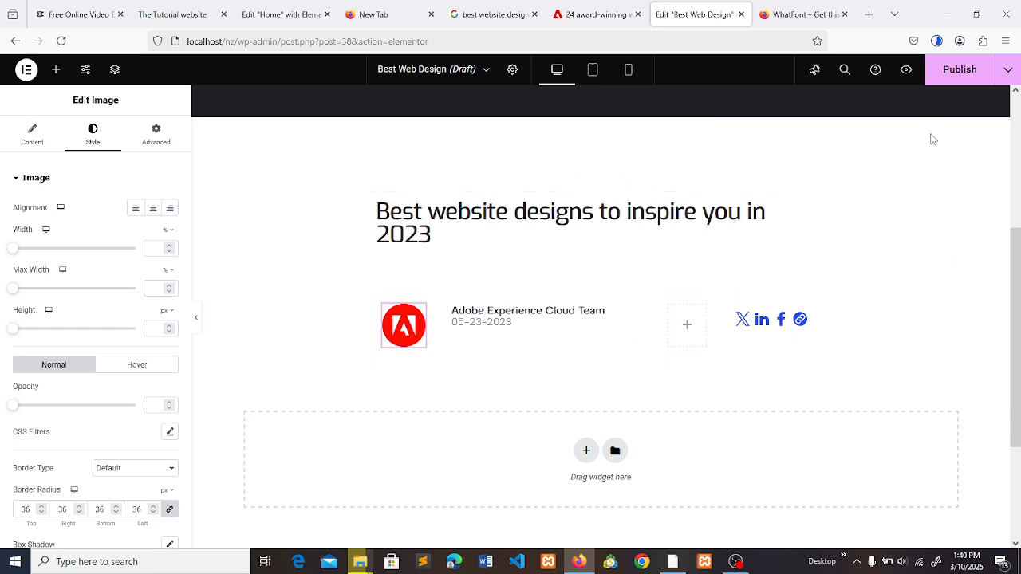
- Compare the page layout with the Adobe article and inspect the font details of the article's publication date with WhatFont
drag(1018, 272, 1020, 311)
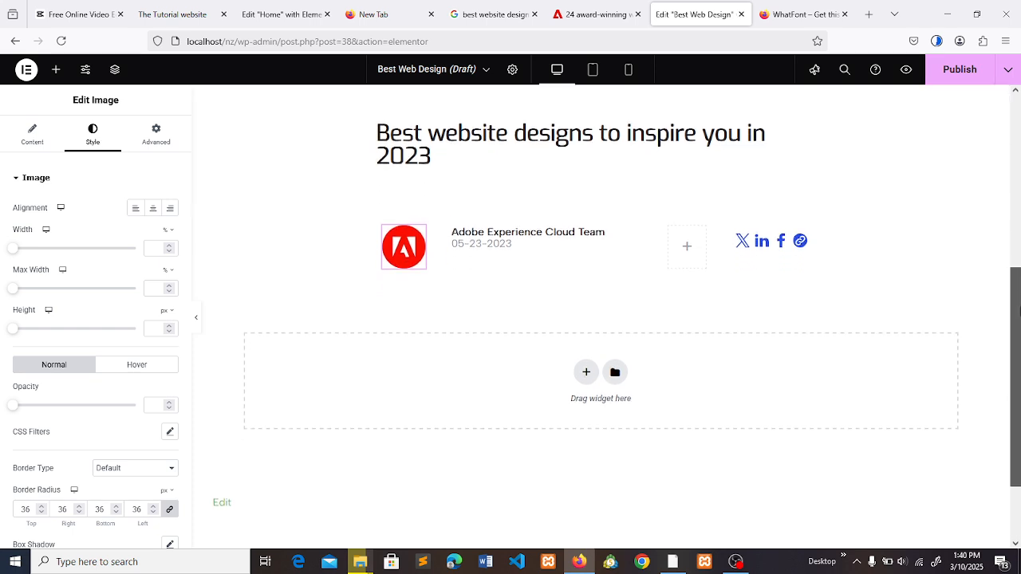
click(646, 8)
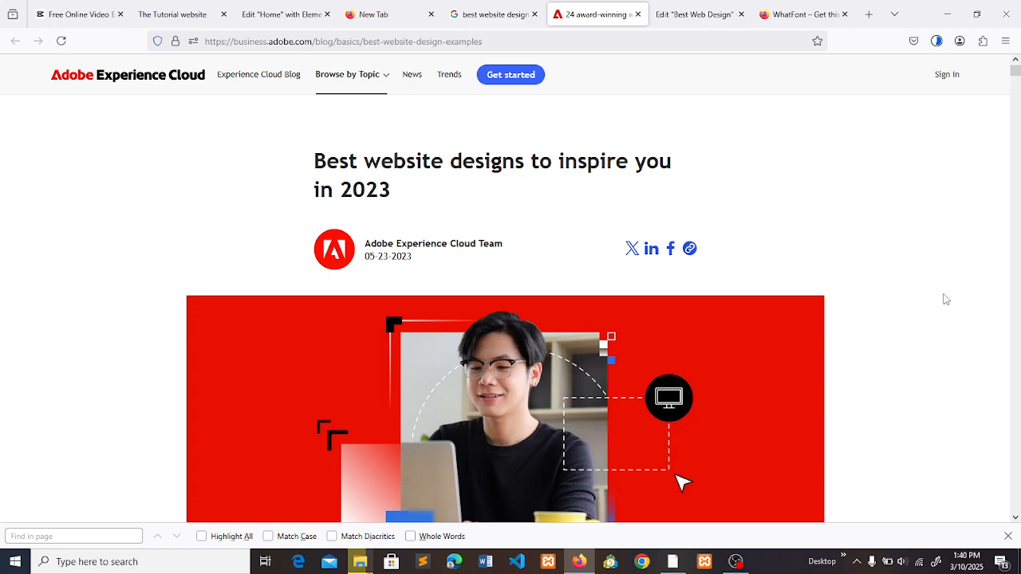
scroll(627, 421, down, 2)
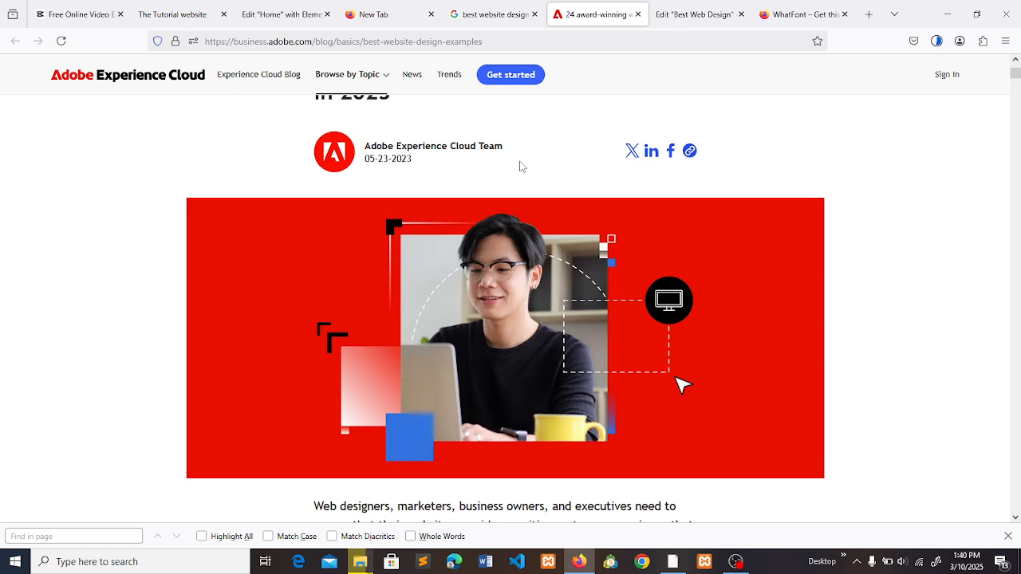
click(694, 15)
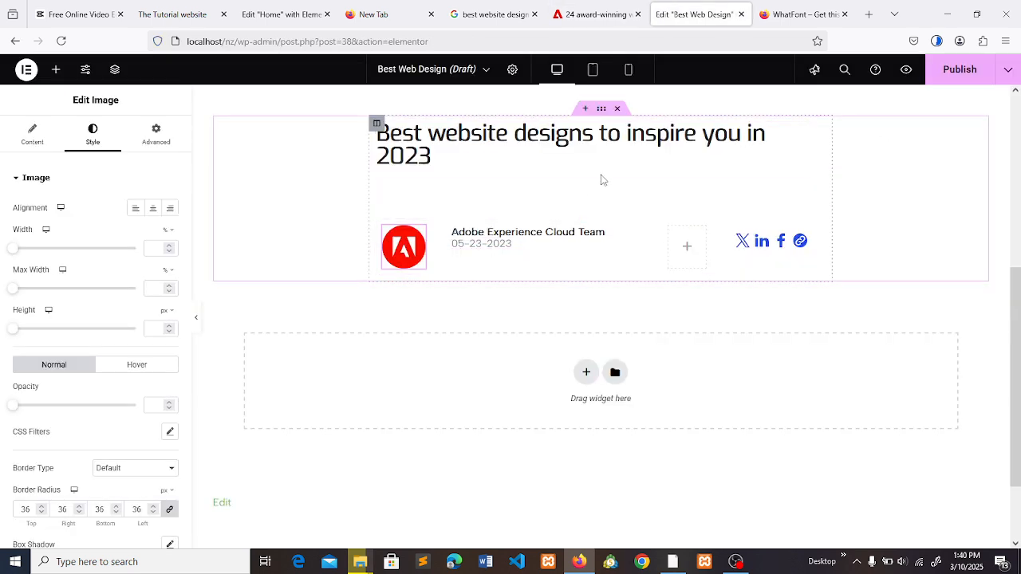
click(621, 5)
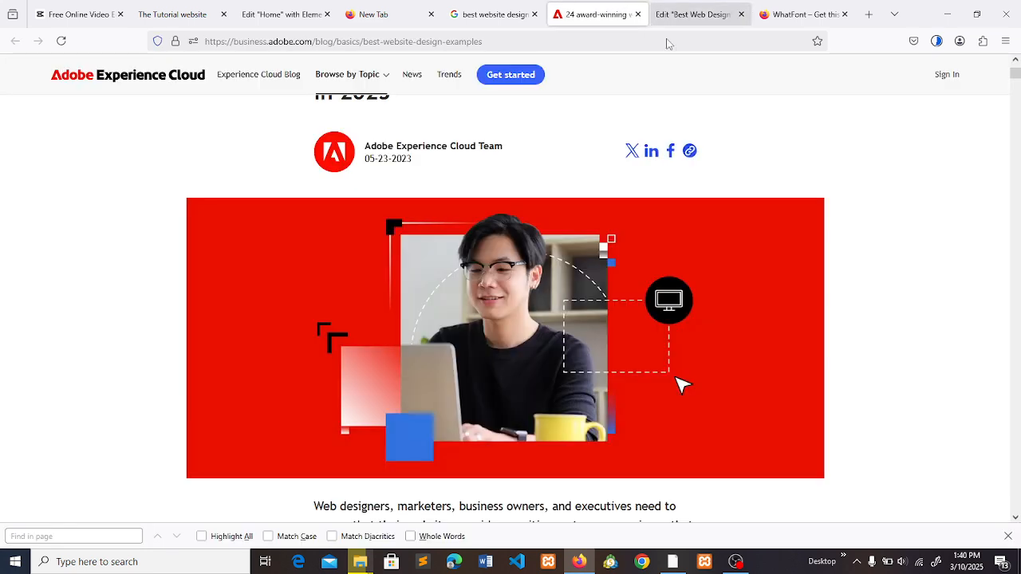
click(1002, 44)
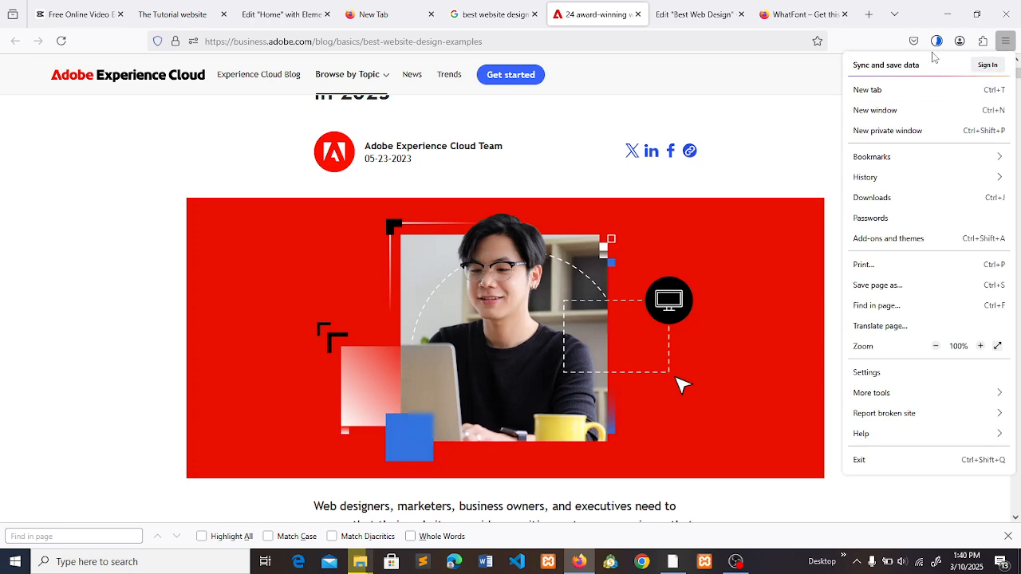
click(981, 40)
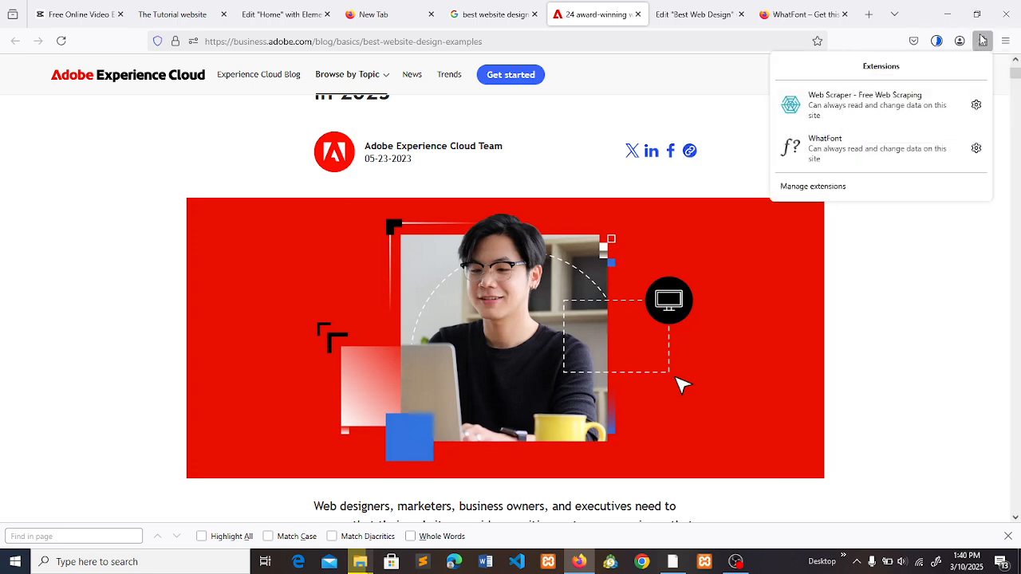
click(851, 158)
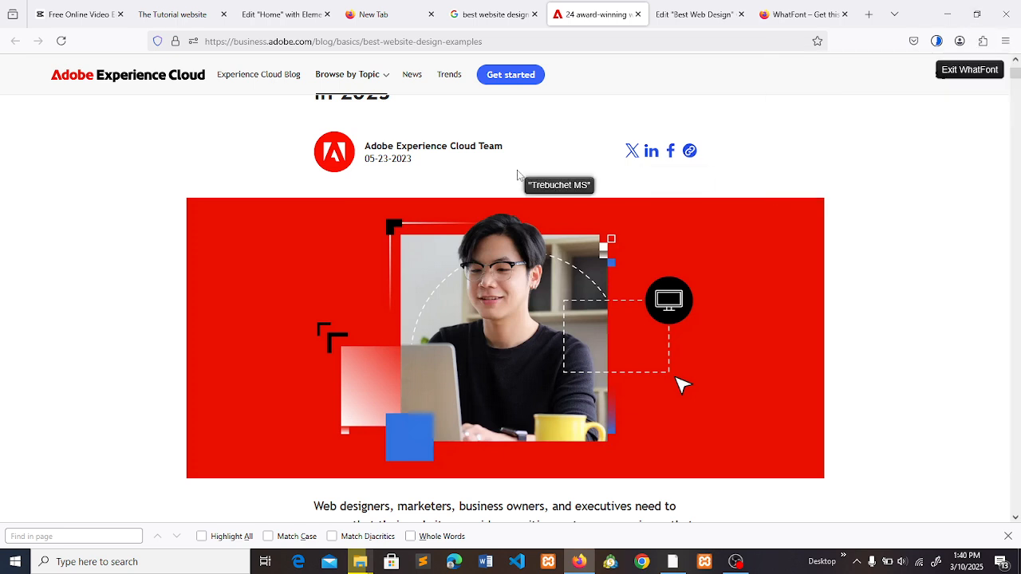
click(409, 160)
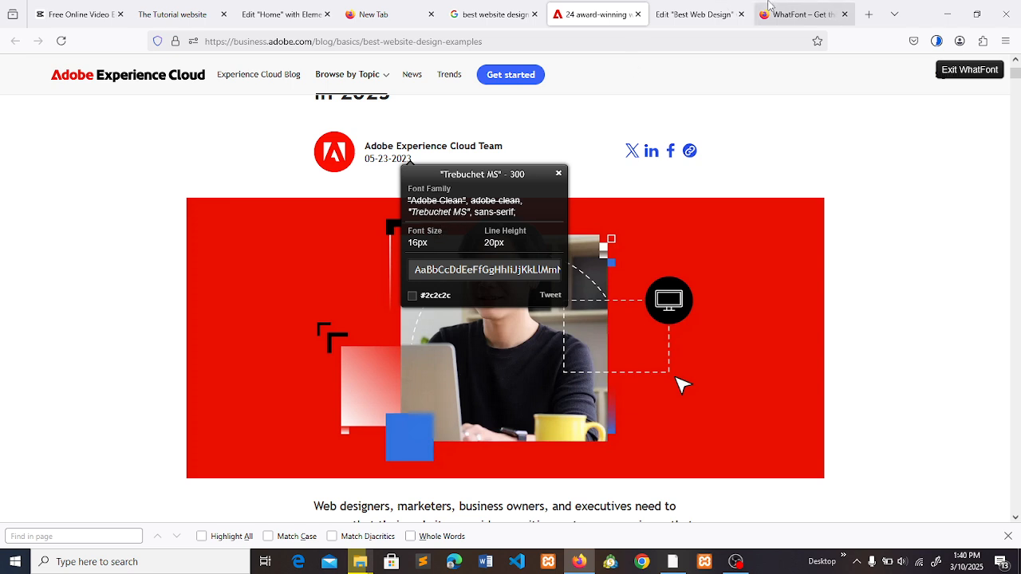
- Set the 05-23-2023 date heading's font to Trebuchet MS at 16 px, checking the family against the Adobe article
click(698, 13)
click(493, 242)
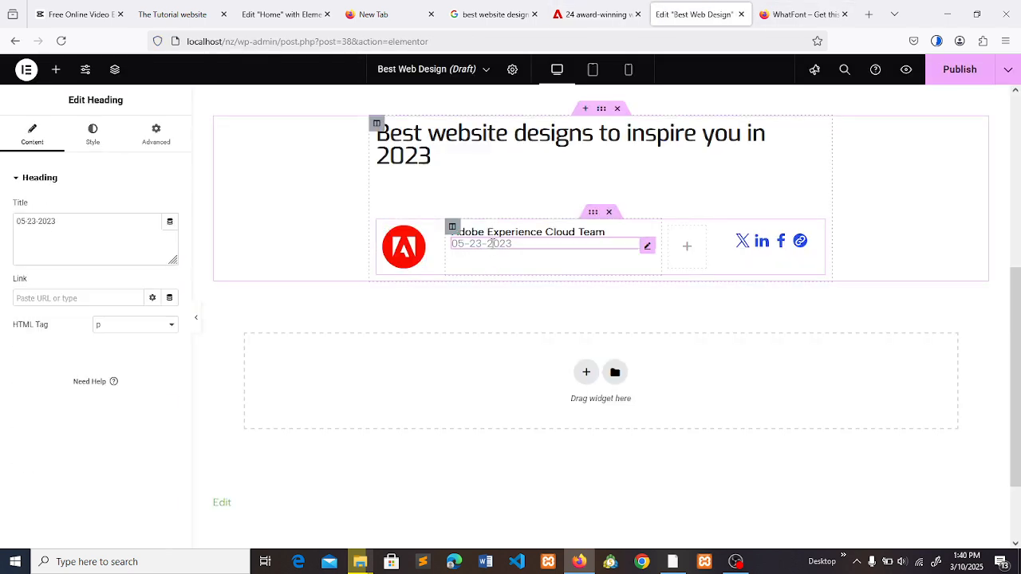
click(92, 134)
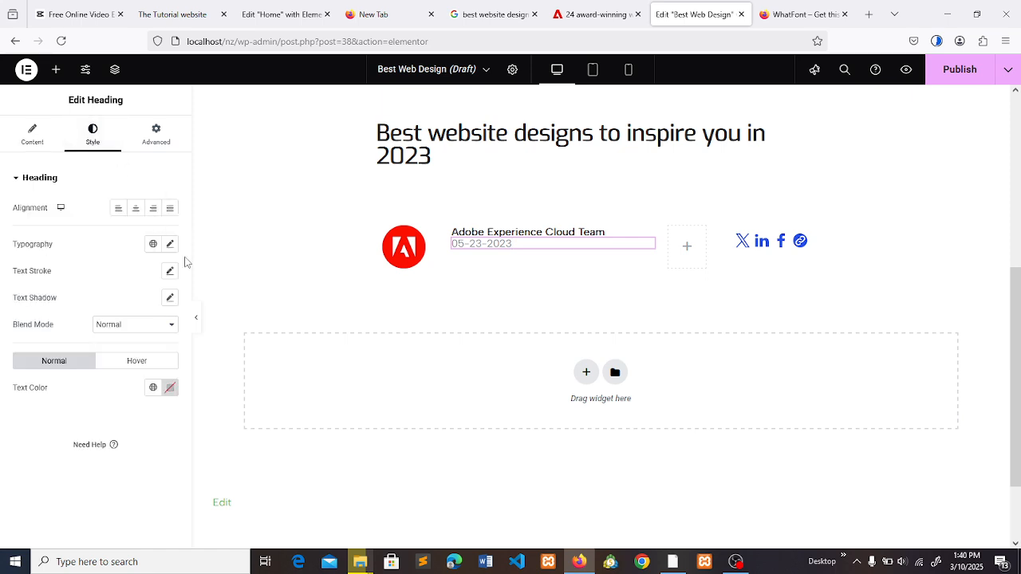
click(170, 244)
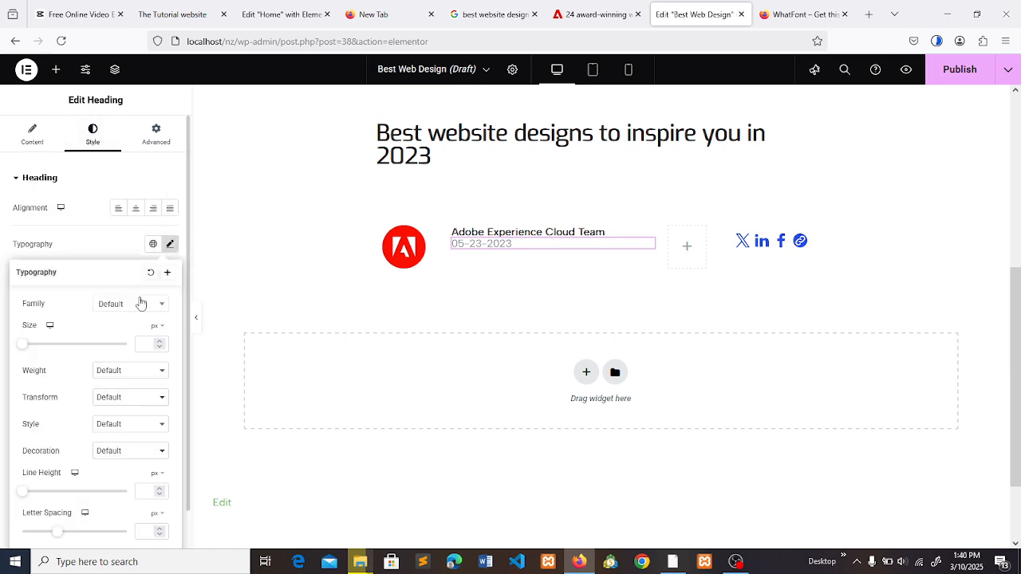
click(140, 342)
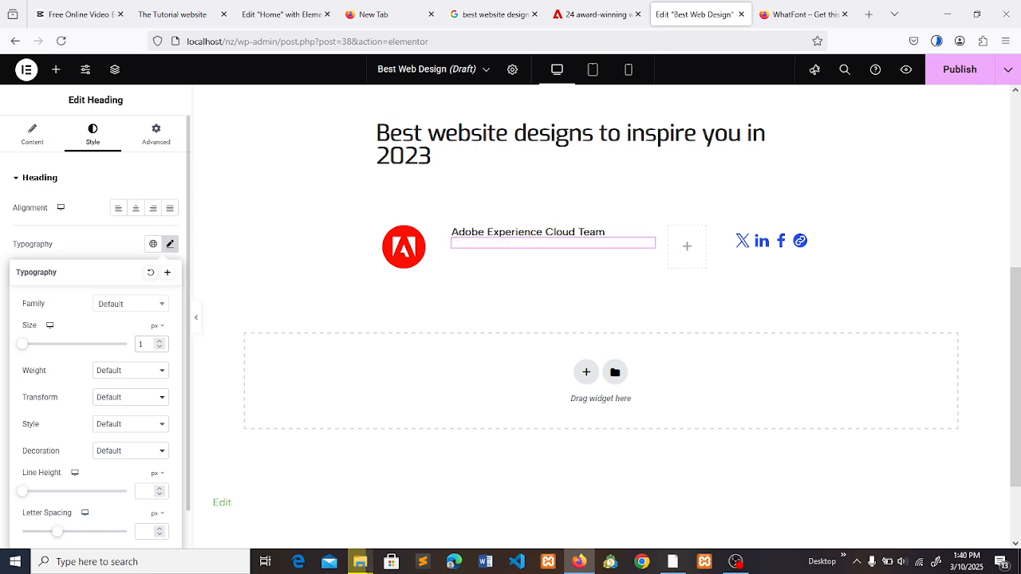
text(16)
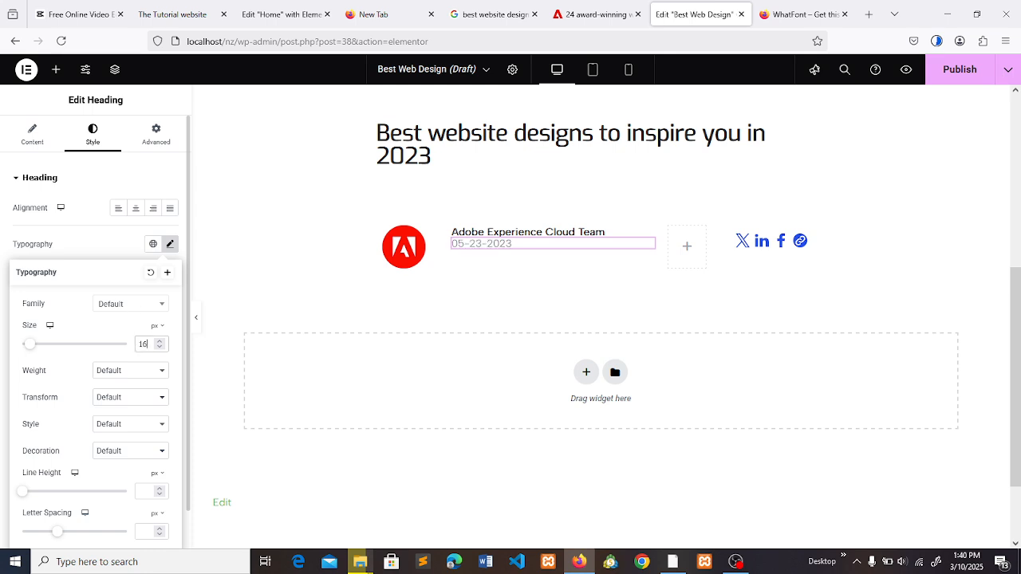
click(122, 311)
click(618, 6)
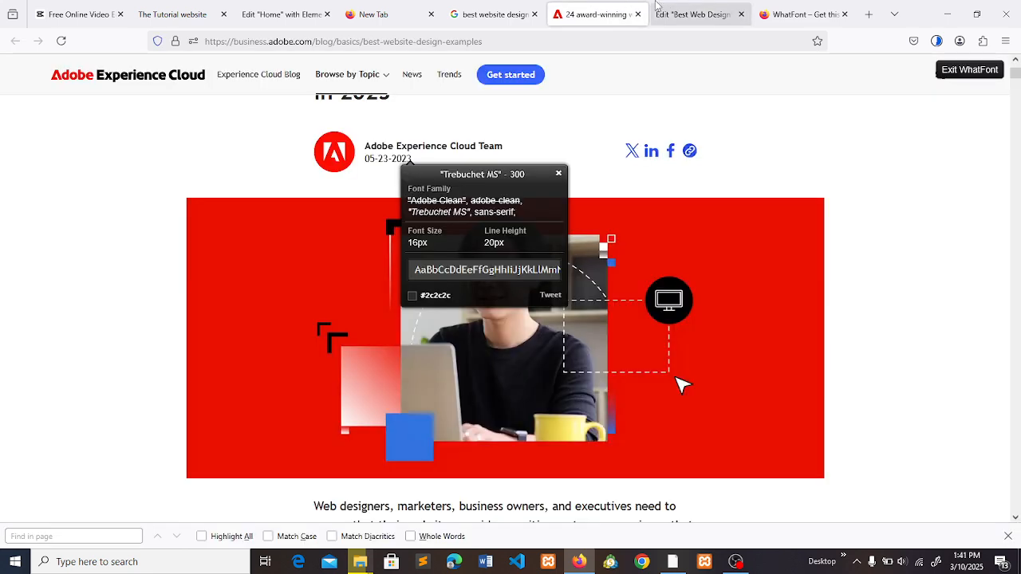
click(690, 13)
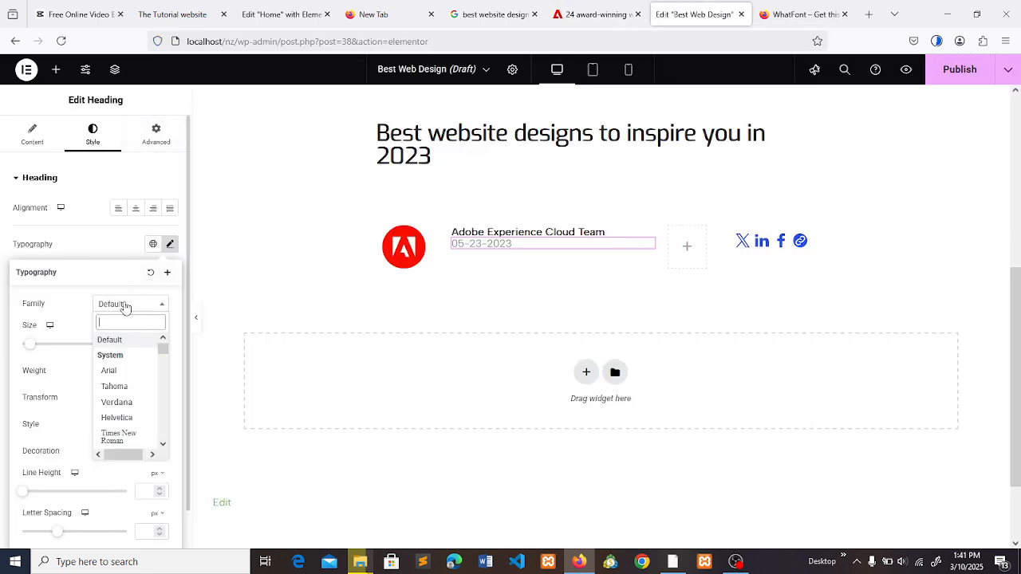
text(tr)
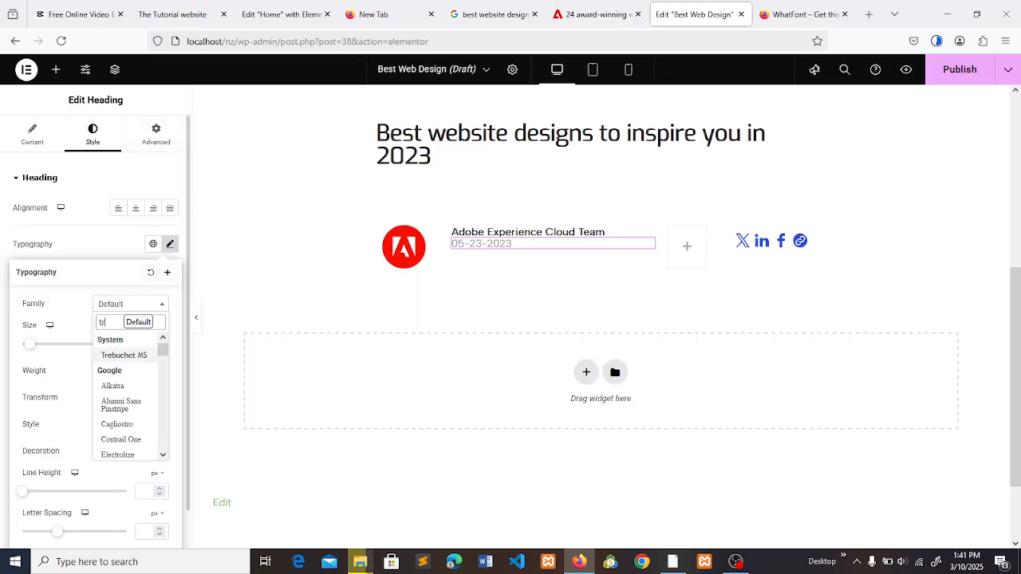
click(120, 355)
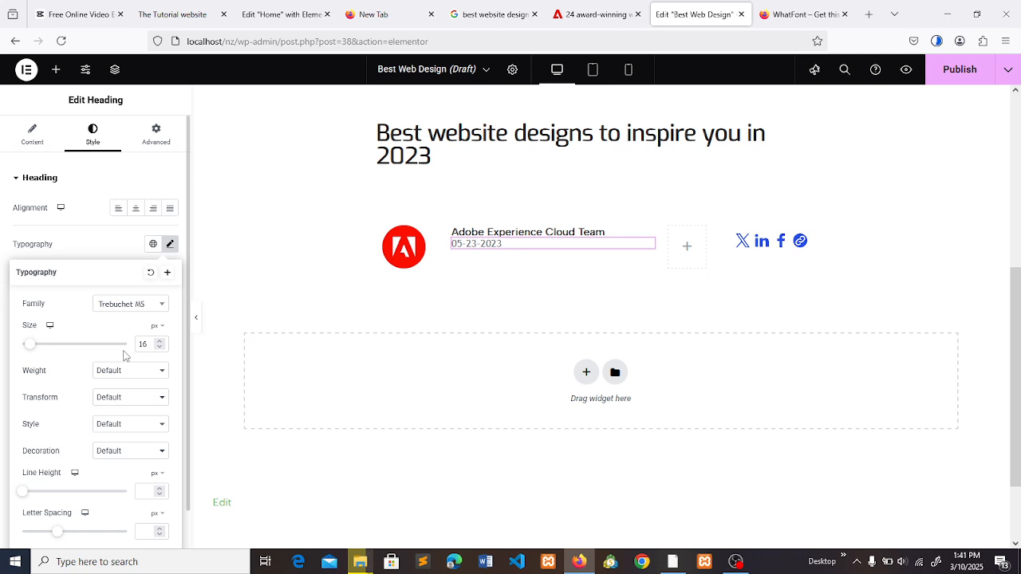
- Change the font family of the "Adobe Experience Cloud Team" heading to Trebuchet MS
click(527, 232)
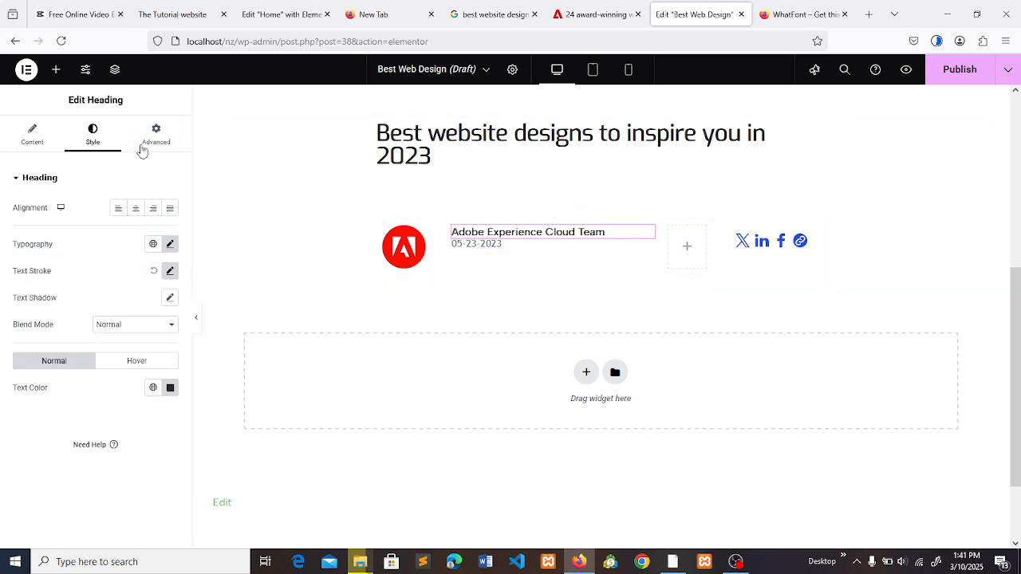
click(170, 244)
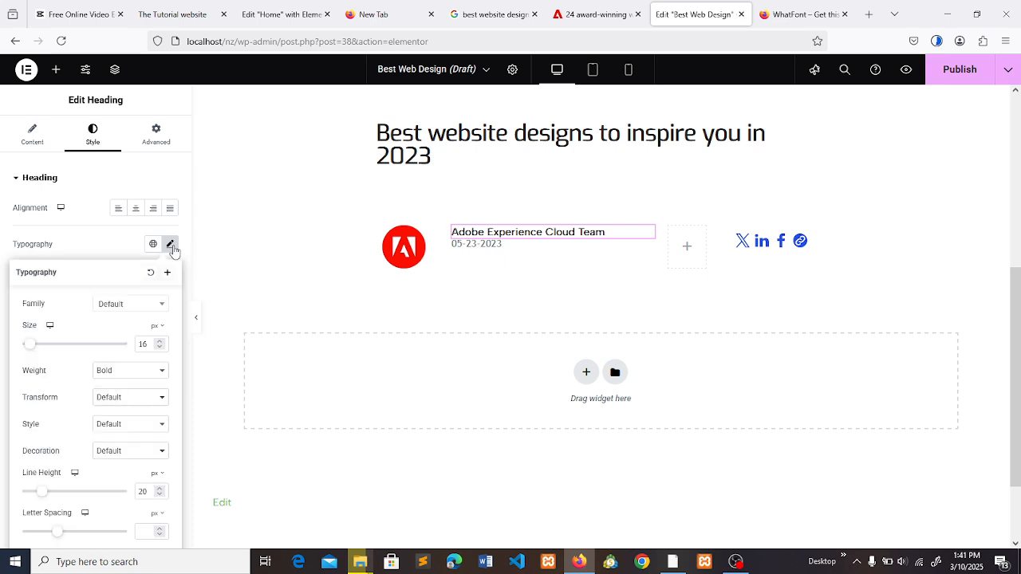
click(121, 308)
text(tru)
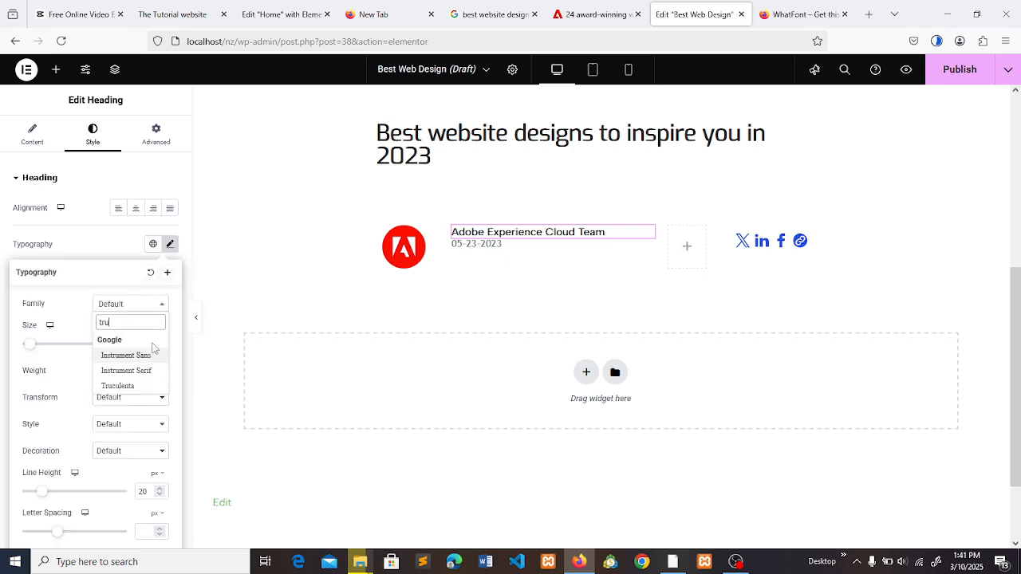
key(BackSpace)
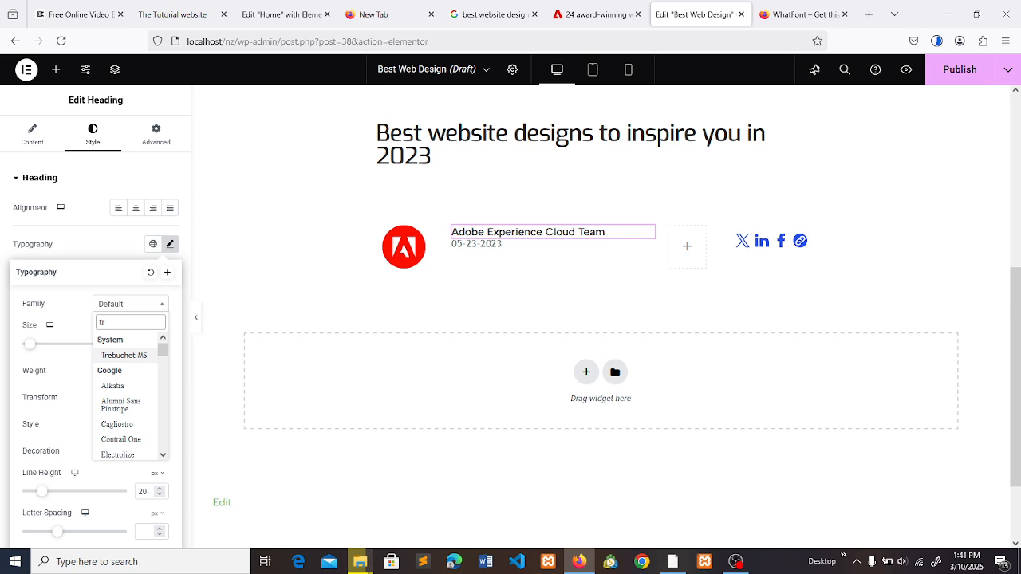
click(124, 355)
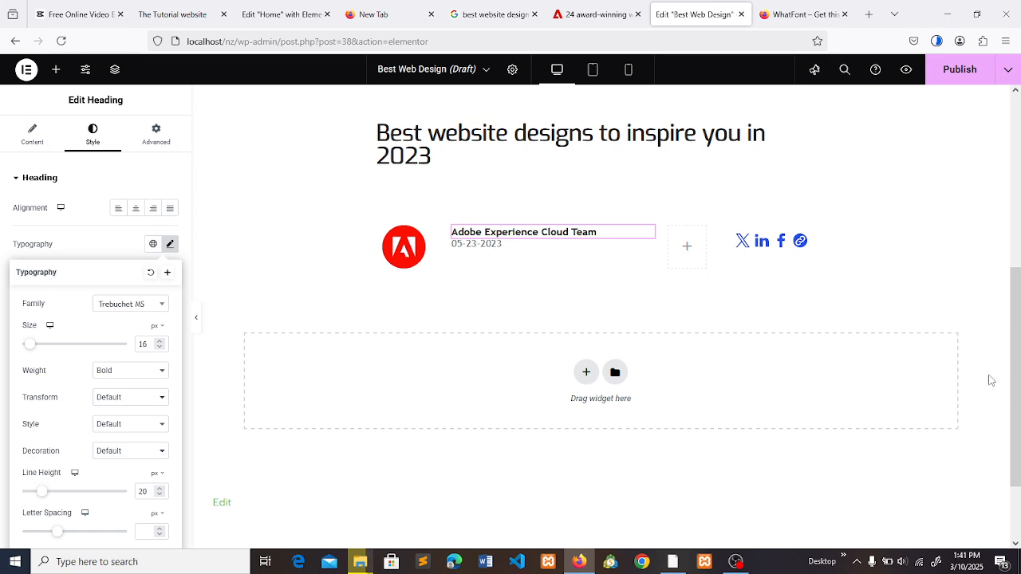
- Check the date's font details on the Adobe article and set the 05-23-2023 heading's line height to 20 px
scroll(973, 359, down, 1)
click(568, 8)
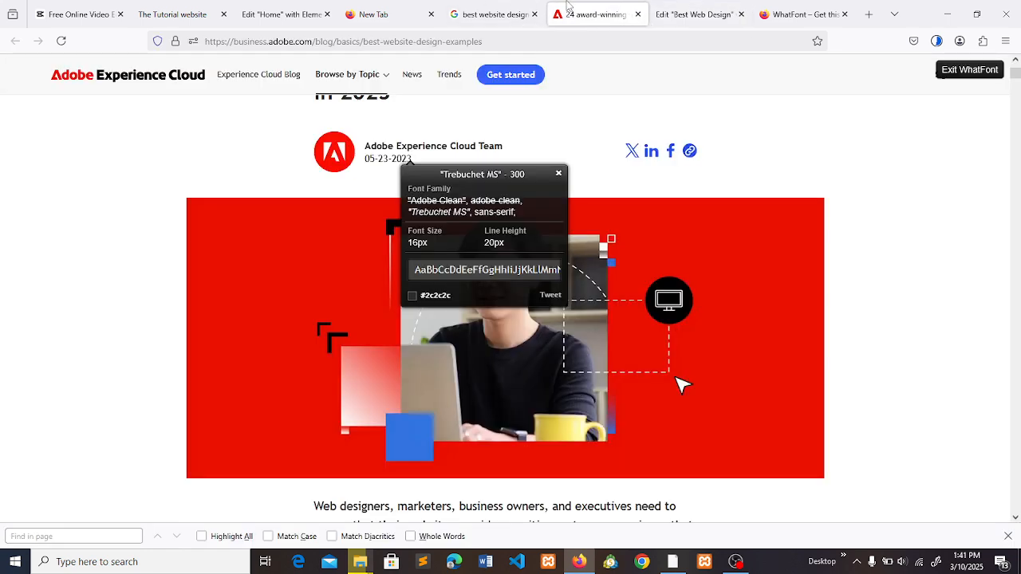
click(677, 10)
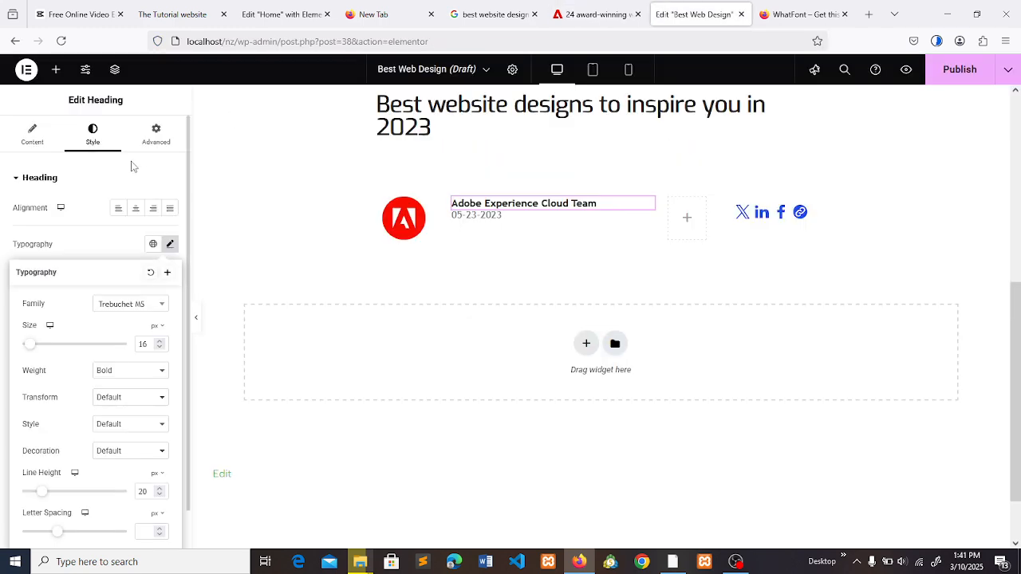
click(469, 218)
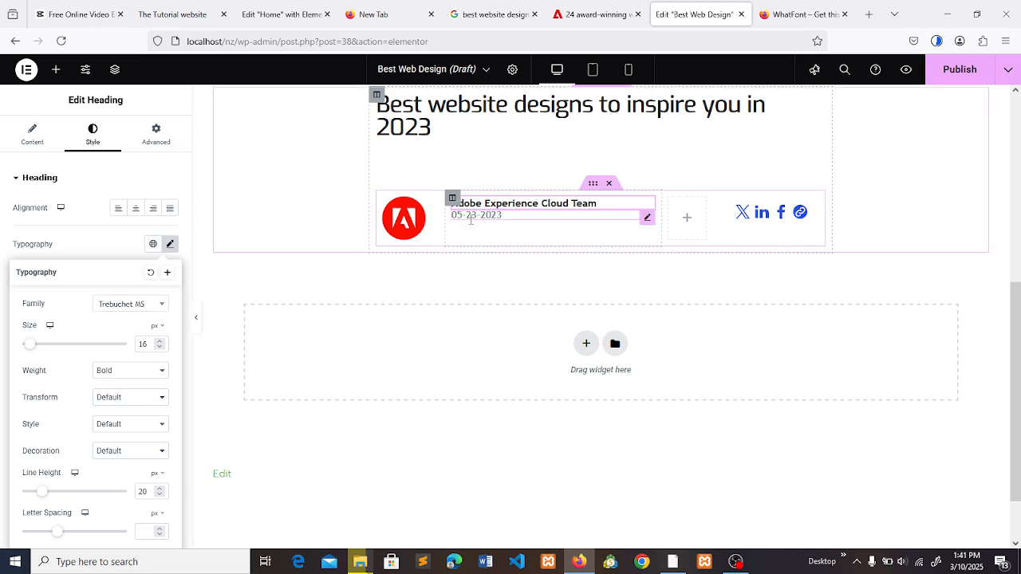
click(170, 244)
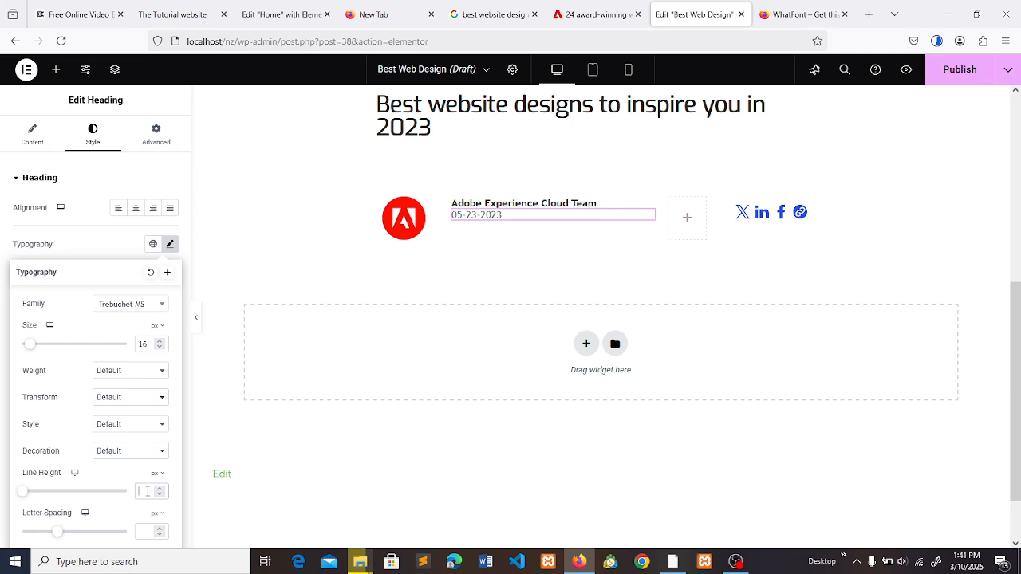
text(20)
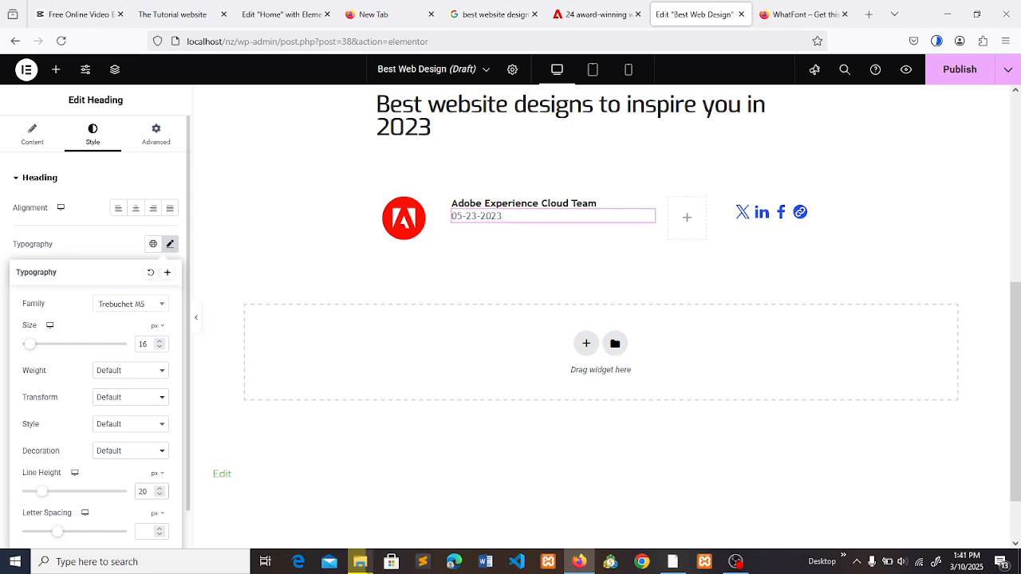
click(467, 528)
drag(1019, 319, 1020, 340)
- Exit WhatFont on the Adobe article and save its red hero image as WebP in the "best web outlook" folder
click(597, 15)
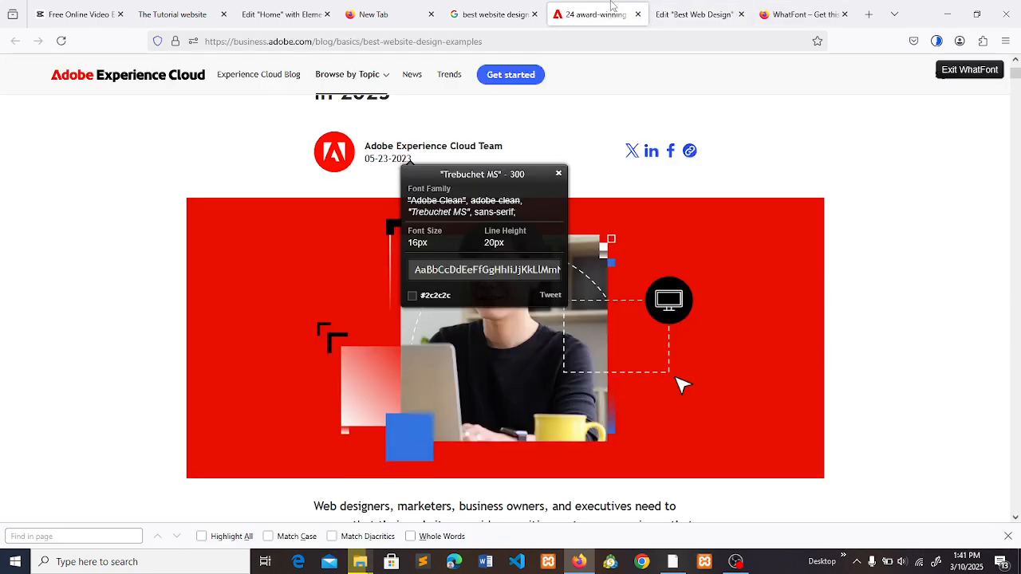
click(988, 74)
right_click(674, 257)
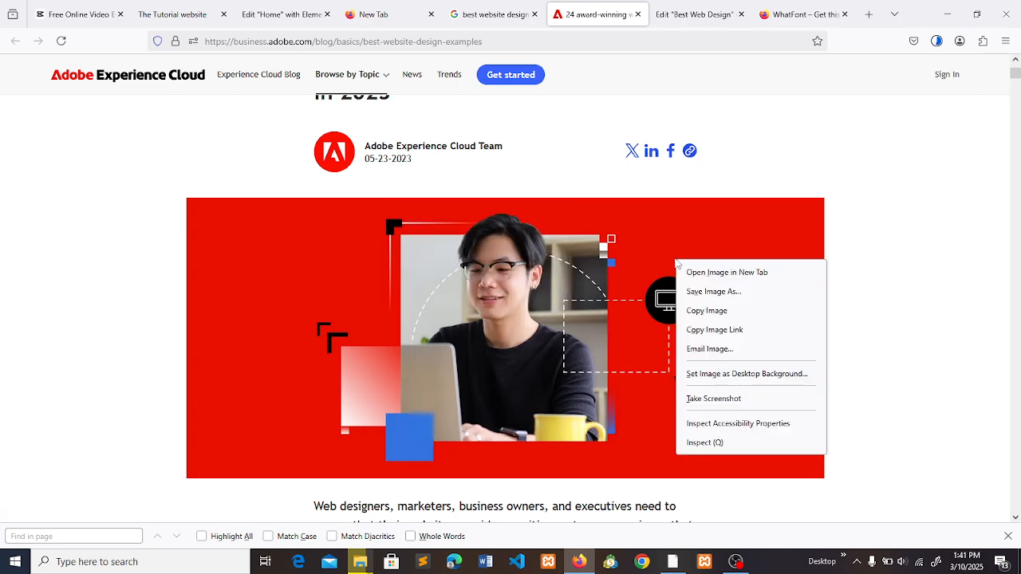
click(699, 293)
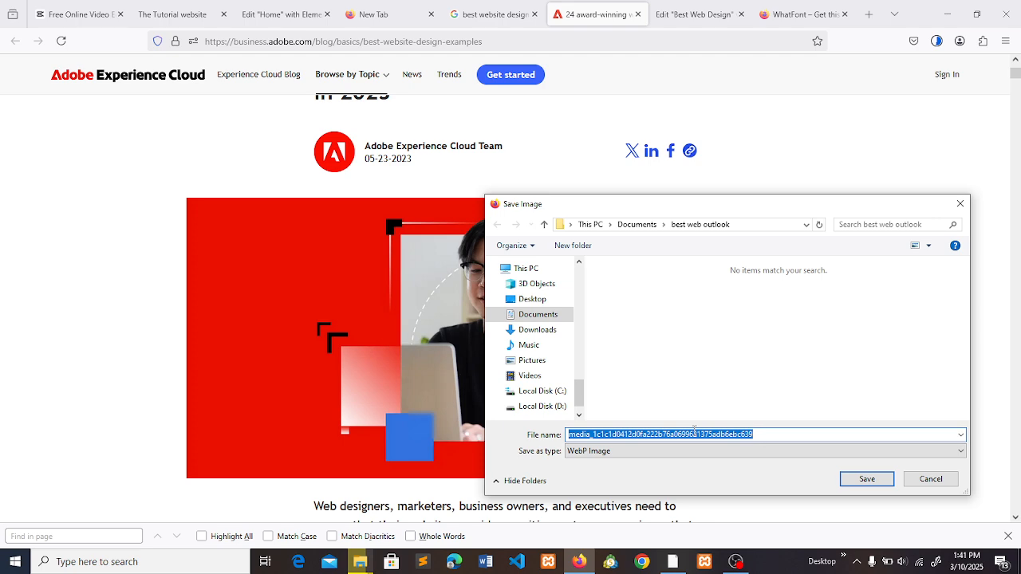
key(Return)
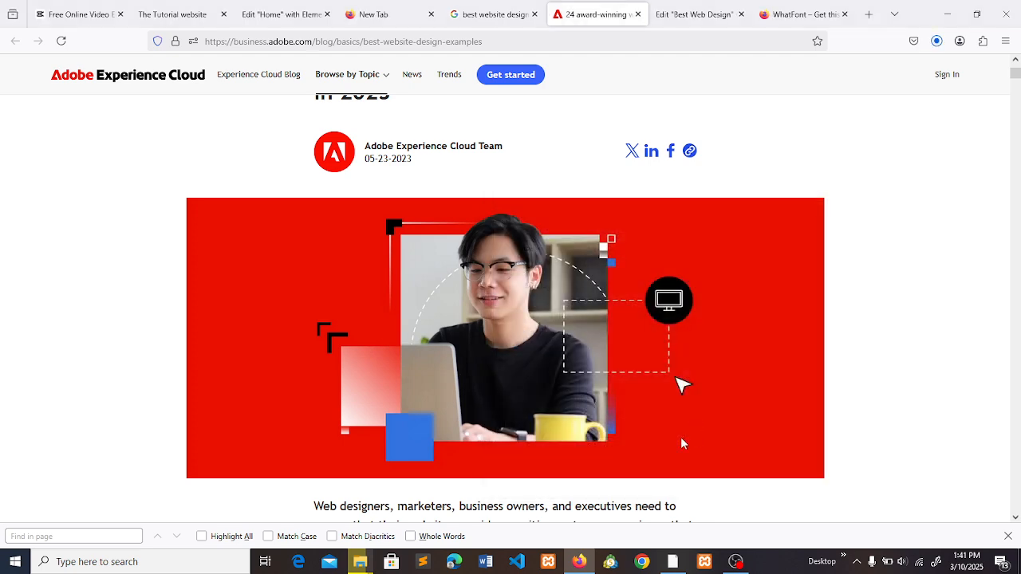
- Back in the Elementor page, add a one-column section with Full Width content below the author row and place an Image widget in it
click(669, 13)
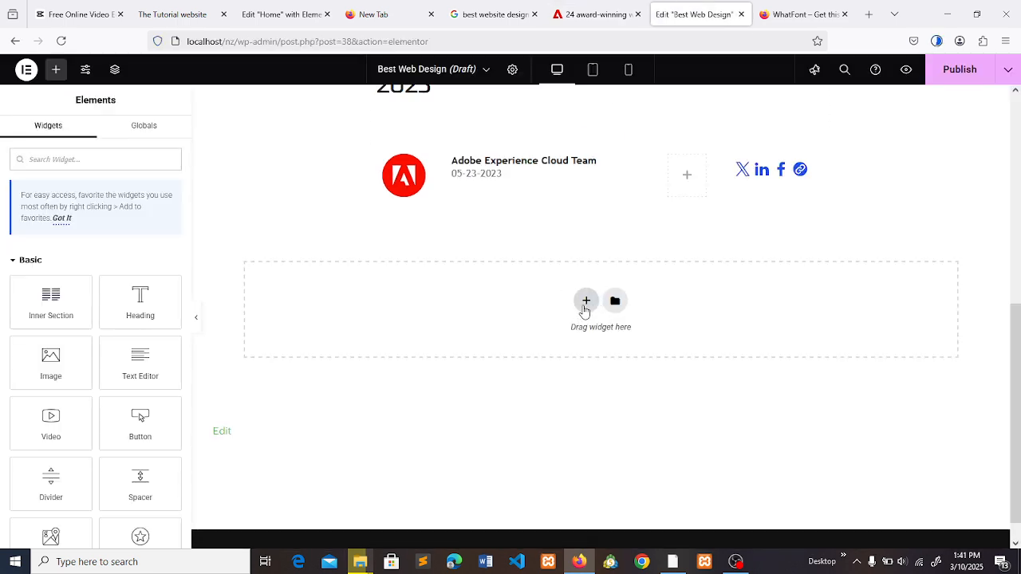
click(586, 303)
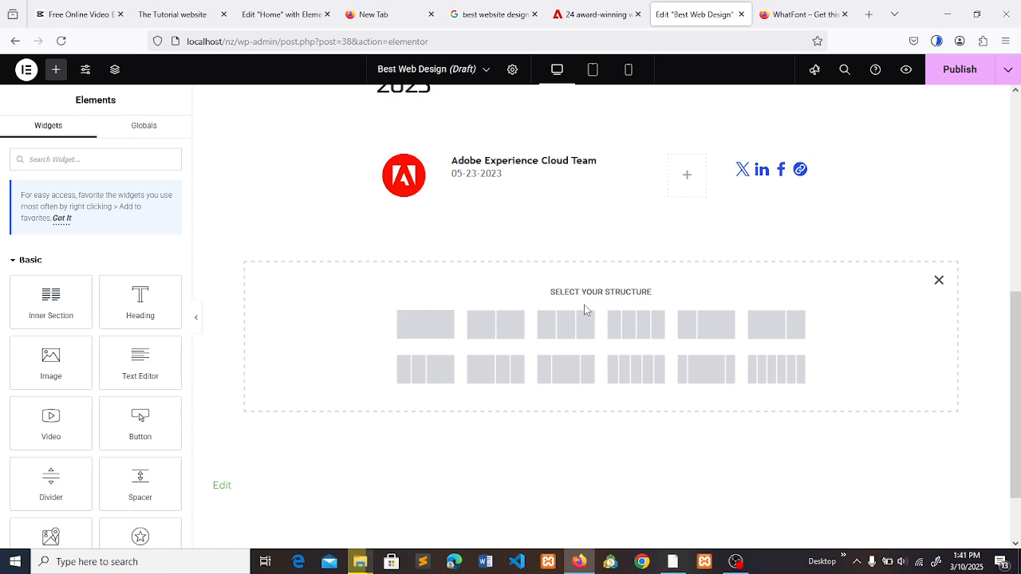
click(429, 331)
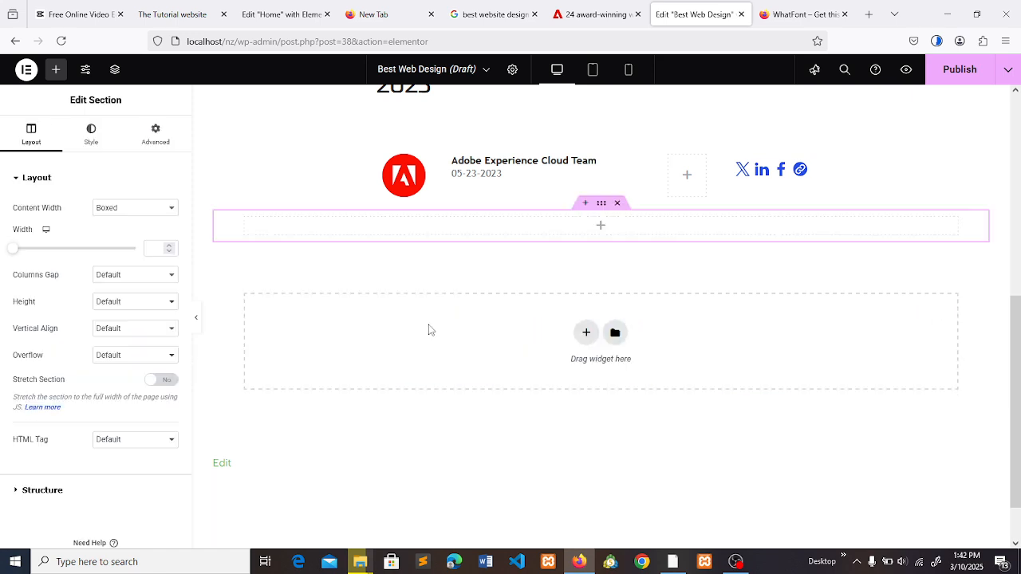
click(142, 209)
click(134, 241)
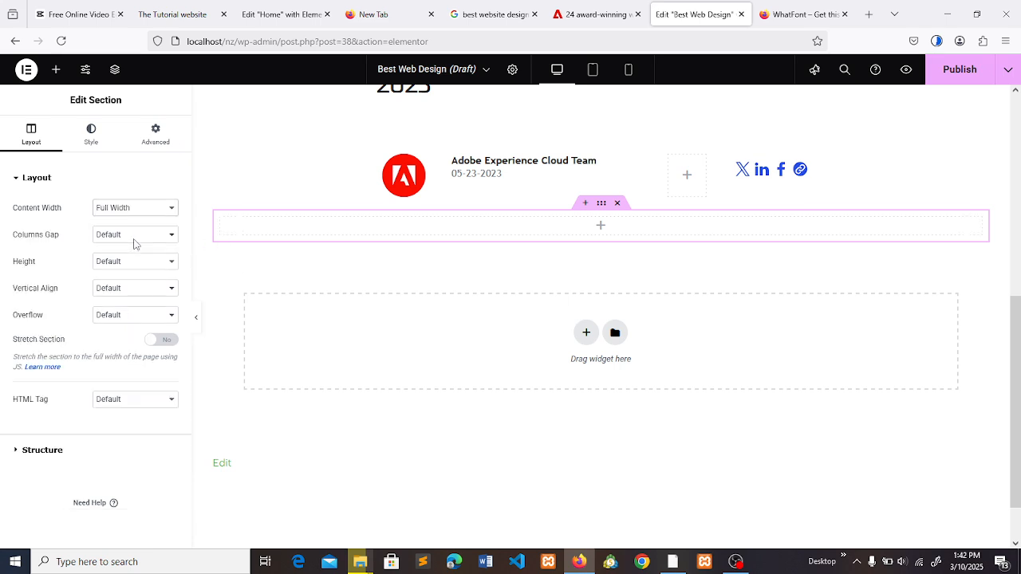
click(56, 69)
drag(64, 357, 590, 225)
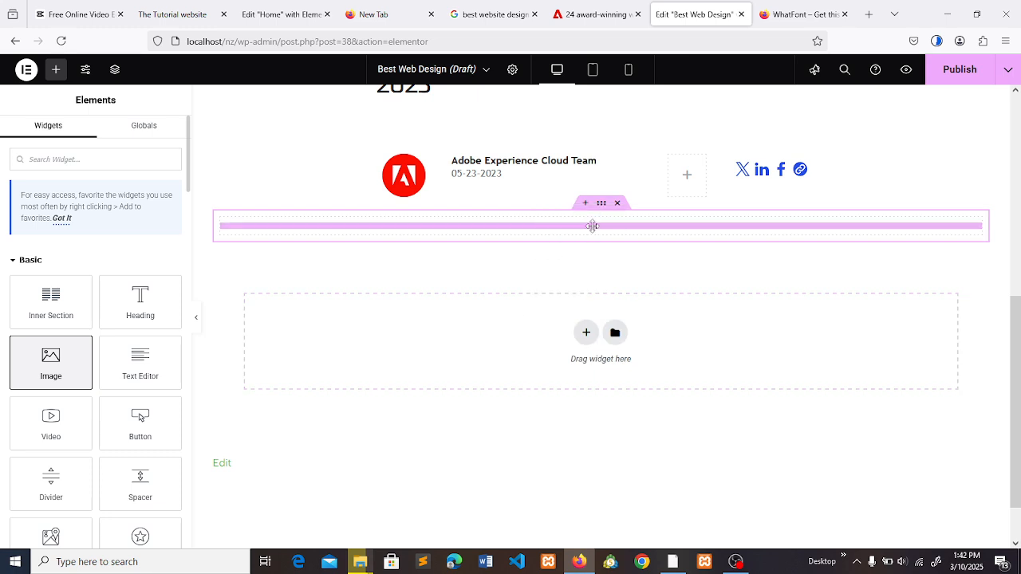
- Try to upload the saved red hero WebP image from the "best web outlook" folder for the new Image widget
click(96, 275)
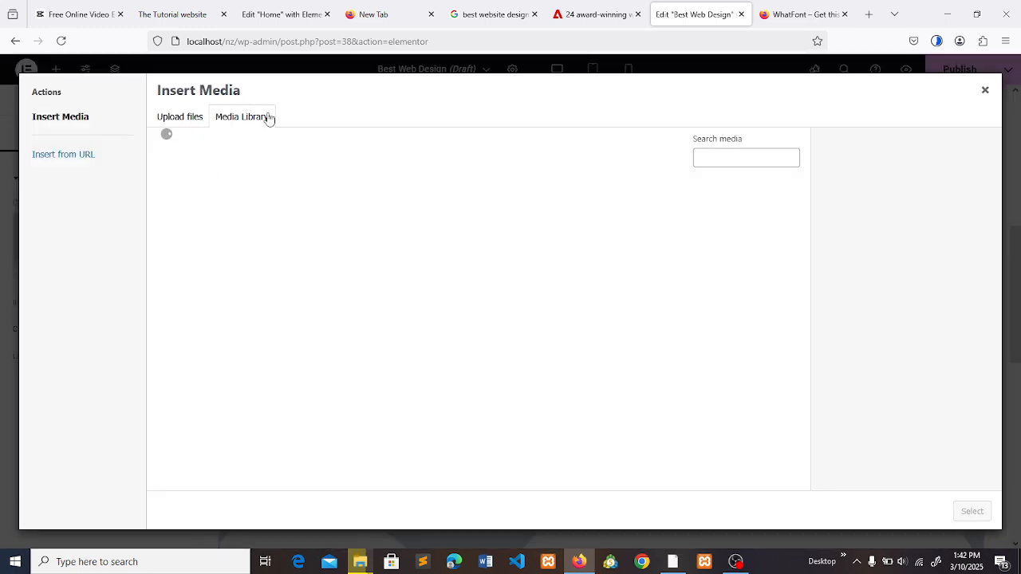
click(181, 120)
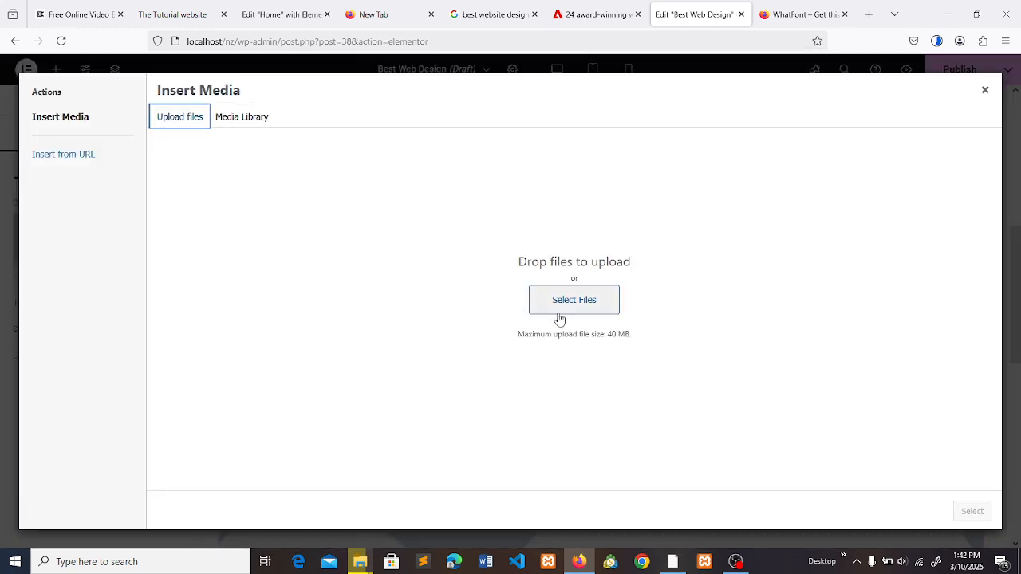
click(559, 314)
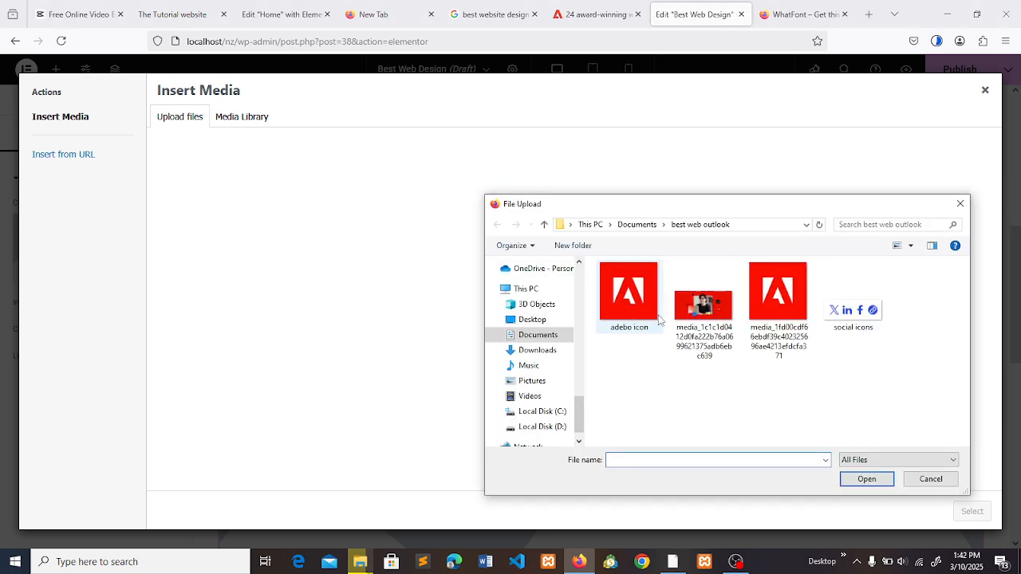
click(703, 307)
click(867, 480)
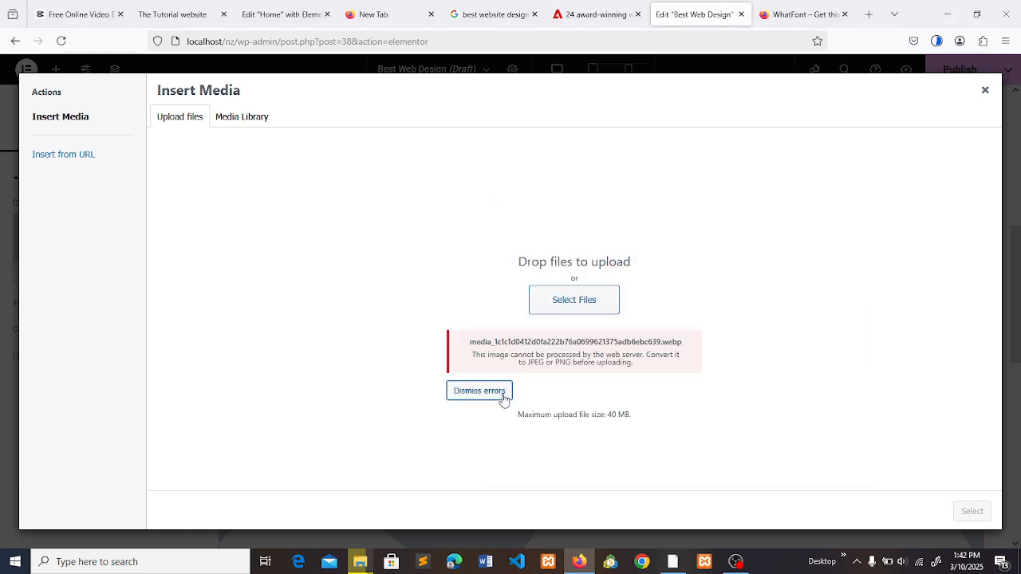
click(486, 392)
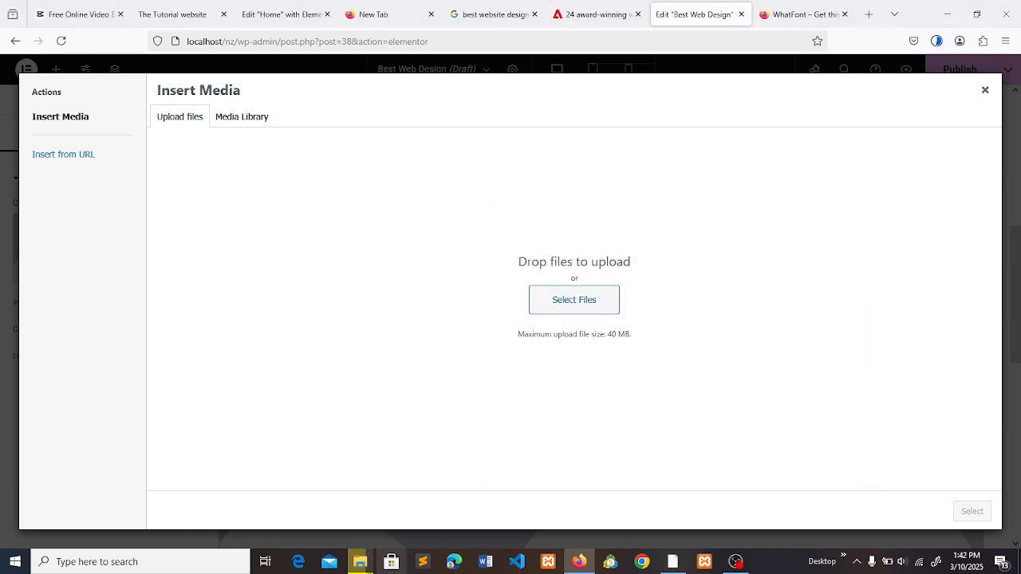
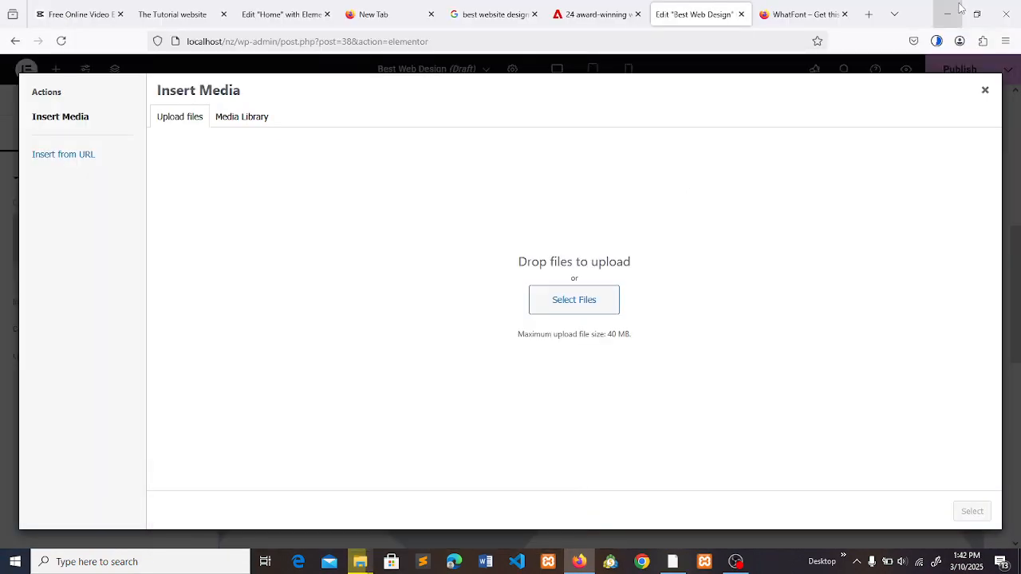
- Return to the Adobe article and start saving the red hero image again with the file type set to All Files
click(958, 4)
key(alt+Tab)
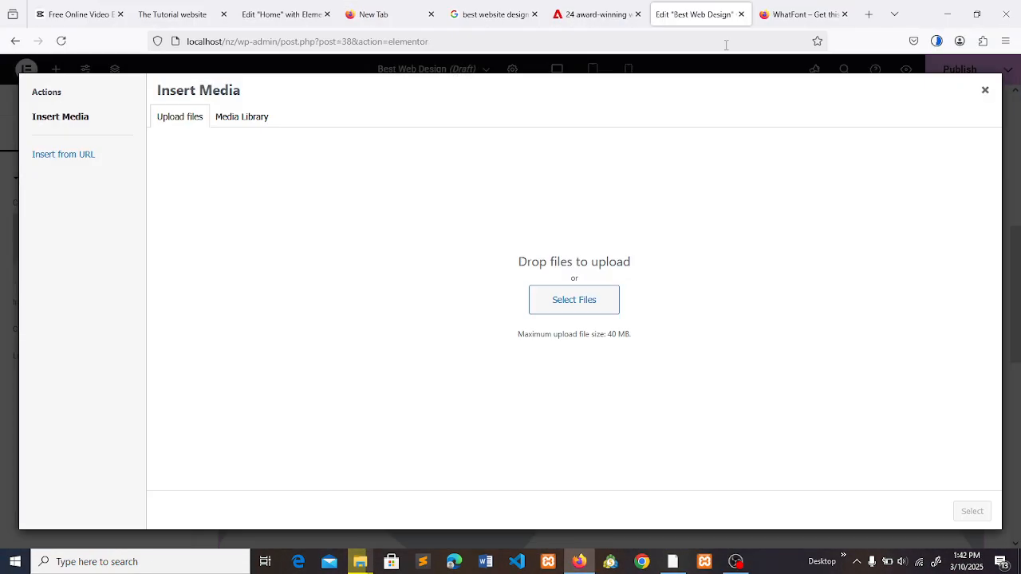
click(571, 5)
right_click(427, 280)
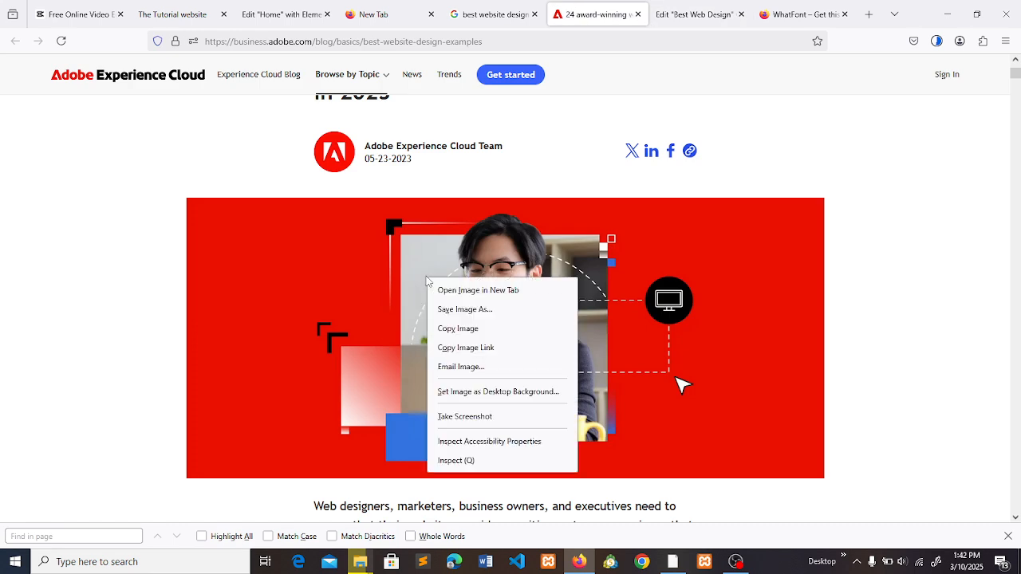
click(449, 313)
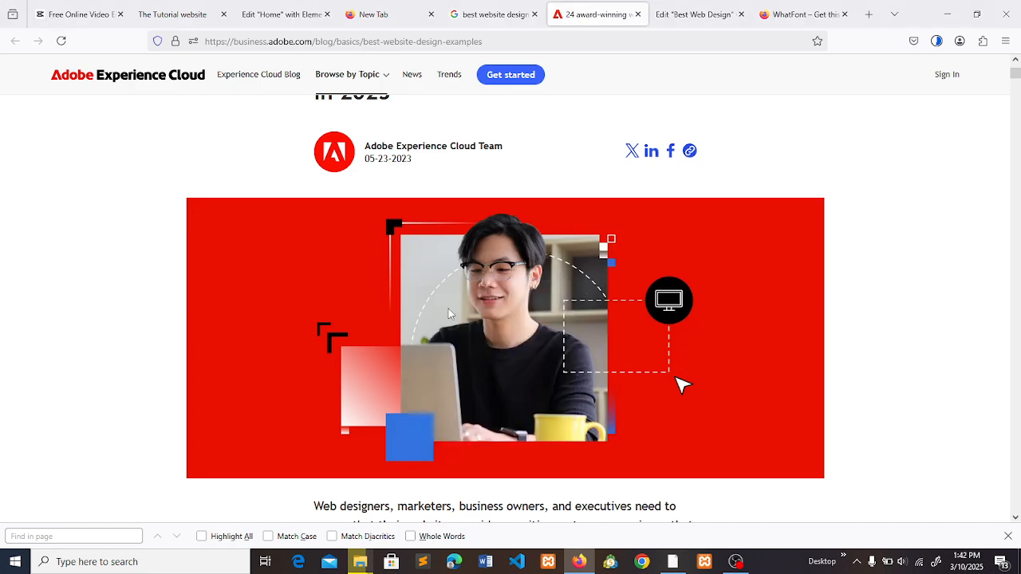
click(699, 452)
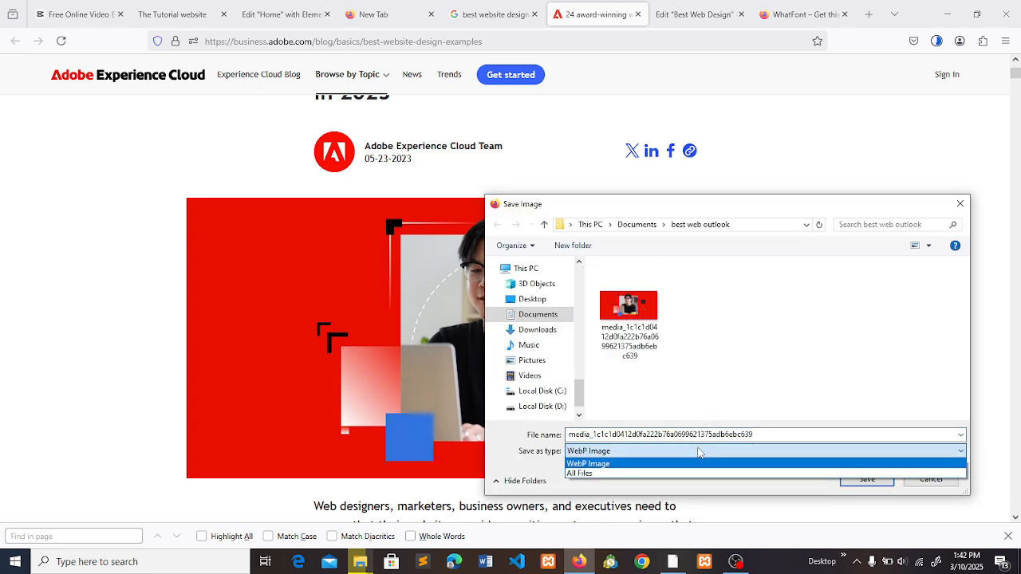
click(684, 473)
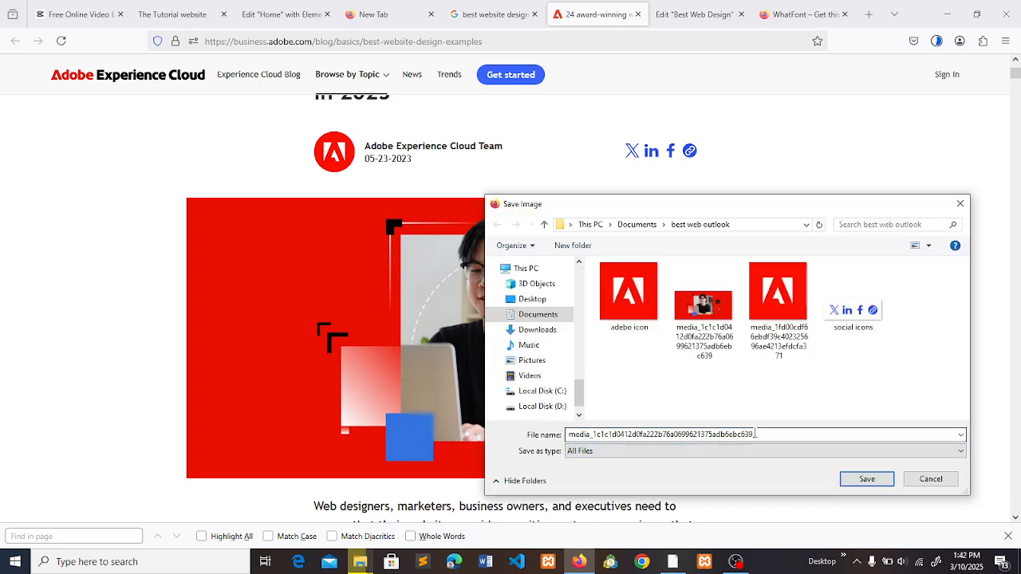
- Name the hero image "guy on pc.jpg" and save it in the "best web outlook" folder
double_click(652, 434)
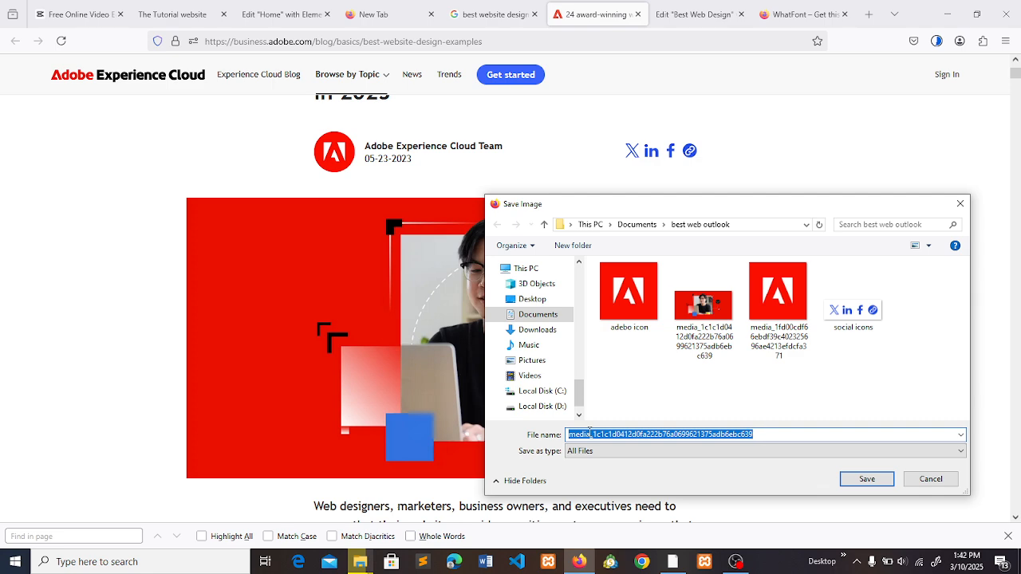
text(guy on pc)
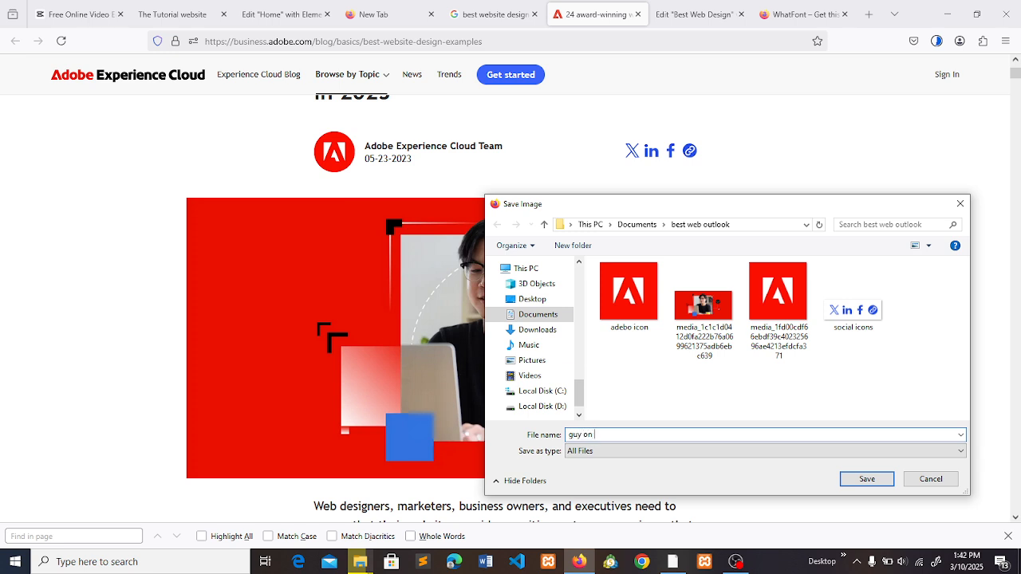
click(632, 453)
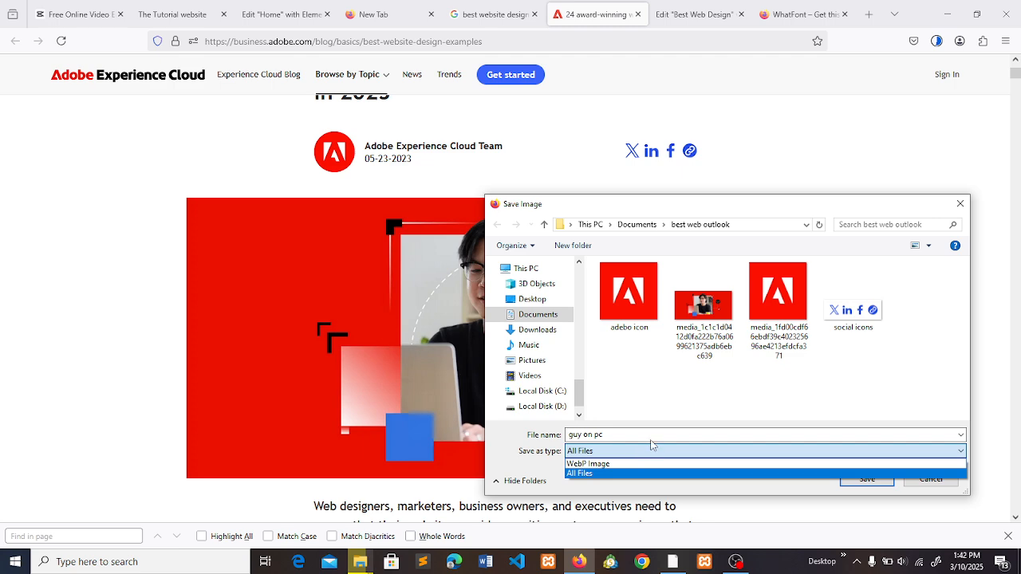
click(651, 444)
click(654, 435)
click(655, 435)
text(.)
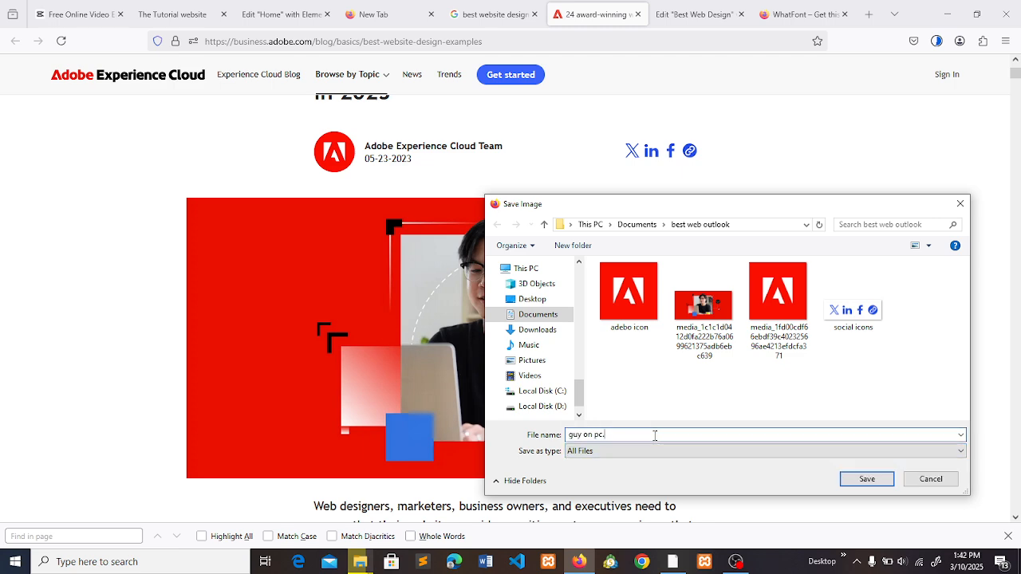
text(jpg)
key(Return)
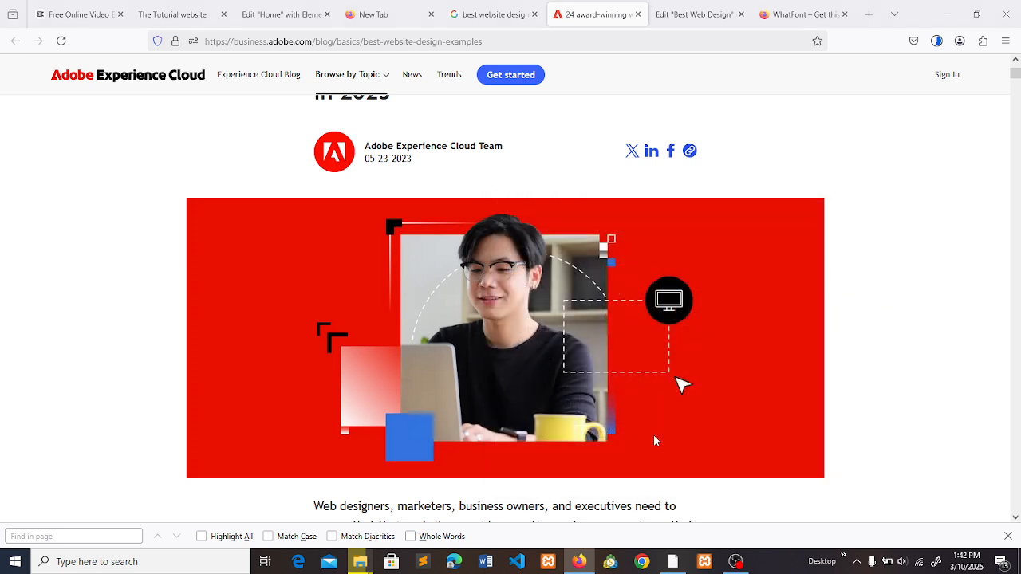
- Back in the Elementor page, upload "guy on pc.jpg" and insert it into the Image widget below the author row
click(682, 14)
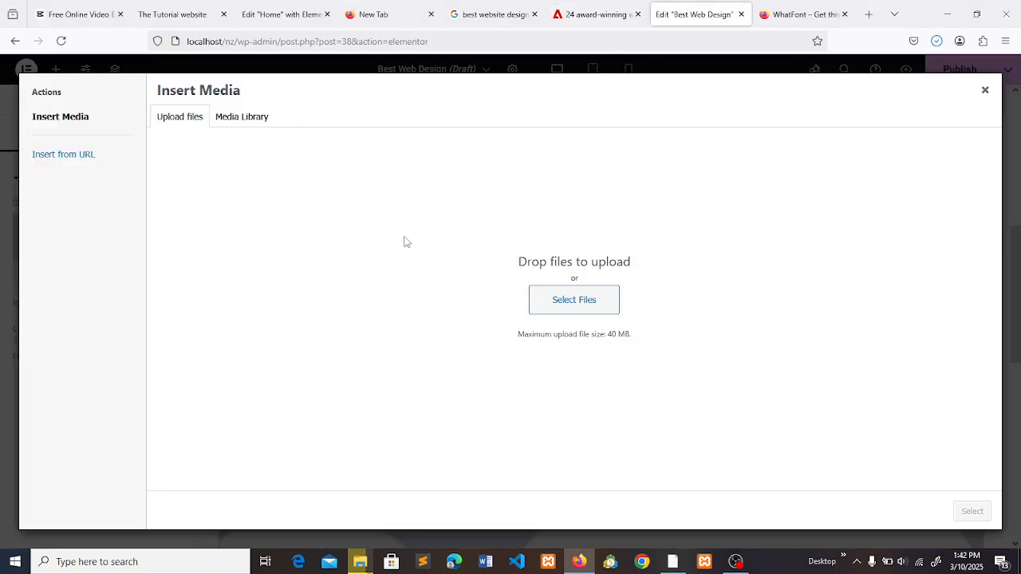
click(558, 298)
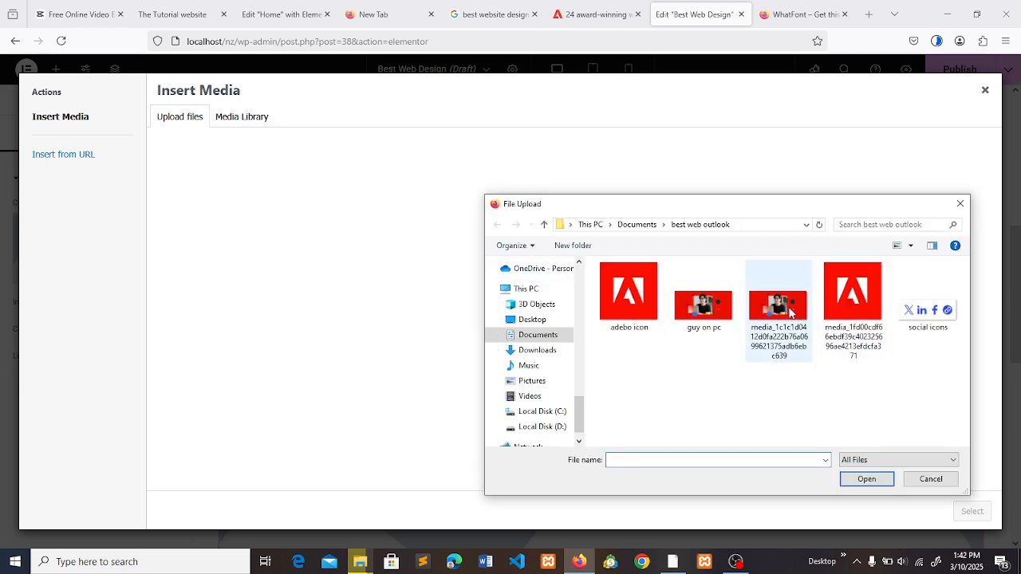
click(722, 311)
click(853, 480)
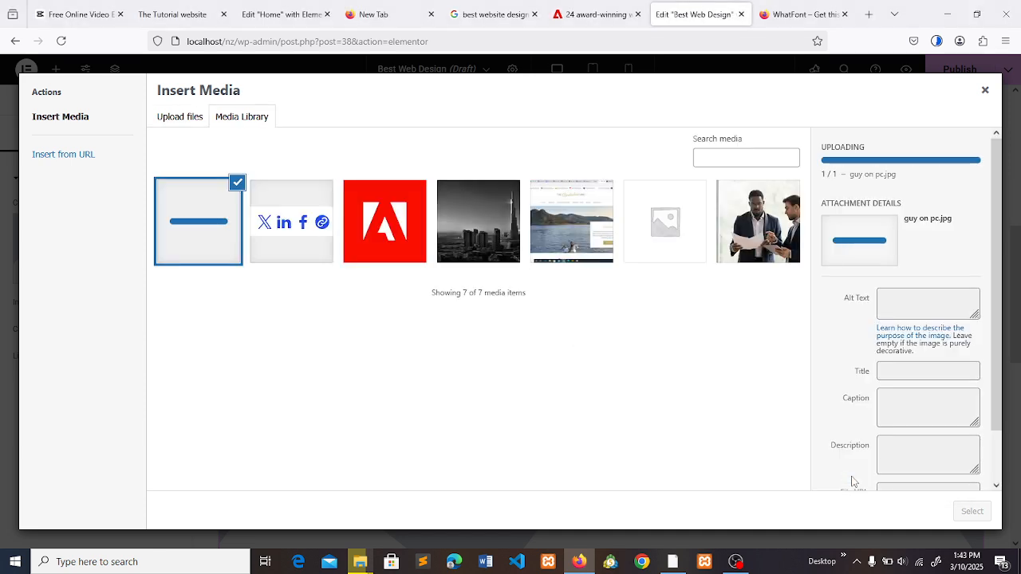
click(971, 512)
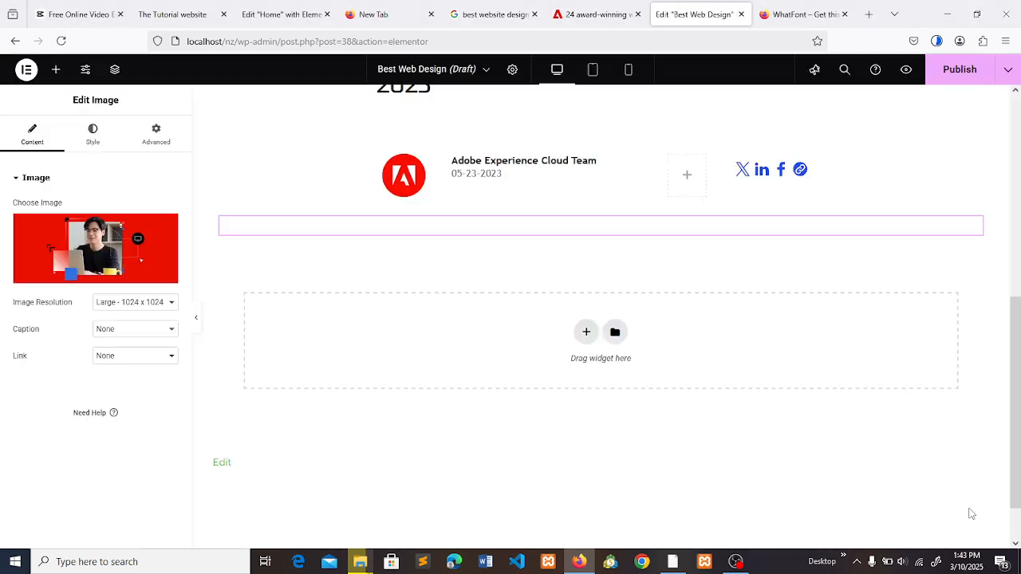
- Compare the inserted hero image's width and margins with the hero image on the Adobe article
drag(1018, 293, 1020, 303)
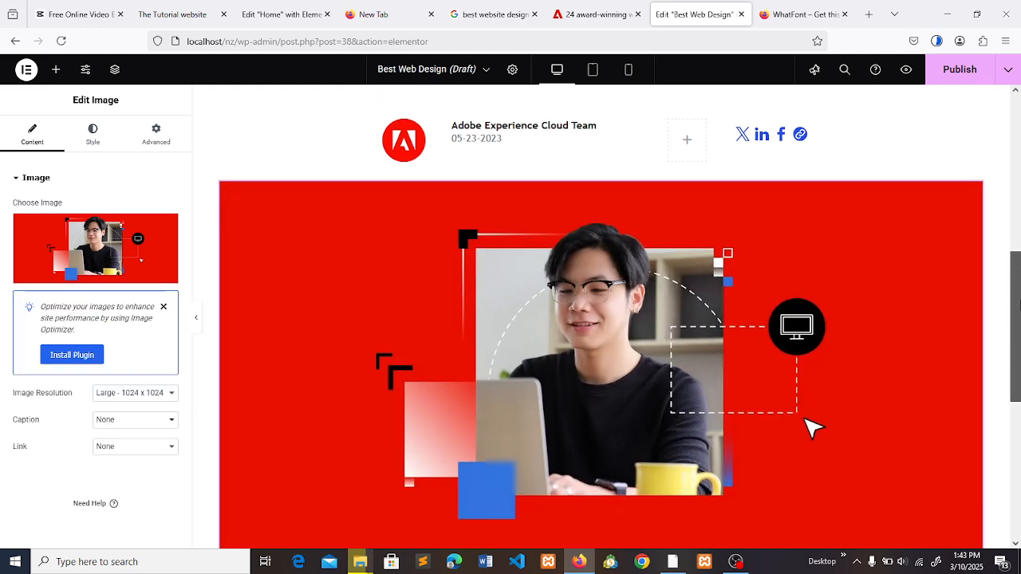
click(568, 5)
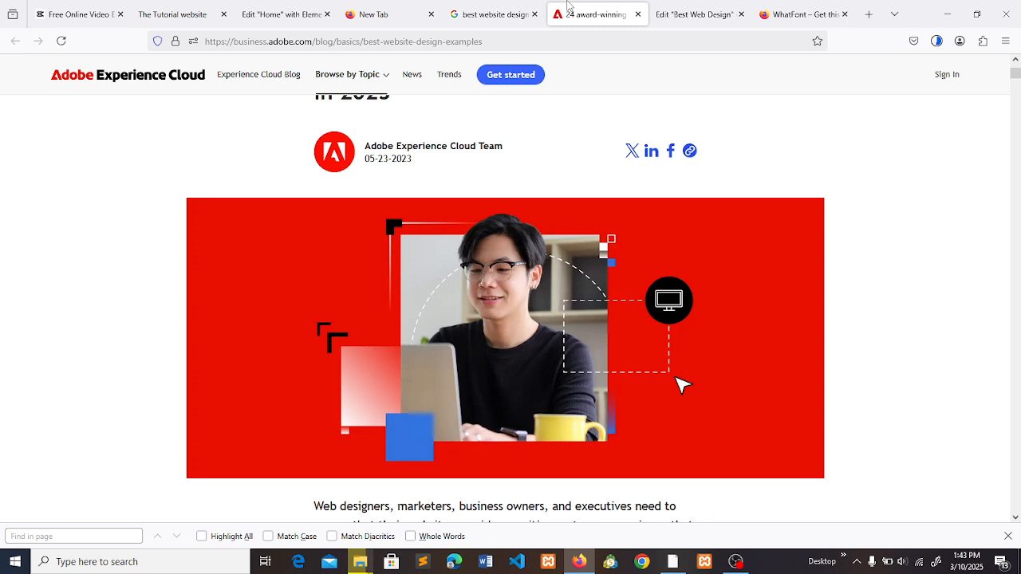
click(656, 6)
drag(1018, 297, 1018, 313)
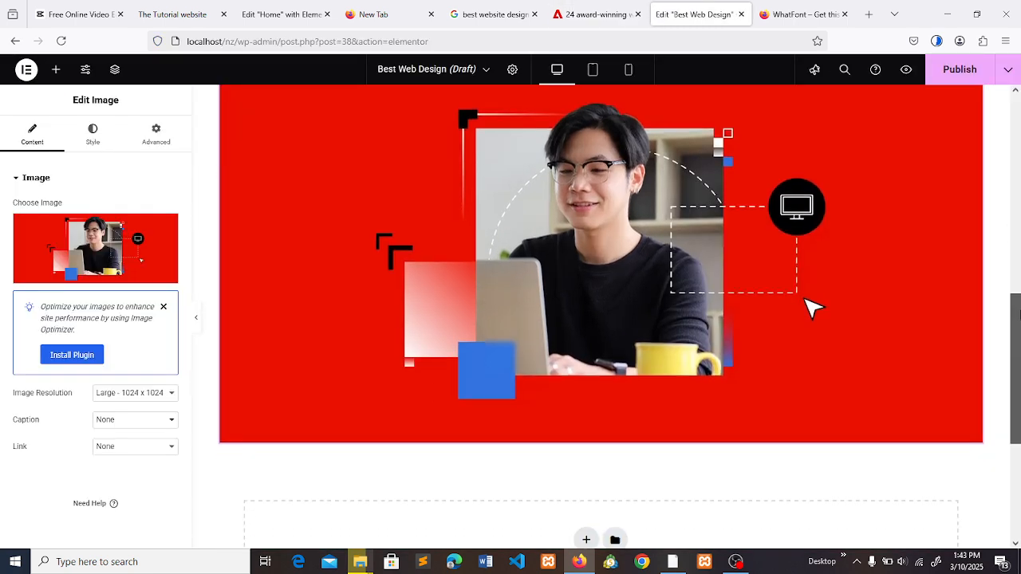
click(582, 8)
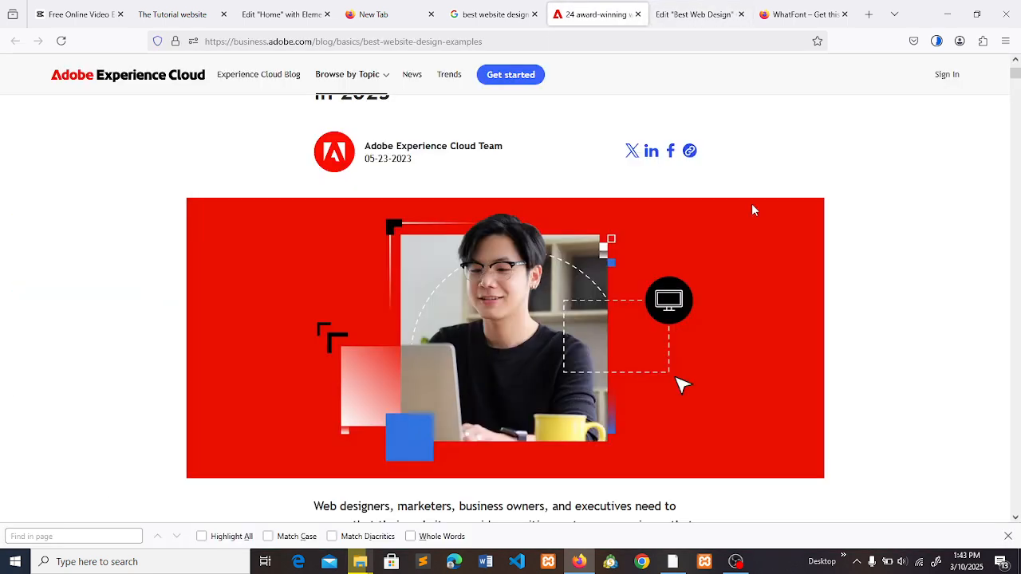
click(712, 8)
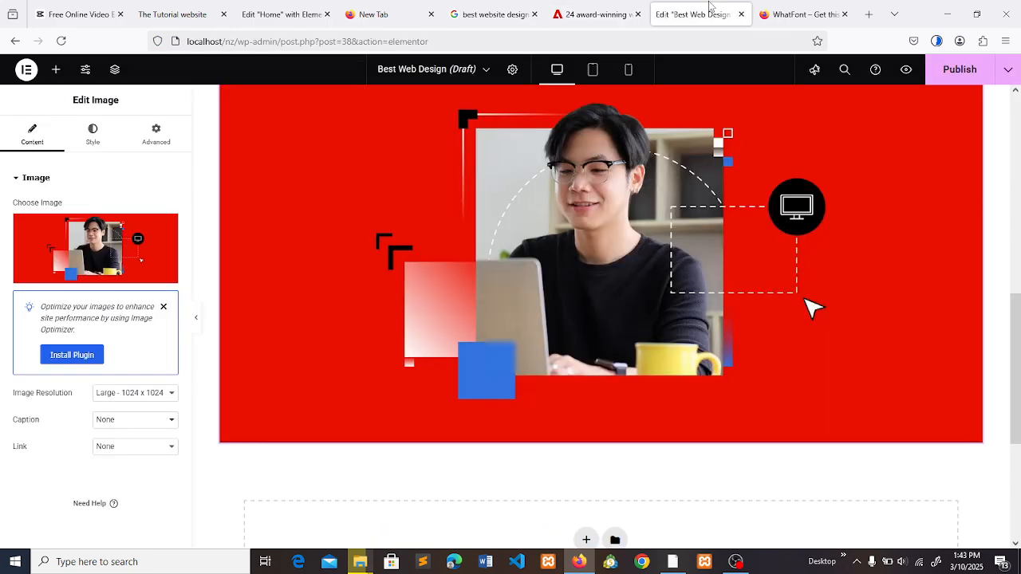
- Try the Medium Large, Medium - 300 x 300 and Solari-blog-grid - 550 x 350 image resolutions on the hero image
click(125, 392)
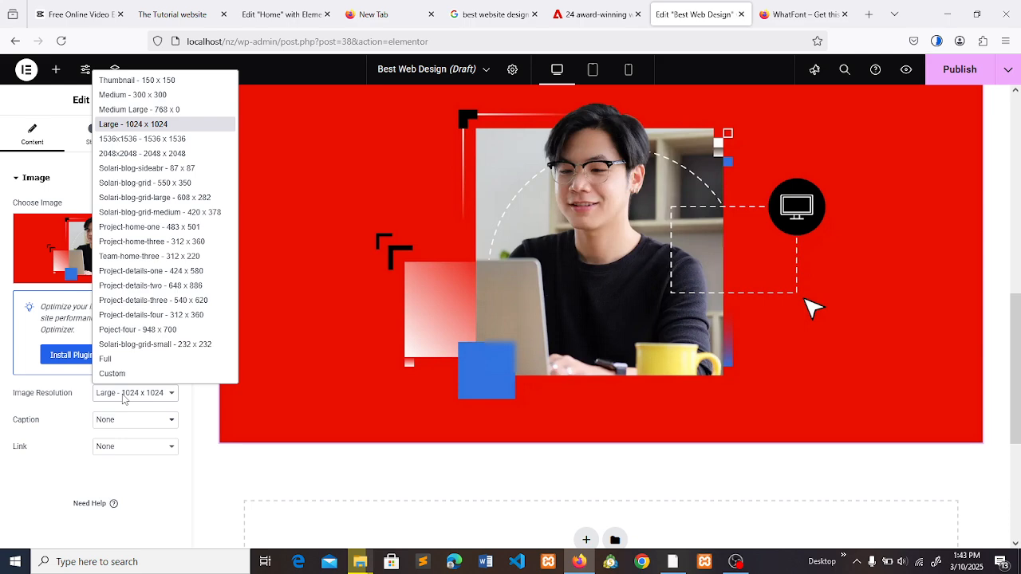
click(149, 111)
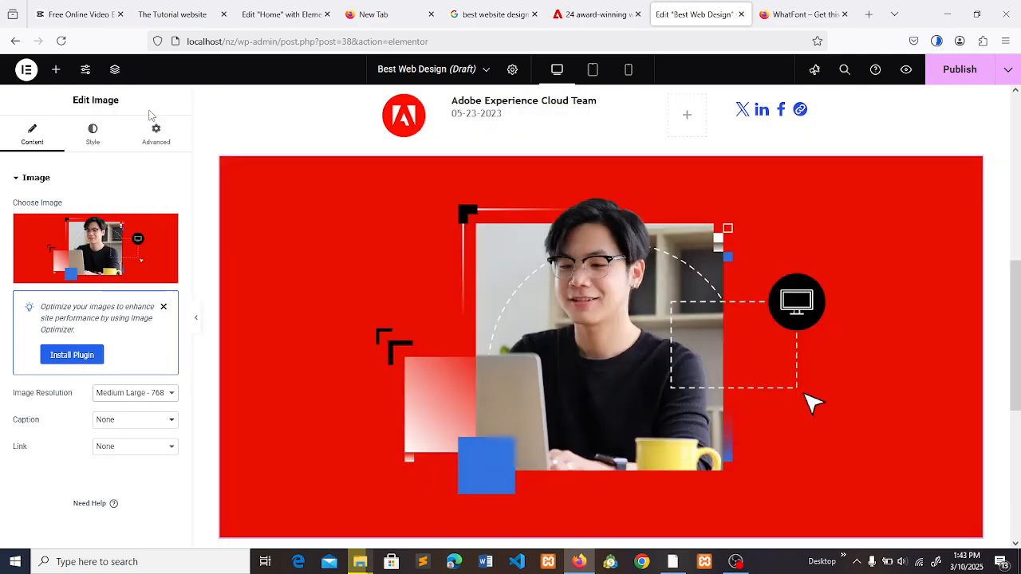
click(135, 395)
click(144, 96)
click(126, 395)
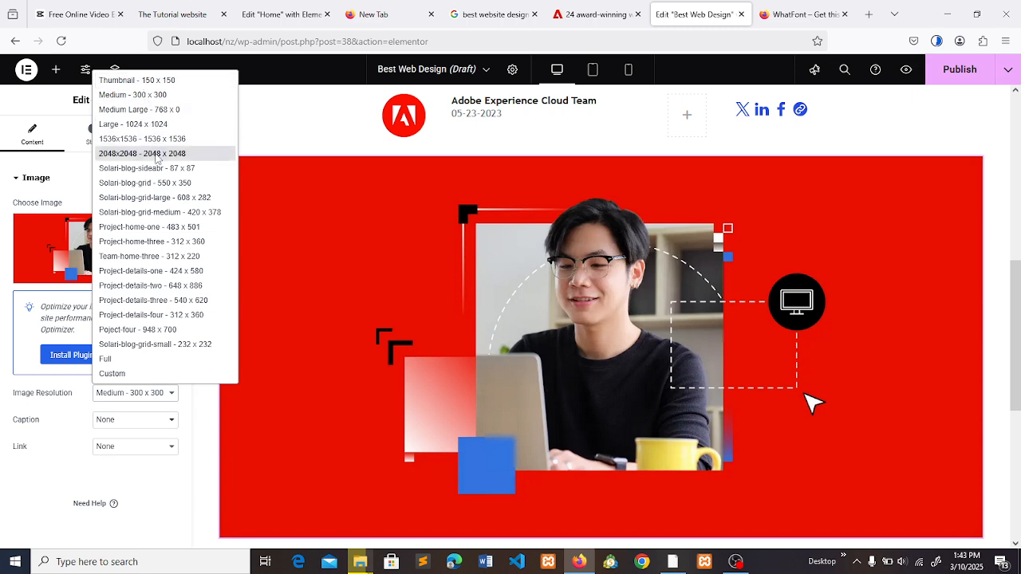
click(163, 183)
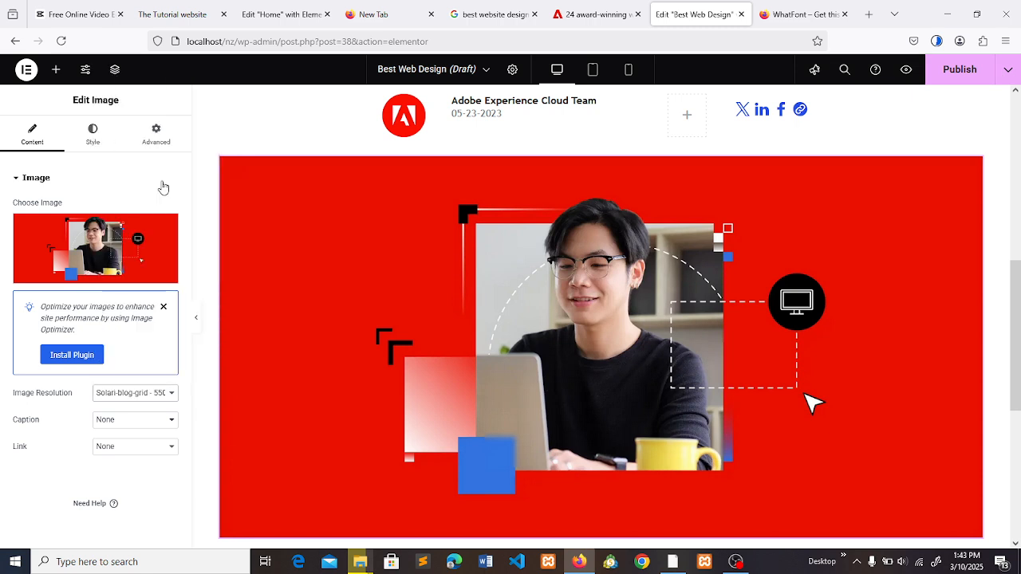
click(132, 394)
- Replace the hero Image widget with a two-column inner section, and try duplicating its first column before deleting the copy
click(527, 150)
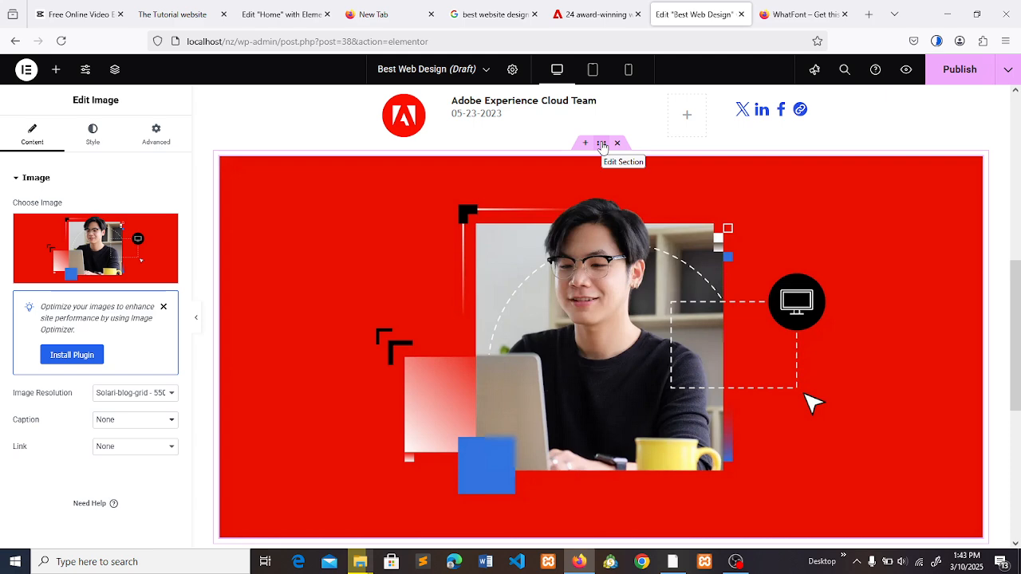
key(Delete)
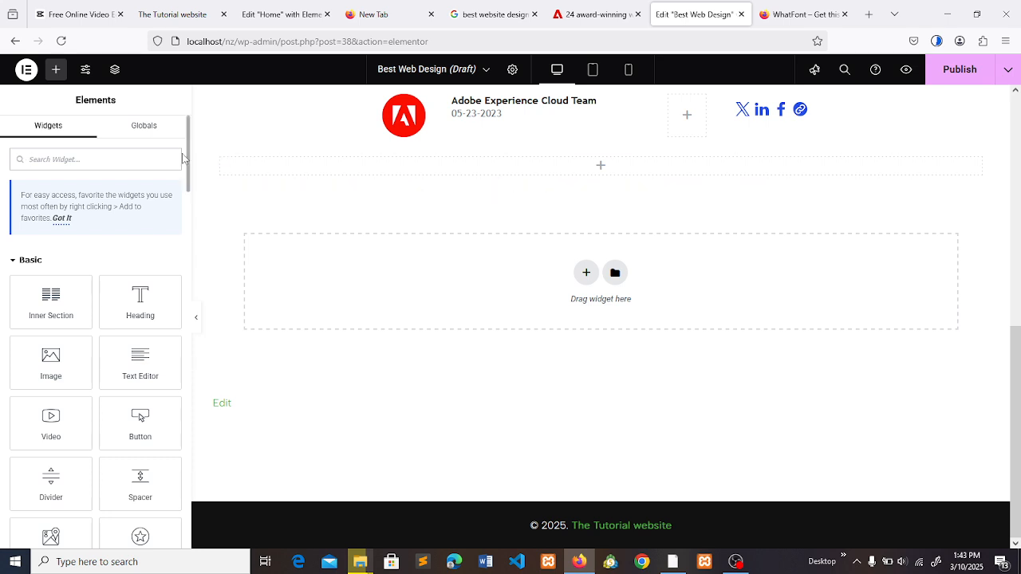
drag(51, 313, 587, 171)
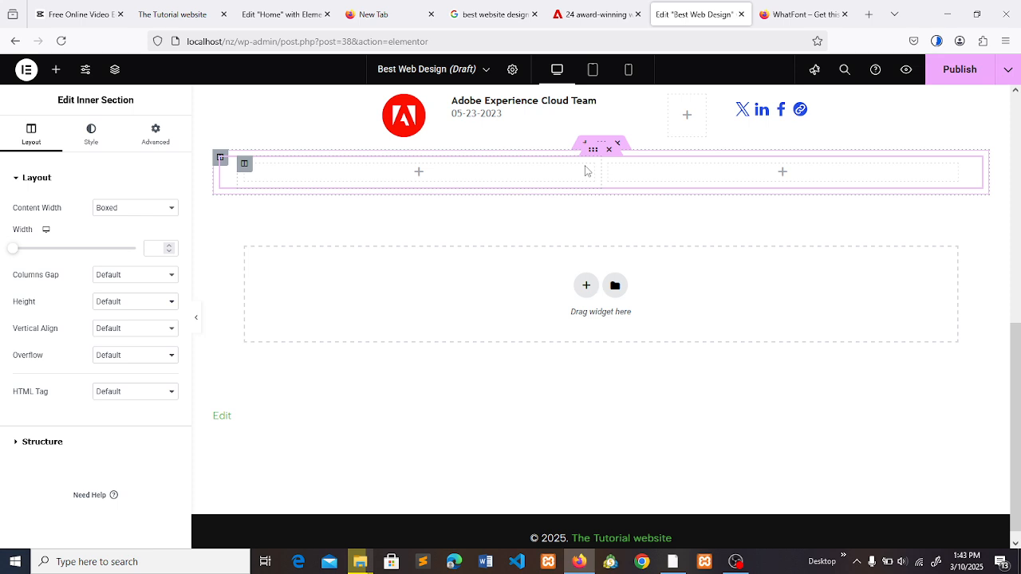
right_click(585, 171)
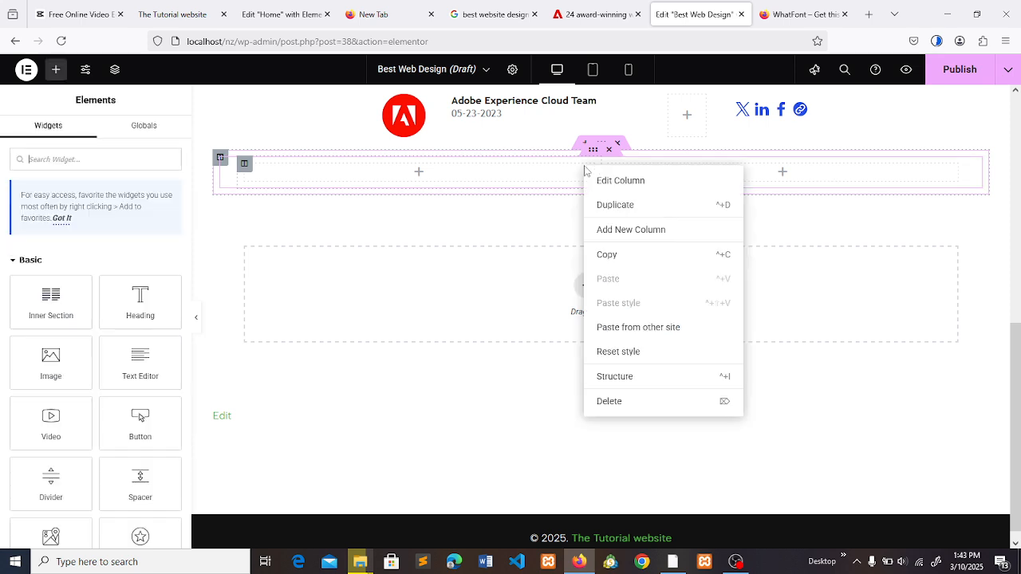
click(610, 206)
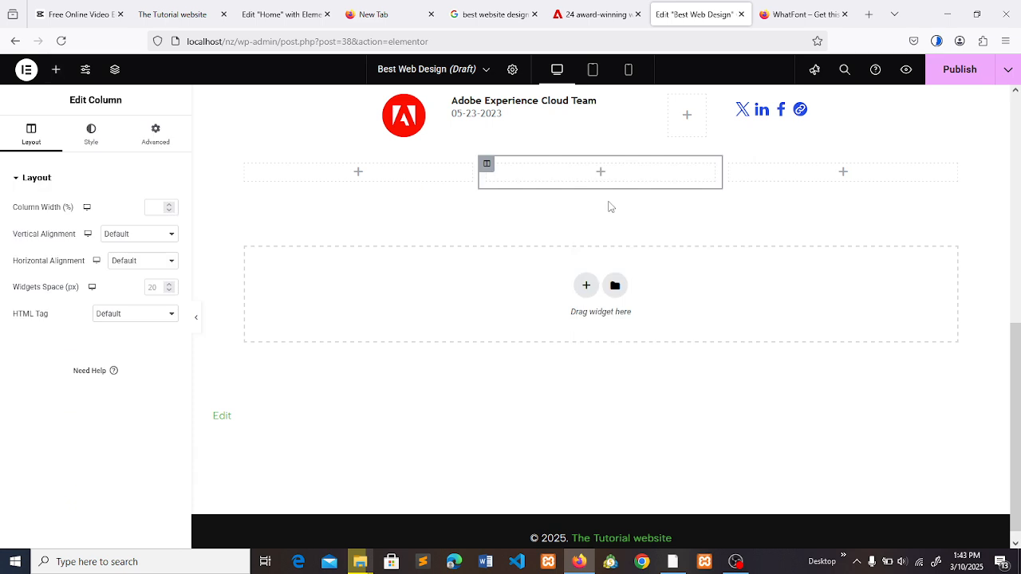
key(Delete)
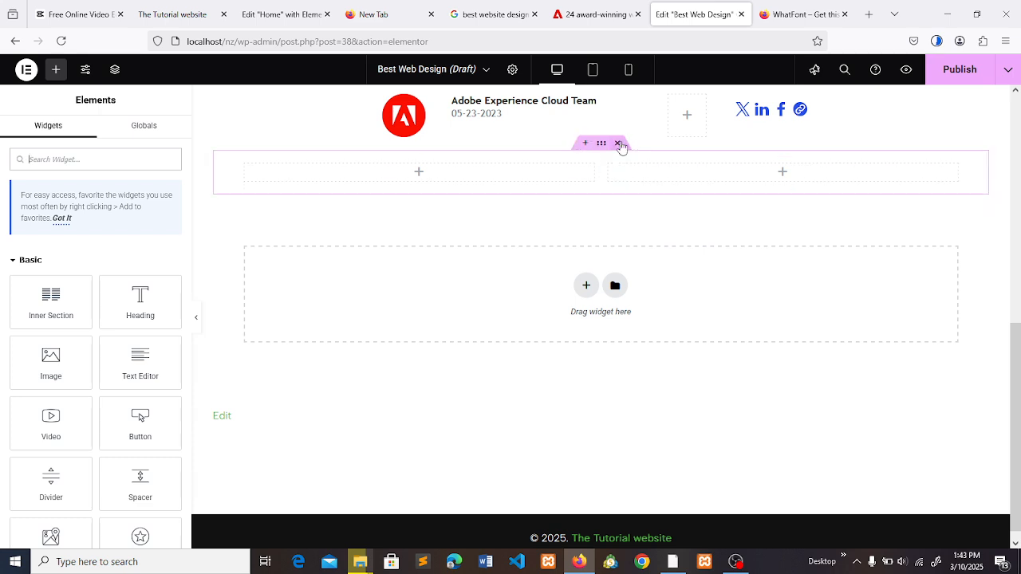
- Delete the section below the author row and add a three-column section with a wide middle column and narrow side columns
click(620, 144)
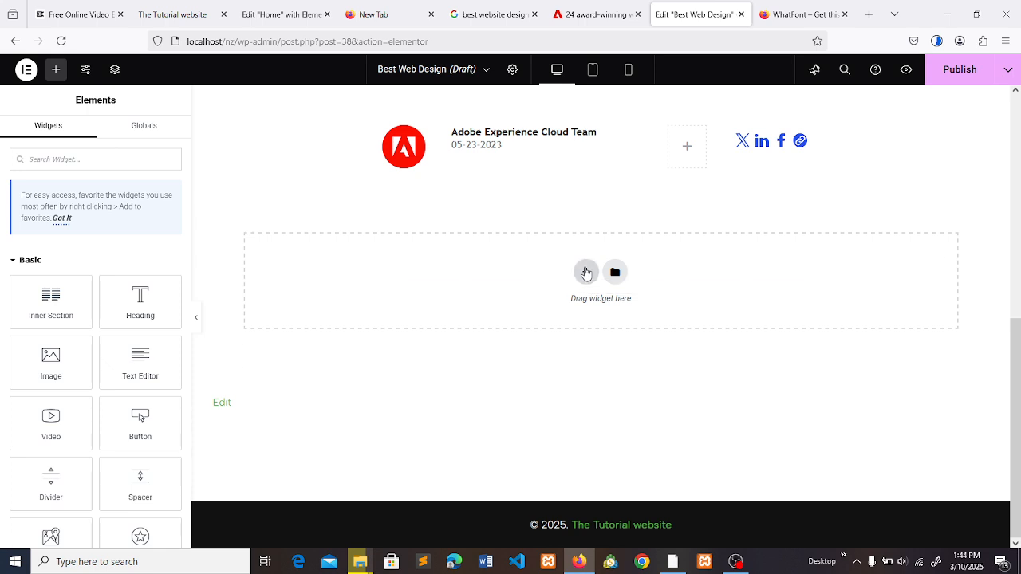
click(585, 273)
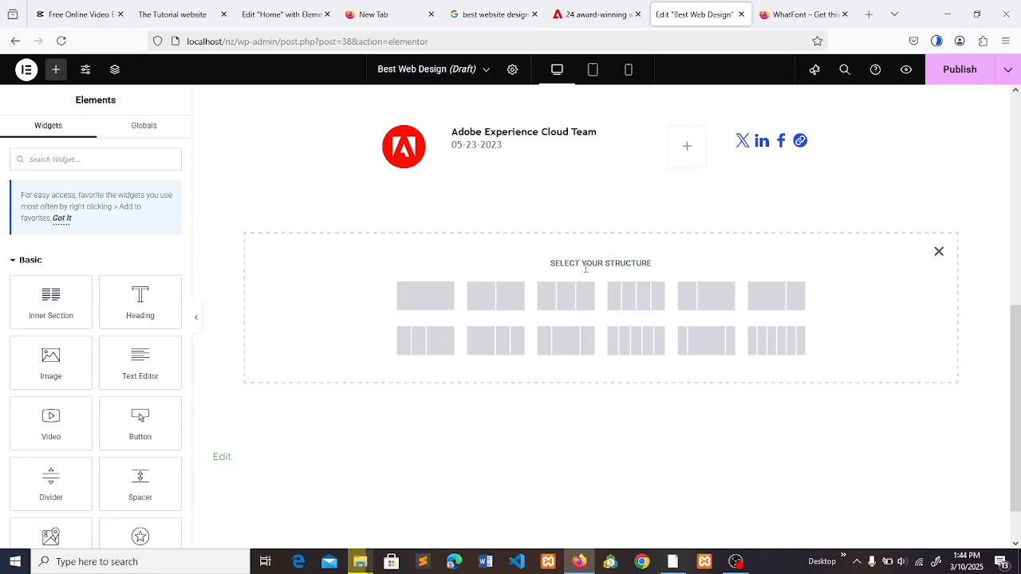
click(705, 342)
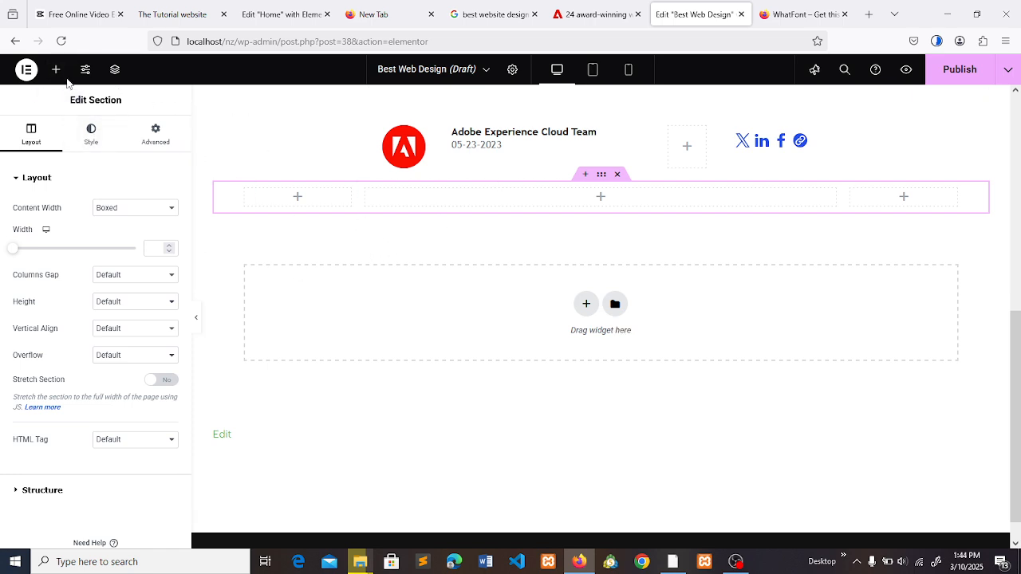
- Add an Image widget to the wide middle column and insert the red hero image from the media library
click(56, 70)
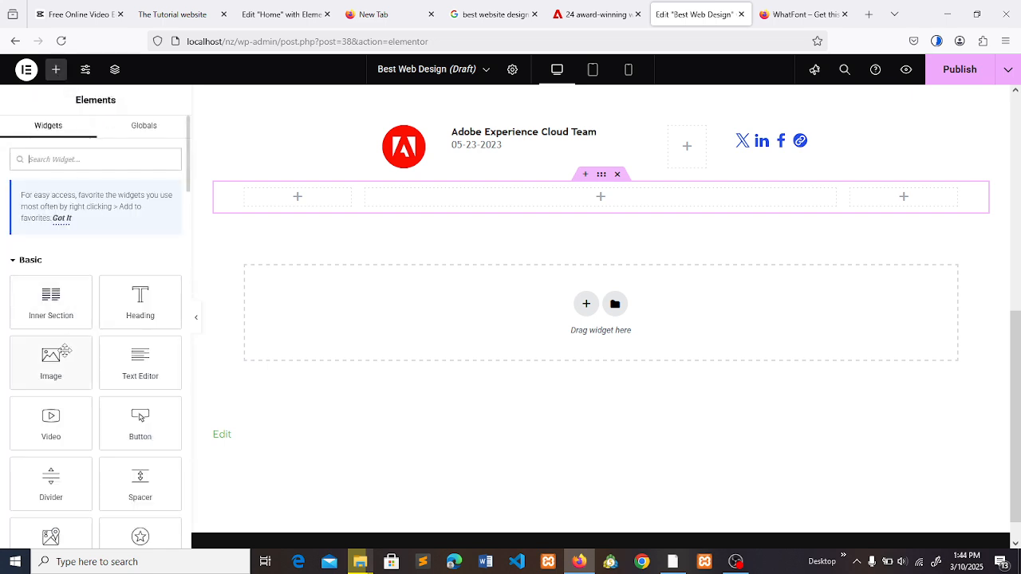
drag(63, 351, 643, 205)
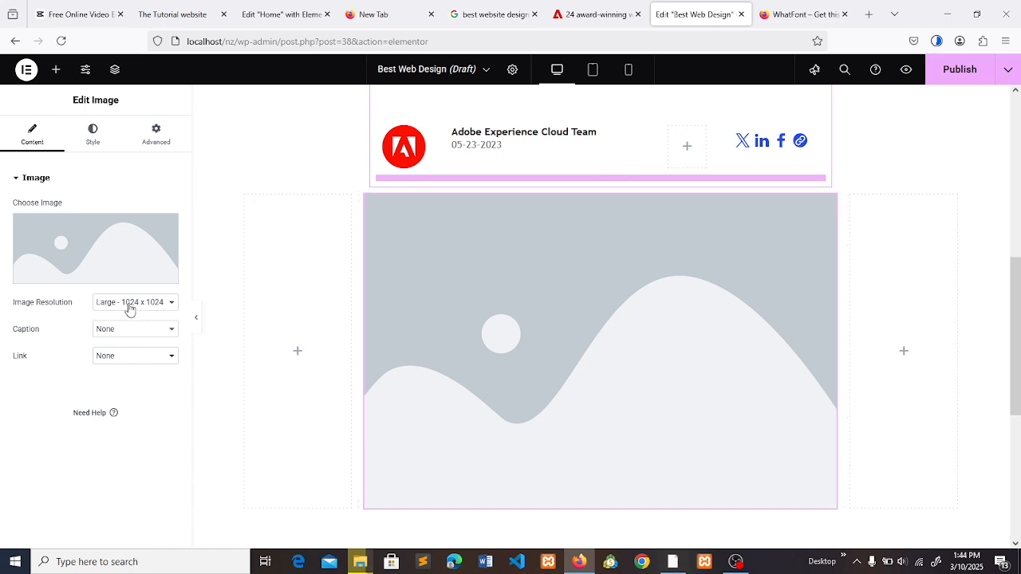
click(96, 252)
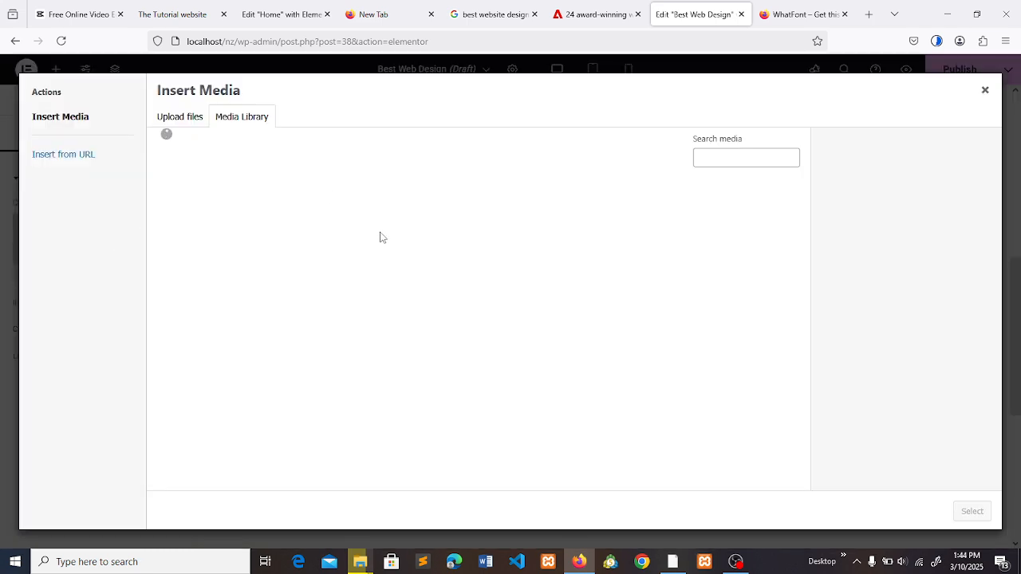
click(206, 187)
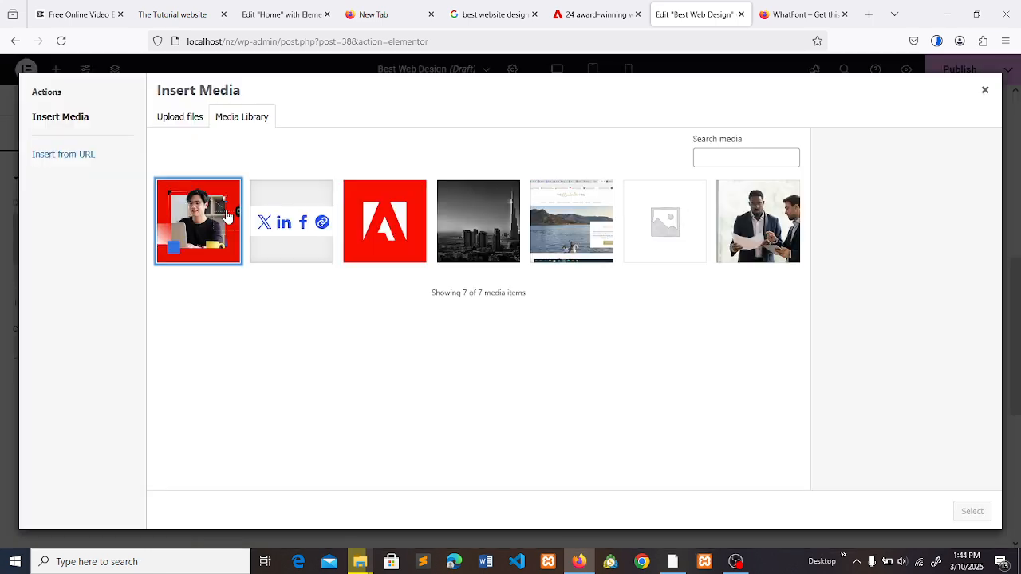
click(973, 511)
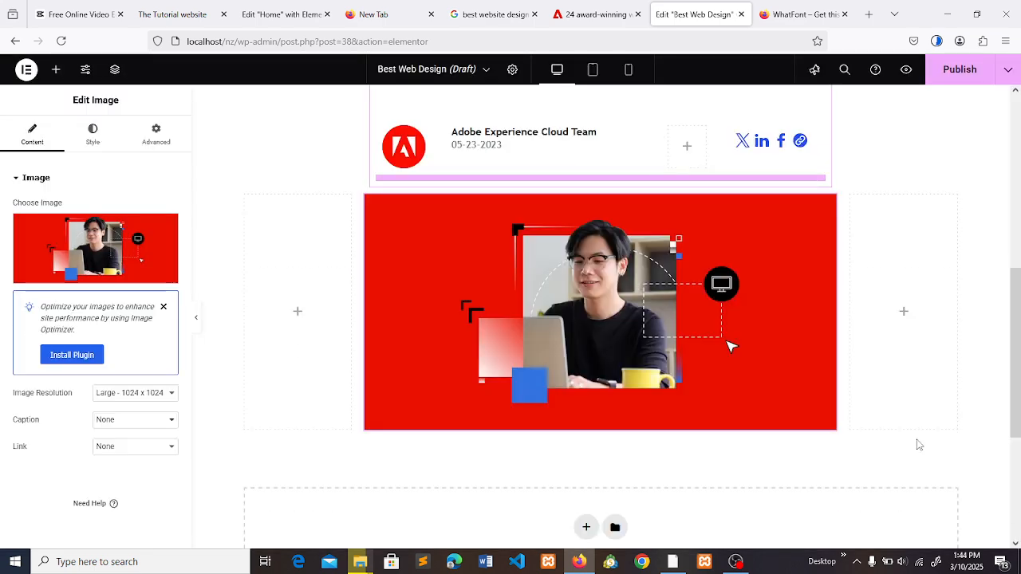
- Copy the Adobe article's intro text from "Web designers, marketers" through "This post will highlight:" and return to the page editor
click(596, 14)
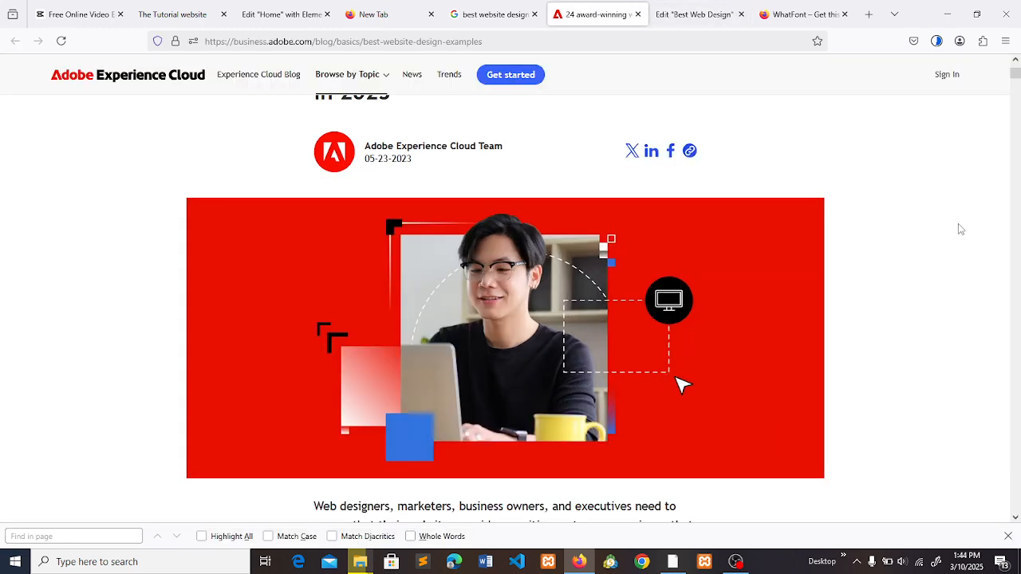
drag(1014, 73, 1019, 77)
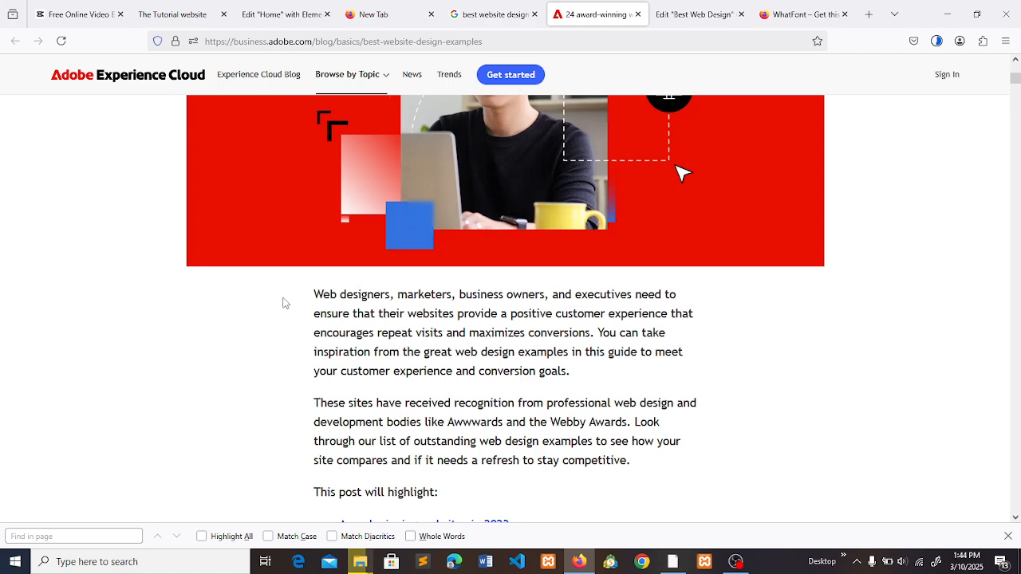
drag(305, 298, 463, 488)
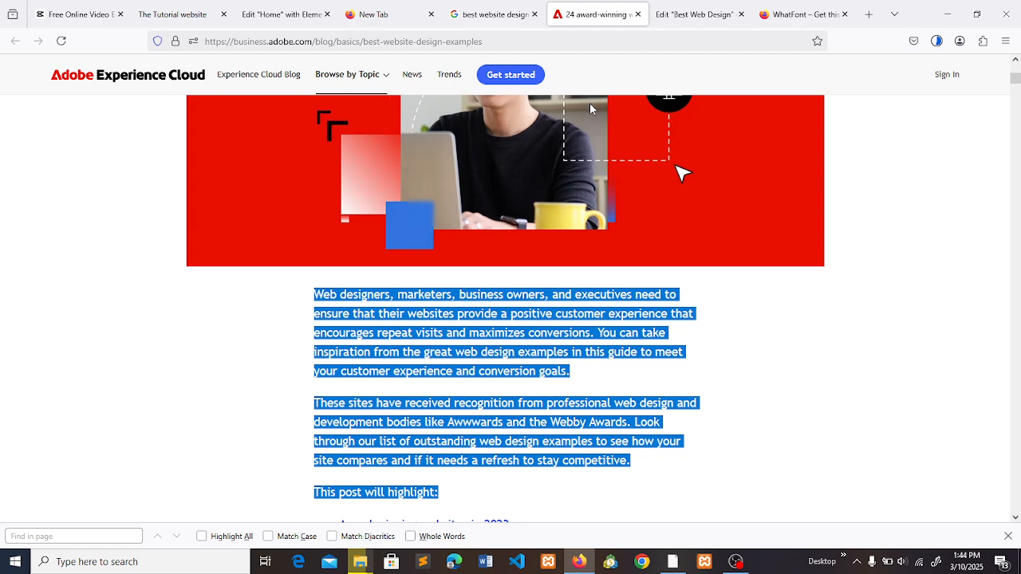
click(649, 34)
click(680, 11)
drag(1017, 358, 1020, 397)
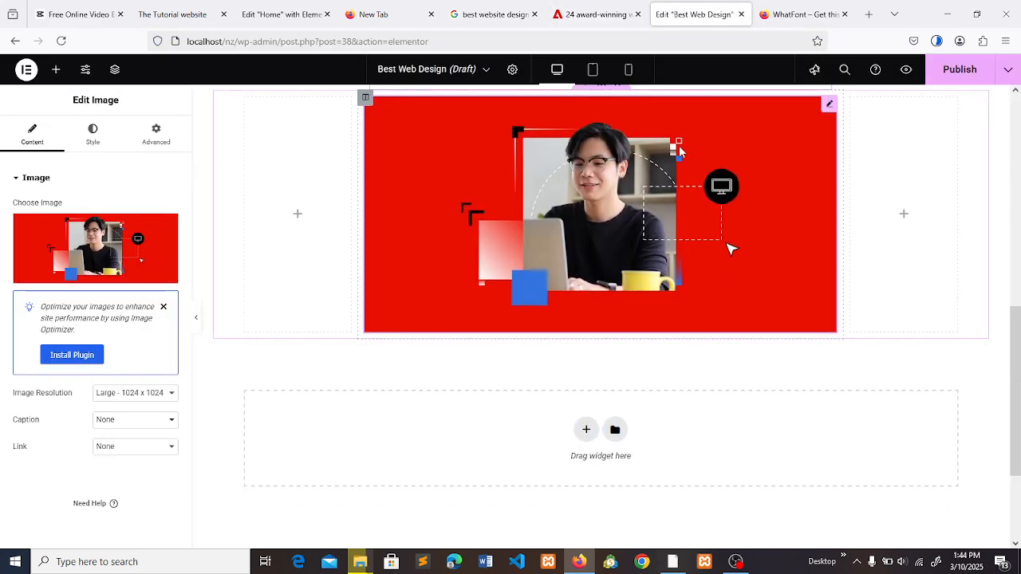
- Widen the hero image's middle column on both sides, comparing it with the image width on the Adobe article
click(138, 394)
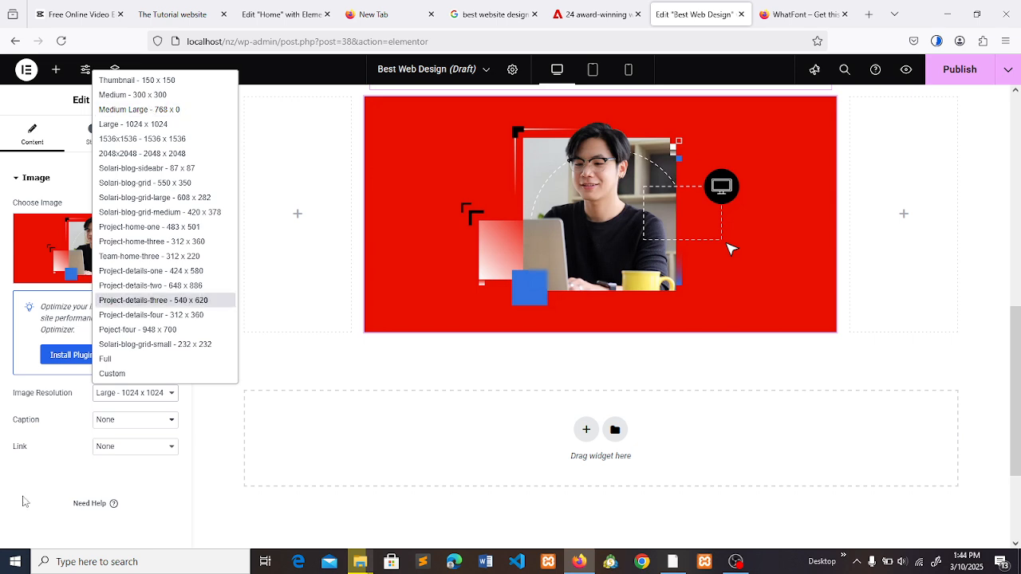
click(291, 378)
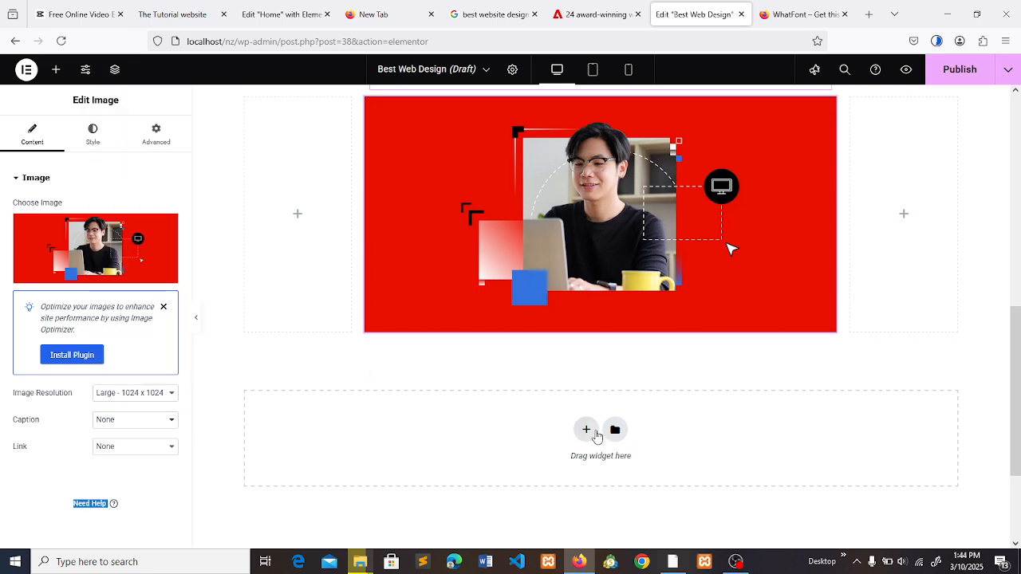
click(628, 6)
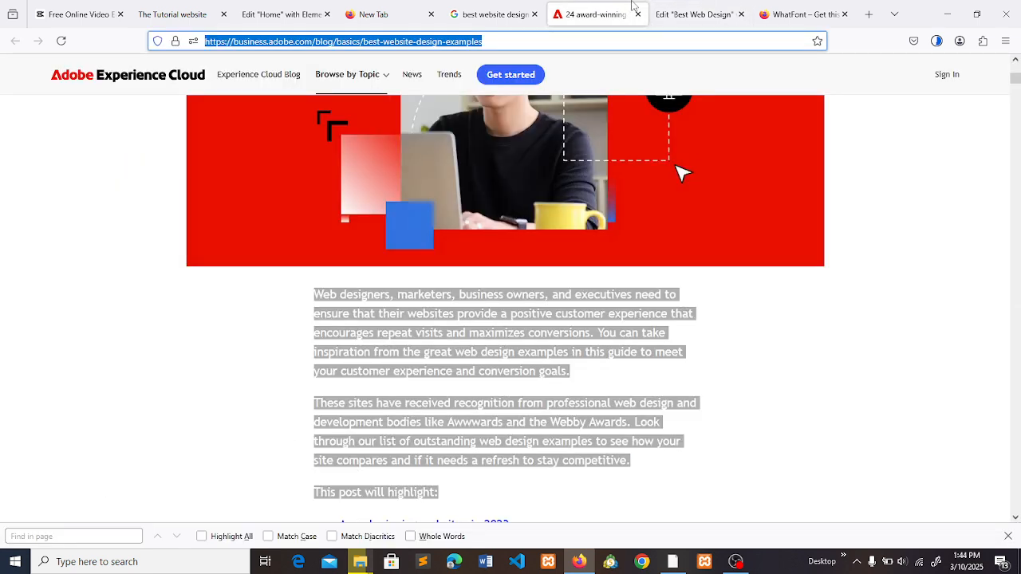
click(690, 14)
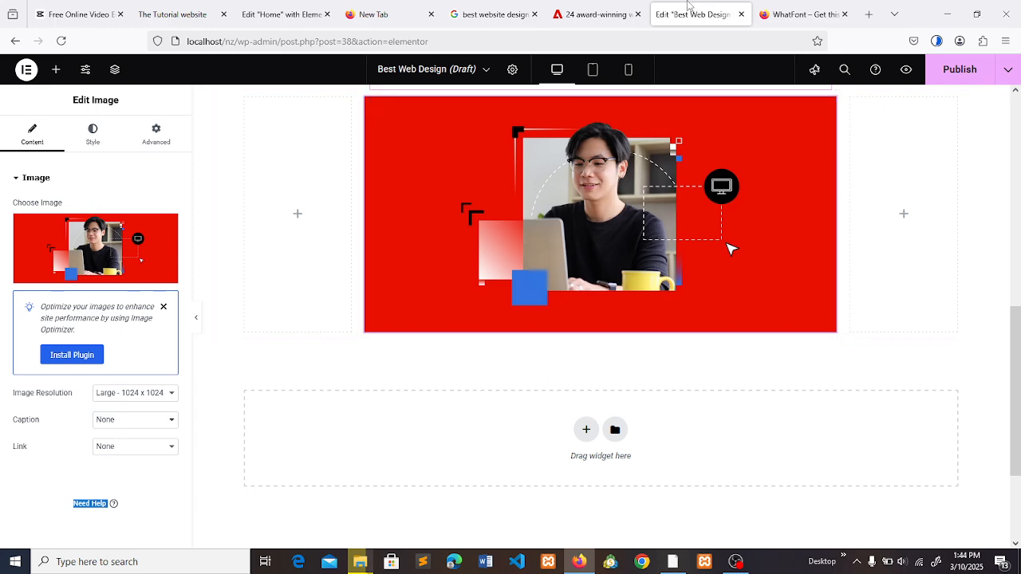
click(574, 4)
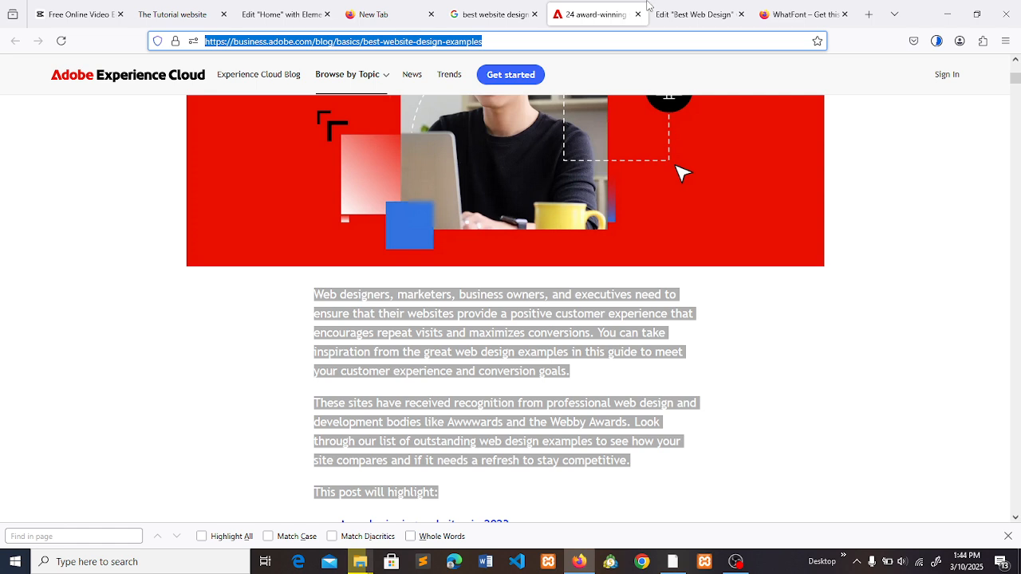
click(686, 10)
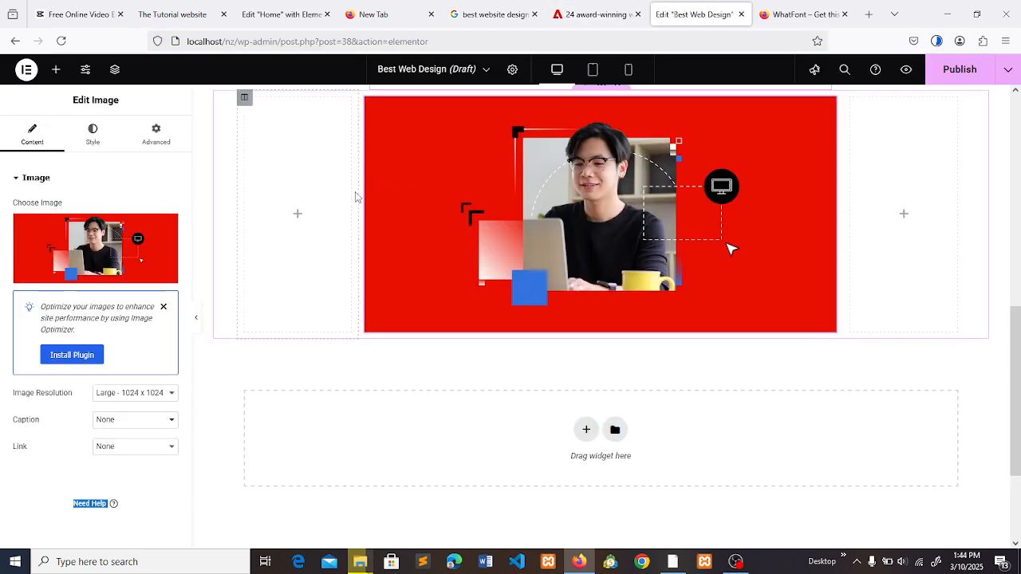
drag(361, 189, 337, 194)
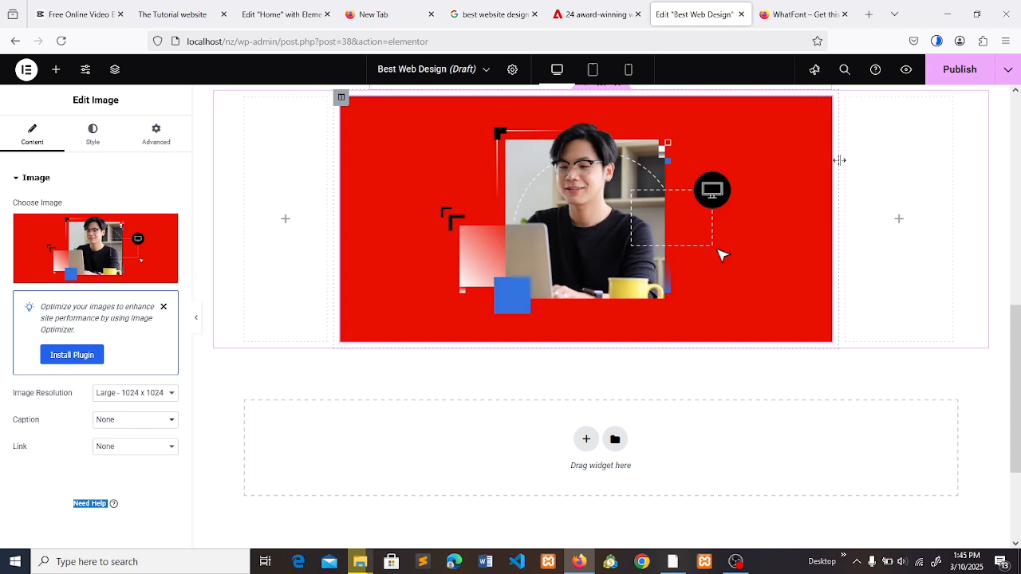
drag(839, 160, 884, 159)
click(564, 5)
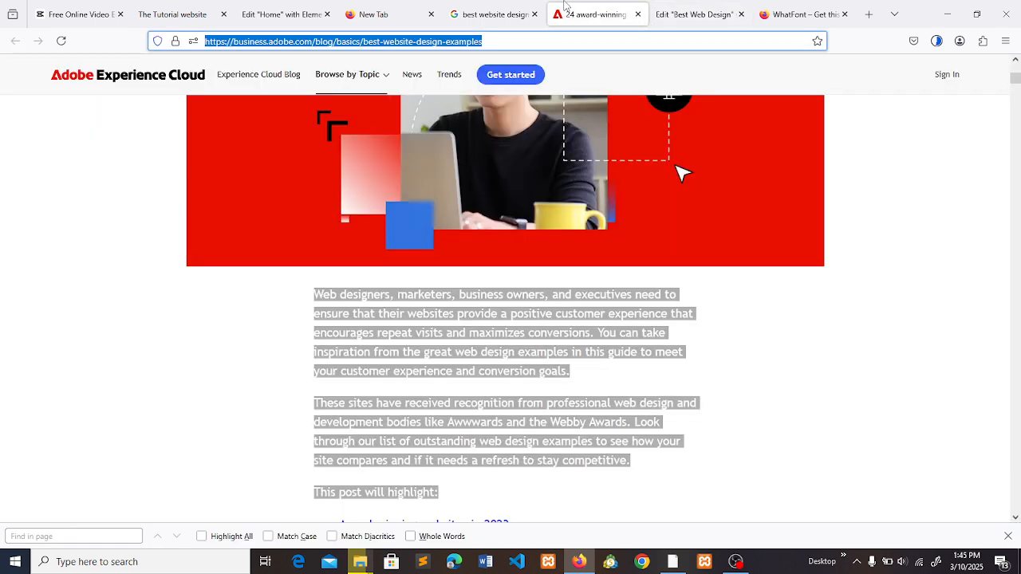
click(670, 12)
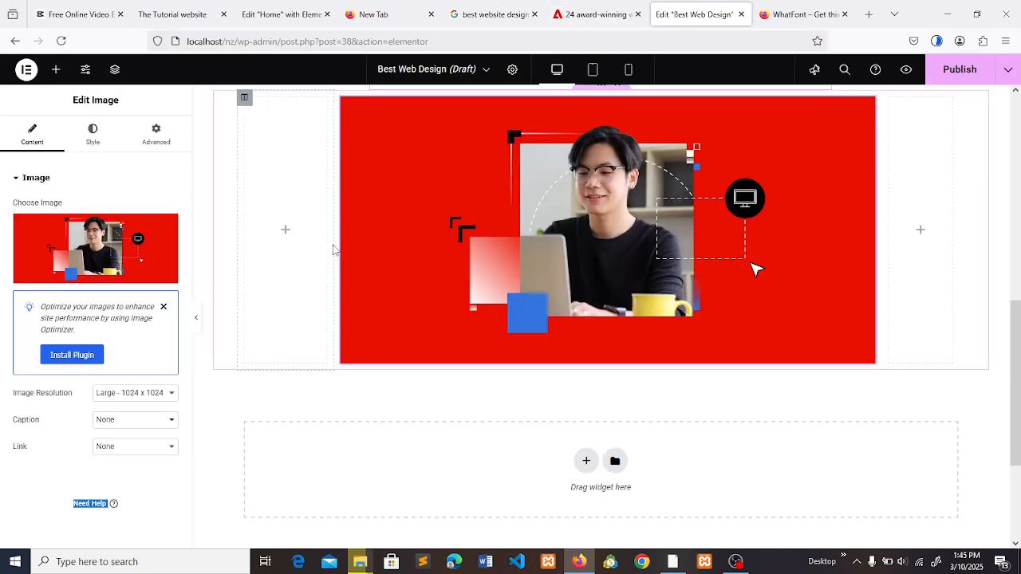
drag(333, 244, 314, 242)
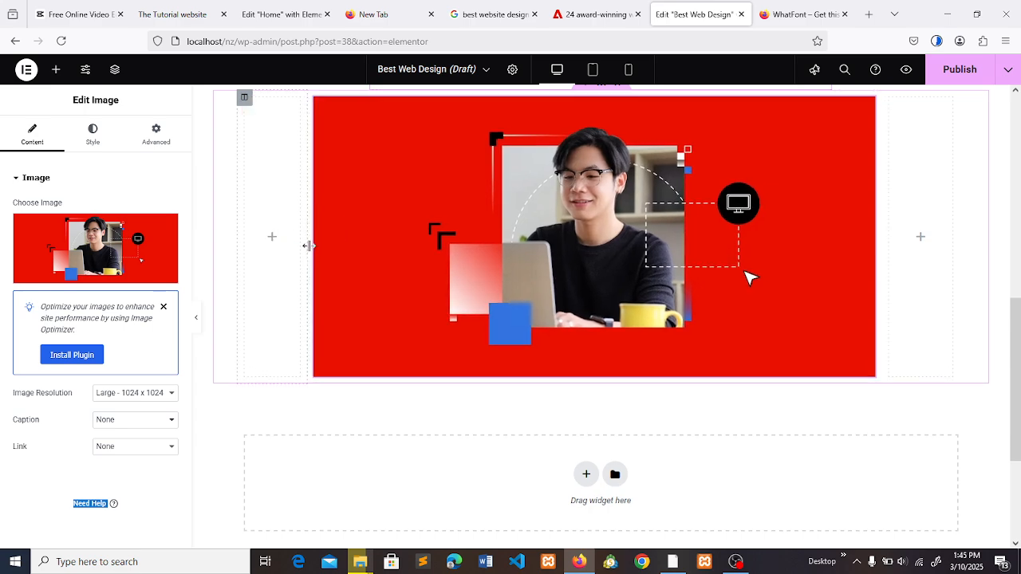
drag(878, 227, 899, 231)
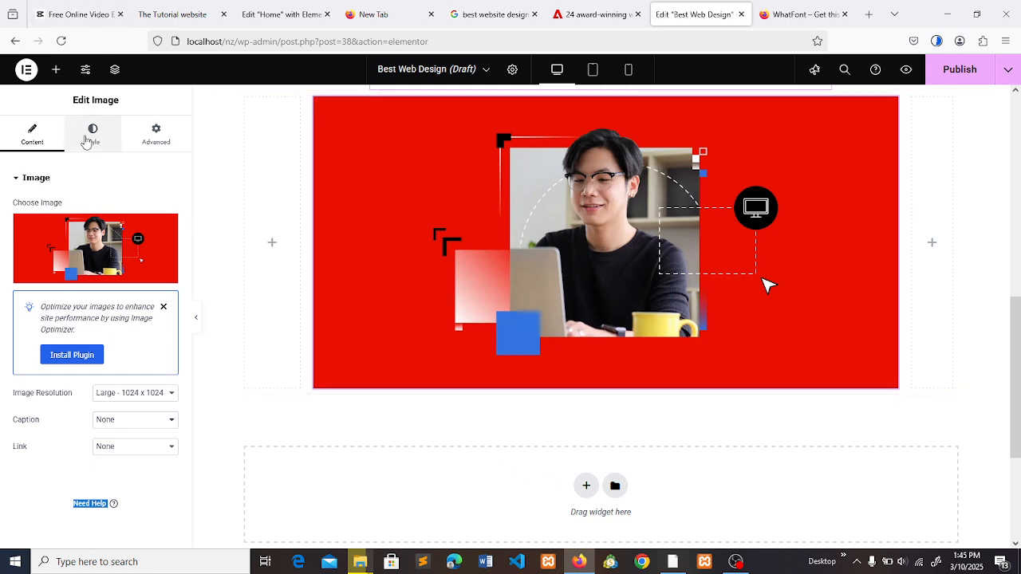
- Add an inner section below the hero image, duplicate a column to make three, and widen the middle one on both sides
click(56, 70)
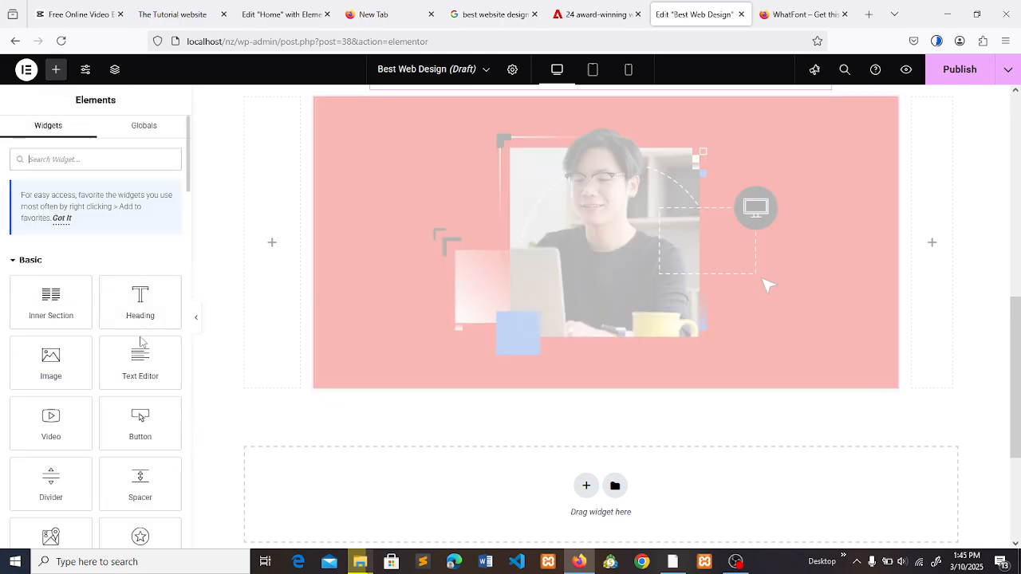
drag(50, 307, 538, 303)
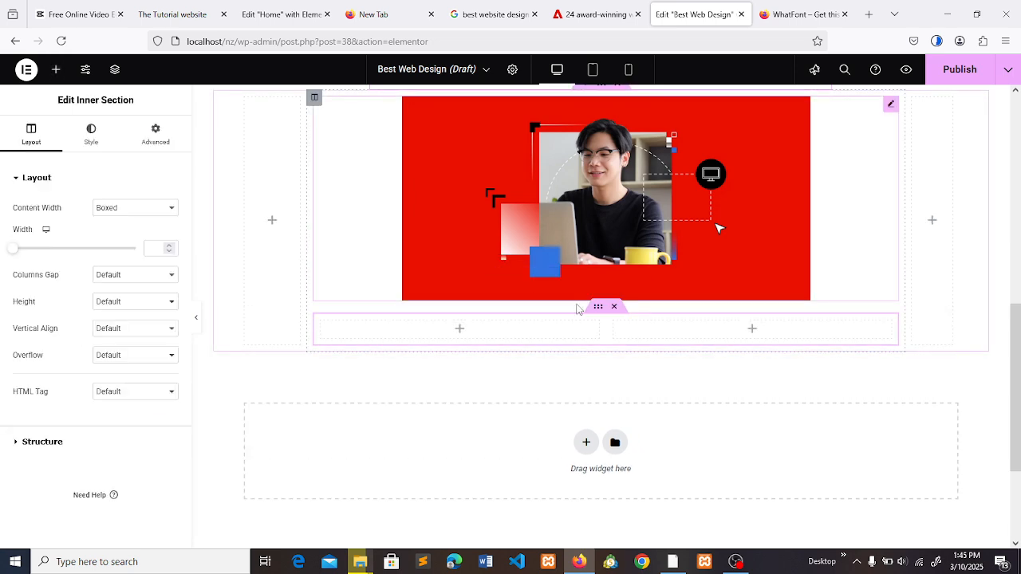
right_click(580, 319)
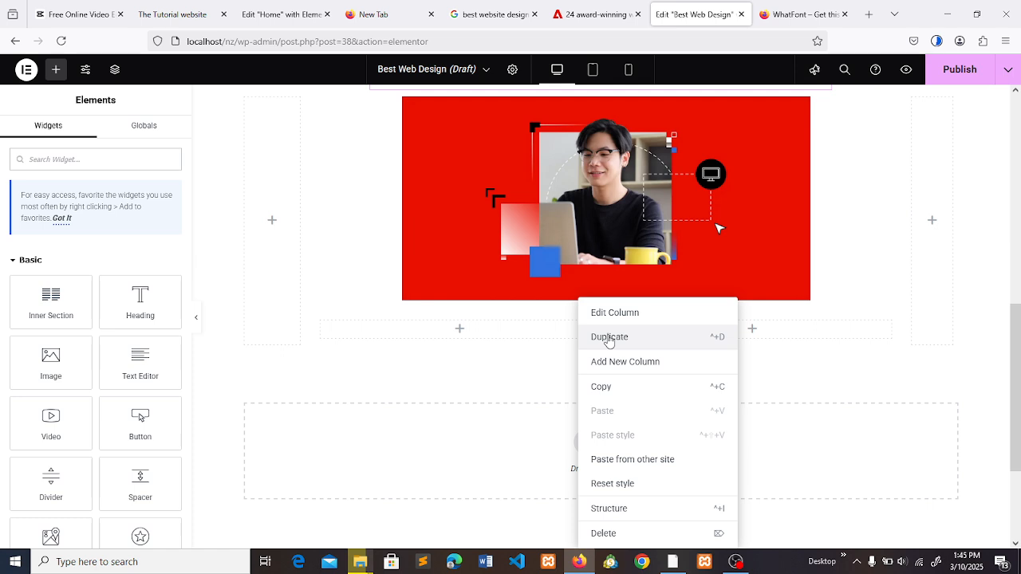
click(610, 337)
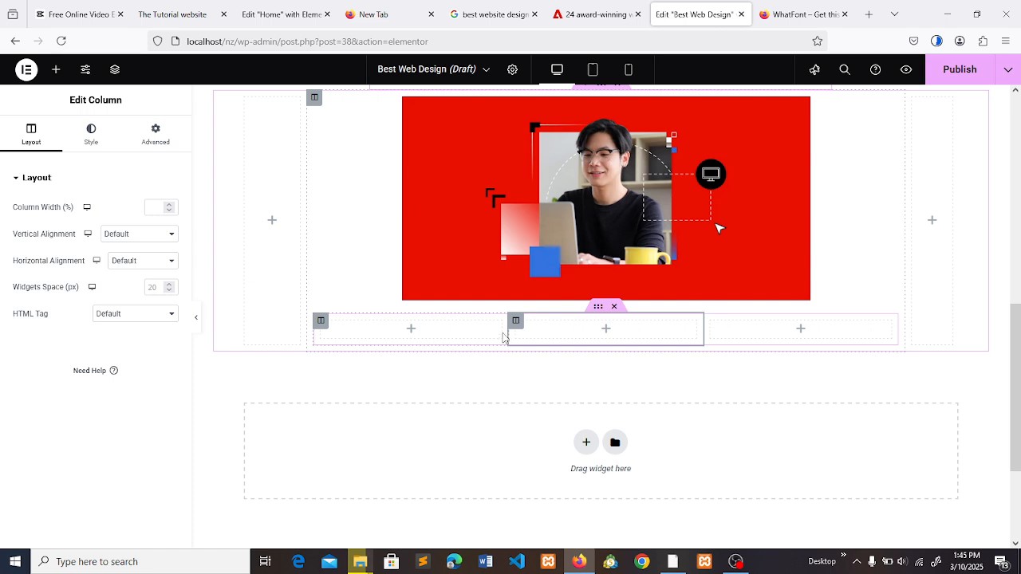
drag(503, 326, 435, 324)
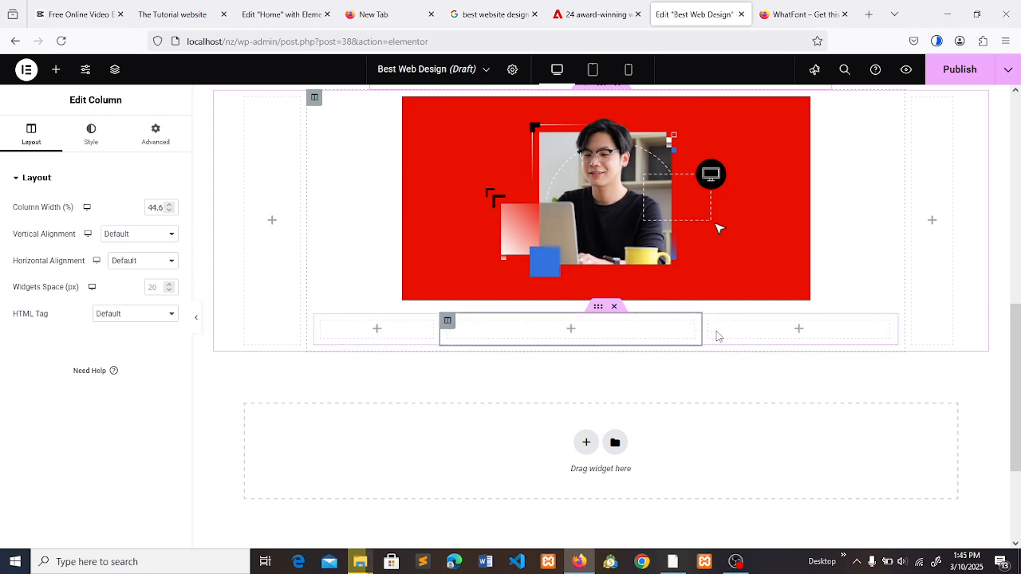
drag(716, 336, 773, 335)
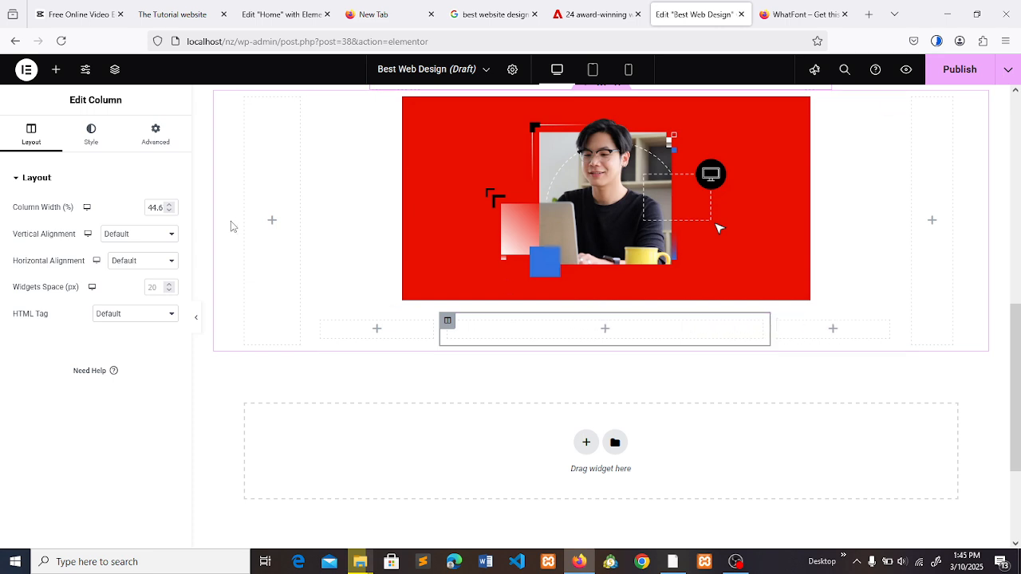
- Place the copied intro text in a Text Editor widget in the inner section's middle column and widen that column to 59.5%
click(56, 72)
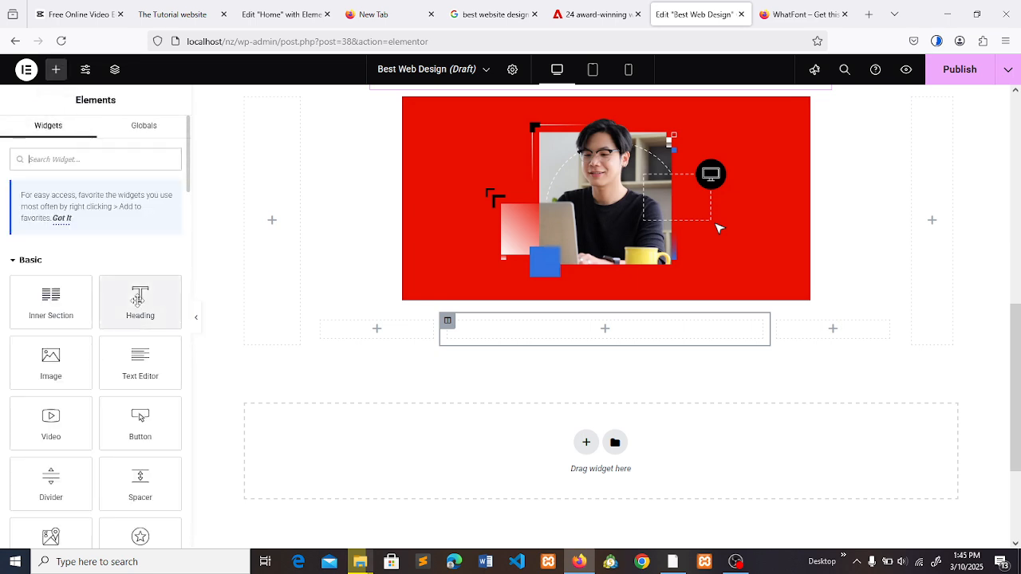
click(606, 9)
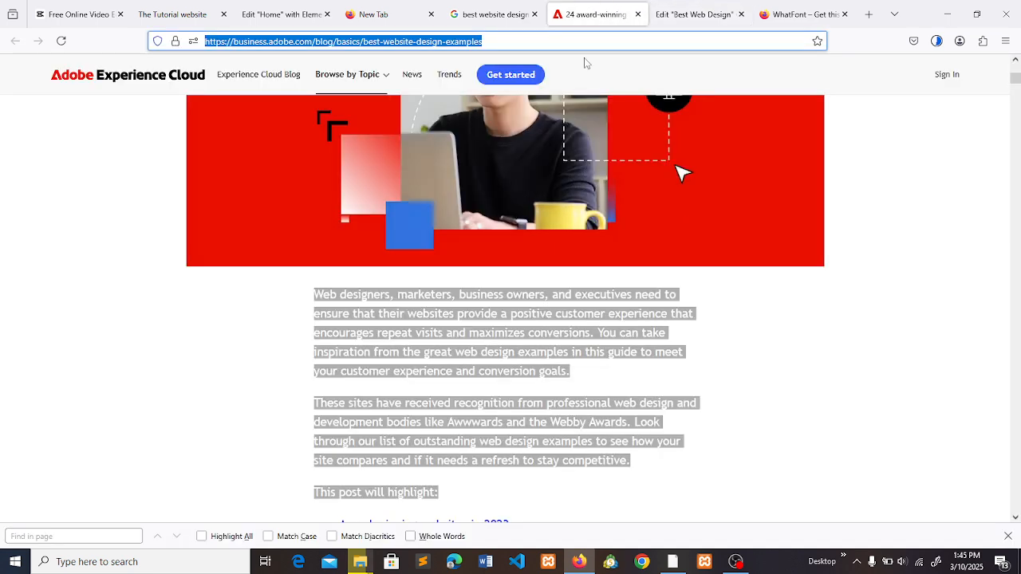
click(500, 285)
click(686, 10)
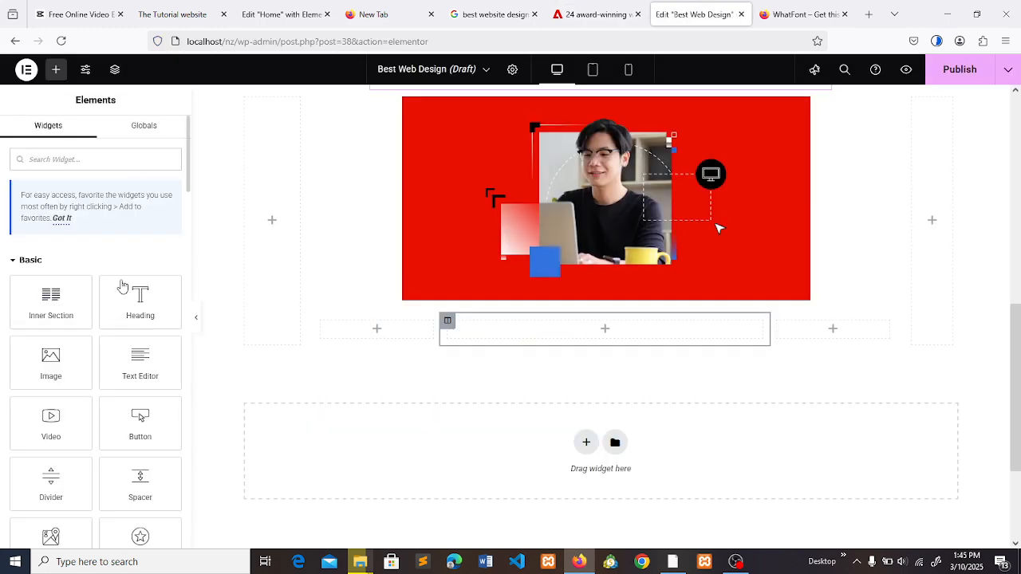
drag(140, 355, 607, 335)
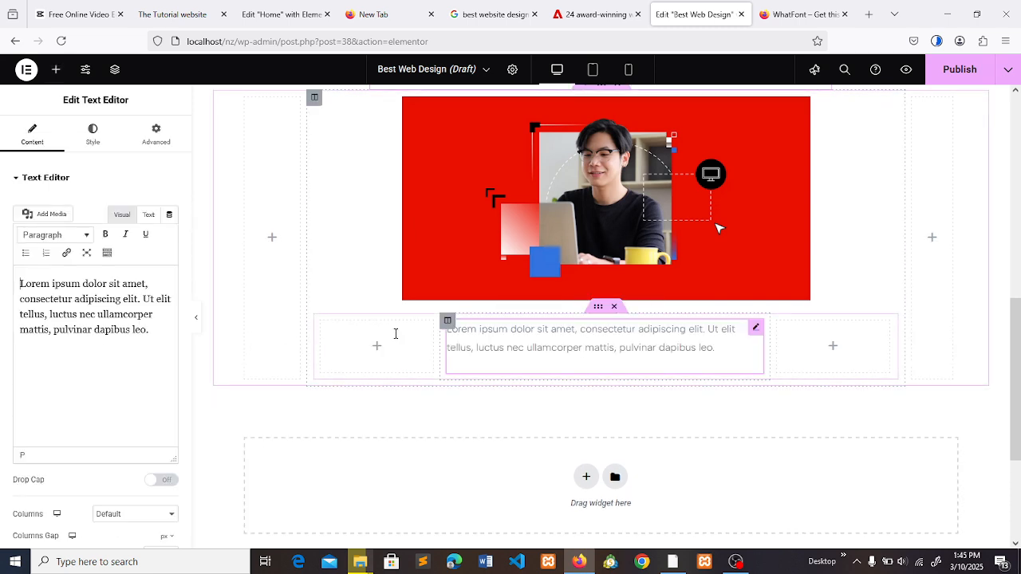
key(ctrl+a)
text(Web designers, marketers, business owners, and executives need to ensure that their websites provide a positive customer experience that encourages repeat visits and maximizes conversions. You can take inspiration from the great web design examples in this guide to meet your customer experience and conversion goals. These sites have received recognition from professional web design and development bodies like Awwwards and the Webby Awards. Look through our list of outstanding web design examples to see how your site compares and if it needs a refresh to stay competitive. This post will highlight:)
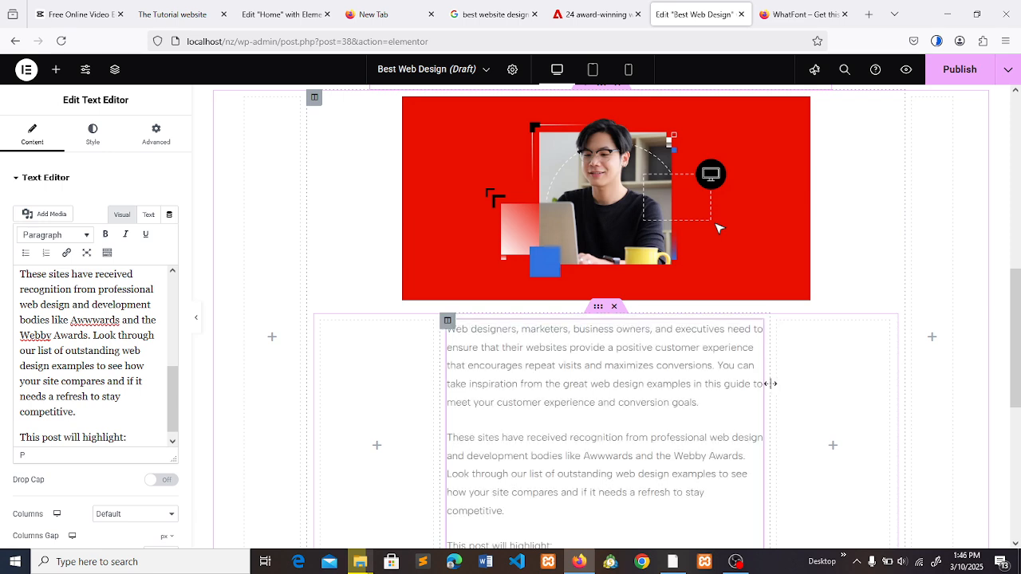
drag(770, 384, 789, 387)
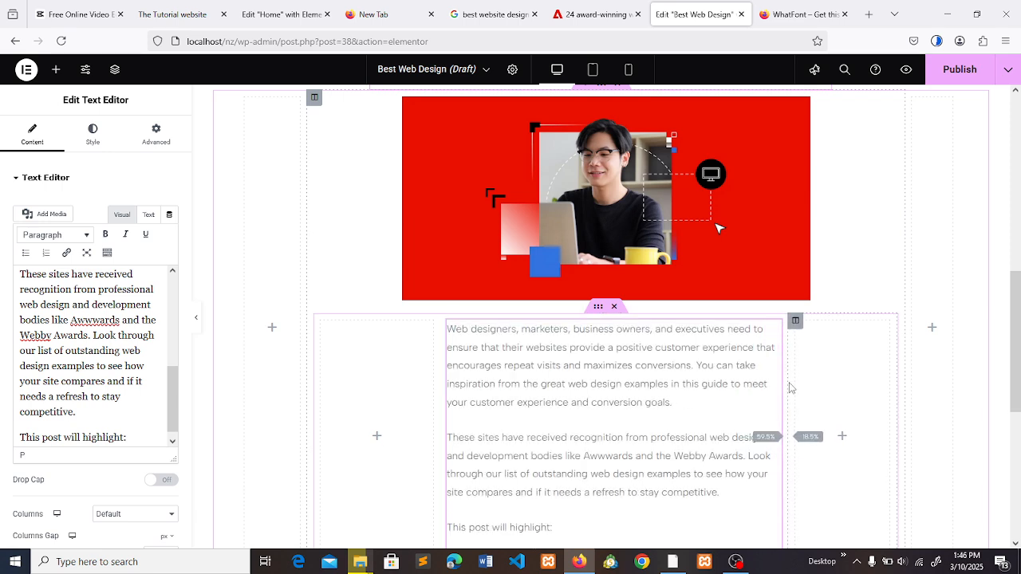
- Close the WhatFont add-on page and inspect the font details of the Adobe article's first intro paragraph with WhatFont
click(772, 8)
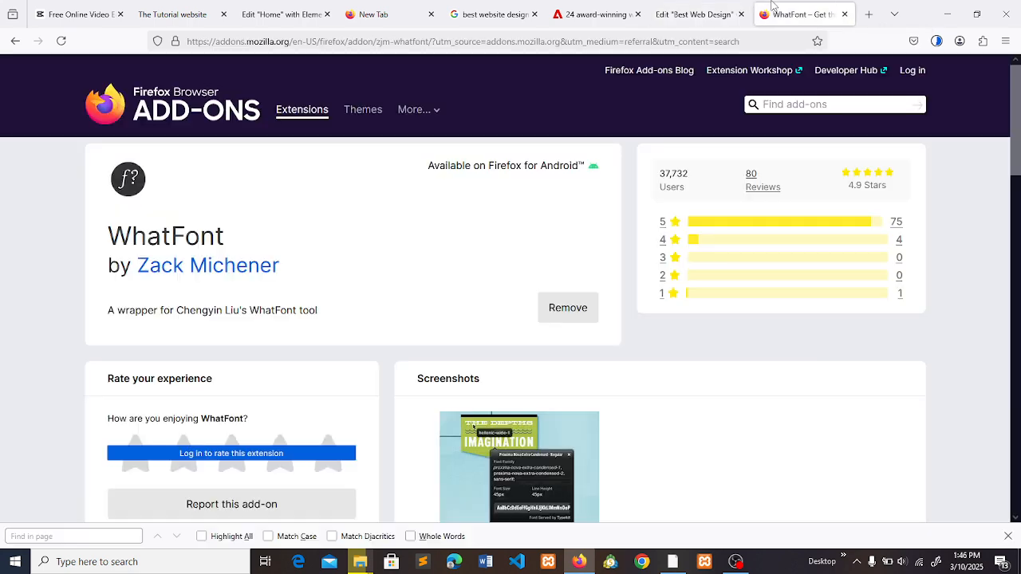
click(844, 14)
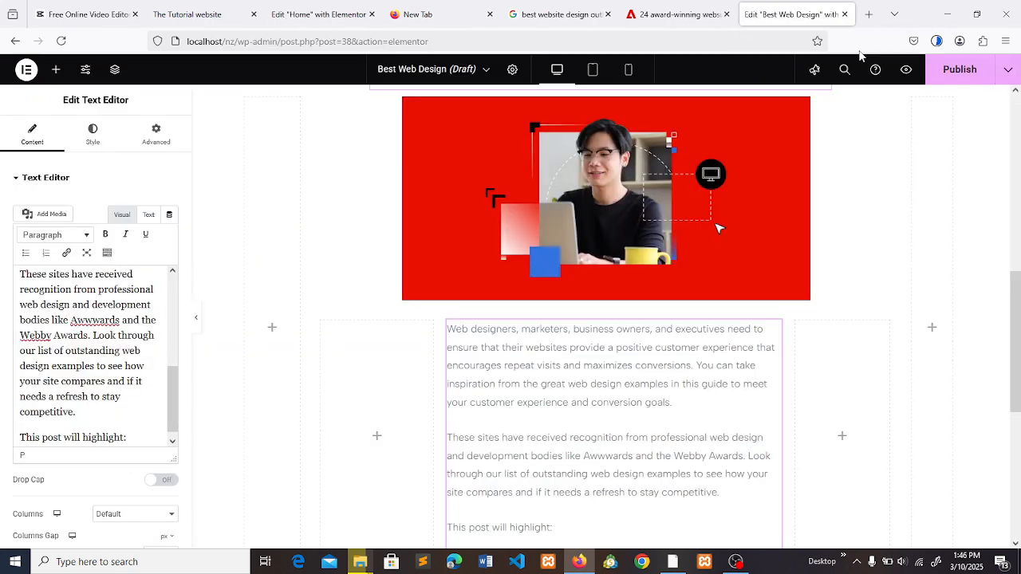
click(983, 40)
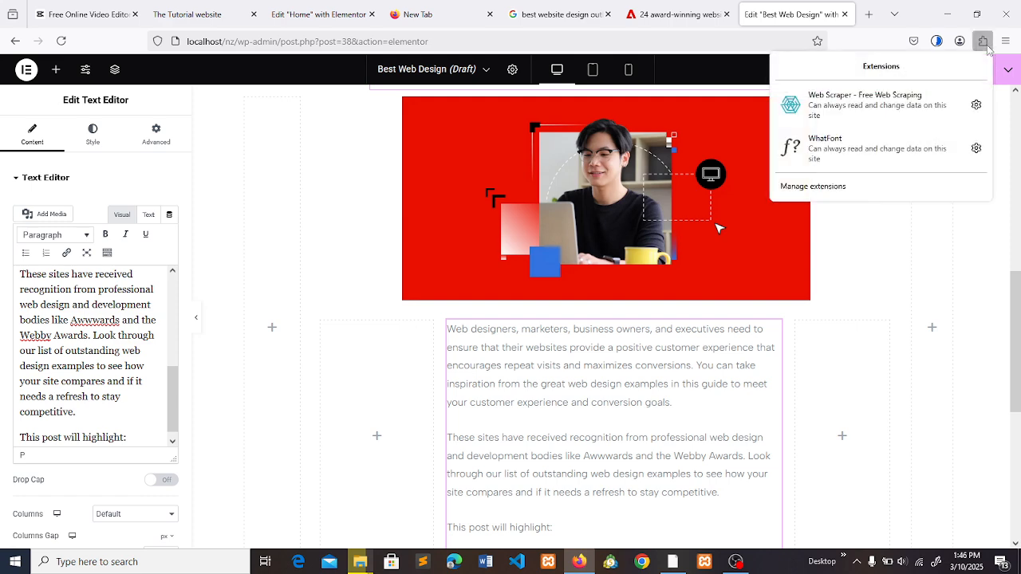
click(855, 154)
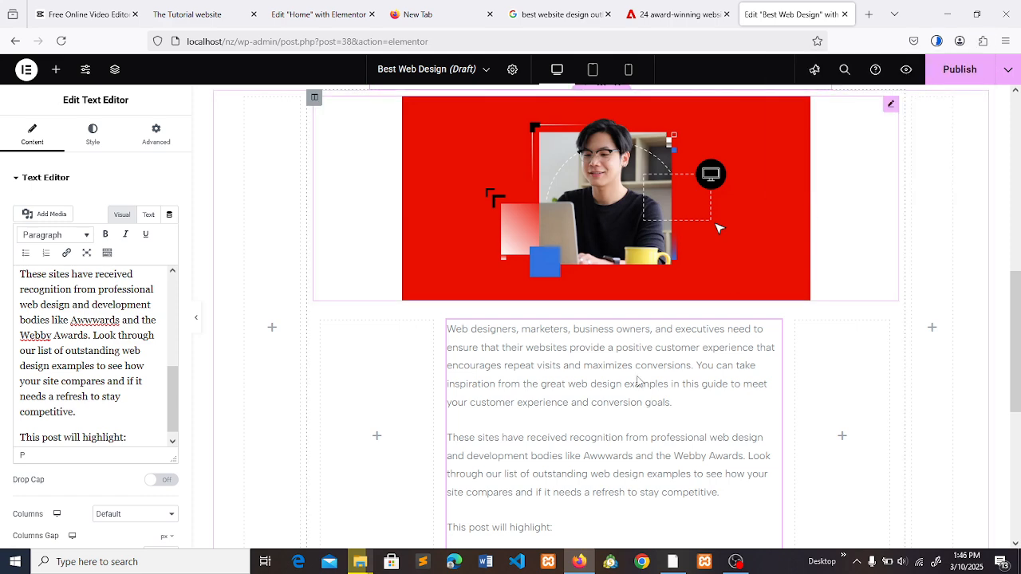
click(666, 6)
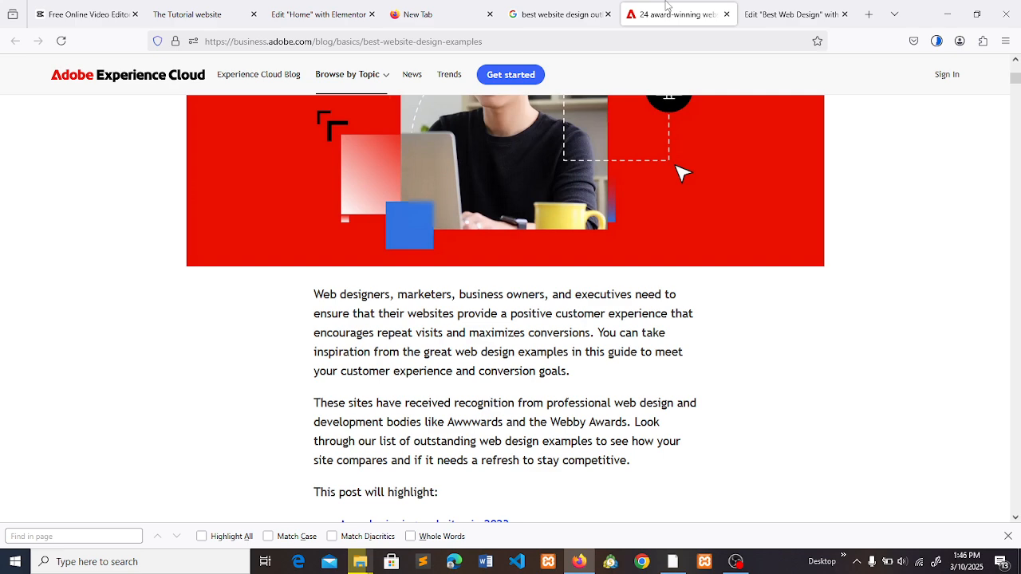
click(983, 41)
click(866, 168)
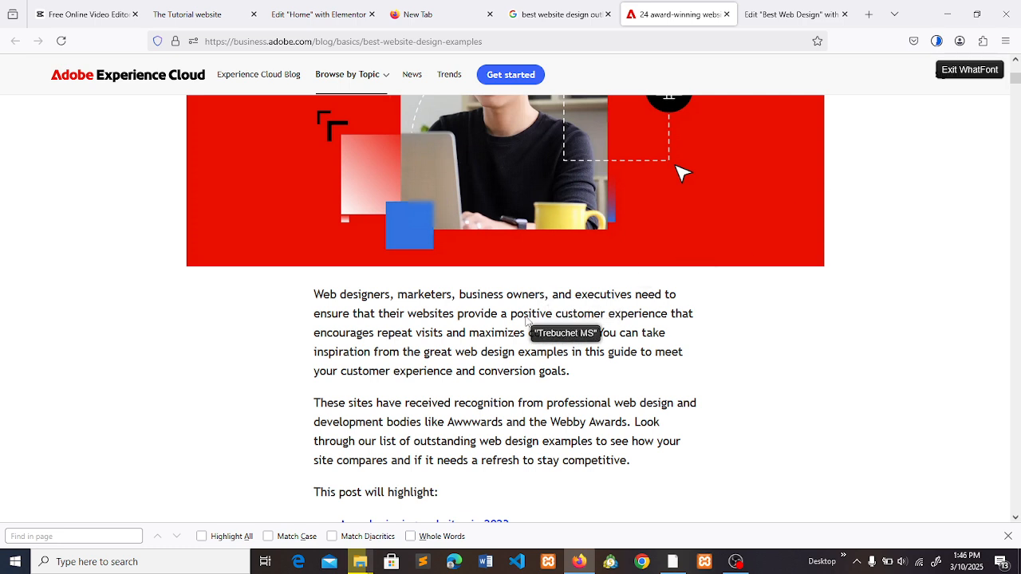
click(524, 320)
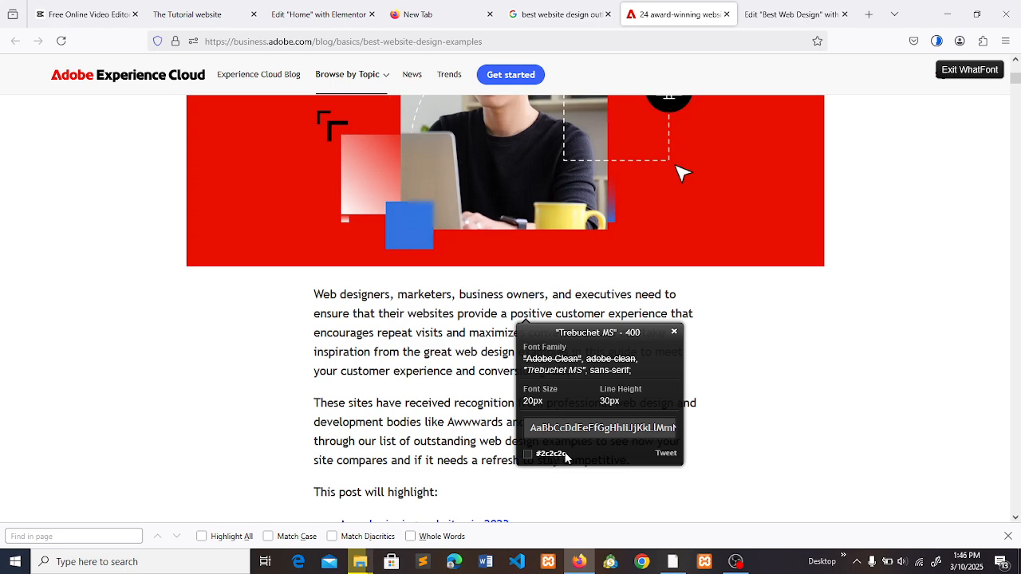
- Return to the page editor, exit WhatFont there, and set the intro text's font family to Trebuchet MS
click(776, 8)
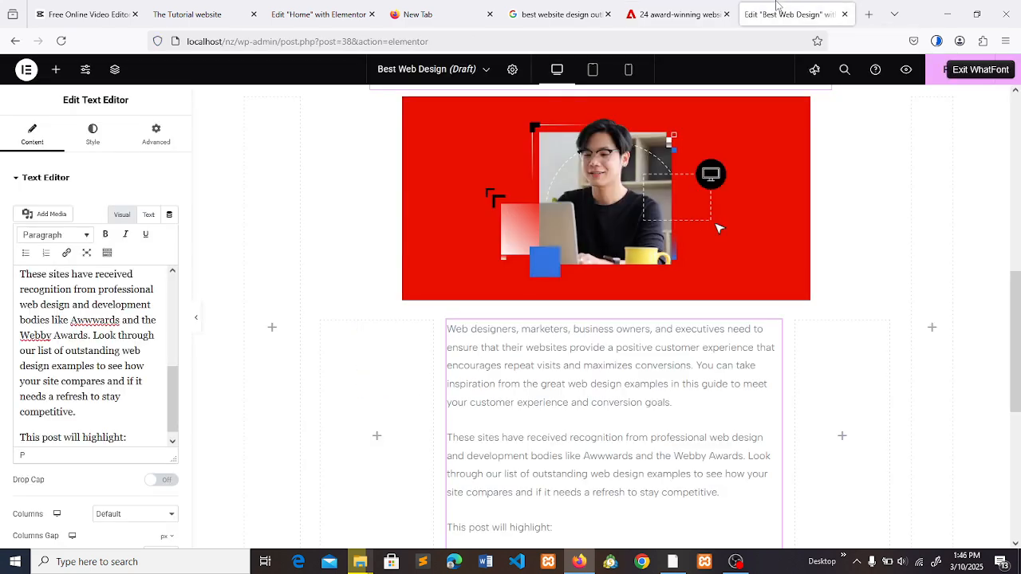
click(85, 144)
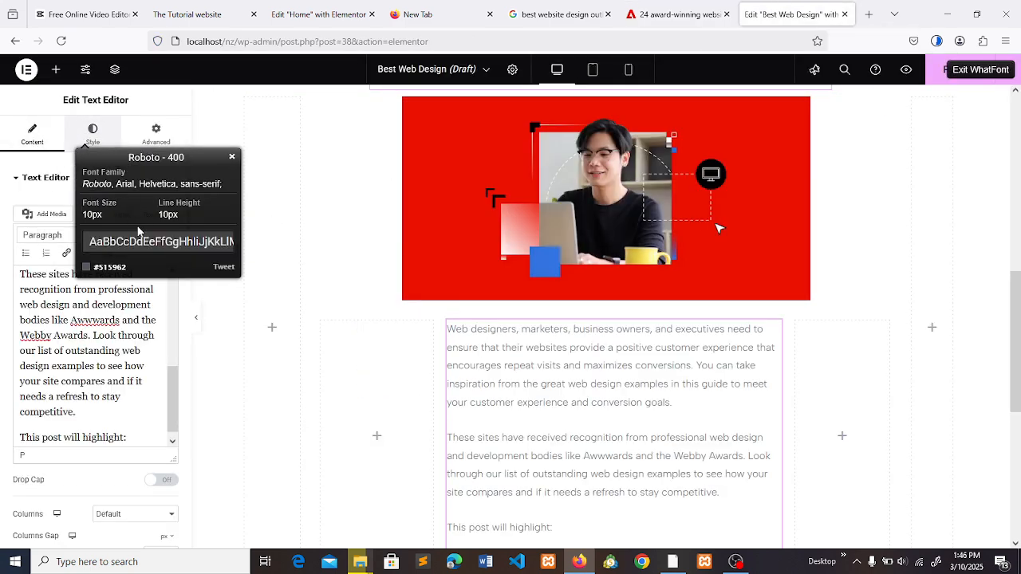
key(Escape)
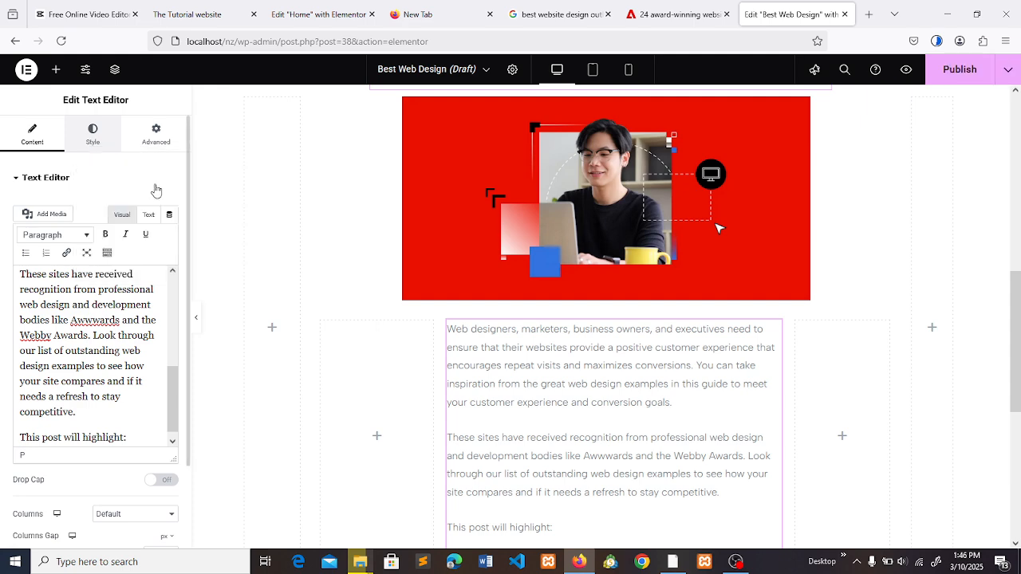
click(115, 145)
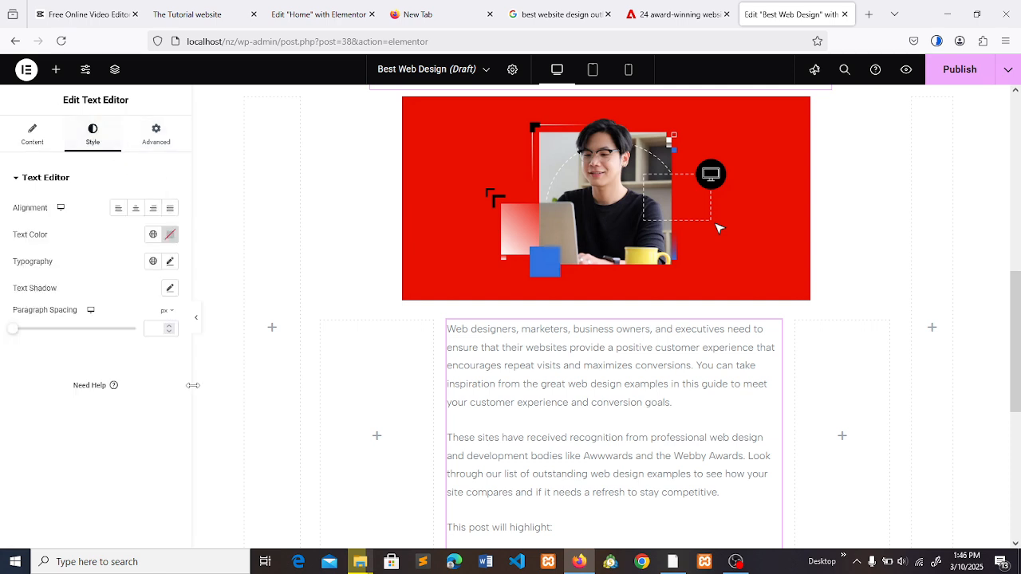
click(171, 263)
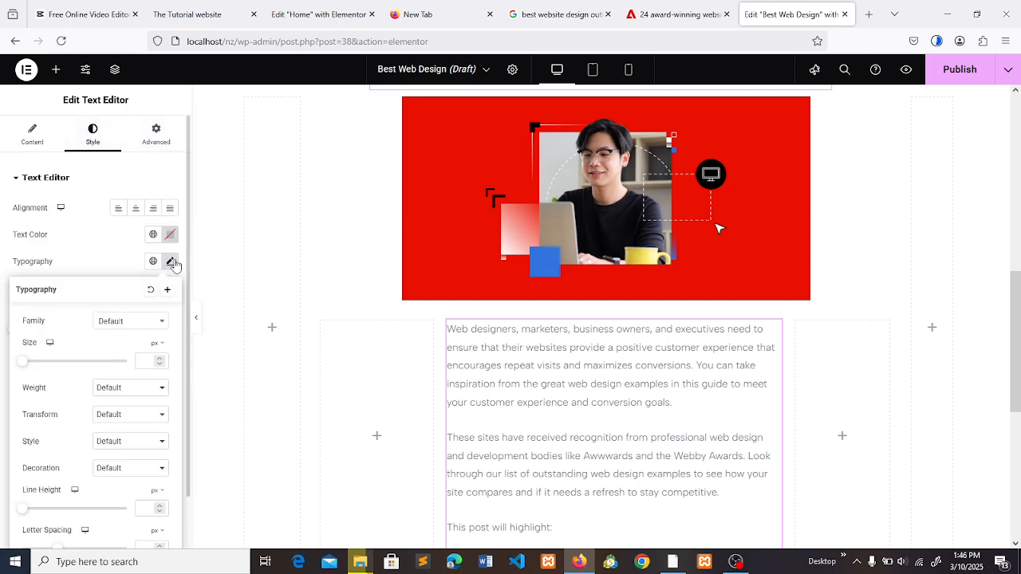
click(135, 322)
text(tre)
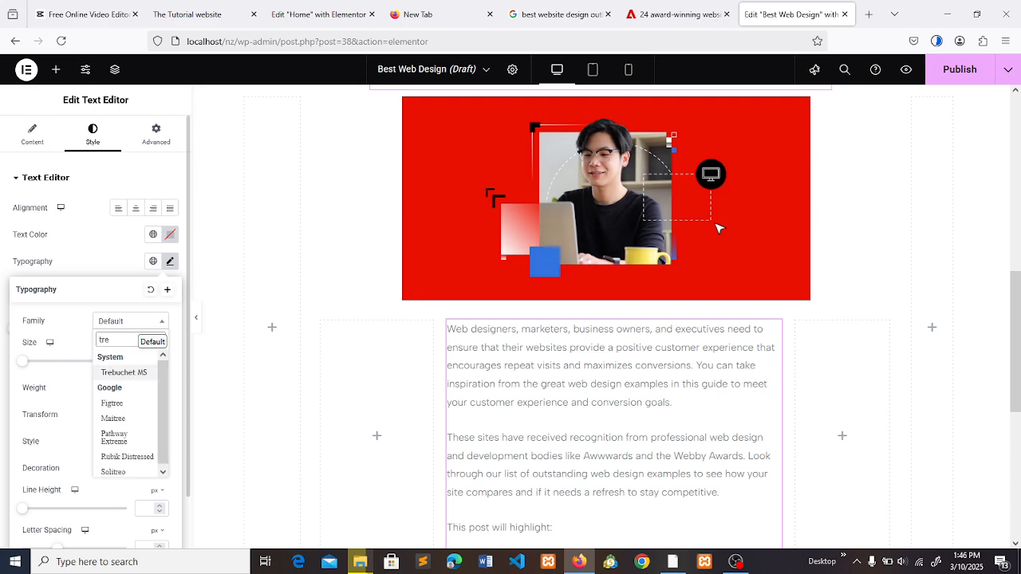
click(112, 373)
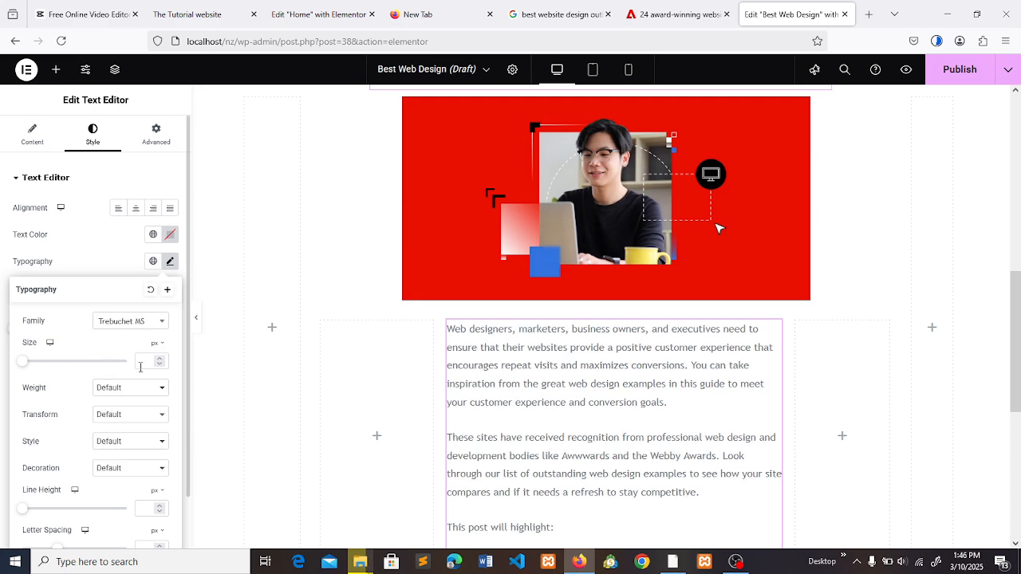
- Set the intro text's font size to 20 px and its line height to 30 px
click(141, 363)
text(20)
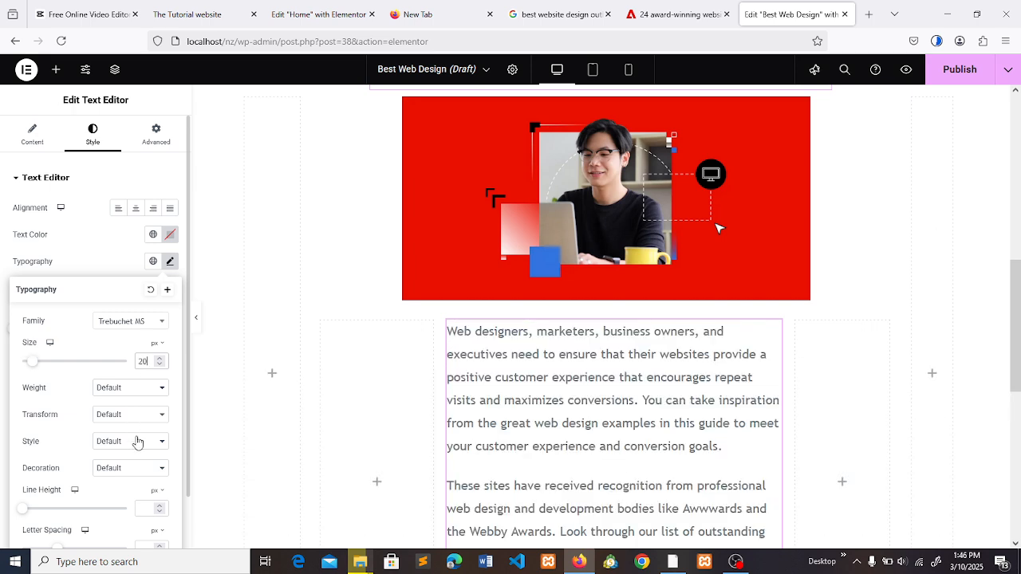
click(150, 507)
text(30)
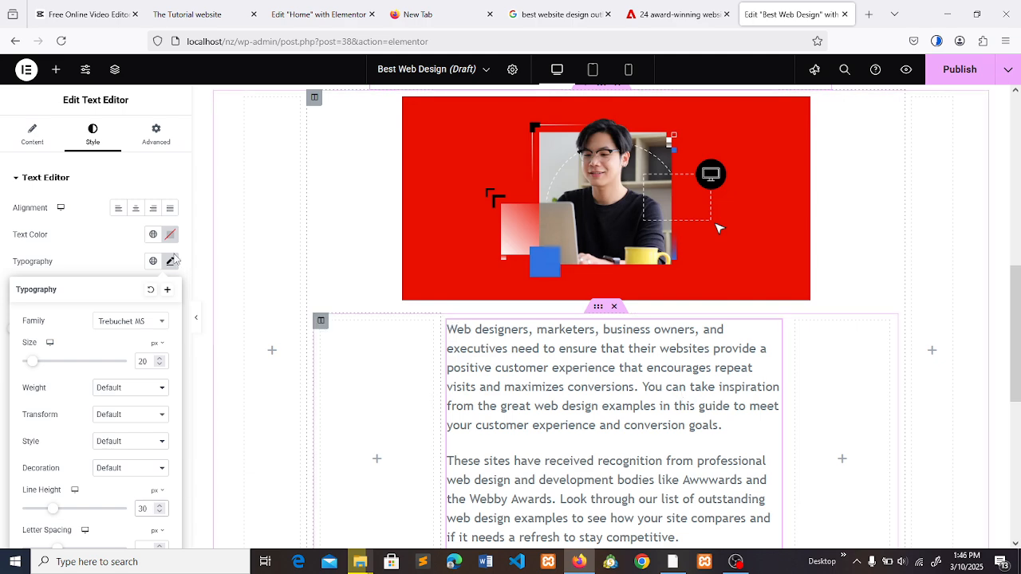
- Set the intro text's weight to Bold and compare it with the WhatFont details on the Adobe article
click(132, 386)
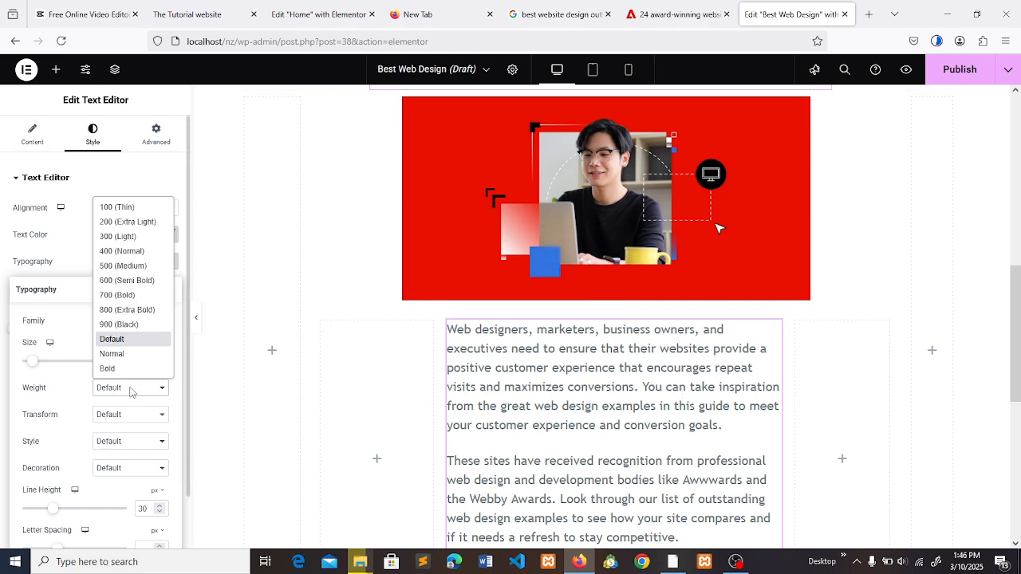
click(121, 367)
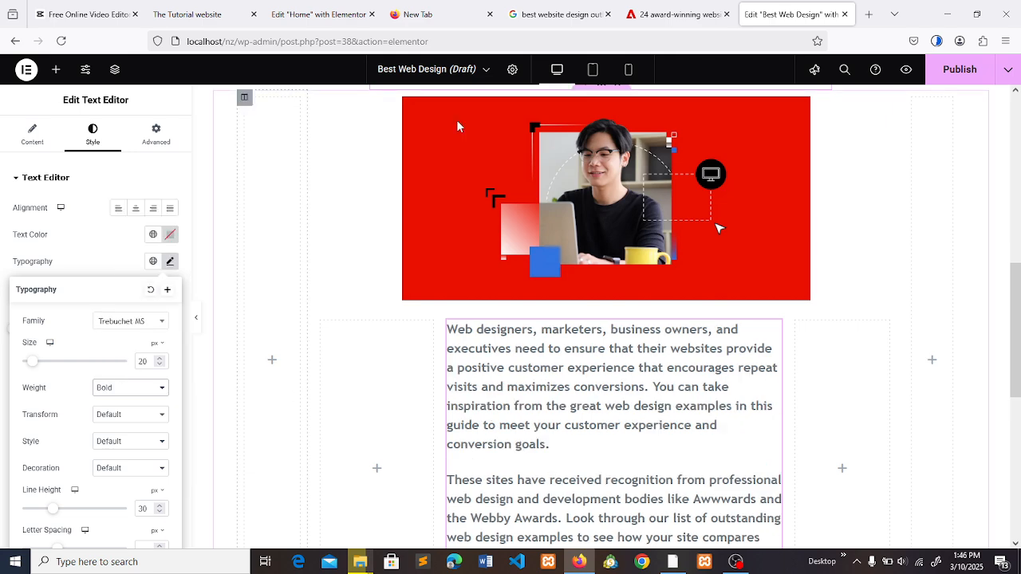
click(682, 9)
click(777, 11)
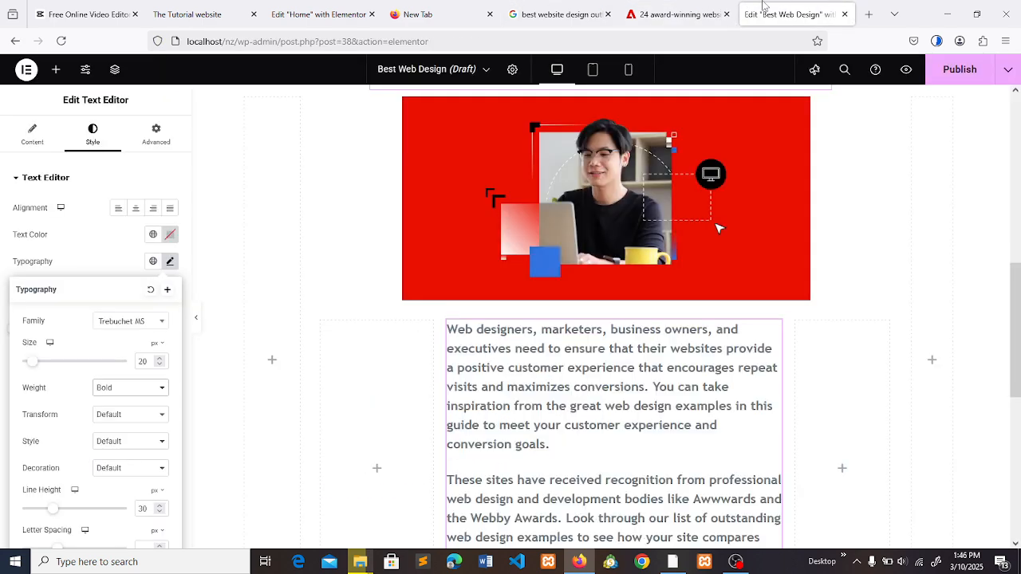
click(705, 8)
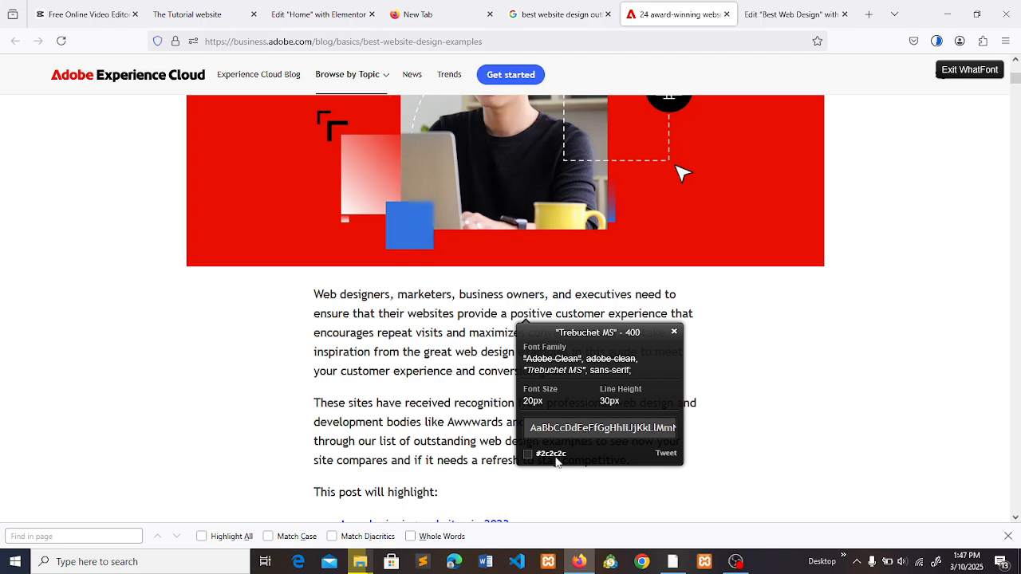
click(769, 8)
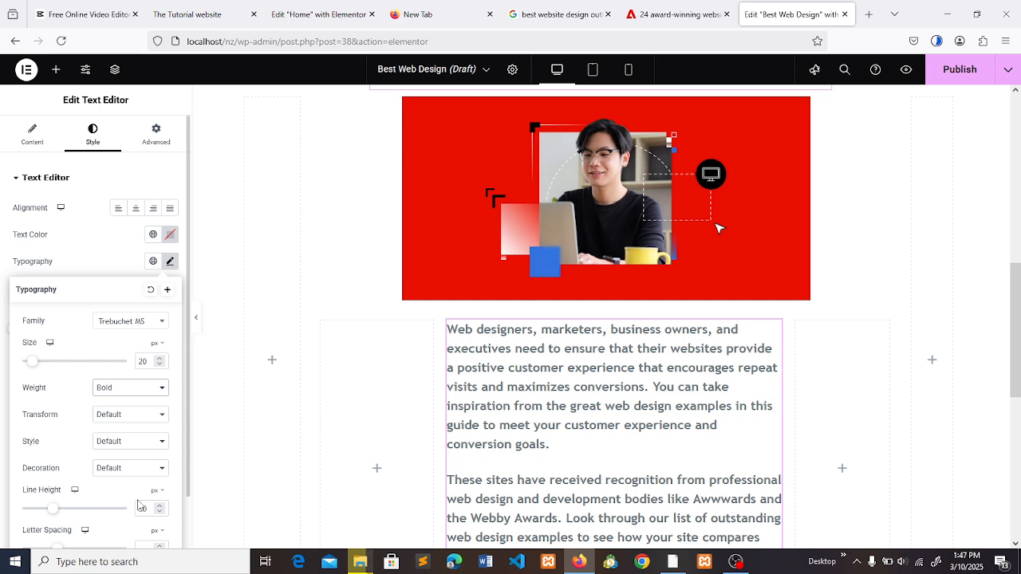
- Change the intro text's font weight to 400 (Normal) in its typography settings
click(125, 471)
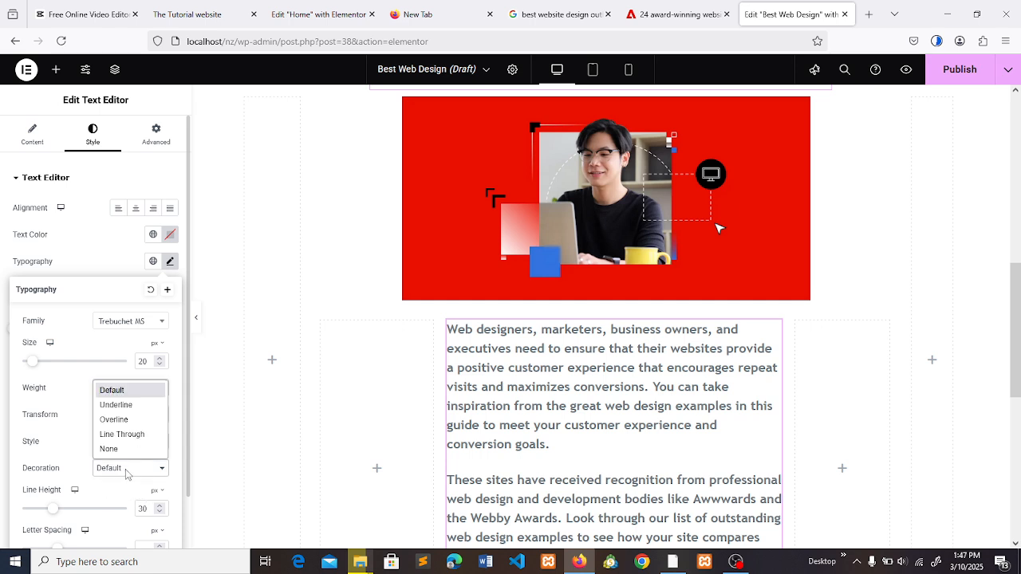
click(73, 449)
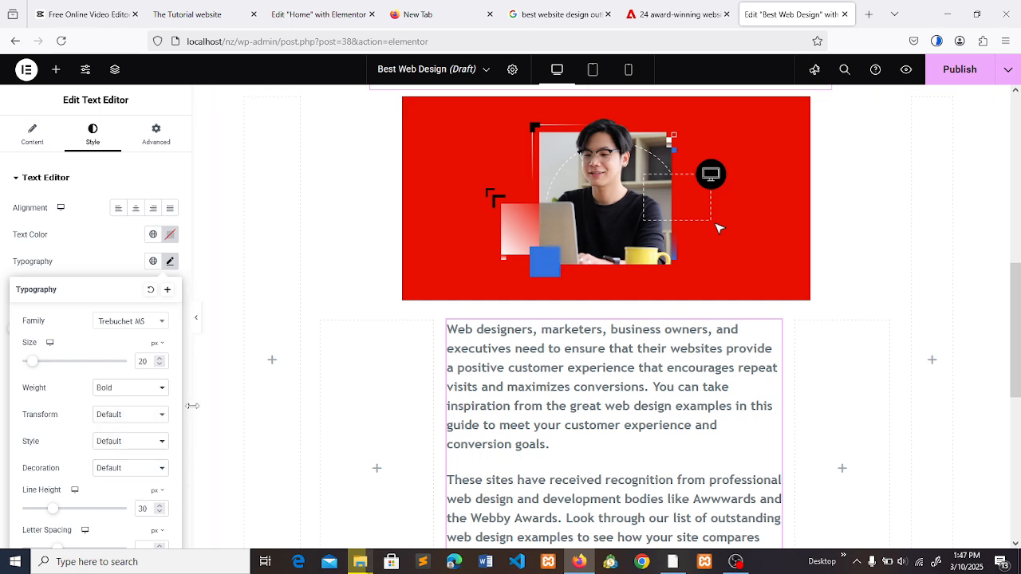
drag(187, 411, 186, 491)
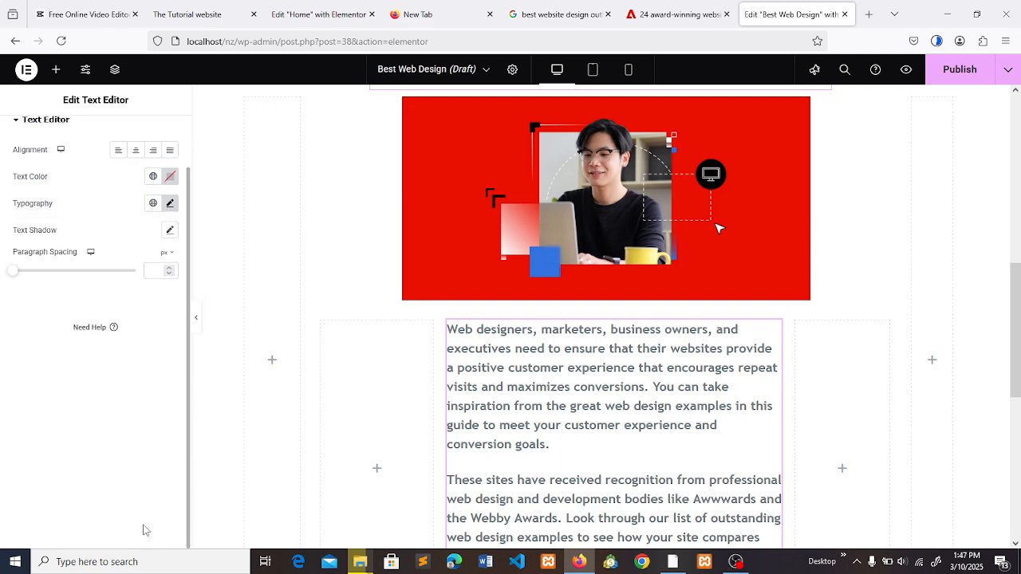
click(170, 203)
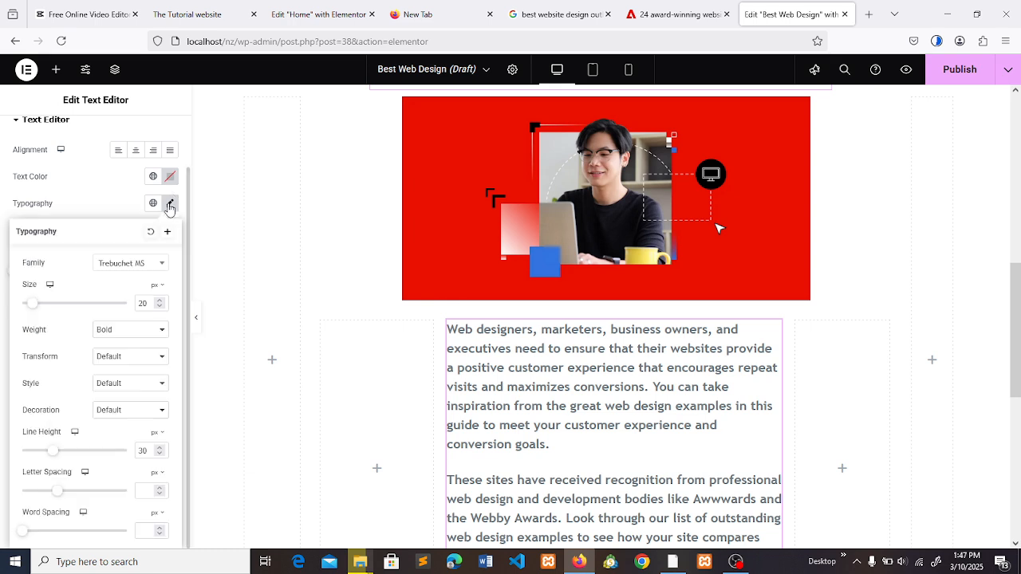
click(128, 331)
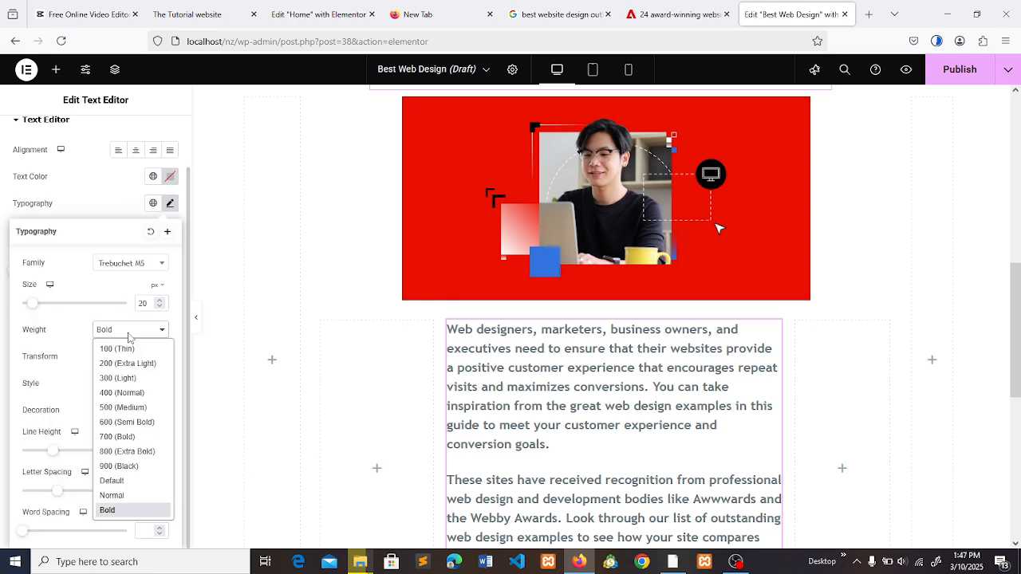
click(124, 397)
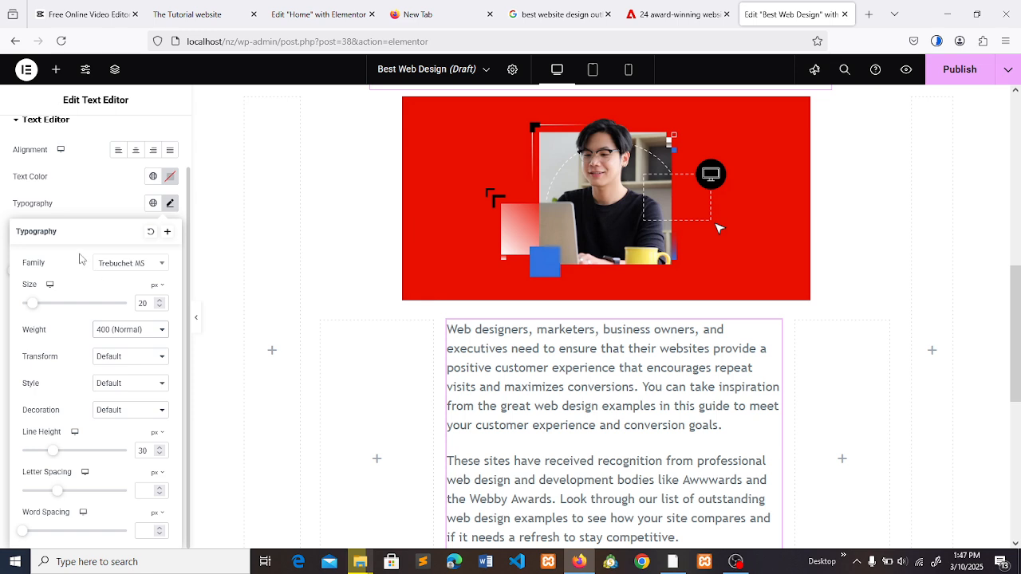
- Set the intro text's color to #2c2c2c
click(91, 209)
click(169, 176)
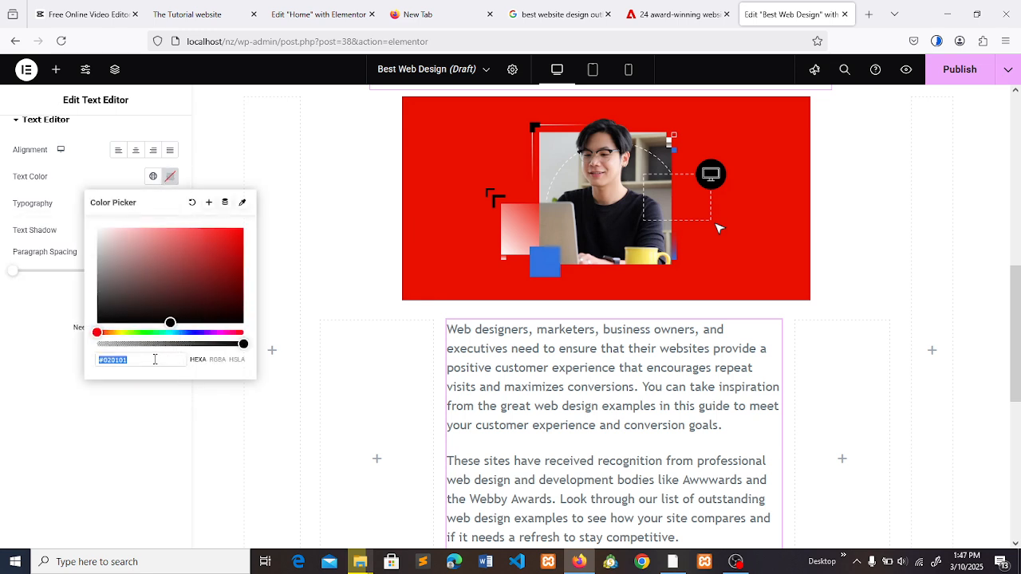
text(#2c2c2c)
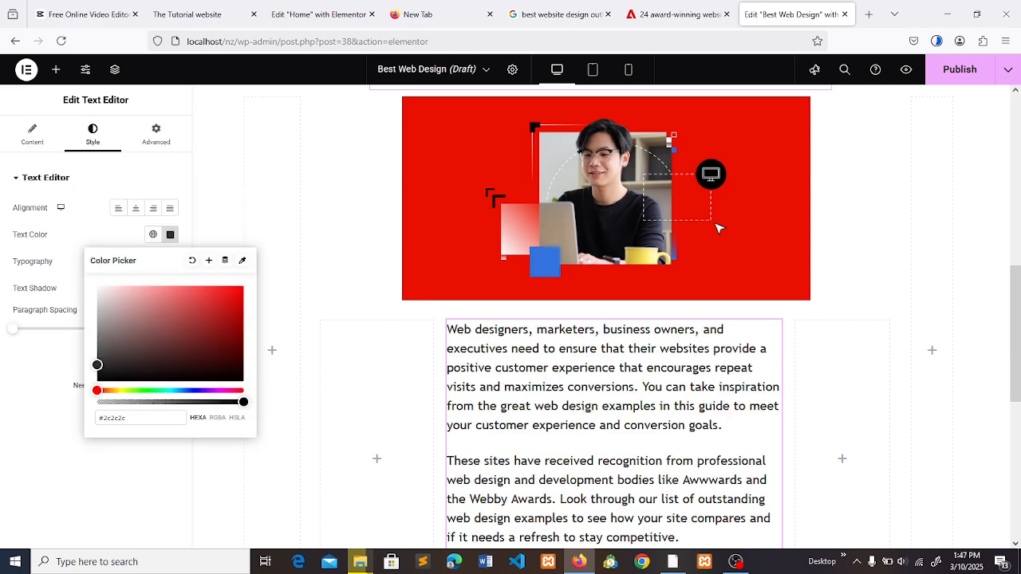
click(717, 229)
- Exit WhatFont on the Adobe article and examine the bulleted links under "This post will highlight:"
scroll(717, 229, down, 4)
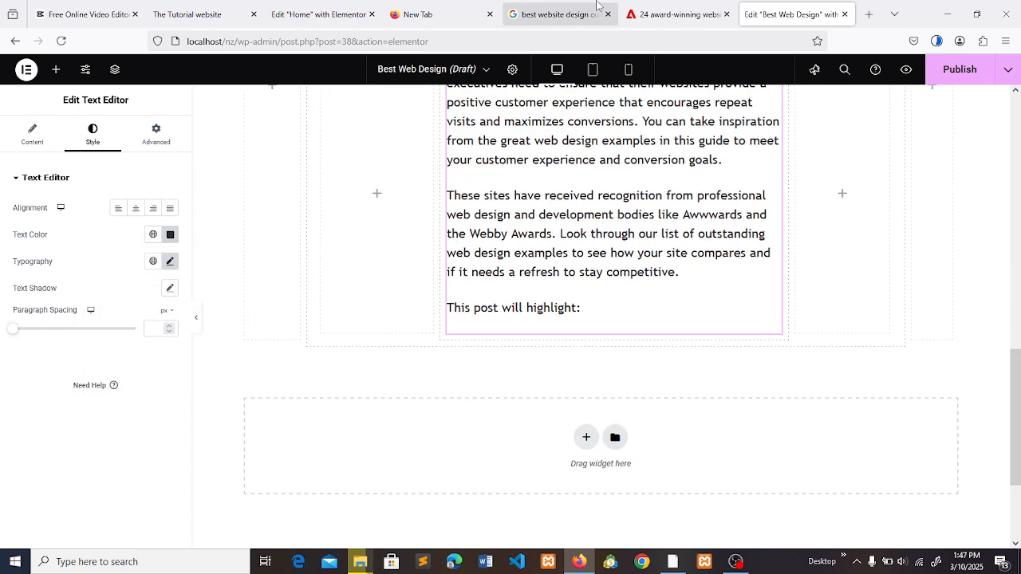
click(659, 6)
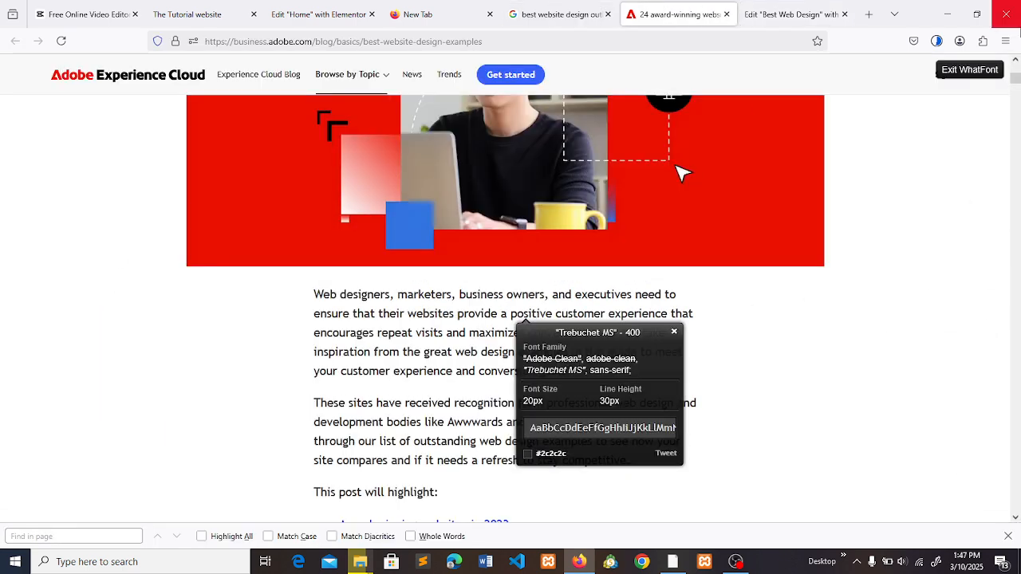
click(993, 69)
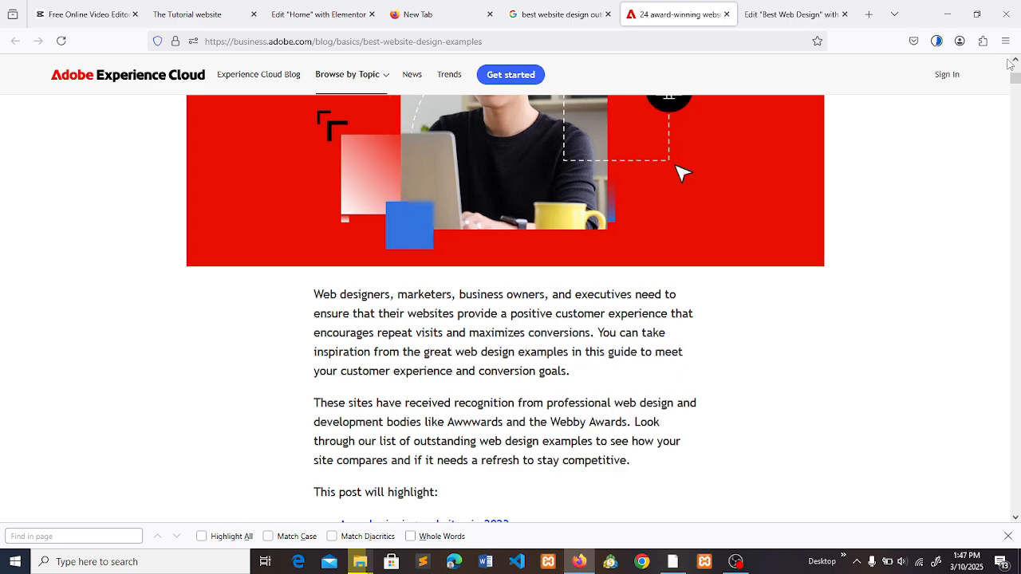
drag(1016, 84, 1016, 90)
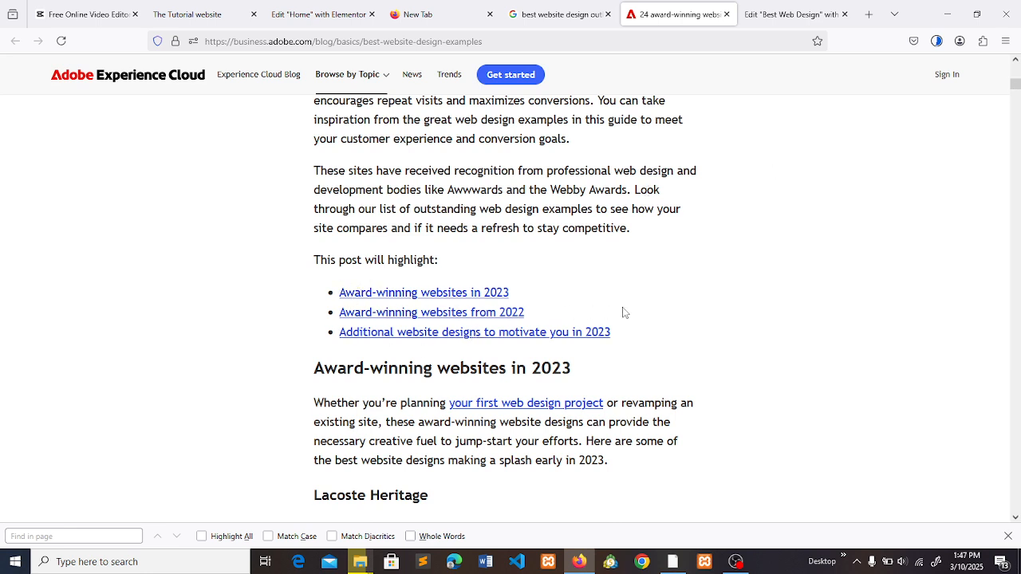
drag(614, 332, 349, 288)
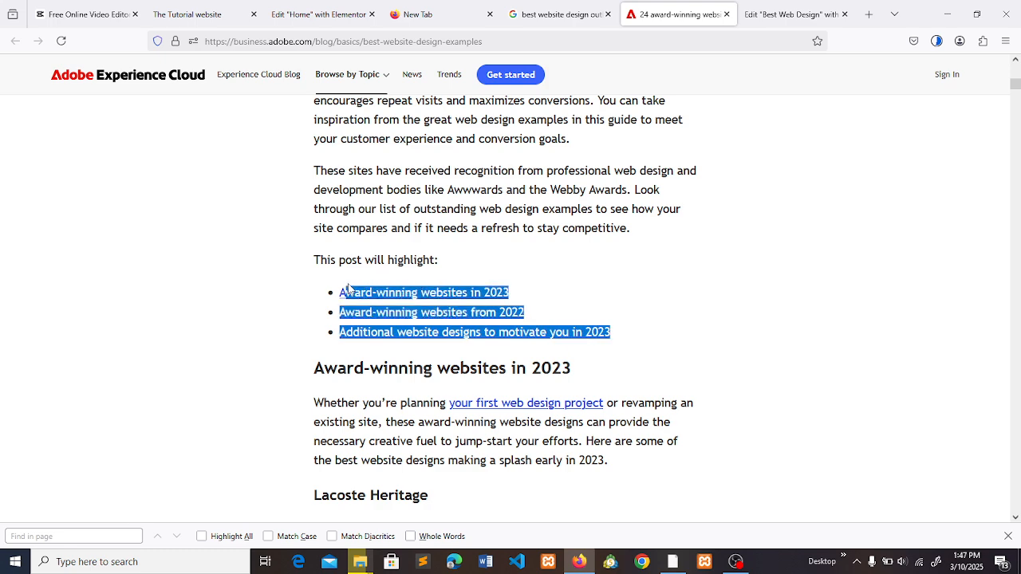
click(553, 296)
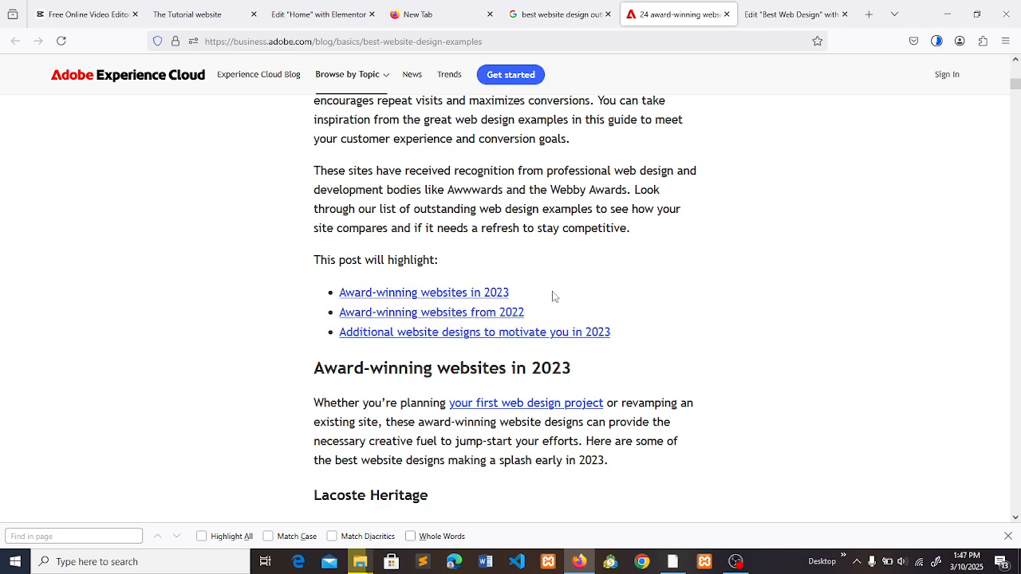
right_click(466, 300)
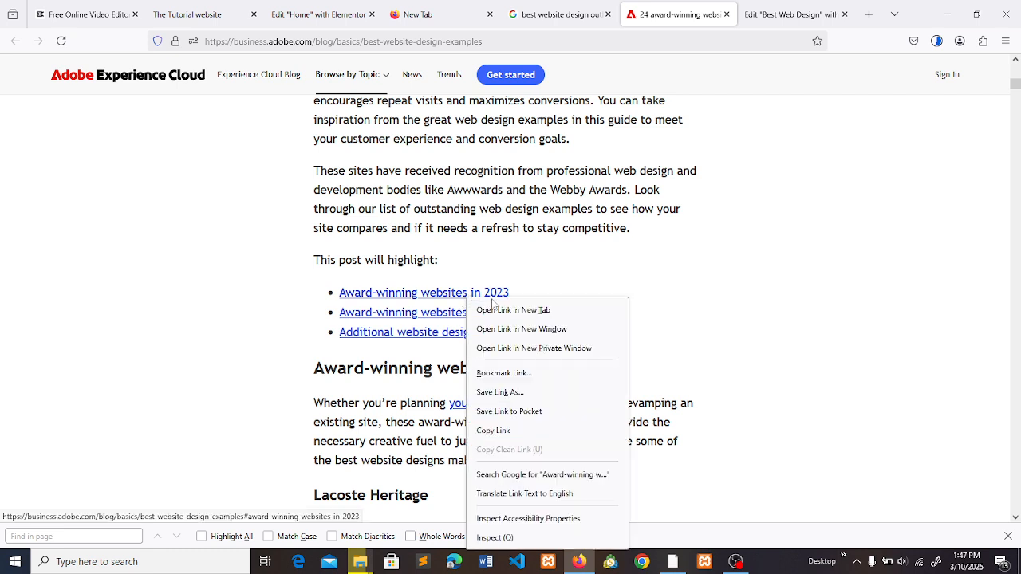
click(538, 289)
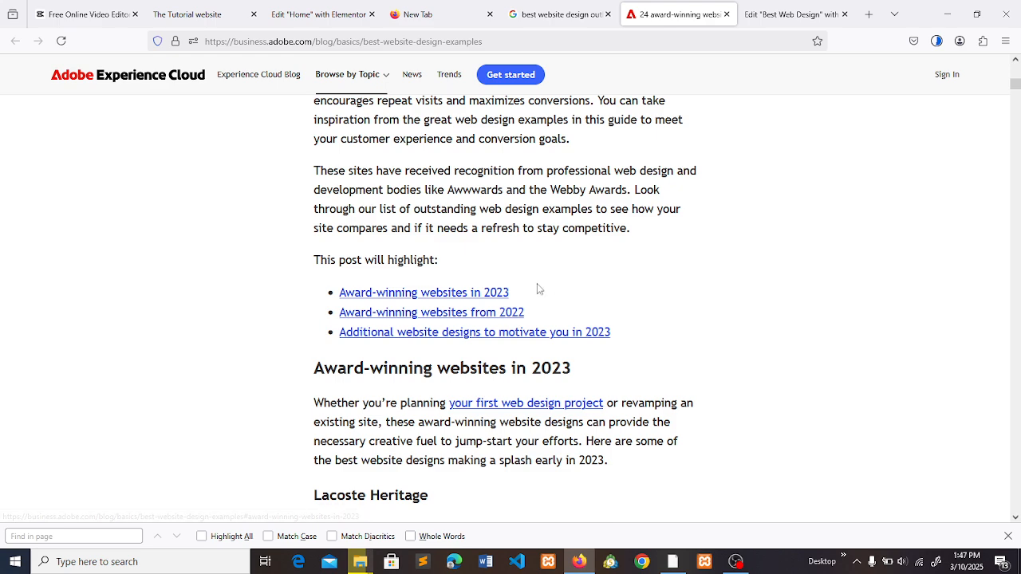
drag(516, 292, 348, 290)
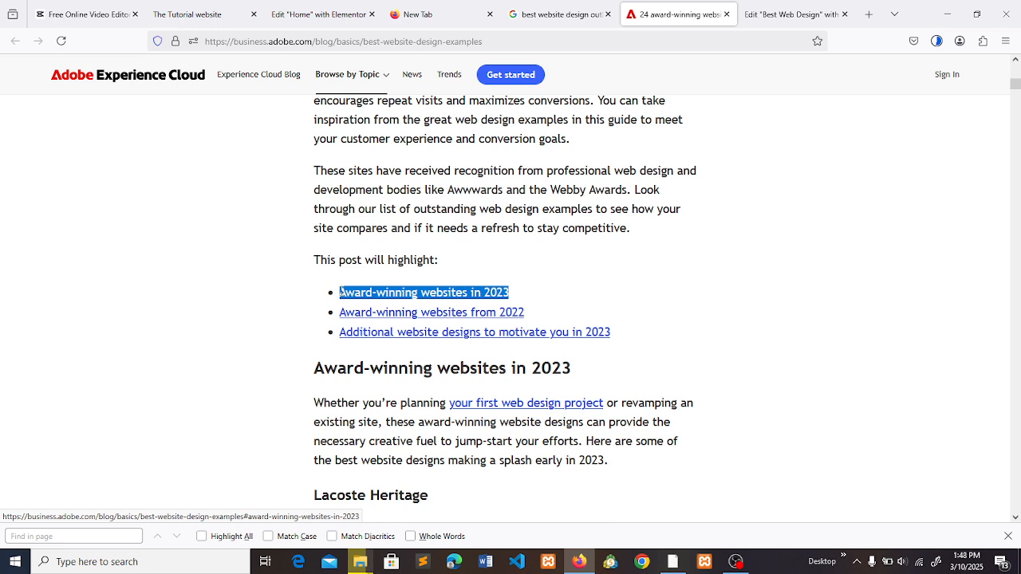
right_click(341, 296)
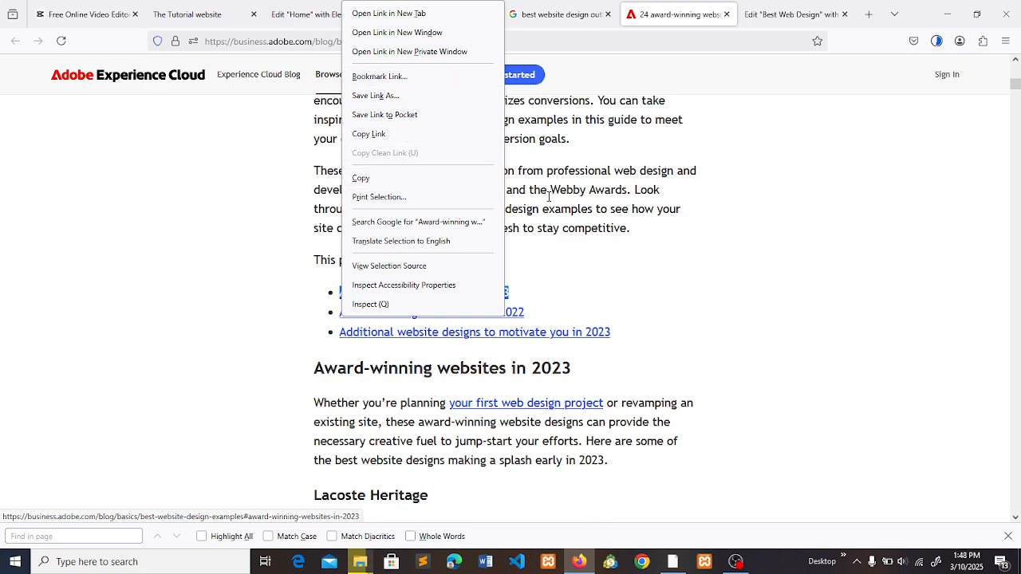
click(624, 288)
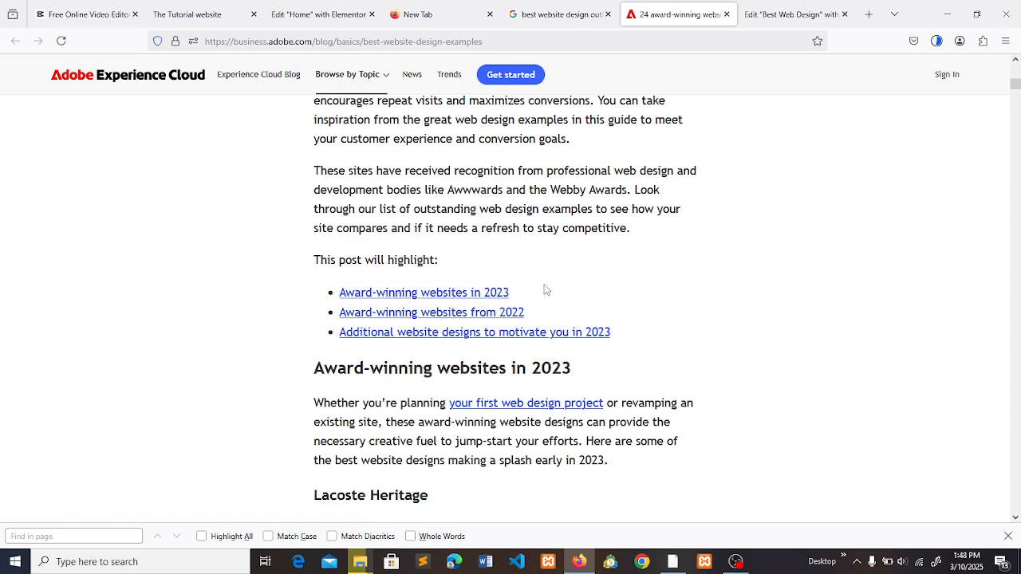
- Copy the linked text "Award-winning websites in 2023" from the Adobe article and add it as a bullet below "This post will highlight:"
drag(525, 293, 339, 292)
key(ctrl+c)
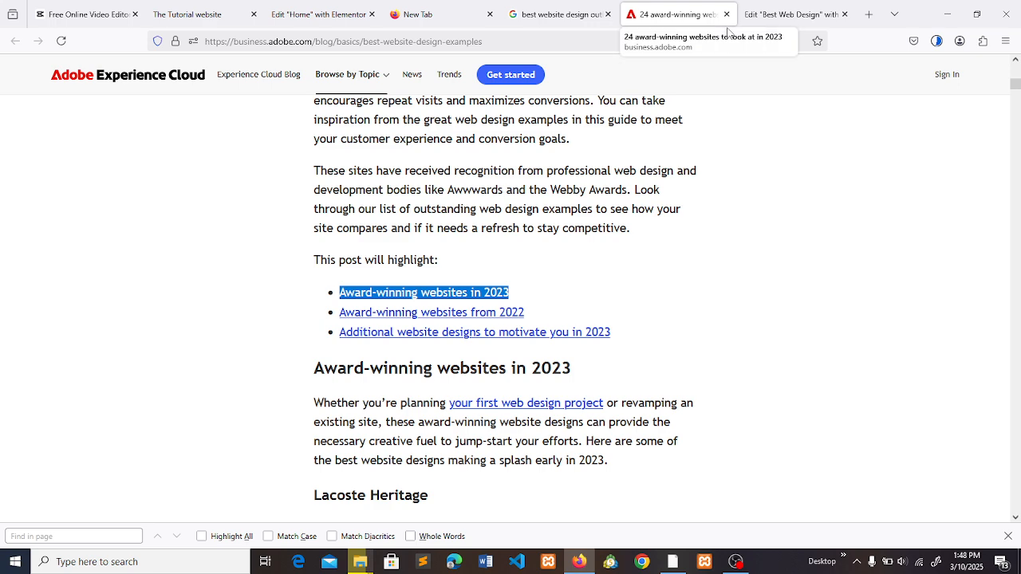
click(770, 15)
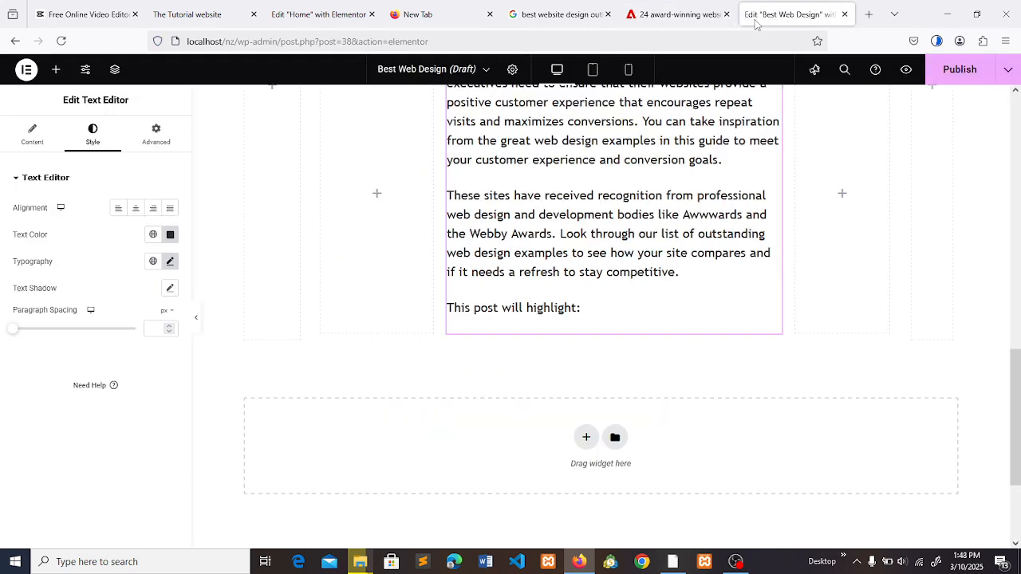
click(676, 7)
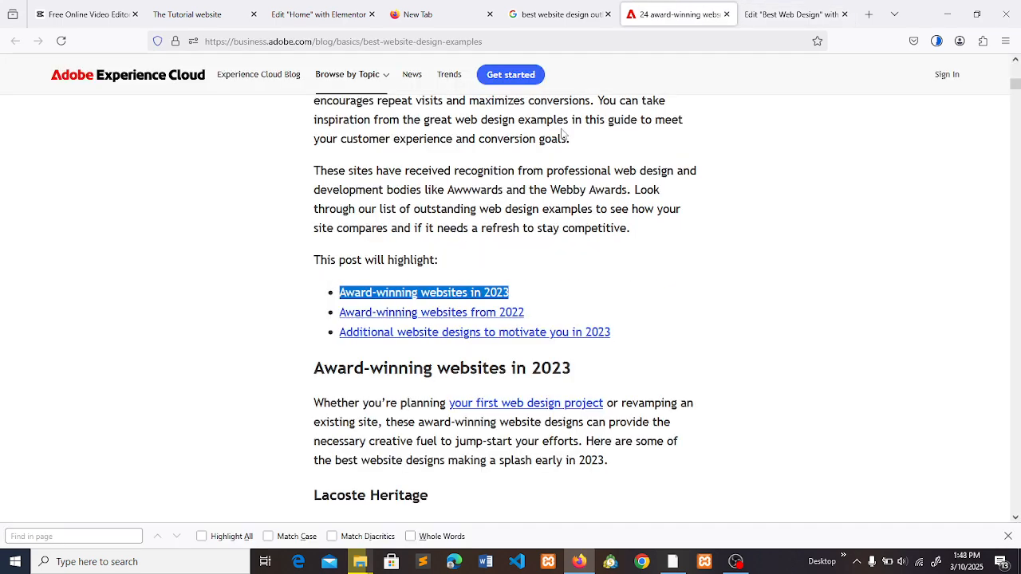
click(789, 14)
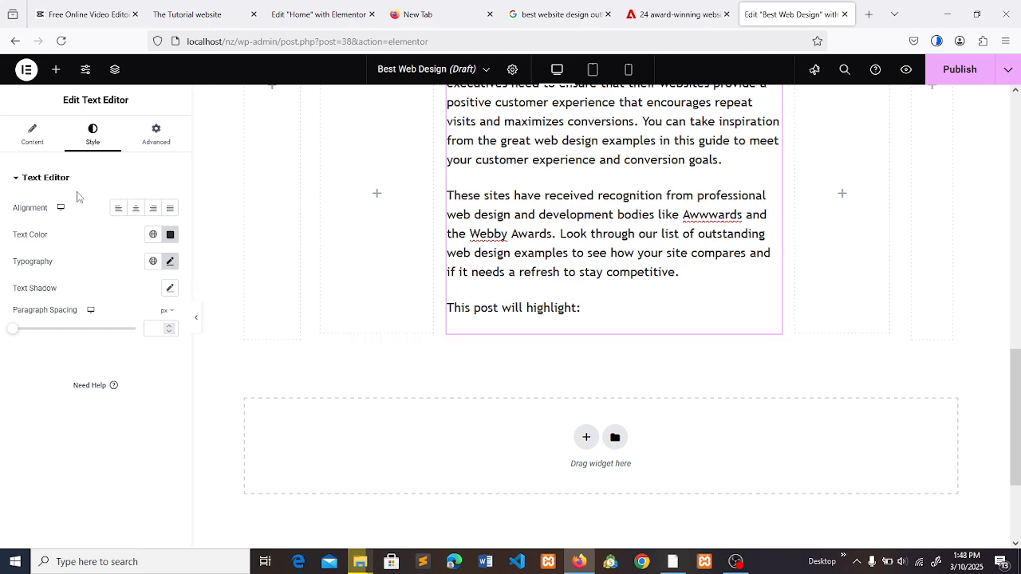
click(38, 146)
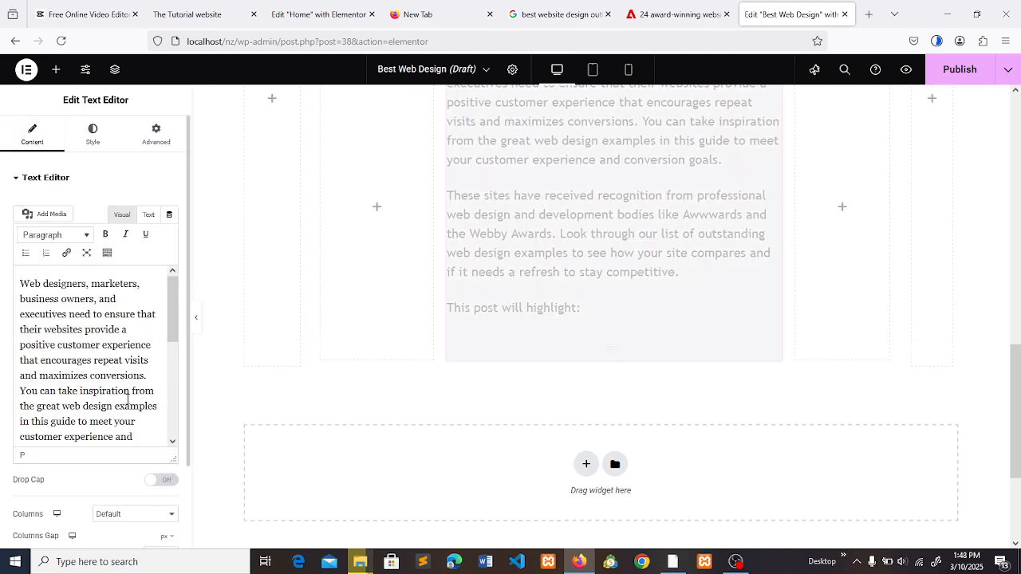
drag(174, 335, 175, 403)
click(140, 436)
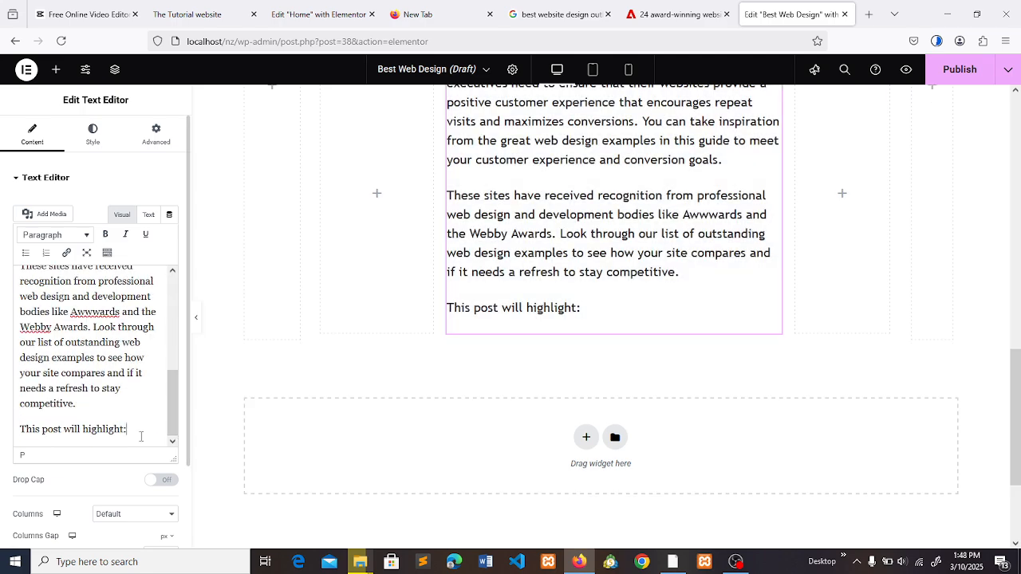
key(Return)
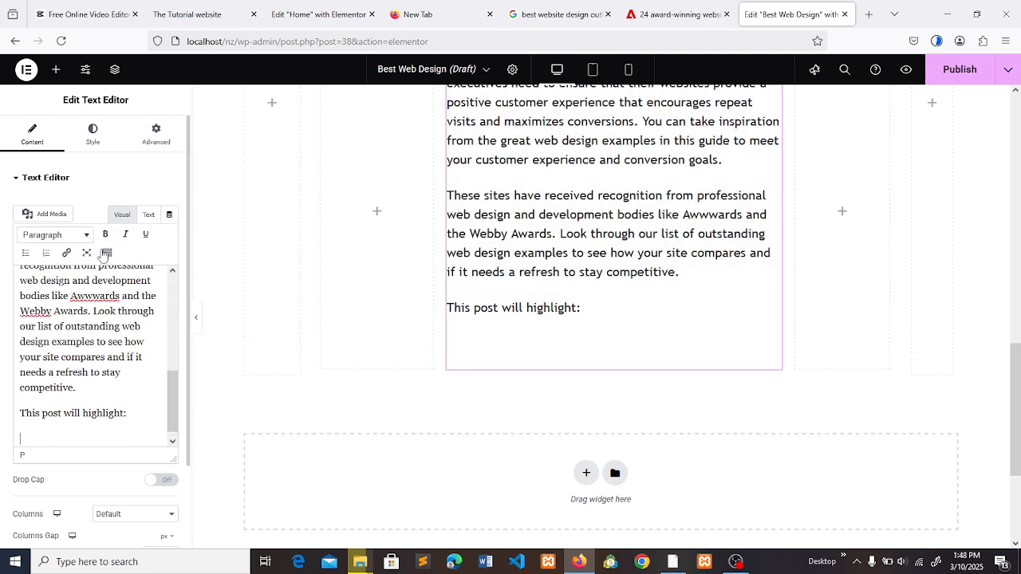
click(26, 252)
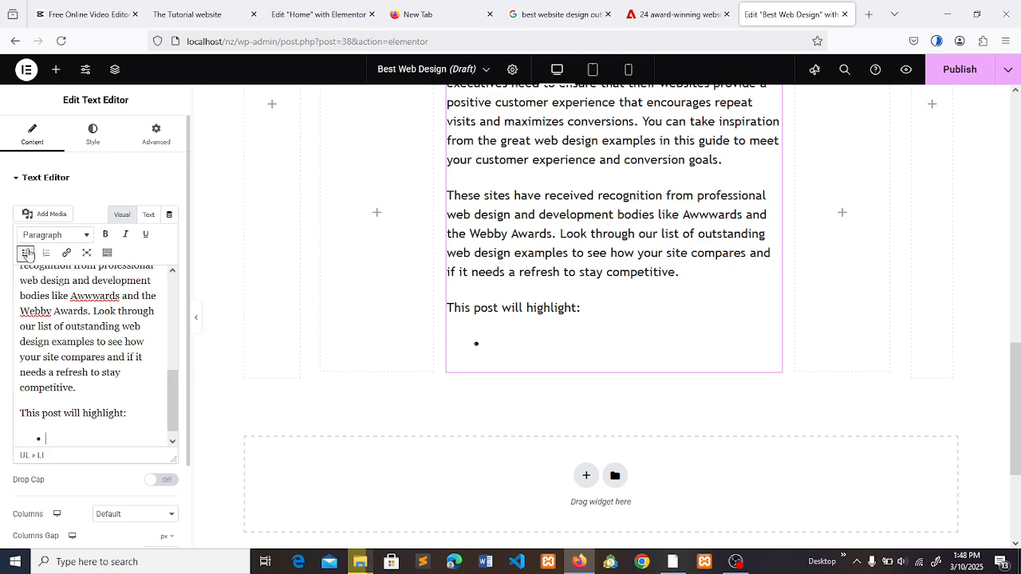
key(ctrl+v)
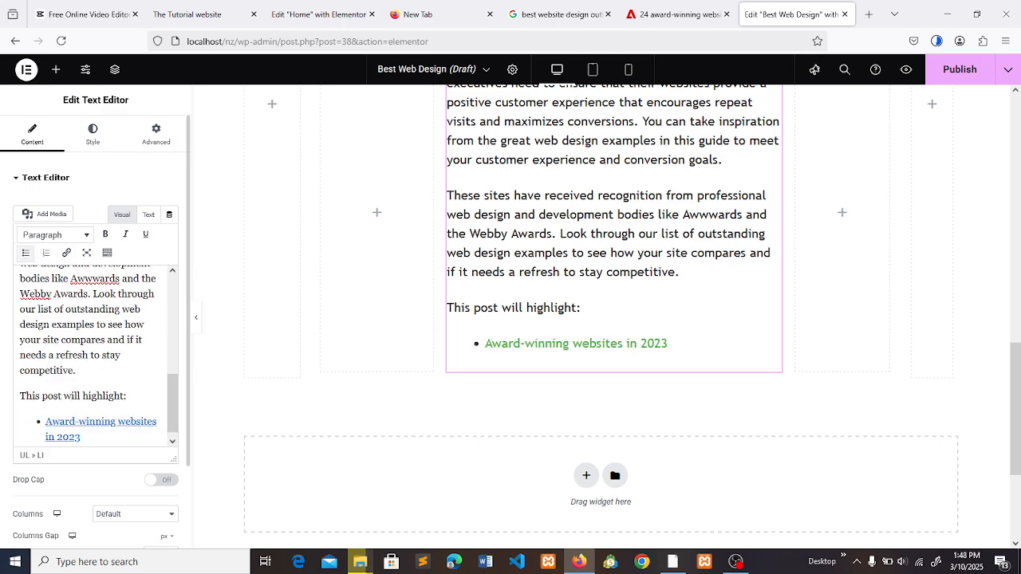
- Copy the "Award-winning websites in 2023" link address from the Adobe article and check the URL attached to the first bullet
click(677, 14)
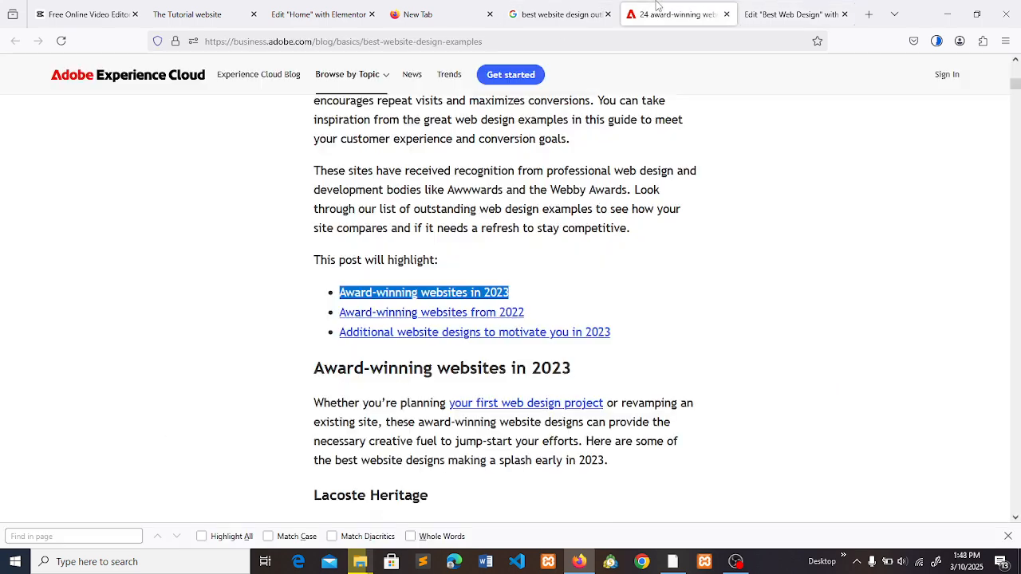
click(567, 5)
click(678, 14)
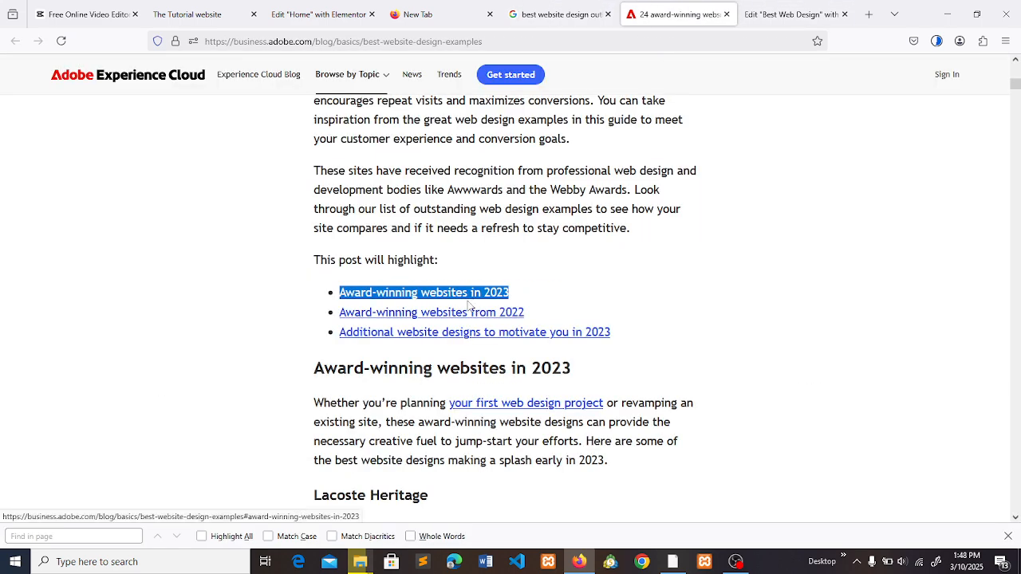
right_click(437, 300)
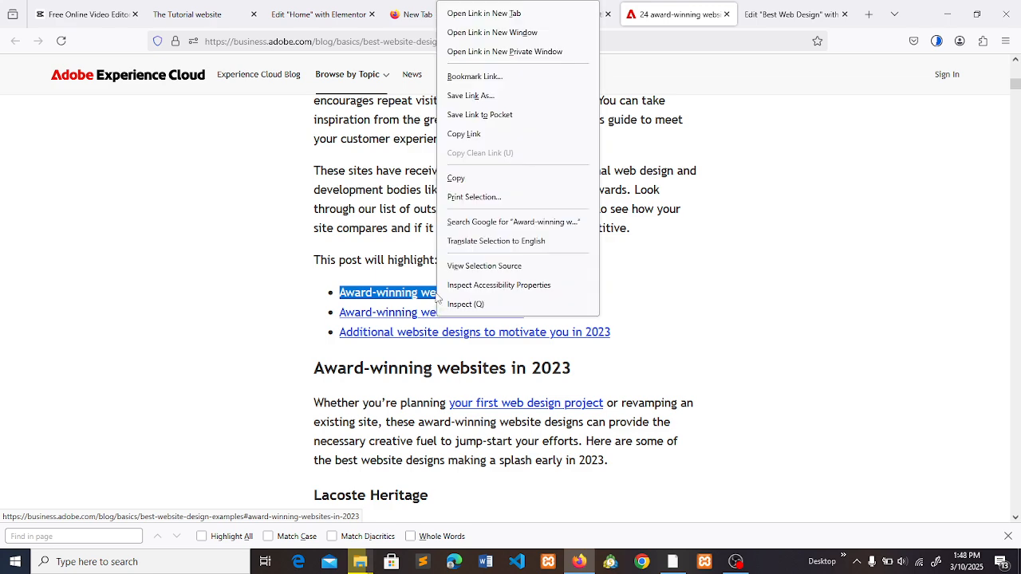
click(481, 140)
click(792, 13)
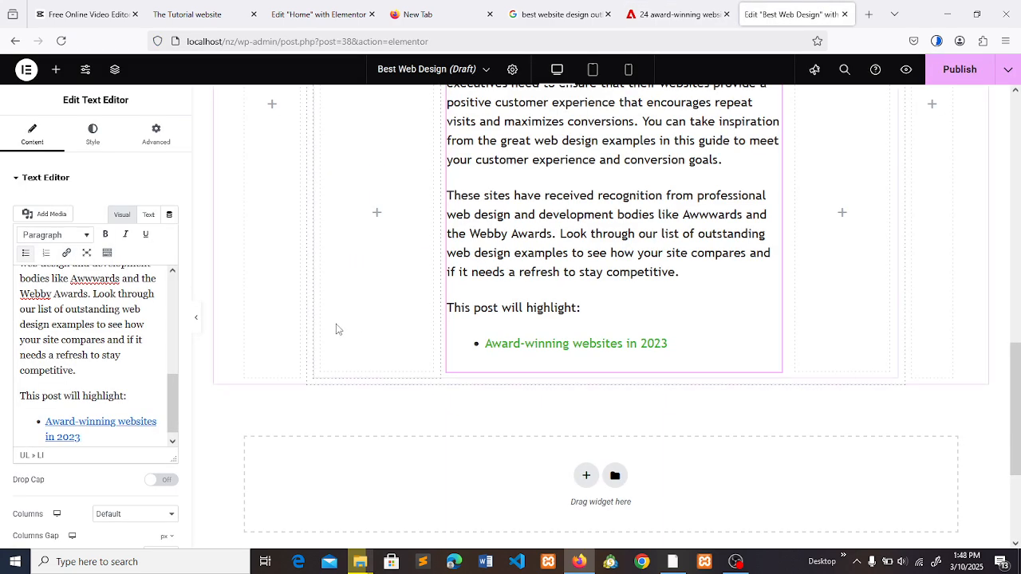
click(101, 422)
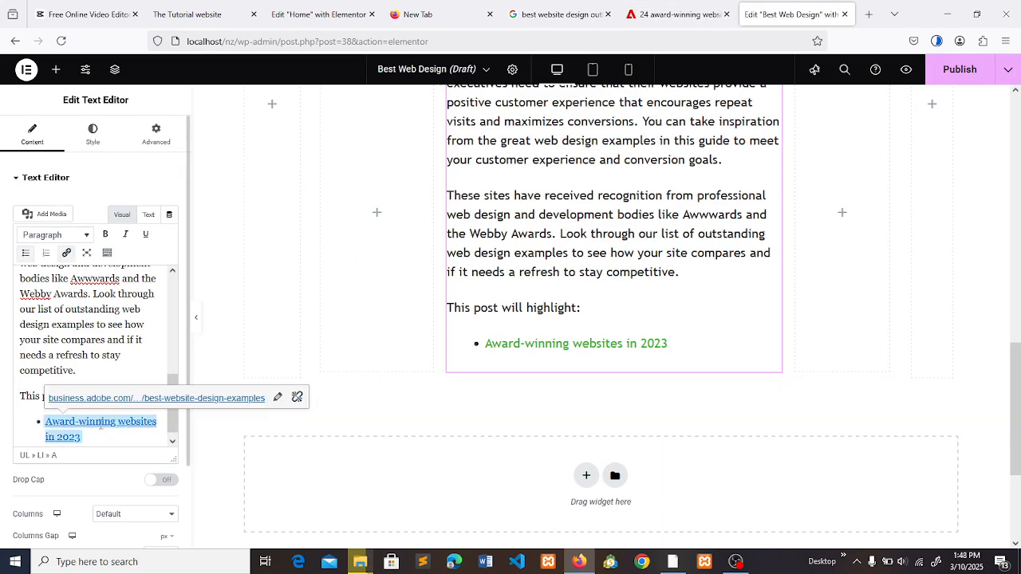
- Copy the linked text "Award-winning websites from 2022" from the Adobe article and add it as the second bullet
click(658, 10)
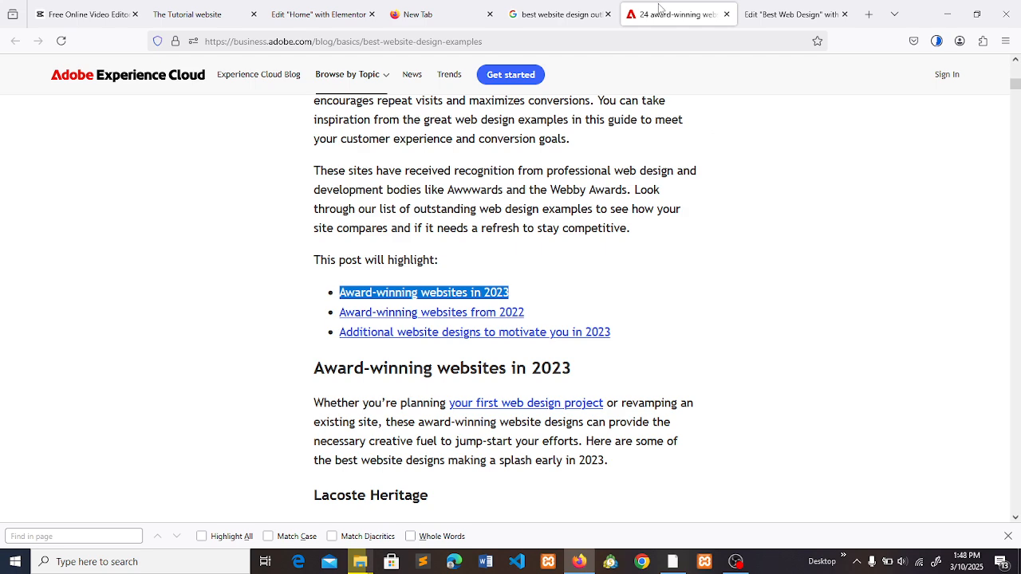
drag(527, 316, 335, 314)
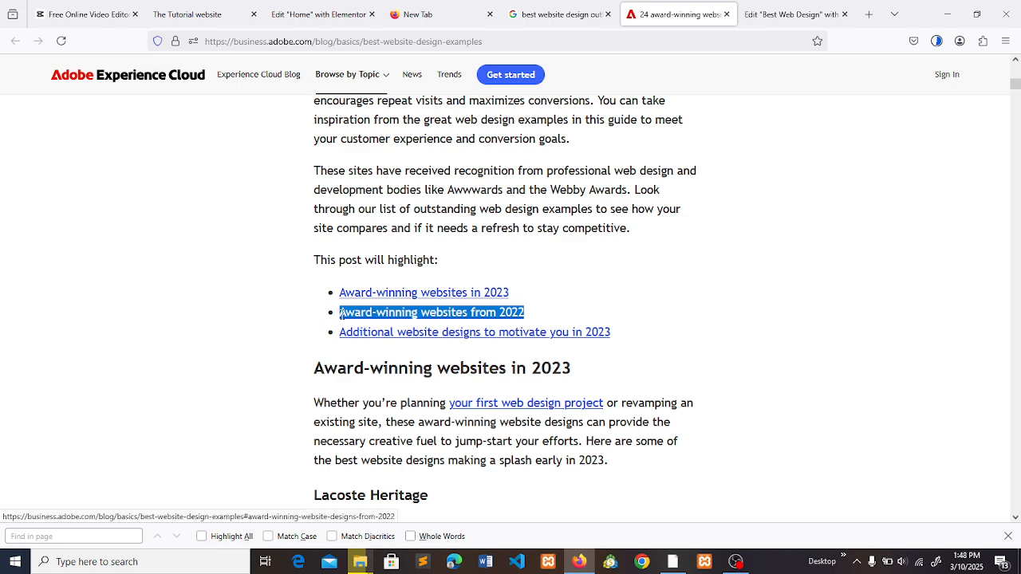
key(ctrl+Tab)
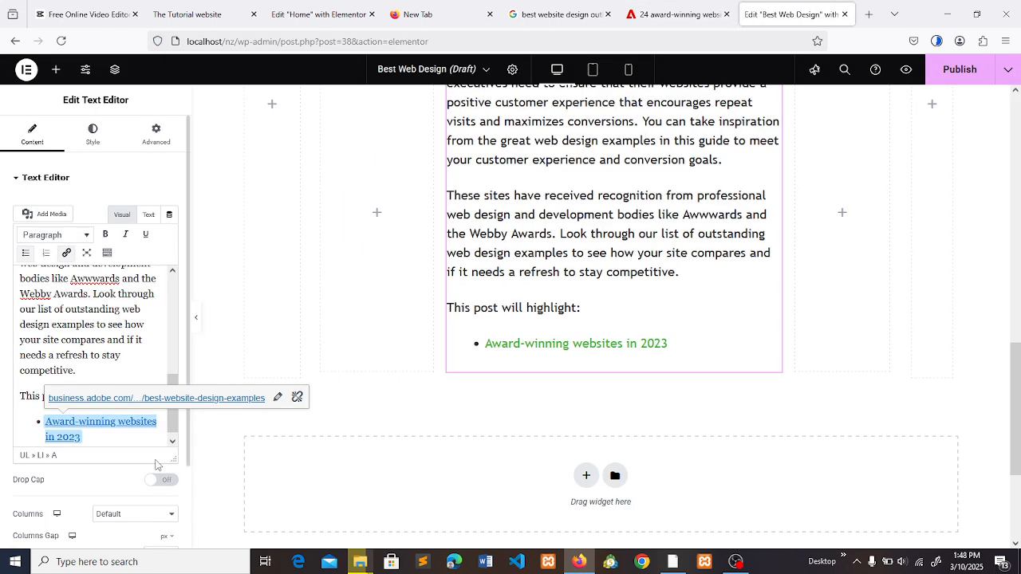
click(111, 439)
key(Return)
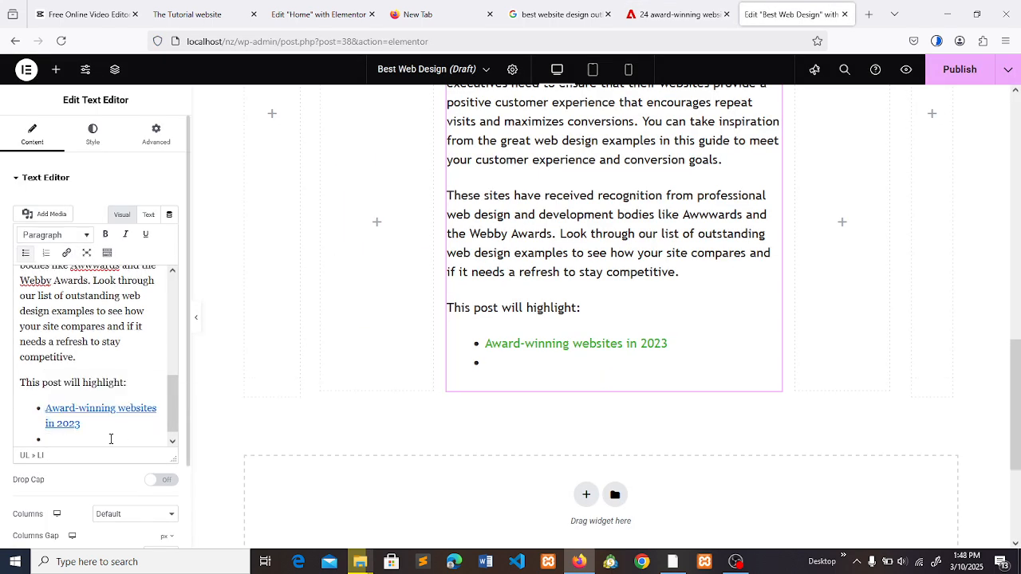
key(ctrl+v)
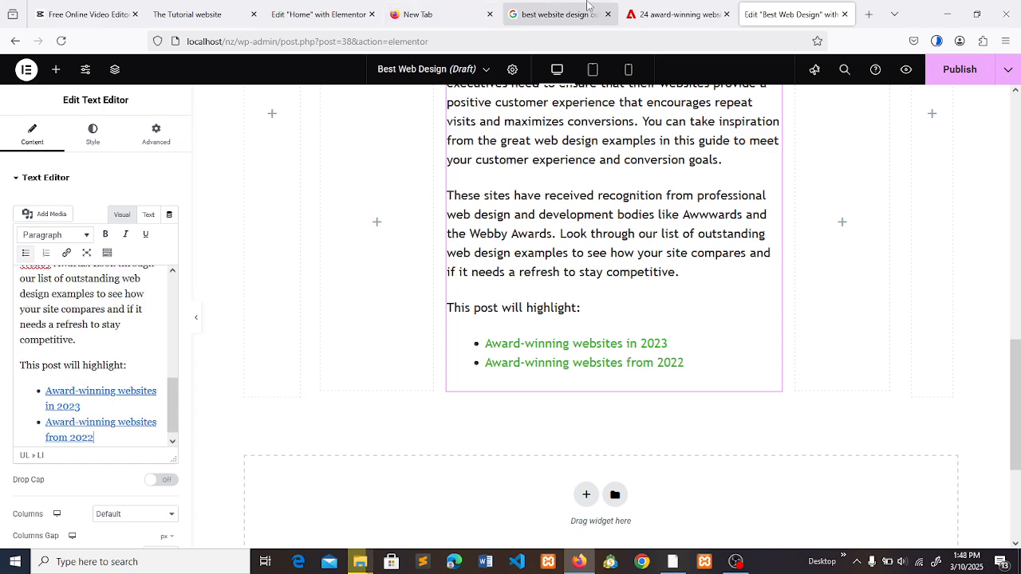
- Add the Adobe article's linked text "Additional website designs to motivate you in 2023" as the third bullet and compare the list with the article
click(705, 6)
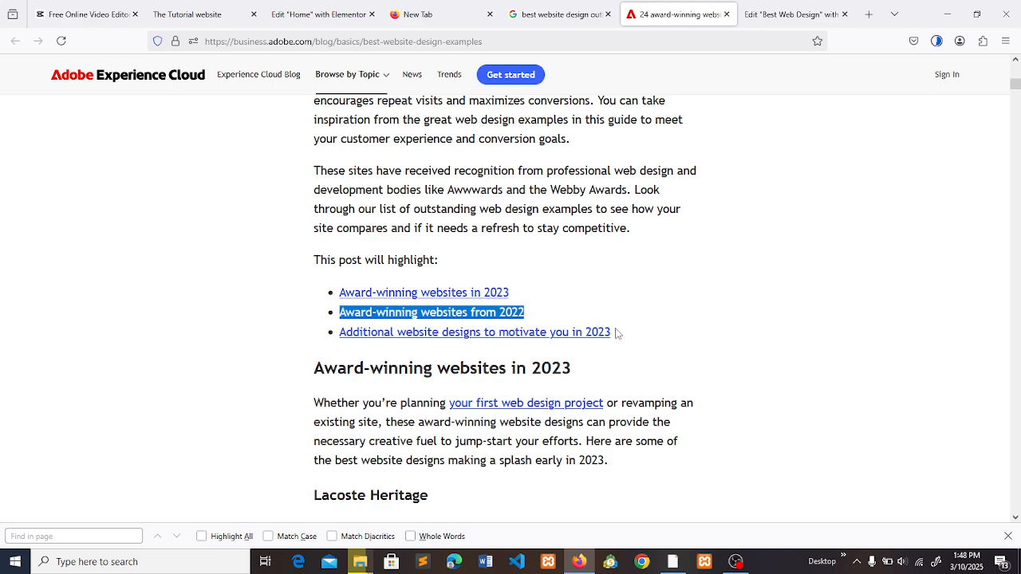
drag(615, 333, 304, 336)
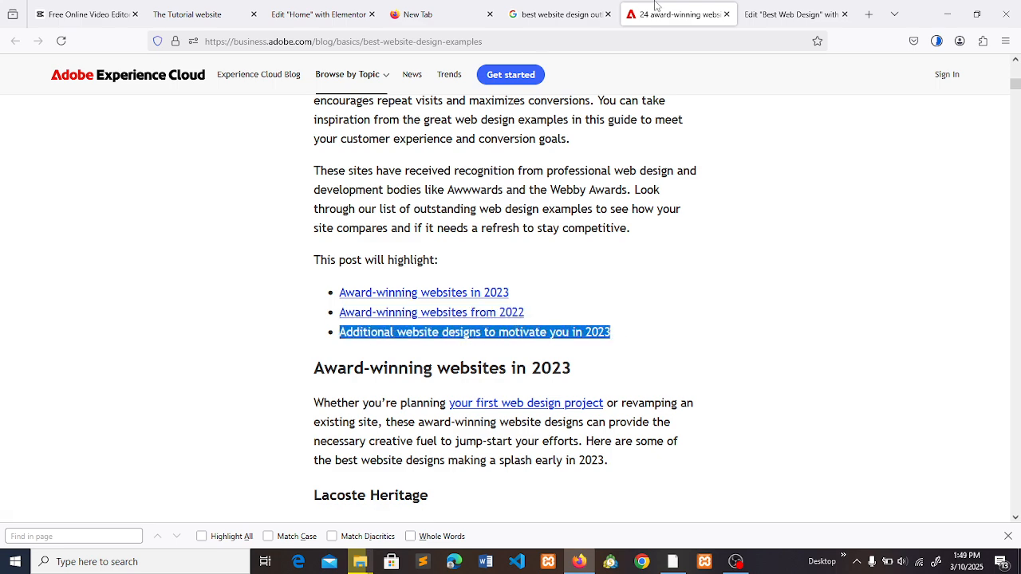
click(754, 7)
click(142, 436)
key(Return)
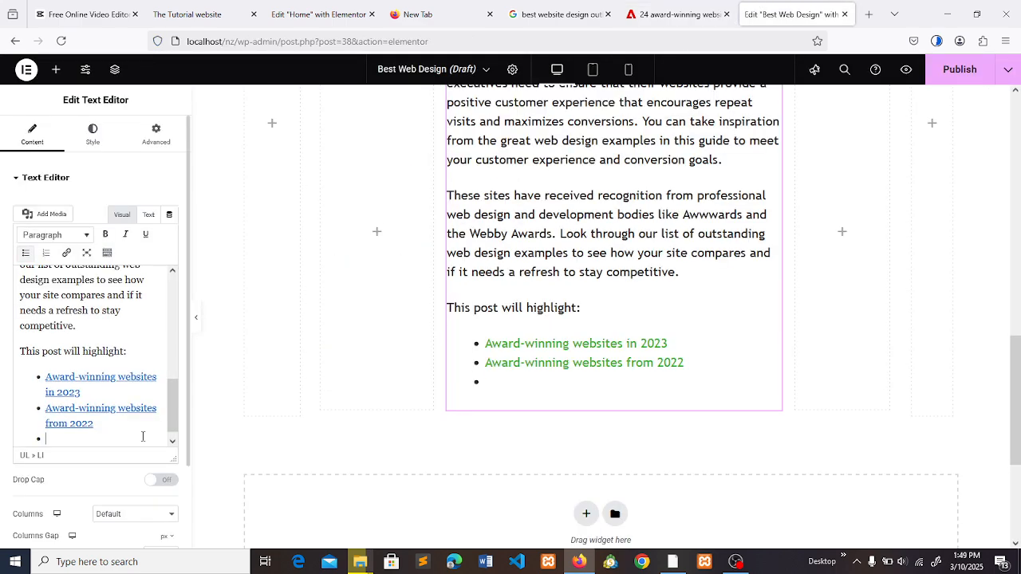
key(ctrl+v)
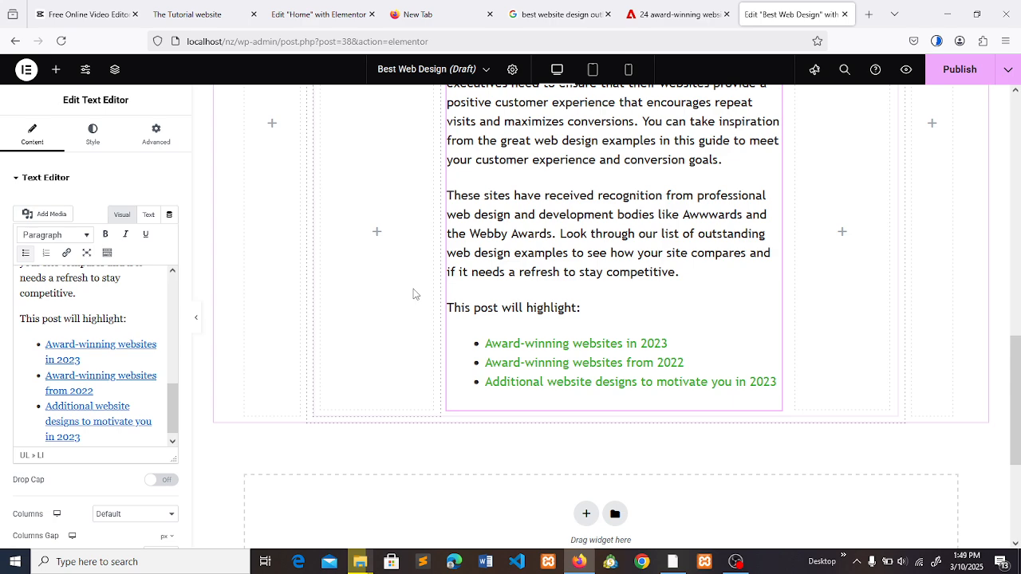
click(703, 6)
click(725, 292)
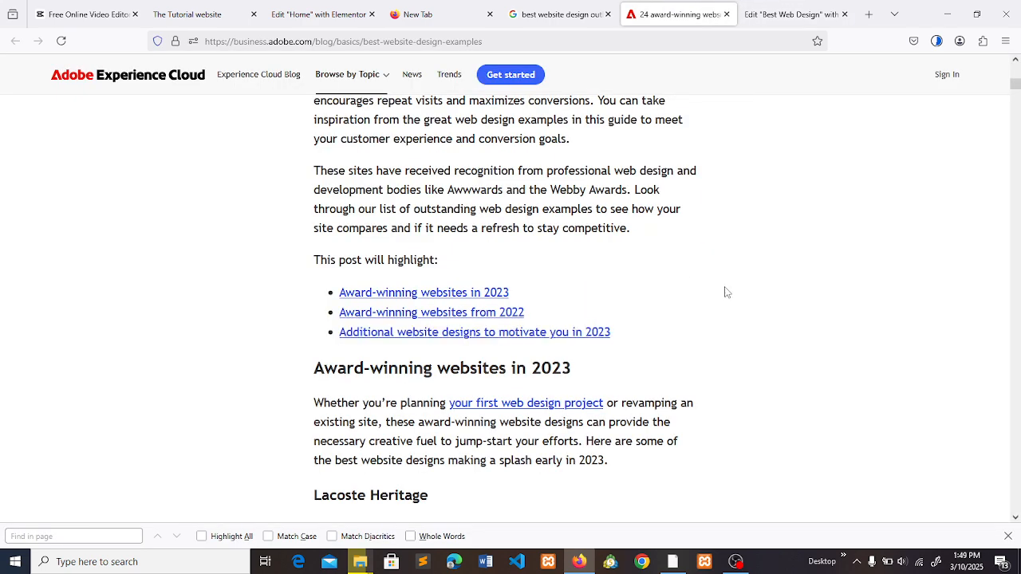
key(ctrl+Tab)
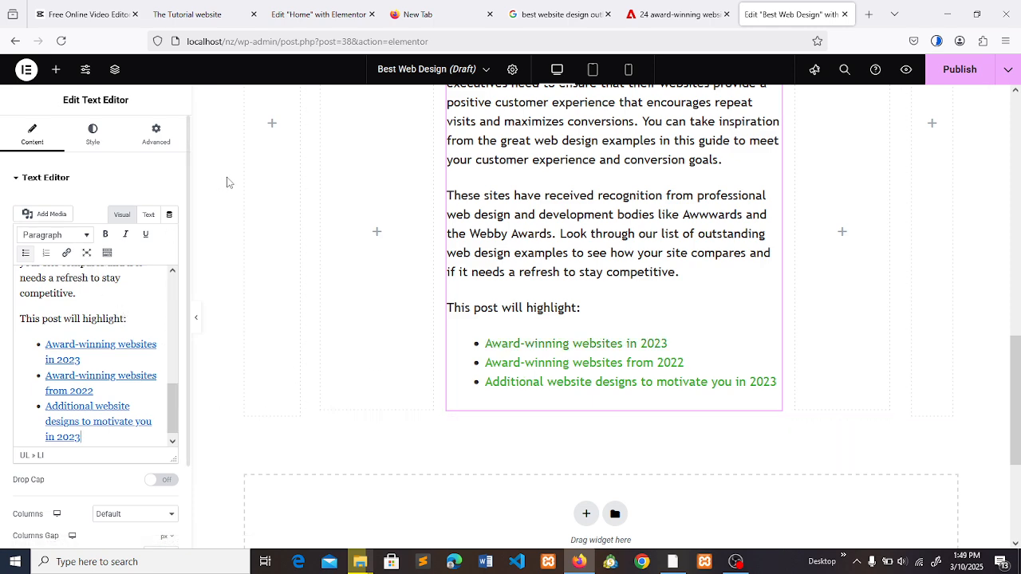
- Publish the "Best Web Design" page, look over its layout, and open the live page in the browser
click(958, 73)
drag(1016, 357, 1017, 118)
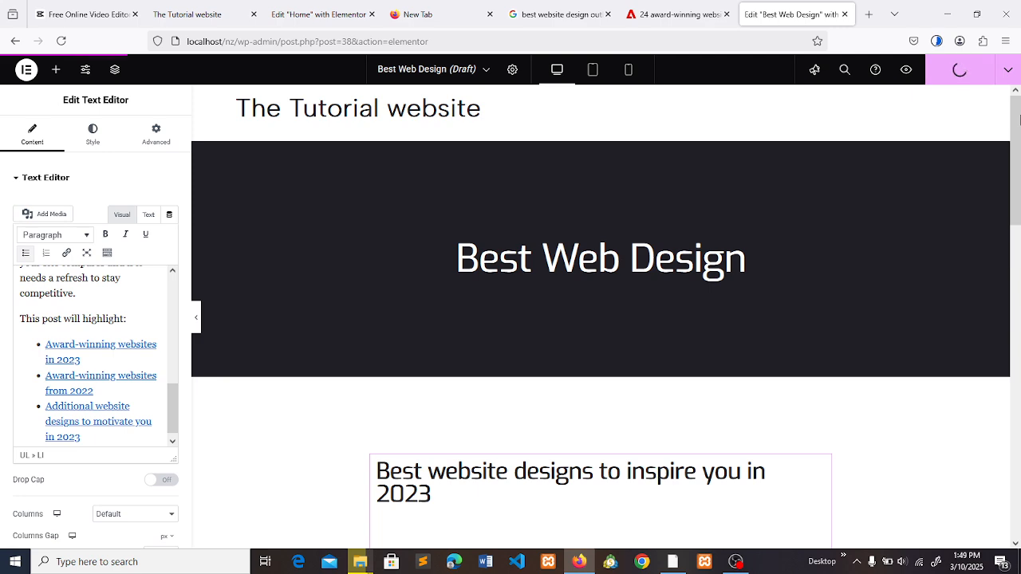
drag(1019, 118, 1019, 372)
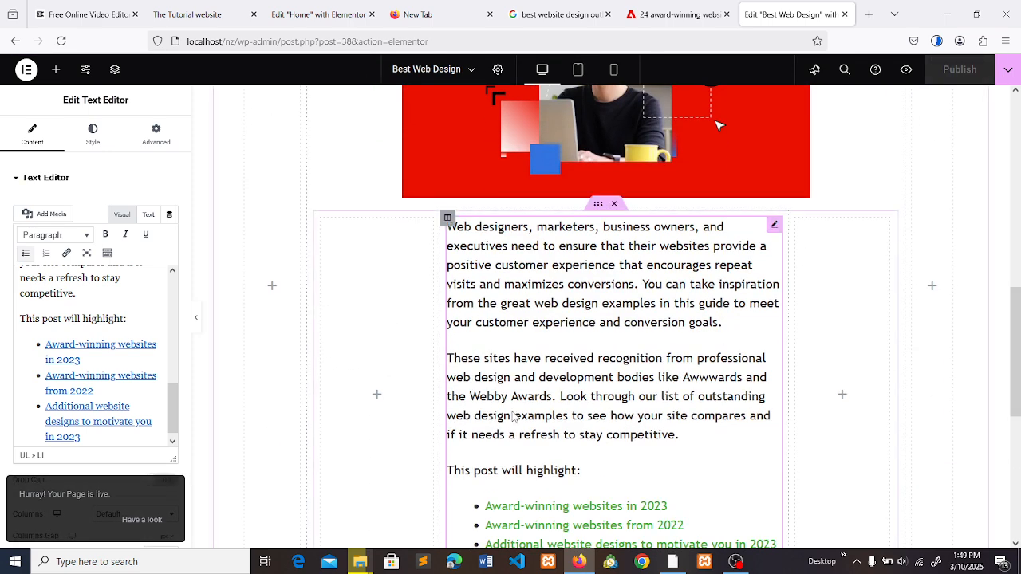
click(155, 523)
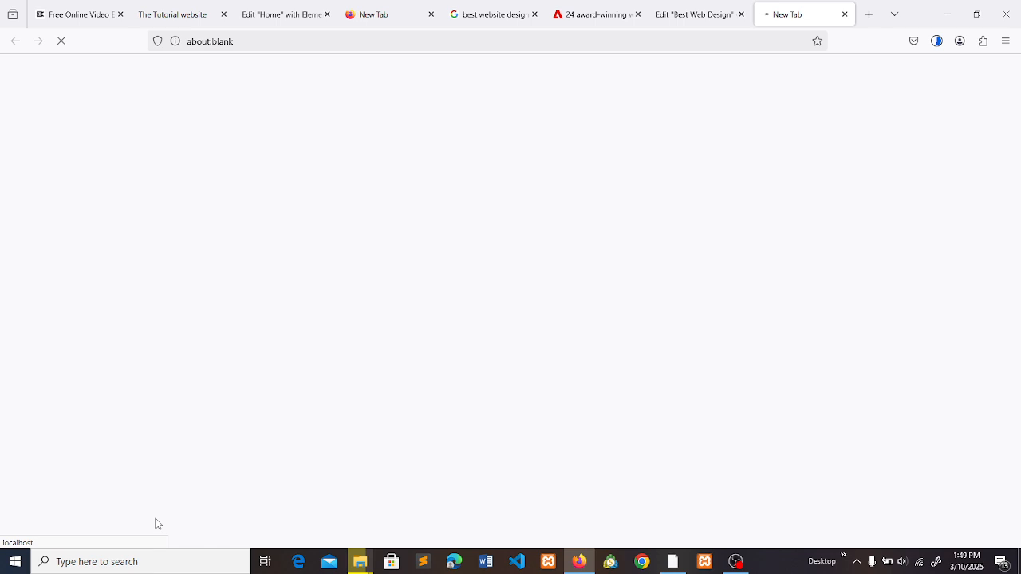
key(ctrl+f)
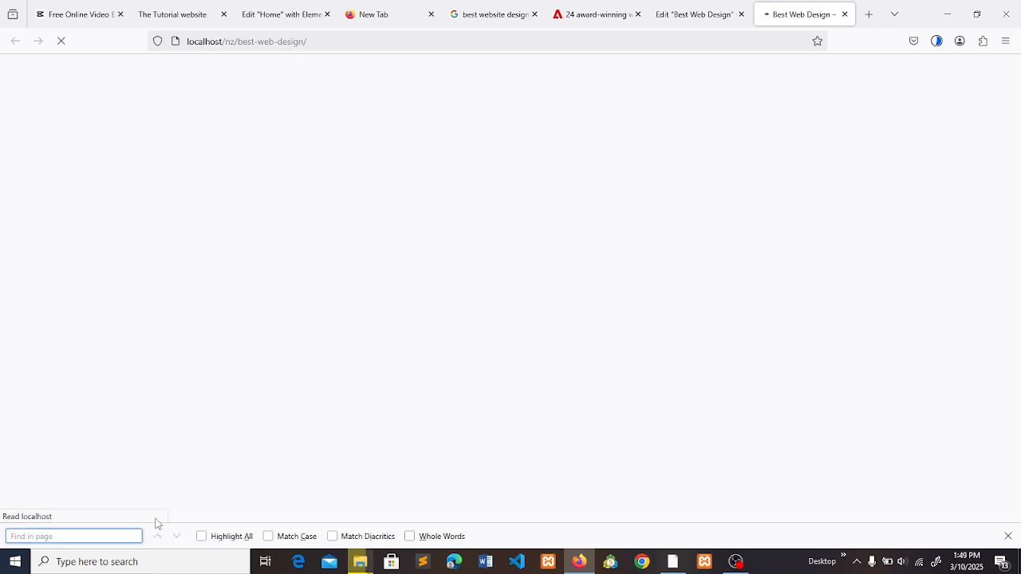